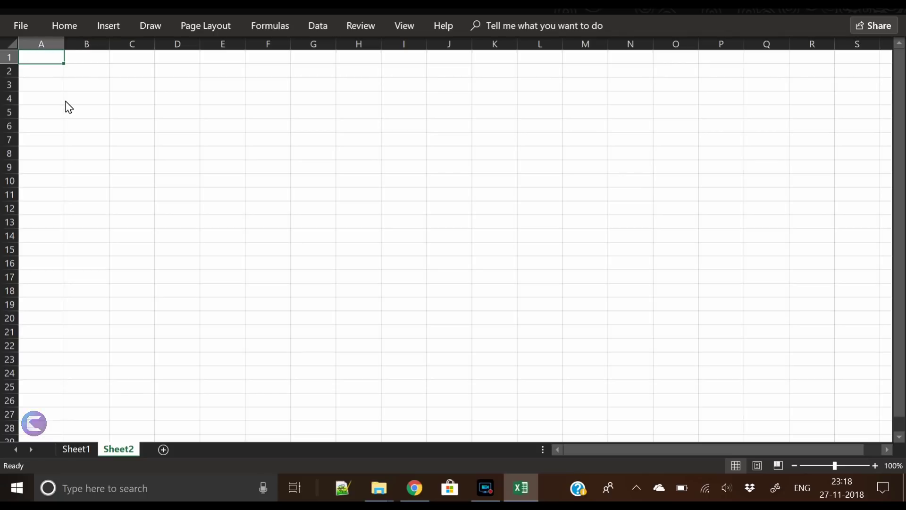
# Hide the gridlines on Sheet2
pyautogui.click(67, 103)
pyautogui.click(356, 83)
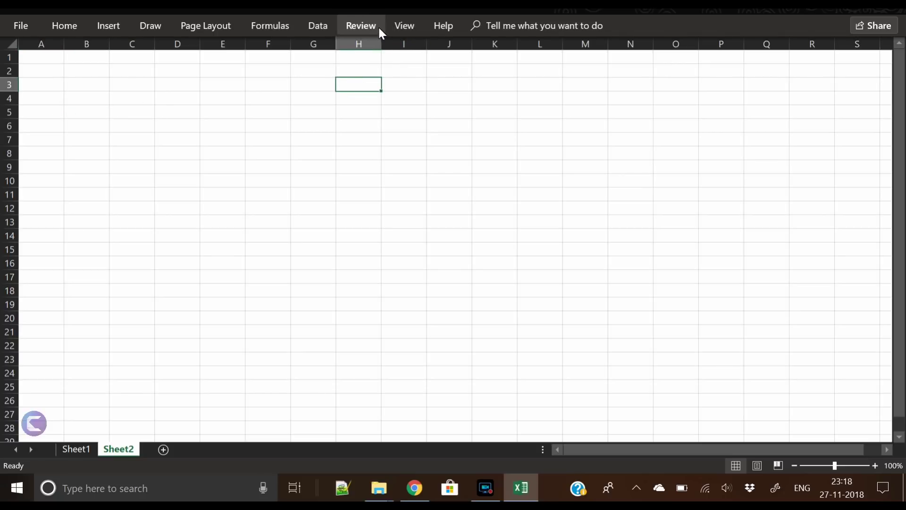
pyautogui.click(395, 27)
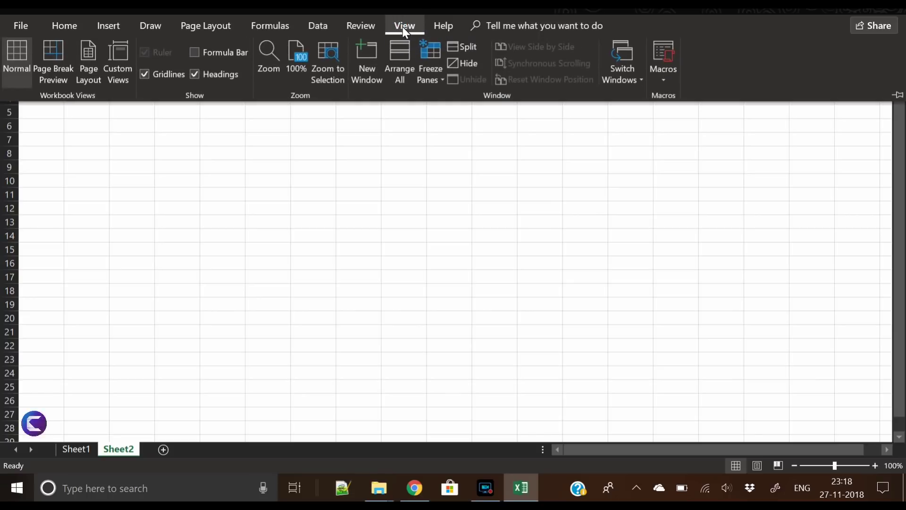
pyautogui.click(145, 73)
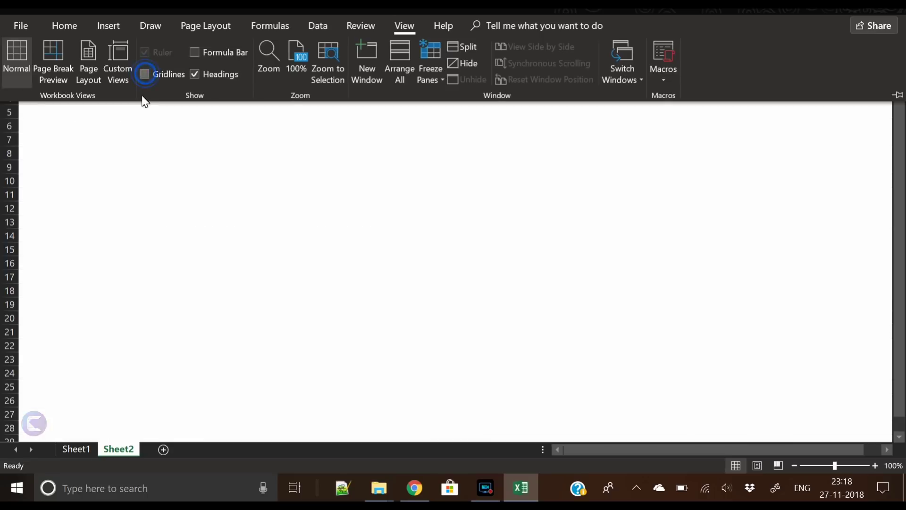
pyautogui.click(157, 155)
pyautogui.moveTo(41, 60)
pyautogui.mouseDown()
pyautogui.moveTo(629, 295)
pyautogui.moveTo(863, 430)
pyautogui.mouseUp()
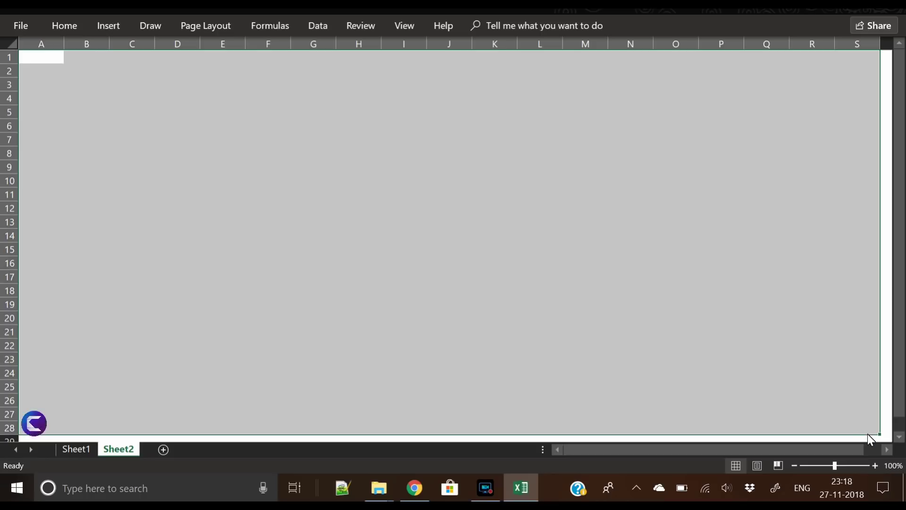
pyautogui.click(67, 84)
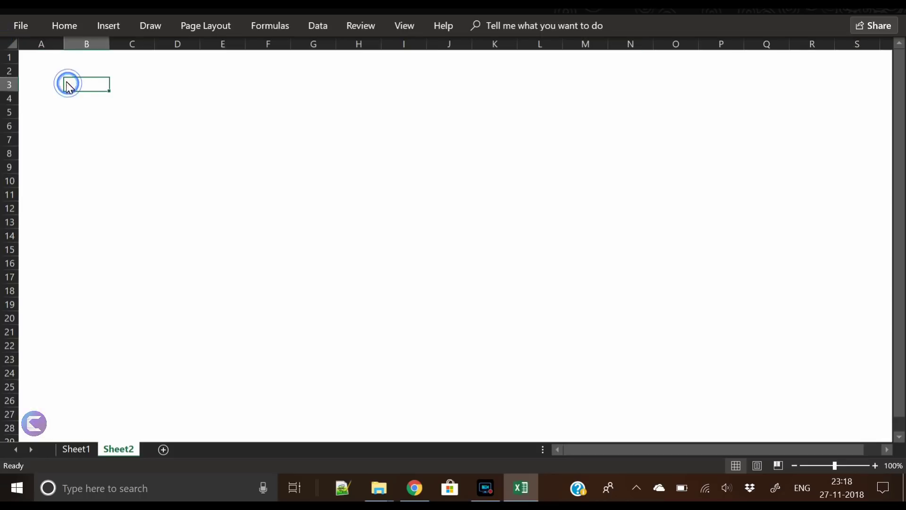
pyautogui.click(161, 125)
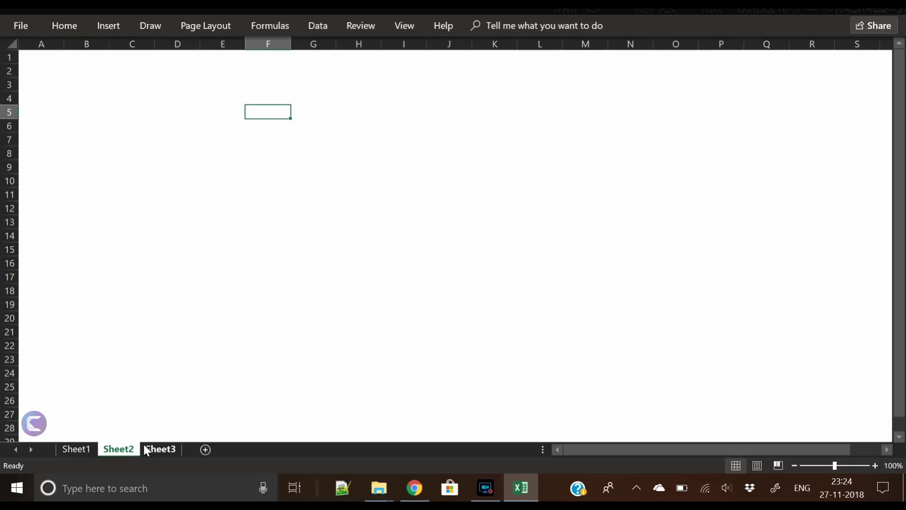
# Examine the monthly metrics table, the Product A engagement figures and the Traffic Sources table on Sheet3
pyautogui.click(159, 449)
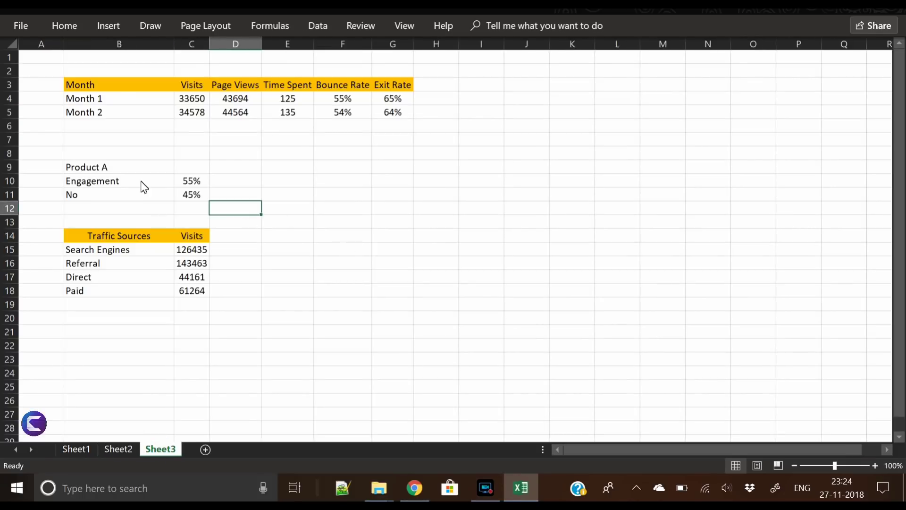
pyautogui.moveTo(88, 88); pyautogui.dragTo(404, 116)
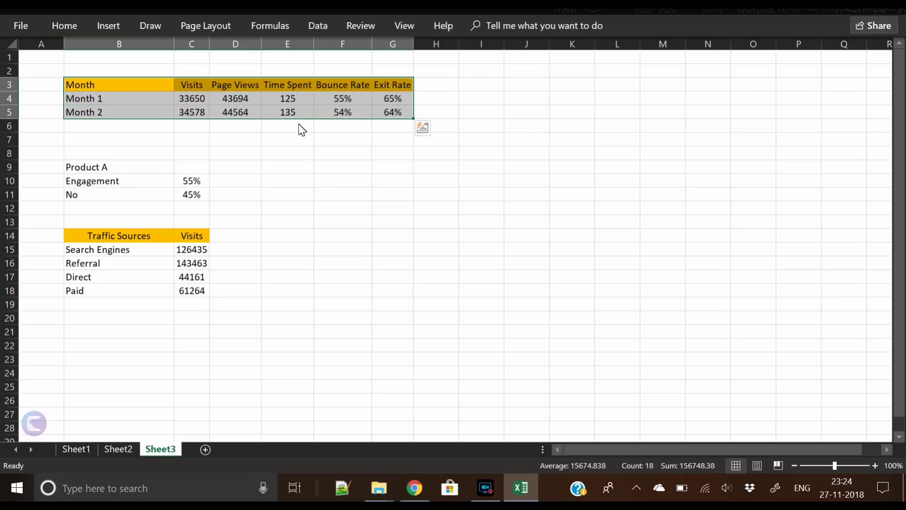
pyautogui.click(288, 168)
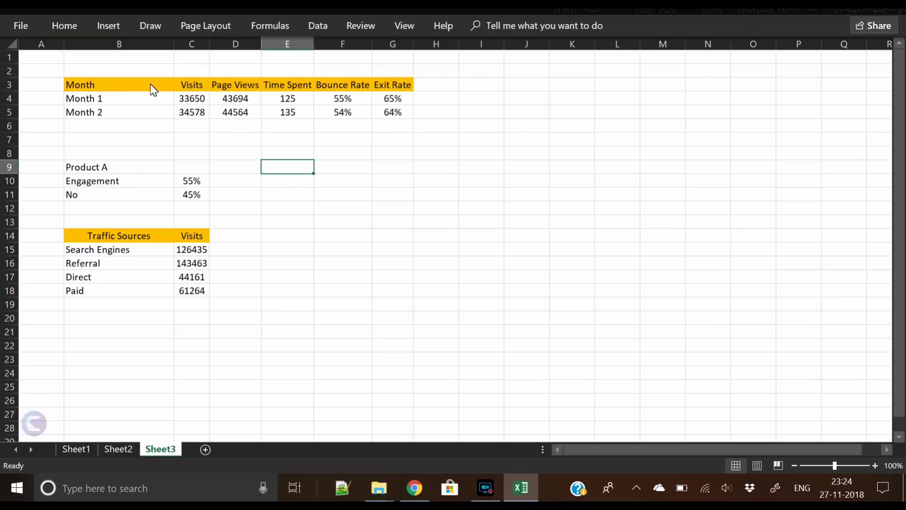
pyautogui.click(194, 90)
pyautogui.click(238, 84)
pyautogui.click(286, 86)
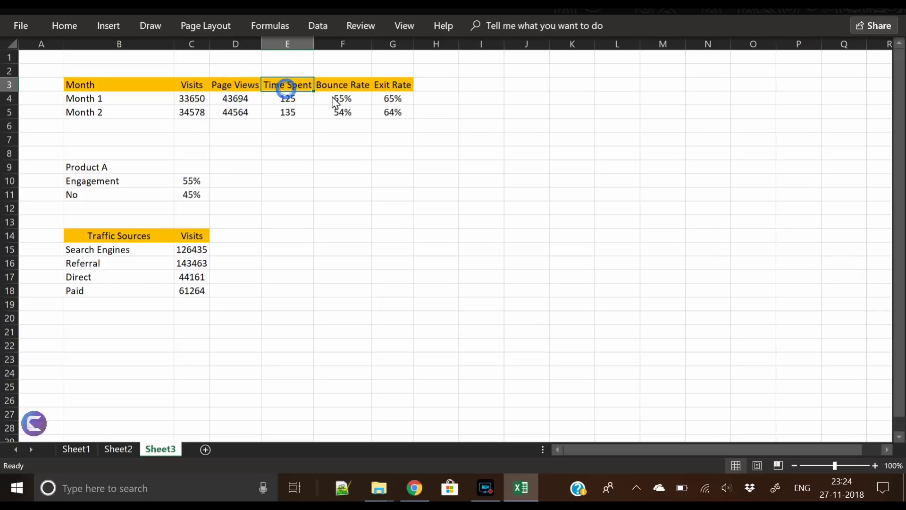
pyautogui.click(393, 87)
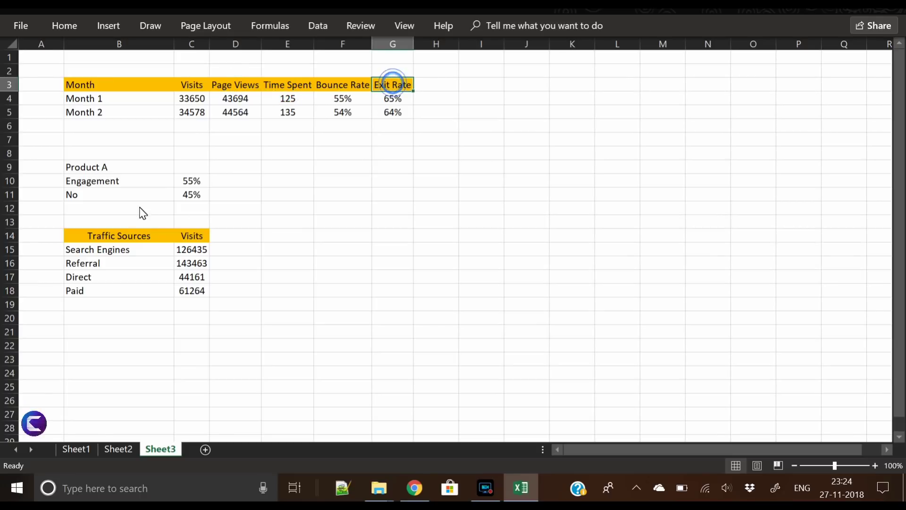
pyautogui.click(96, 167)
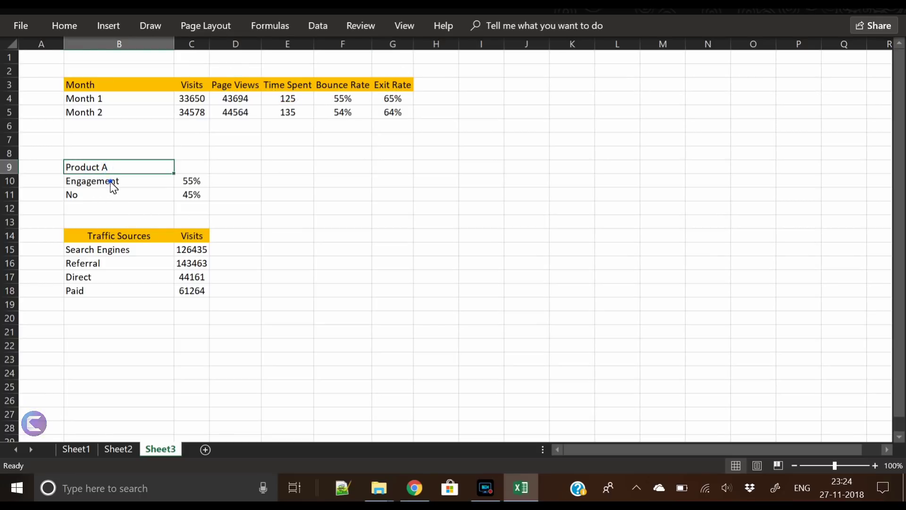
pyautogui.click(110, 181)
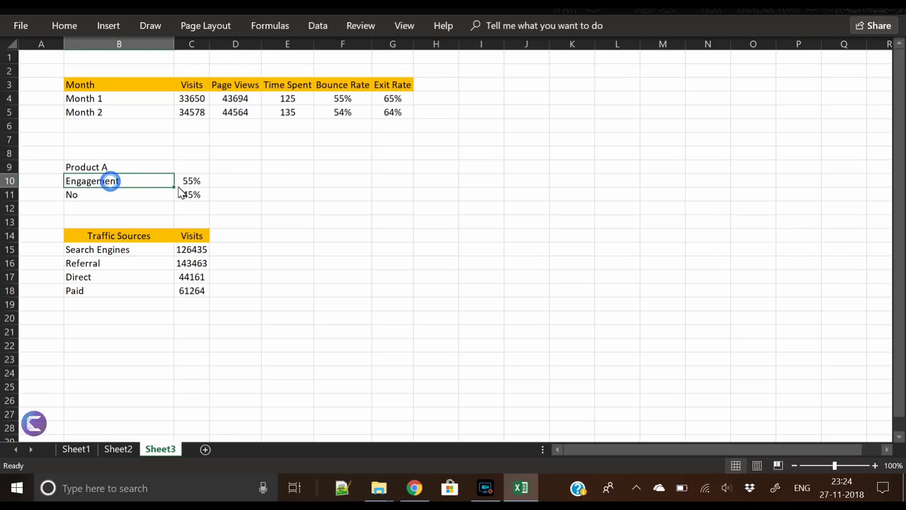
pyautogui.click(89, 168)
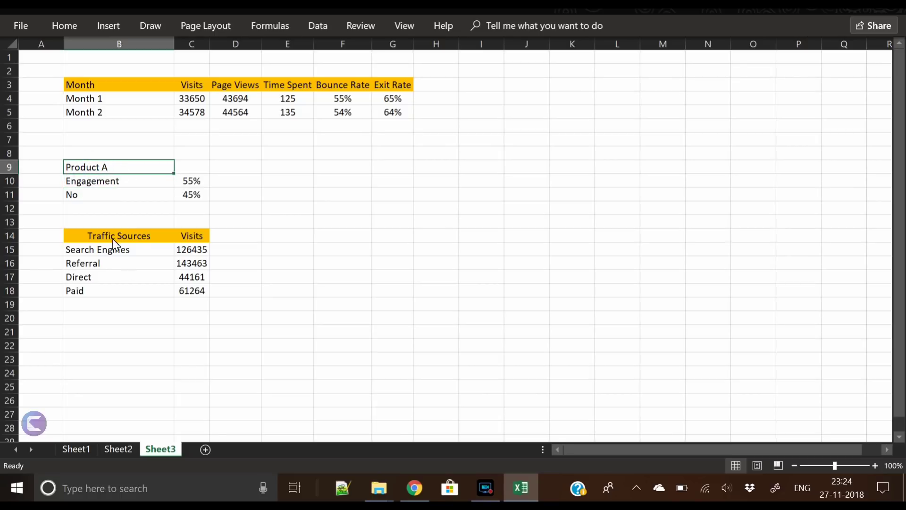
pyautogui.moveTo(109, 231); pyautogui.dragTo(188, 294)
pyautogui.click(249, 262)
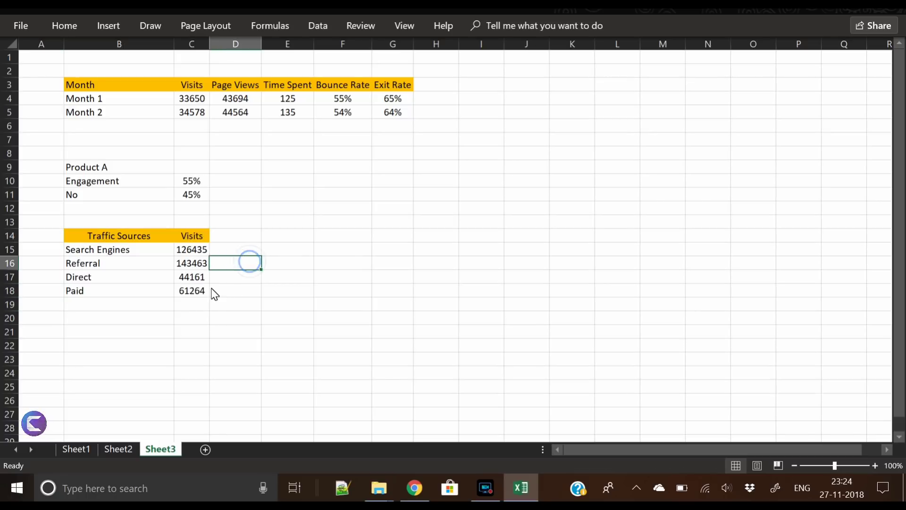
pyautogui.press('Down')
pyautogui.press('Down')
pyautogui.press('Down')
# On Sheet2, draw a large closed wavy shape with the Curve tool, about 32.5 cm wide and 10.3 cm high, and shift it slightly
pyautogui.click(123, 450)
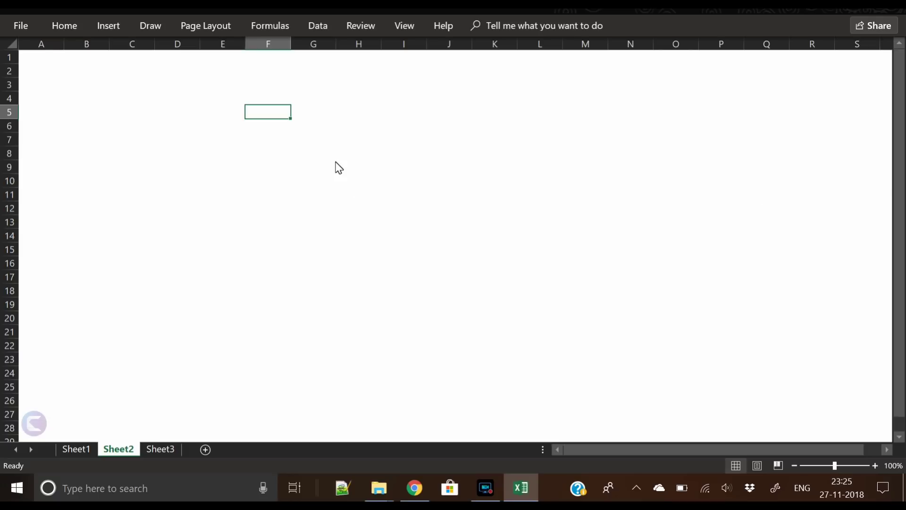
pyautogui.click(62, 82)
pyautogui.click(91, 79)
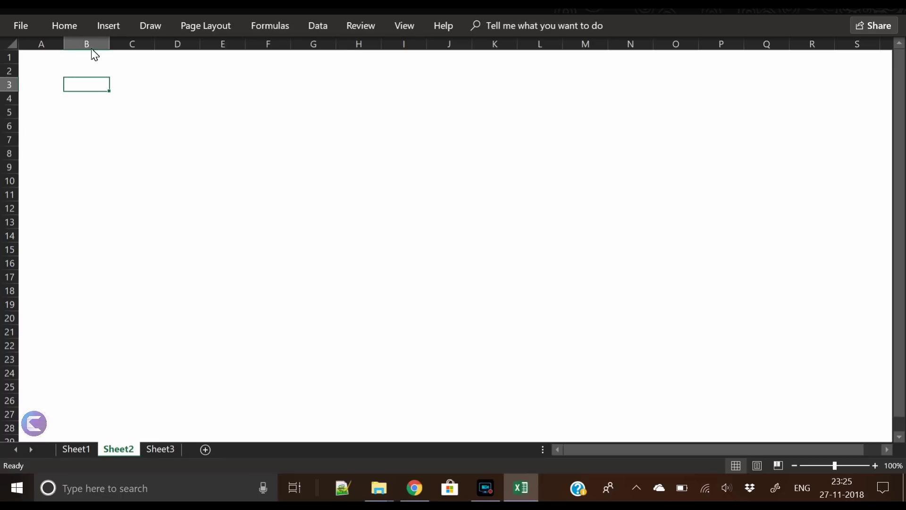
pyautogui.click(110, 31)
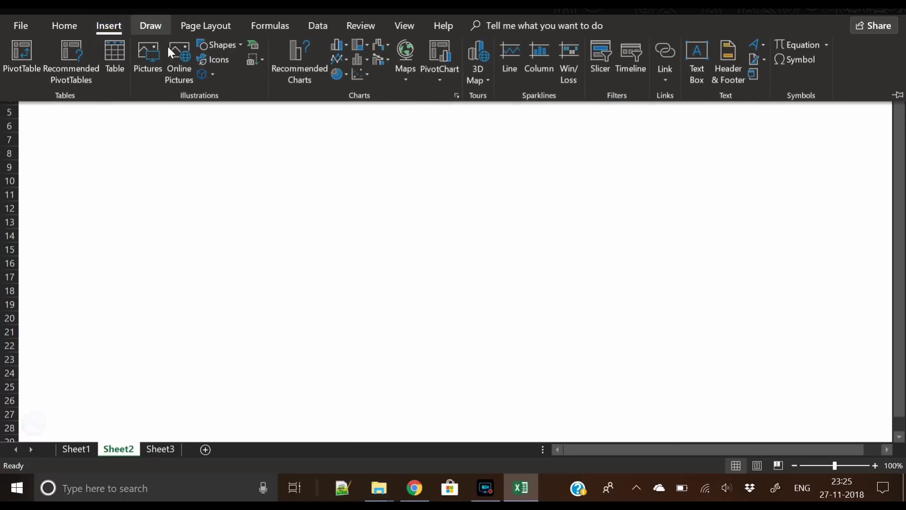
pyautogui.click(233, 44)
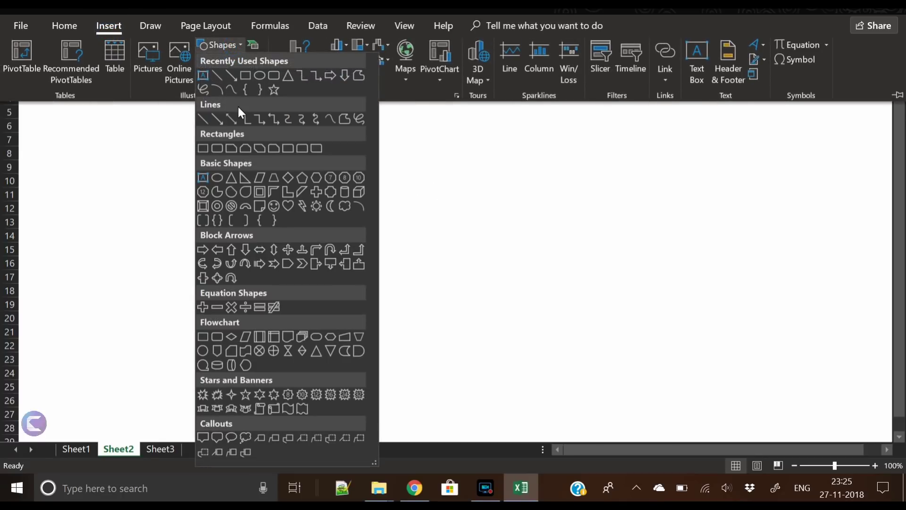
pyautogui.click(231, 89)
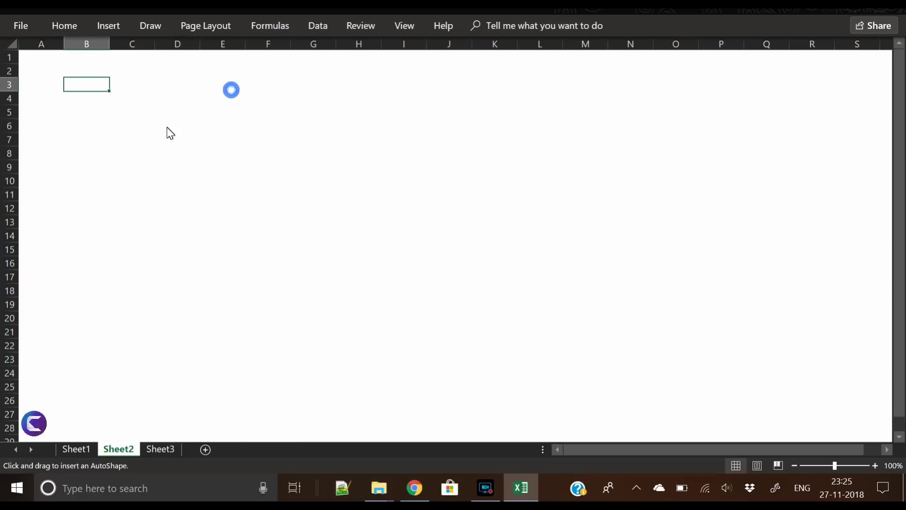
pyautogui.click(176, 96)
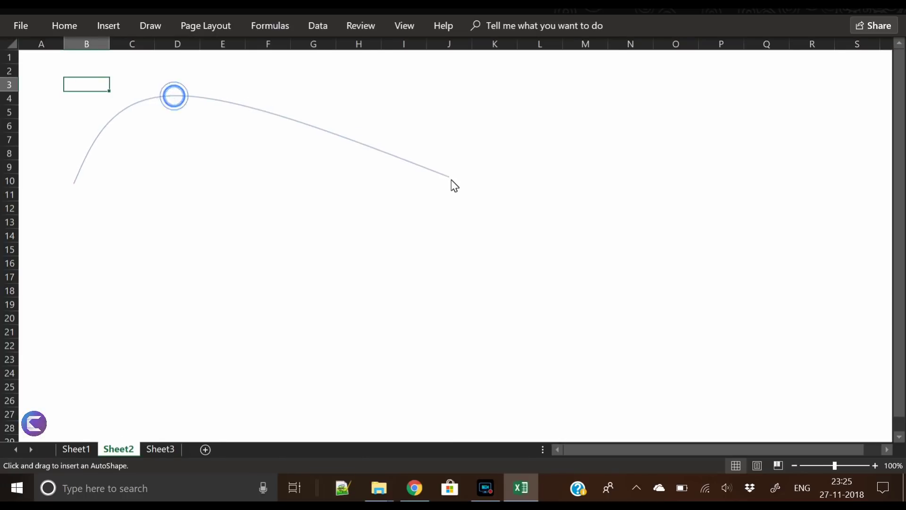
pyautogui.click(450, 178)
pyautogui.click(730, 97)
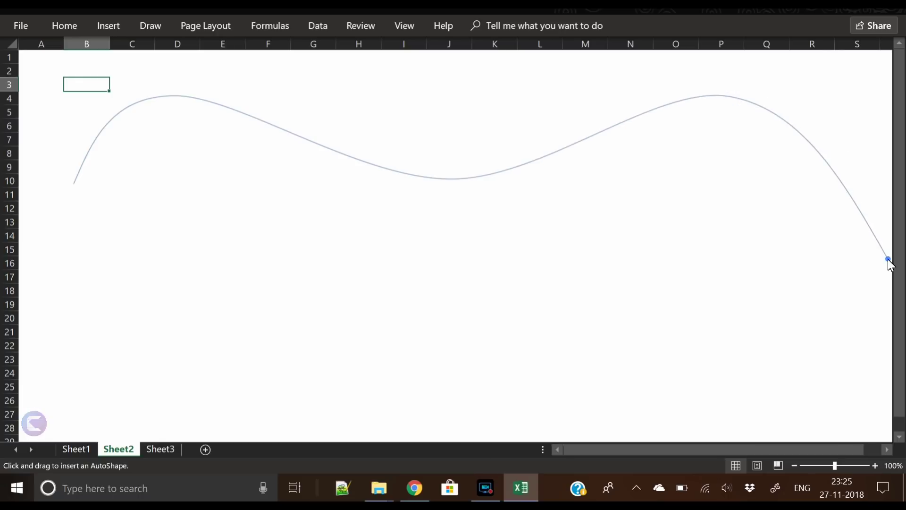
pyautogui.click(887, 257)
pyautogui.click(640, 373)
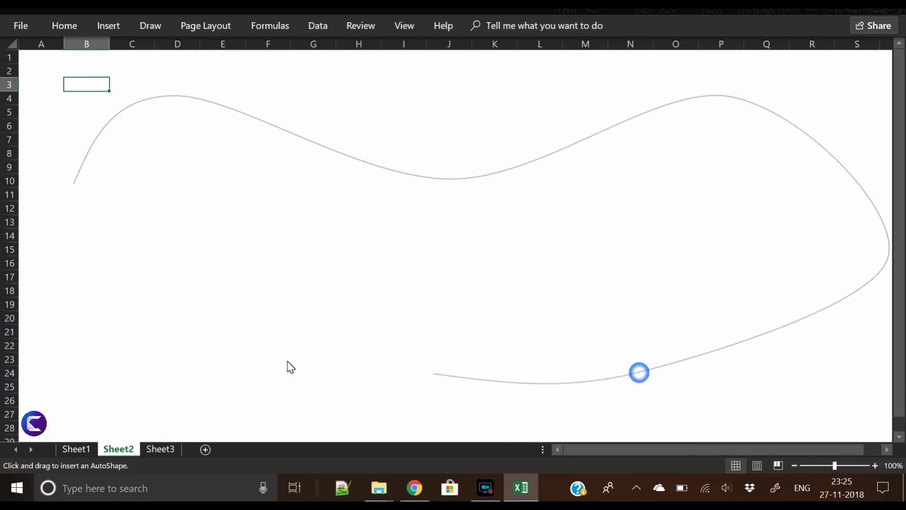
pyautogui.click(243, 289)
pyautogui.click(29, 329)
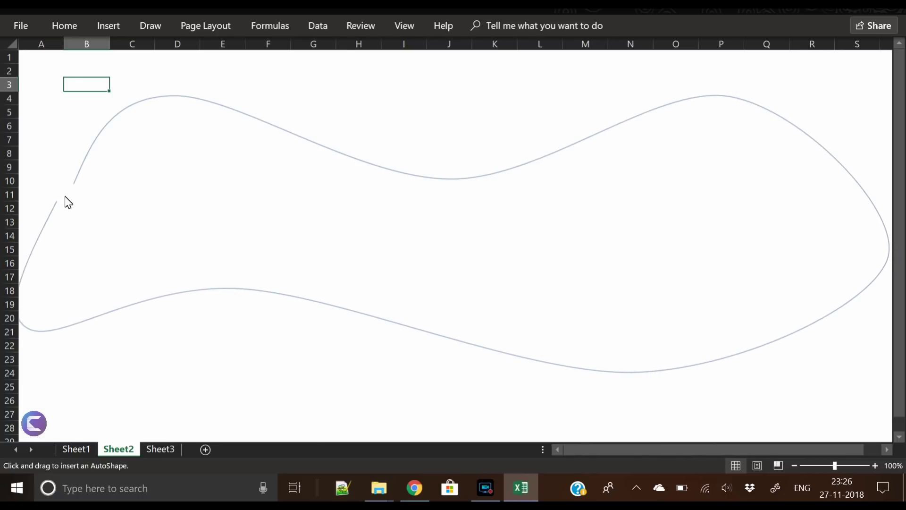
pyautogui.click(75, 184)
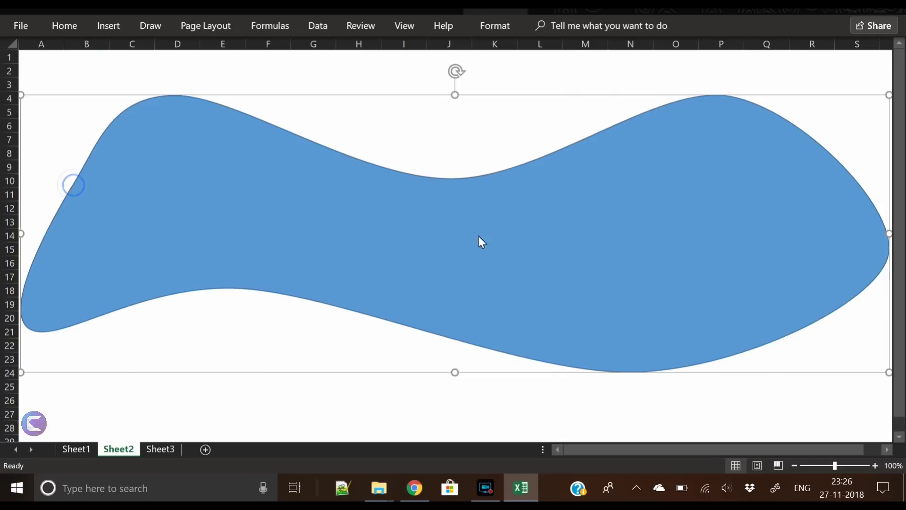
pyautogui.moveTo(255, 217); pyautogui.dragTo(267, 222)
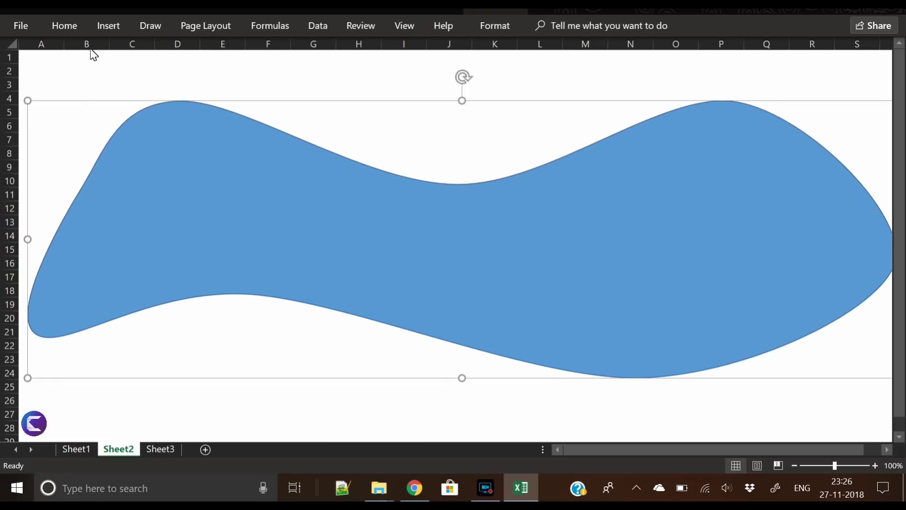
# Remove the wavy shape's outline and give it a solid fill in the lightest gray shade of the white theme color
pyautogui.click(511, 26)
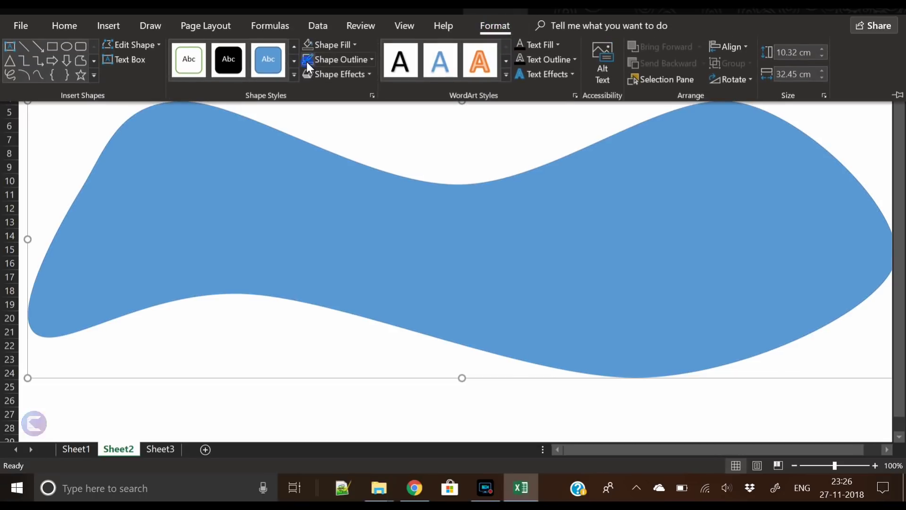
pyautogui.click(447, 223)
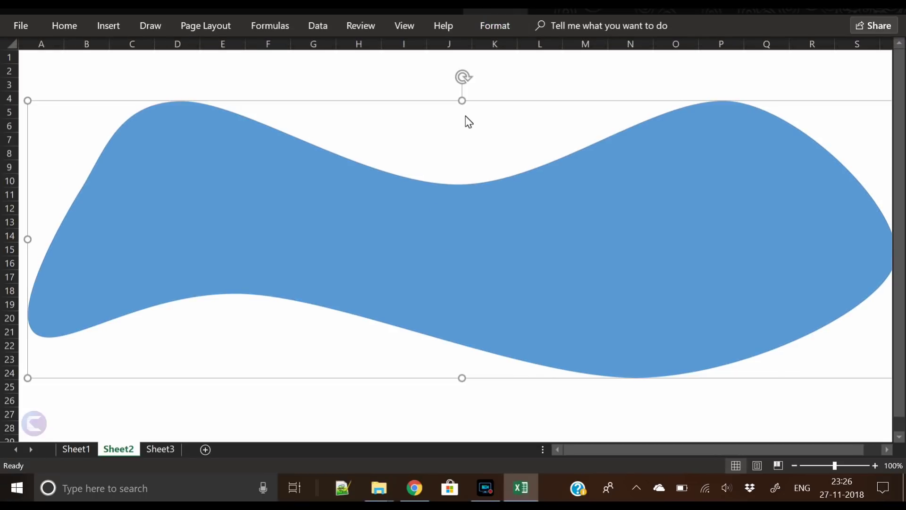
pyautogui.rightClick(457, 218)
pyautogui.click(528, 457)
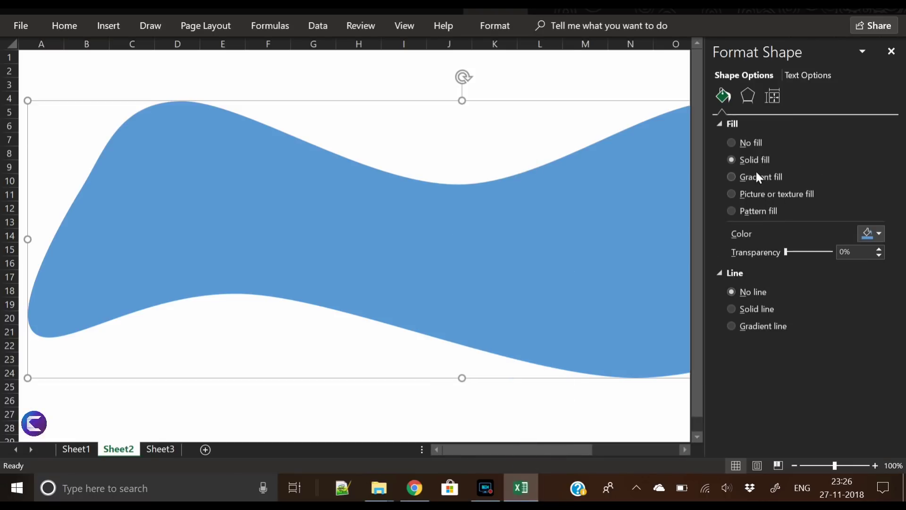
pyautogui.click(879, 235)
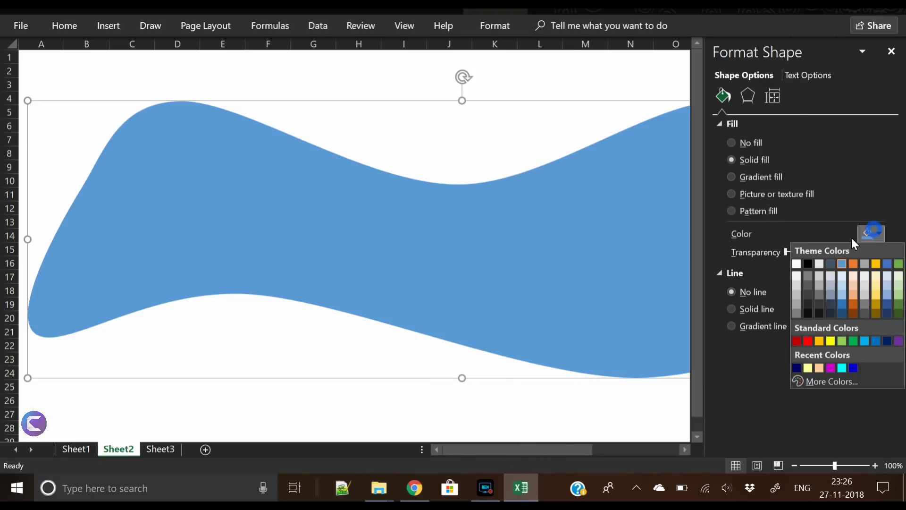
pyautogui.click(797, 275)
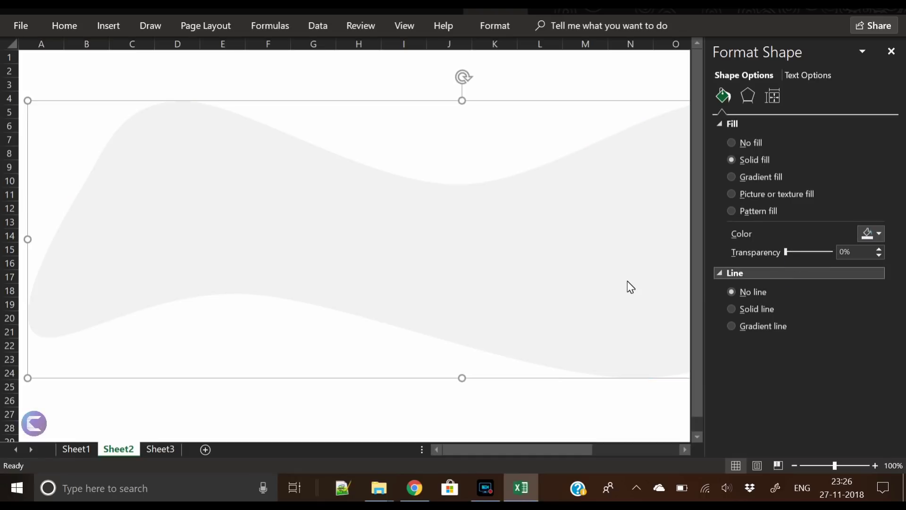
# Give the wavy shape a centered inner shadow in a gray shade of the white theme color with 14 pt blur
pyautogui.click(746, 97)
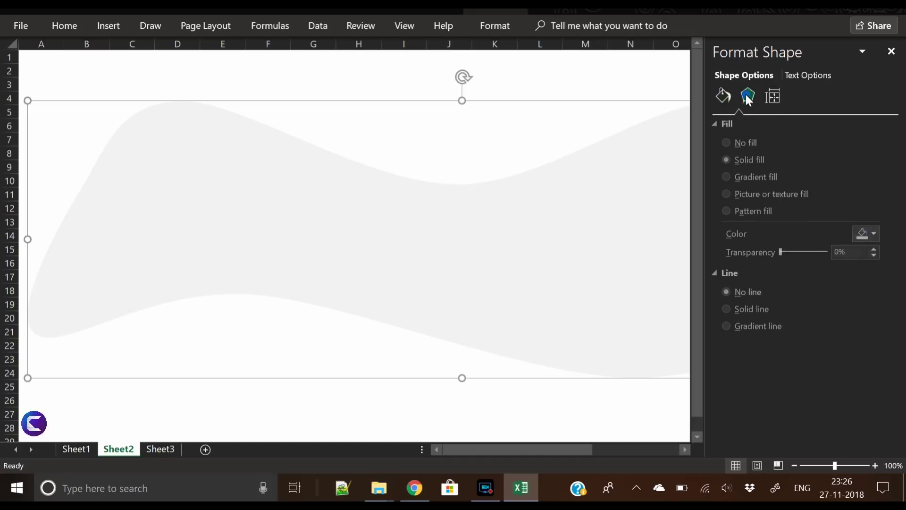
pyautogui.click(872, 140)
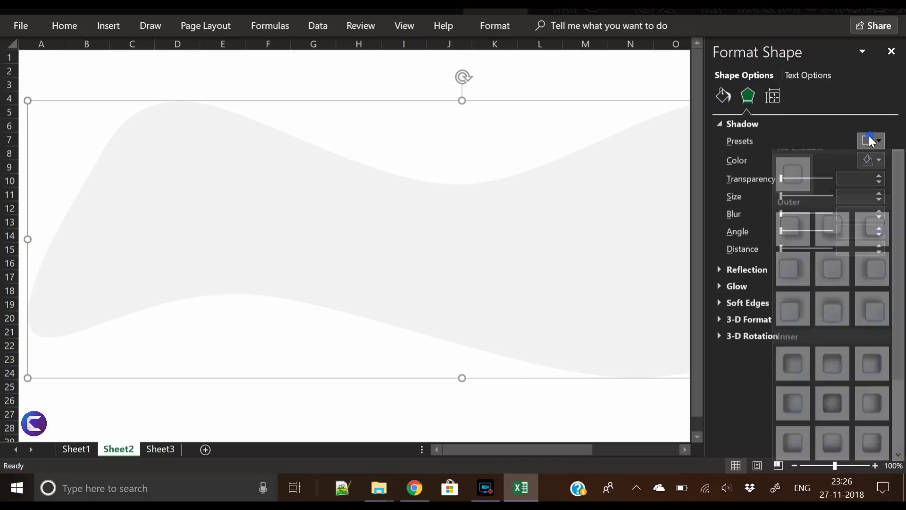
pyautogui.click(831, 423)
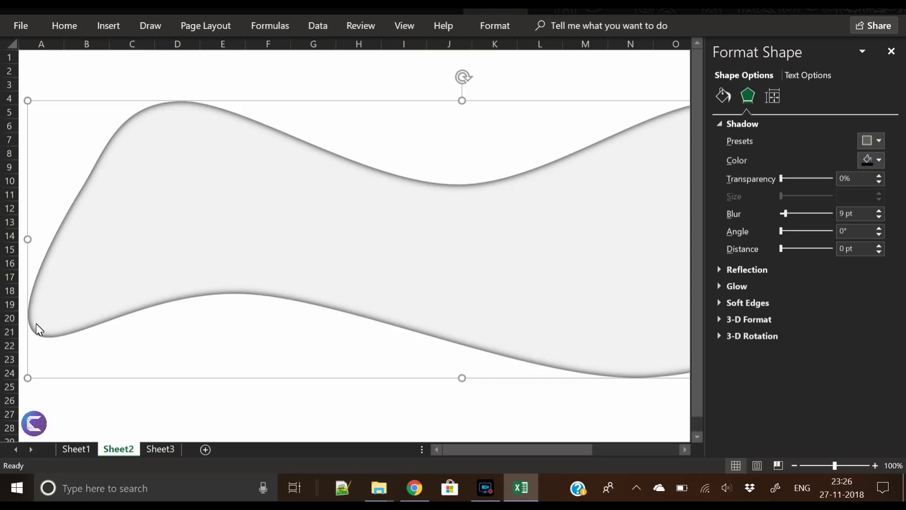
pyautogui.click(879, 162)
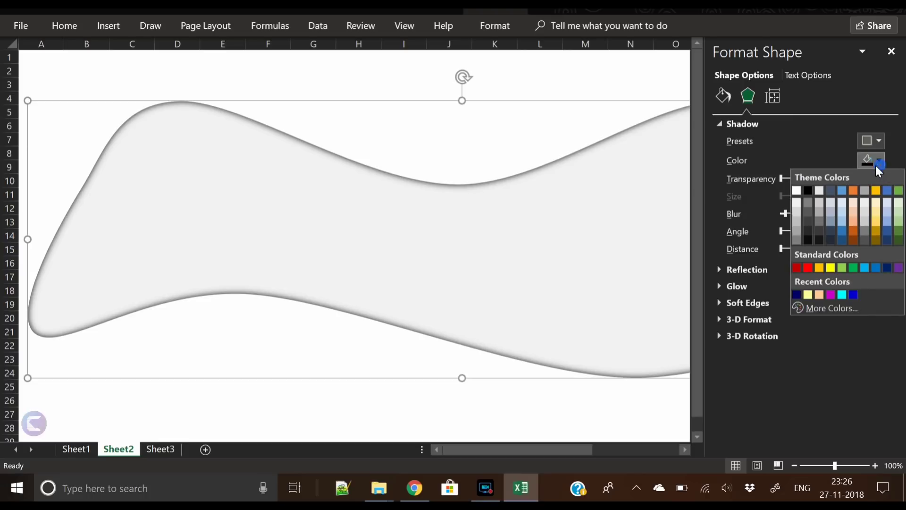
pyautogui.click(793, 232)
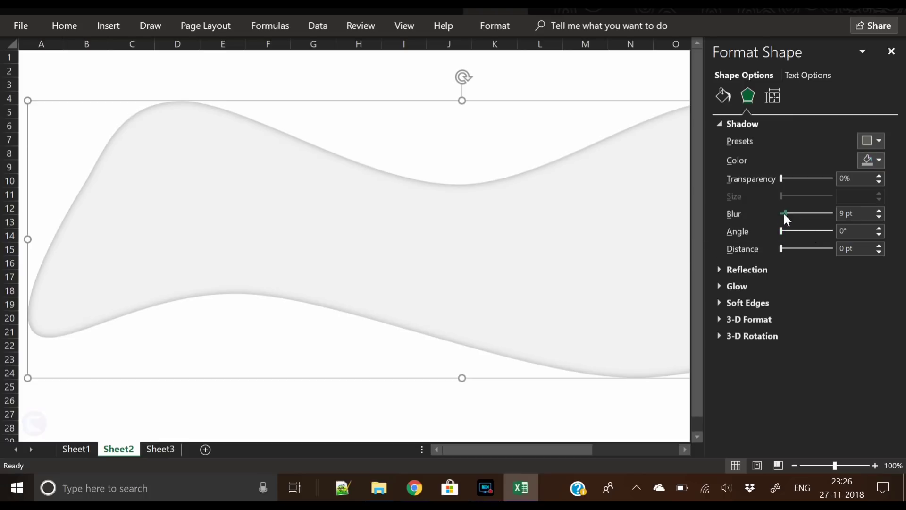
pyautogui.moveTo(784, 213); pyautogui.dragTo(786, 213)
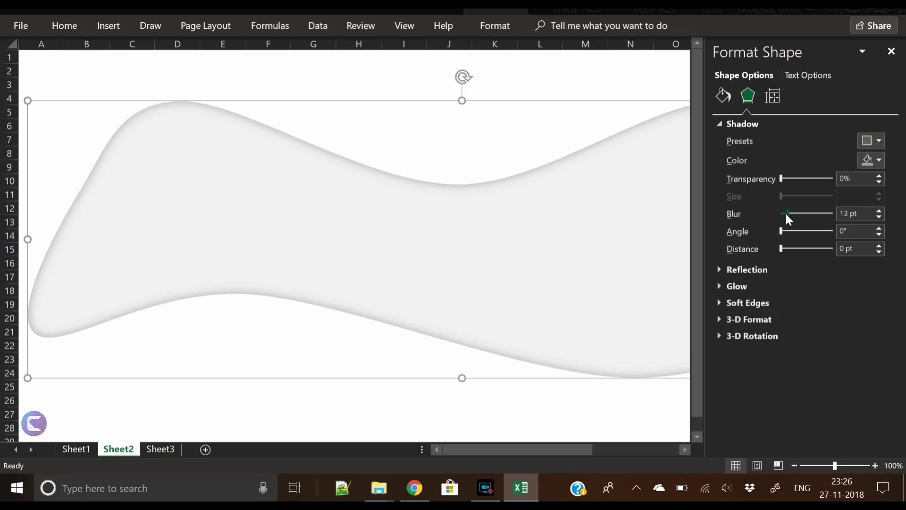
pyautogui.click(878, 211)
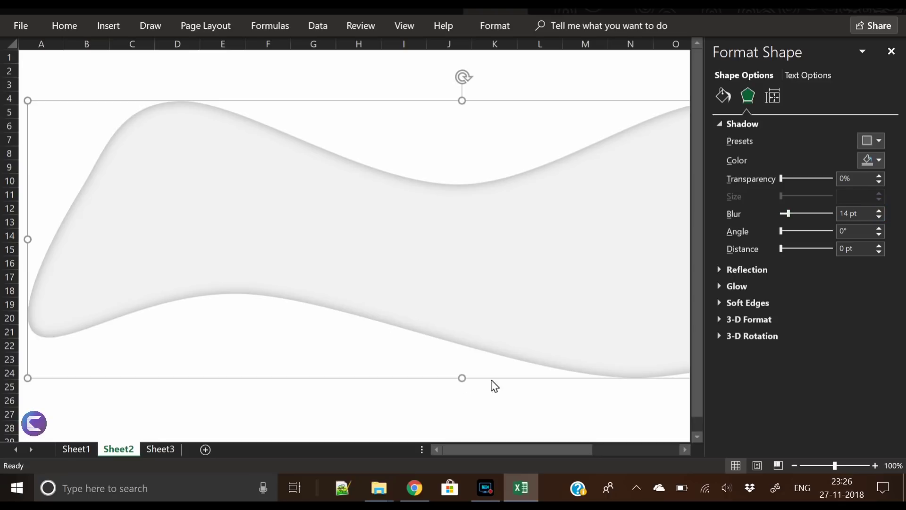
pyautogui.click(890, 51)
# Shrink the wavy shape and reposition it to span about columns B to S and rows 8 to 26
pyautogui.click(601, 393)
pyautogui.click(699, 333)
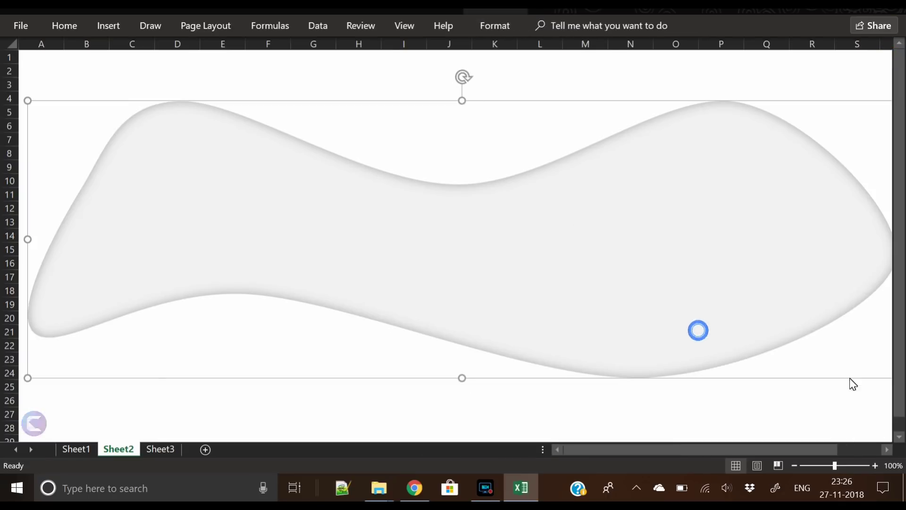
pyautogui.moveTo(27, 378); pyautogui.dragTo(99, 354)
pyautogui.moveTo(431, 210); pyautogui.dragTo(380, 220)
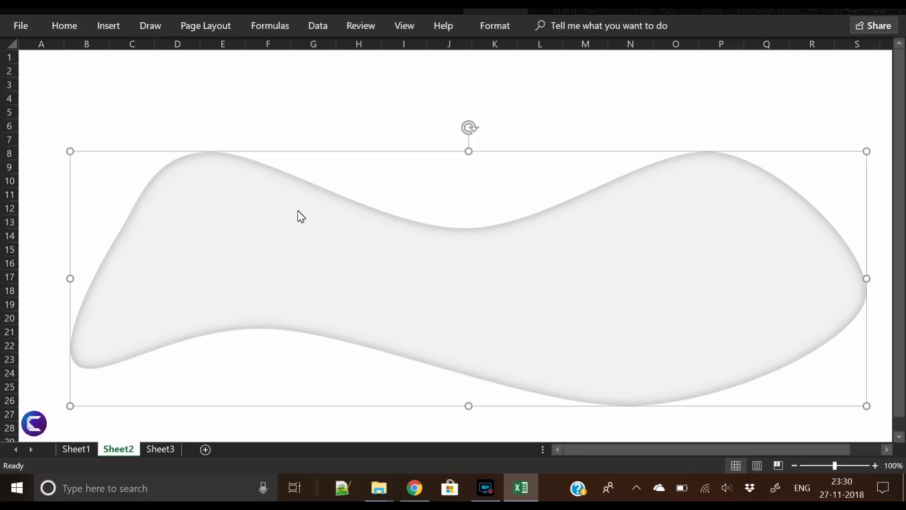
# Duplicate the wavy shape, then shrink the copy and rotate it steeply upward over the large shape's left end
pyautogui.hotkey('ctrl', 'd')
pyautogui.moveTo(331, 251); pyautogui.dragTo(289, 207)
pyautogui.moveTo(838, 120); pyautogui.dragTo(633, 197)
pyautogui.moveTo(437, 159); pyautogui.dragTo(355, 191)
pyautogui.moveTo(438, 256); pyautogui.dragTo(202, 201)
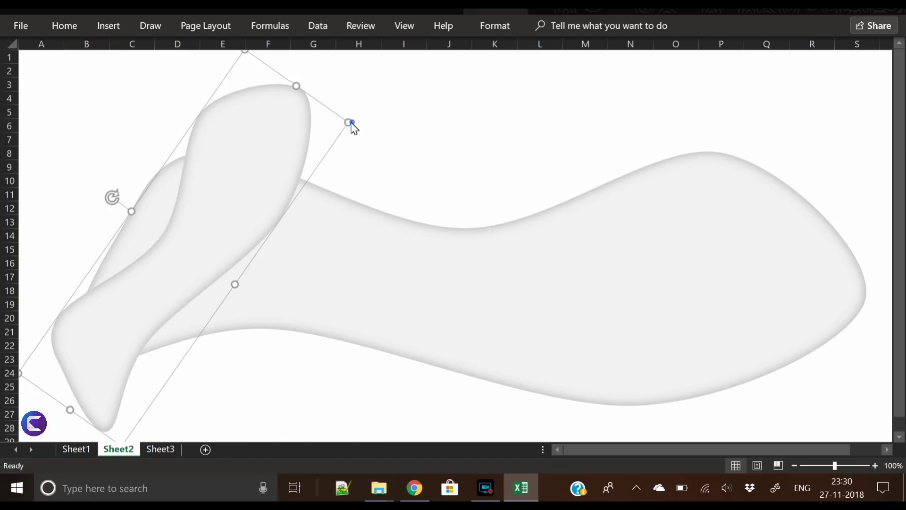
pyautogui.moveTo(353, 126); pyautogui.dragTo(326, 140)
pyautogui.moveTo(229, 191); pyautogui.dragTo(183, 162)
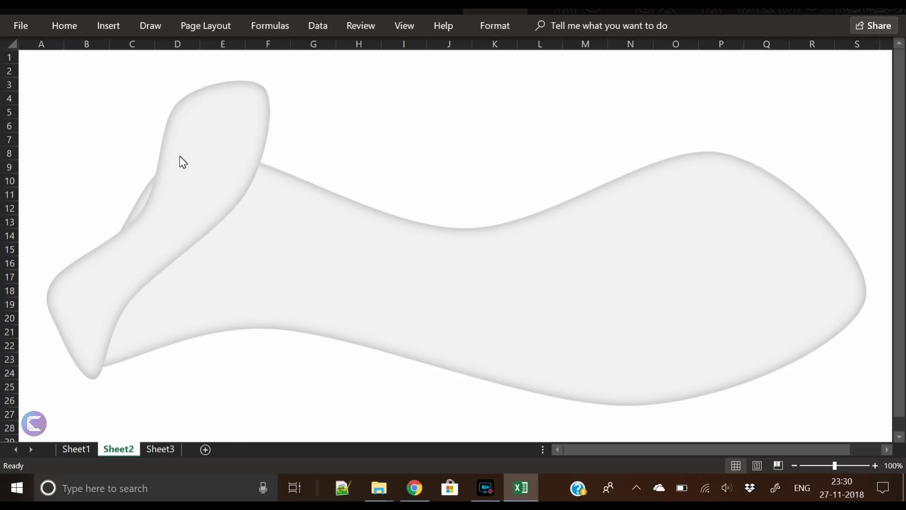
# Send the small wavy copy behind the large shape and rotate it closer to upright within columns A to E
pyautogui.click(168, 200)
pyautogui.rightClick(182, 193)
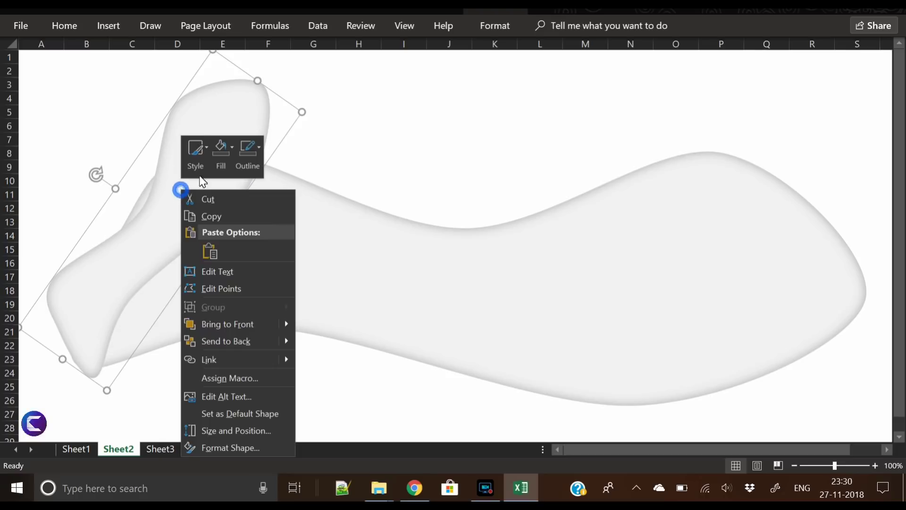
pyautogui.click(245, 343)
pyautogui.click(98, 173)
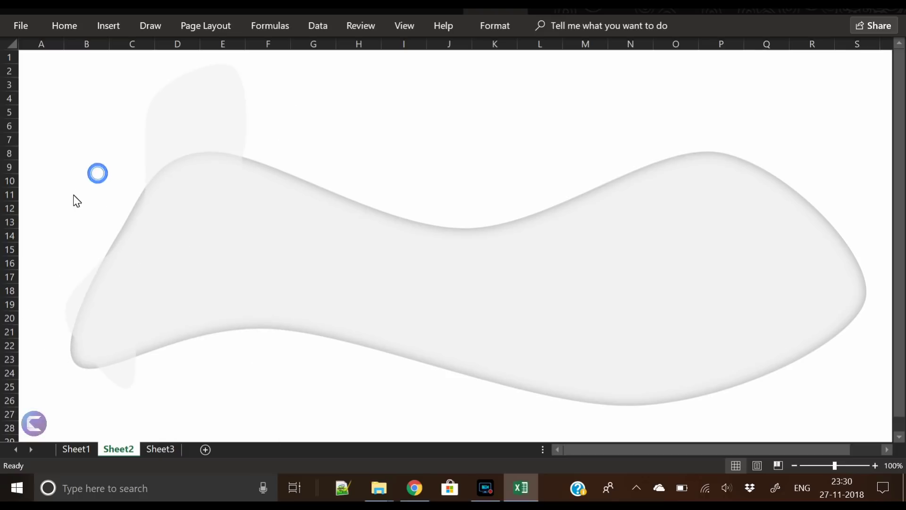
pyautogui.moveTo(73, 195); pyautogui.dragTo(82, 191)
pyautogui.moveTo(195, 128); pyautogui.dragTo(123, 128)
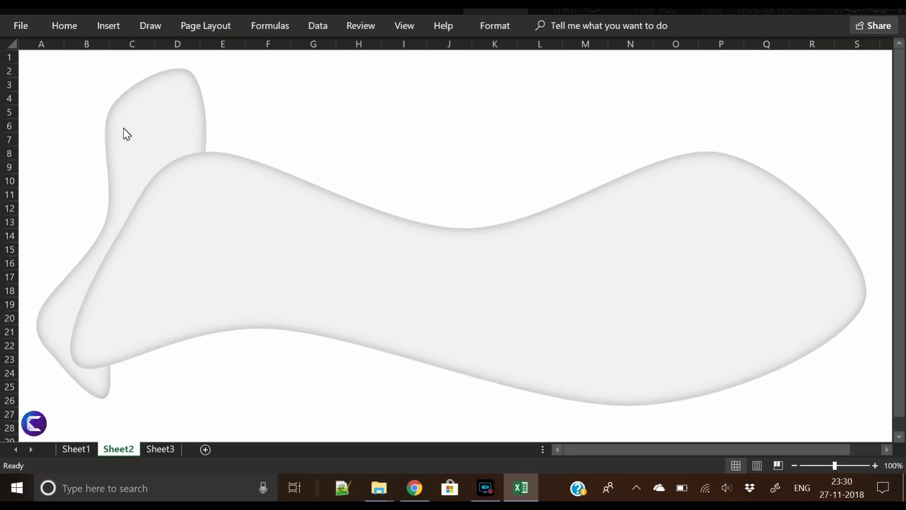
# Shrink the large wavy shape, tilt it counterclockwise and place it just right of the small upright shape
pyautogui.moveTo(252, 250); pyautogui.dragTo(305, 271)
pyautogui.click(209, 261)
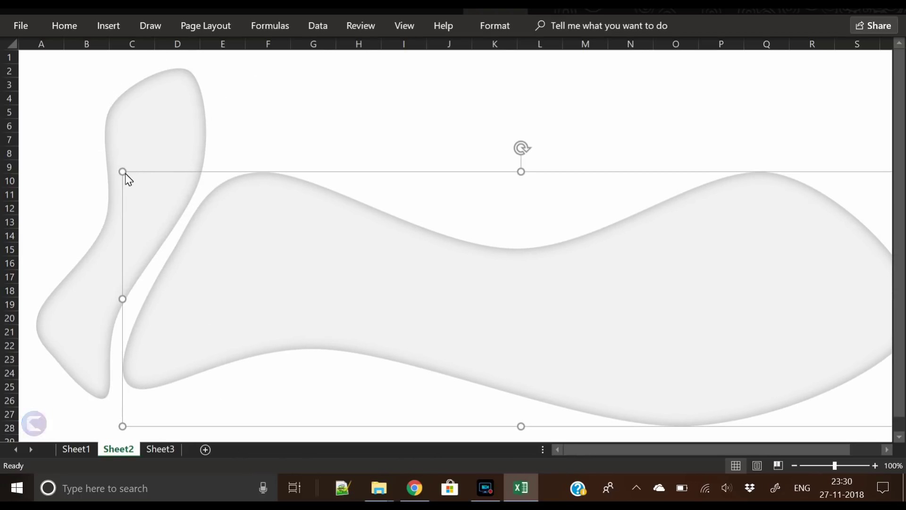
pyautogui.moveTo(126, 174); pyautogui.dragTo(167, 186)
pyautogui.moveTo(462, 276); pyautogui.dragTo(447, 272)
pyautogui.moveTo(504, 157); pyautogui.dragTo(474, 152)
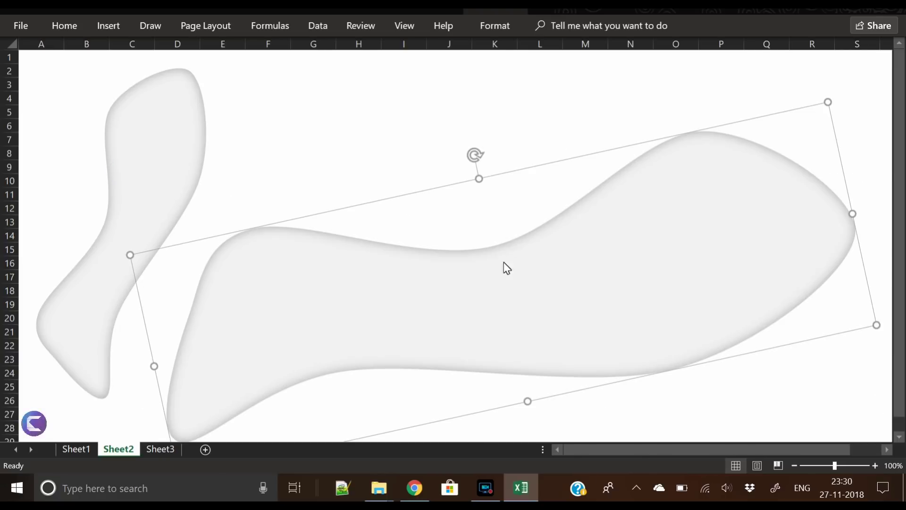
pyautogui.moveTo(481, 304); pyautogui.dragTo(467, 280)
pyautogui.click(652, 403)
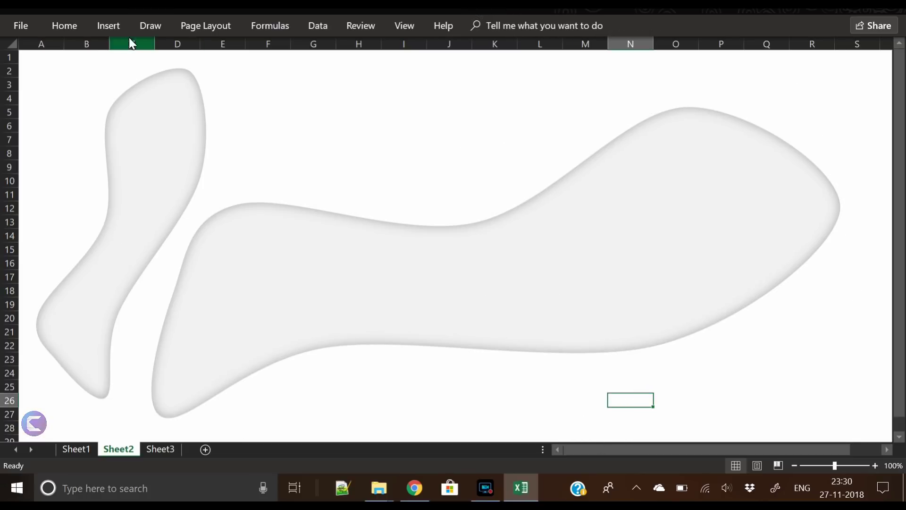
# Draw a circle with the Oval shape over the small wavy shape and the large shape's left end
pyautogui.click(101, 28)
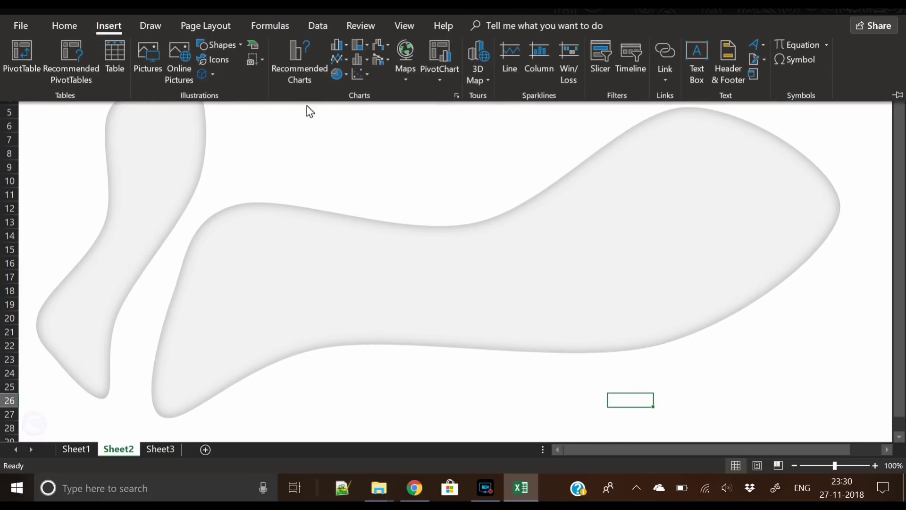
pyautogui.click(224, 50)
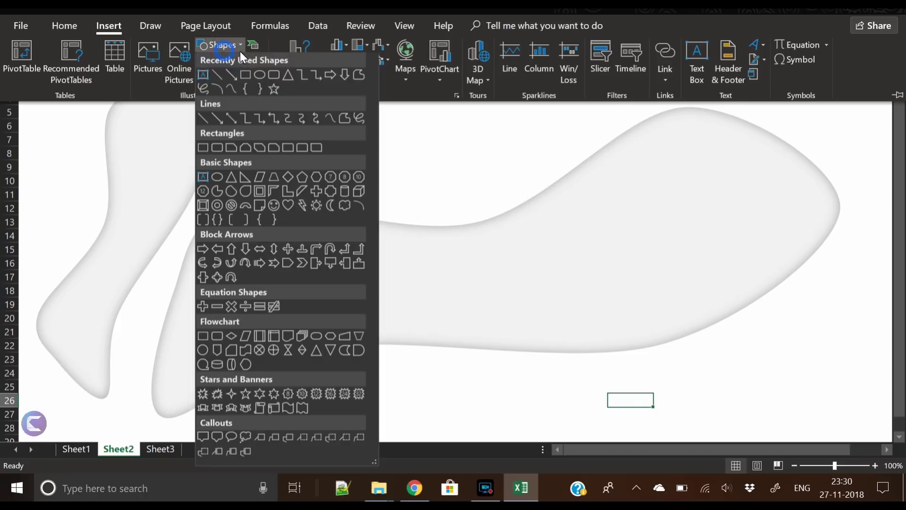
pyautogui.click(257, 75)
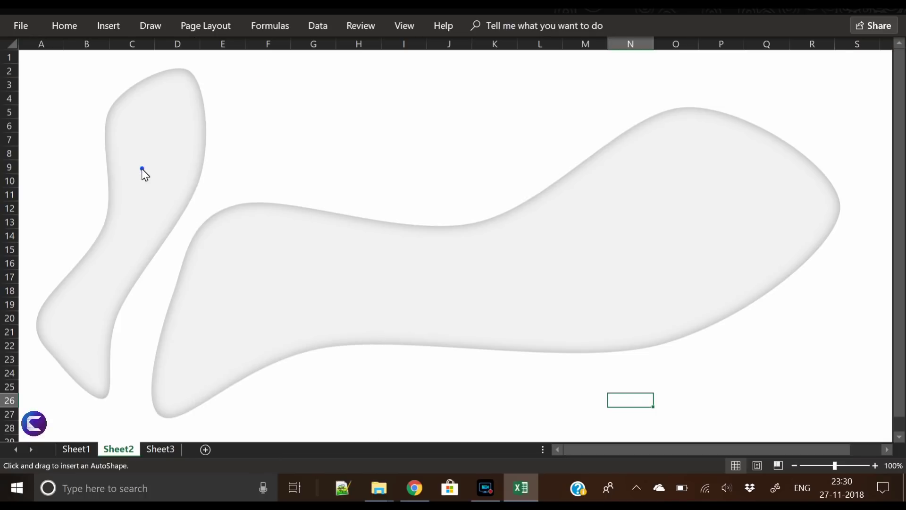
pyautogui.moveTo(142, 168); pyautogui.dragTo(211, 270)
pyautogui.moveTo(162, 181); pyautogui.dragTo(190, 215)
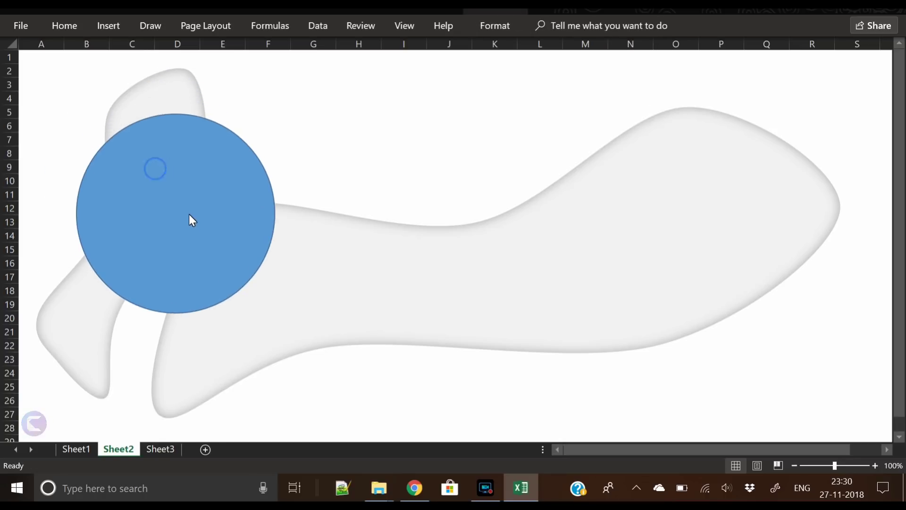
# Size the circle to 7.5 cm by 7.5 cm and give it a white fill without an outline
pyautogui.click(498, 27)
pyautogui.click(822, 48)
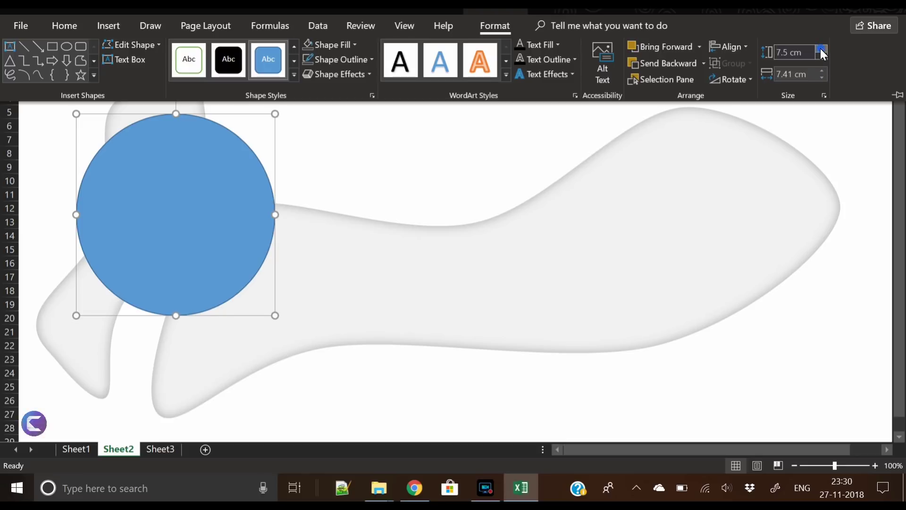
pyautogui.click(822, 71)
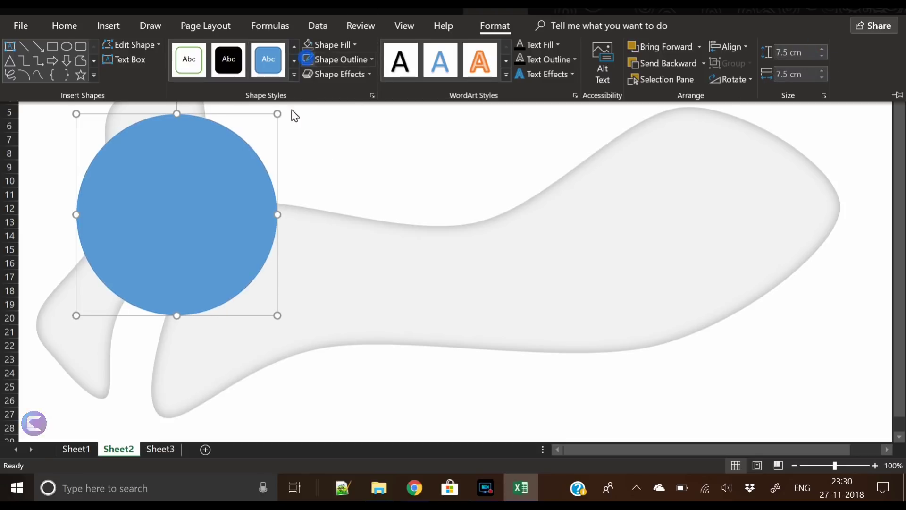
pyautogui.click(333, 49)
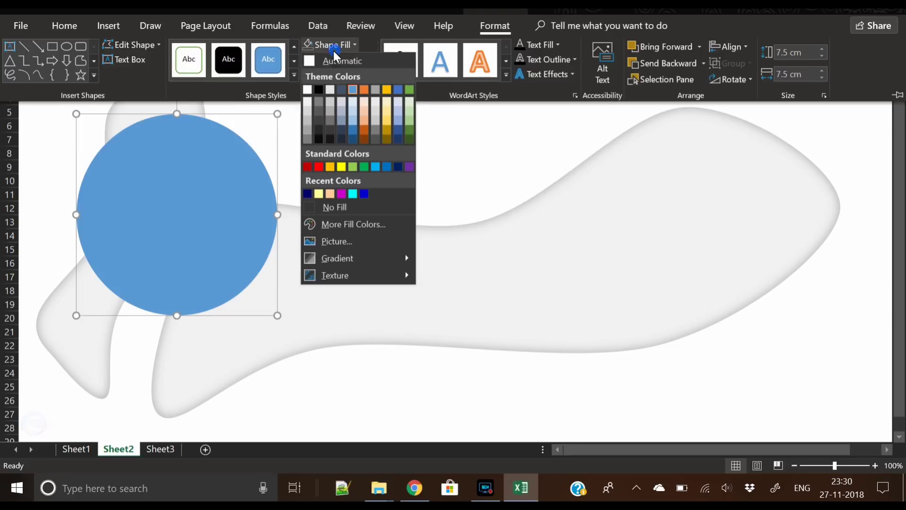
pyautogui.click(312, 61)
# Apply an outer bottom-right offset shadow to the white circle with a blur of 26 pt
pyautogui.click(201, 187)
pyautogui.rightClick(201, 187)
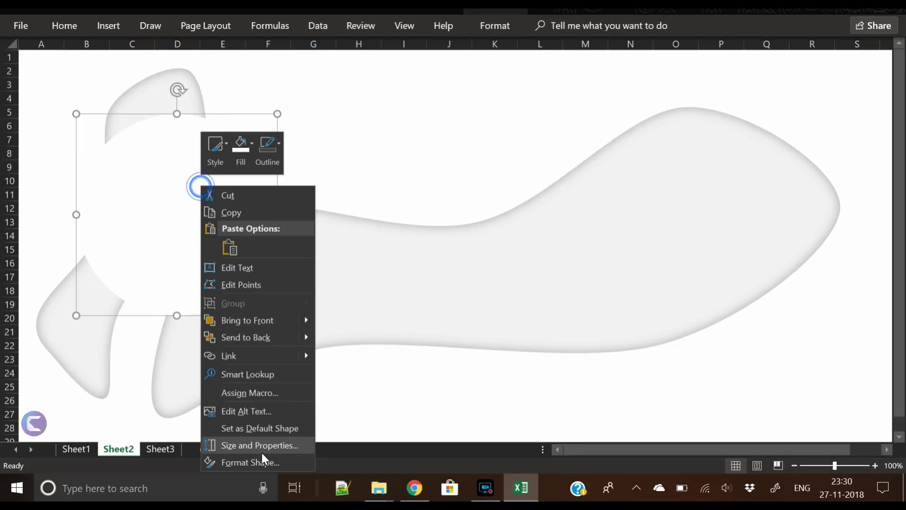
pyautogui.click(262, 461)
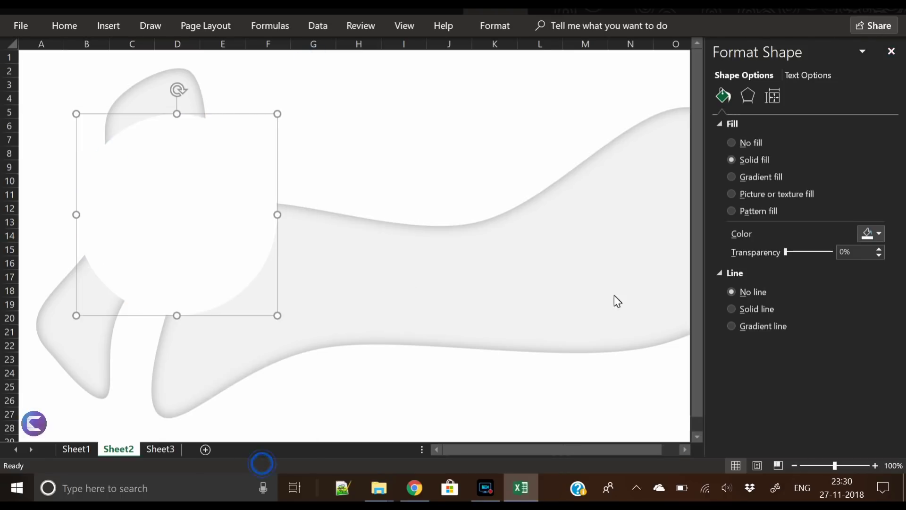
pyautogui.click(747, 96)
pyautogui.click(876, 140)
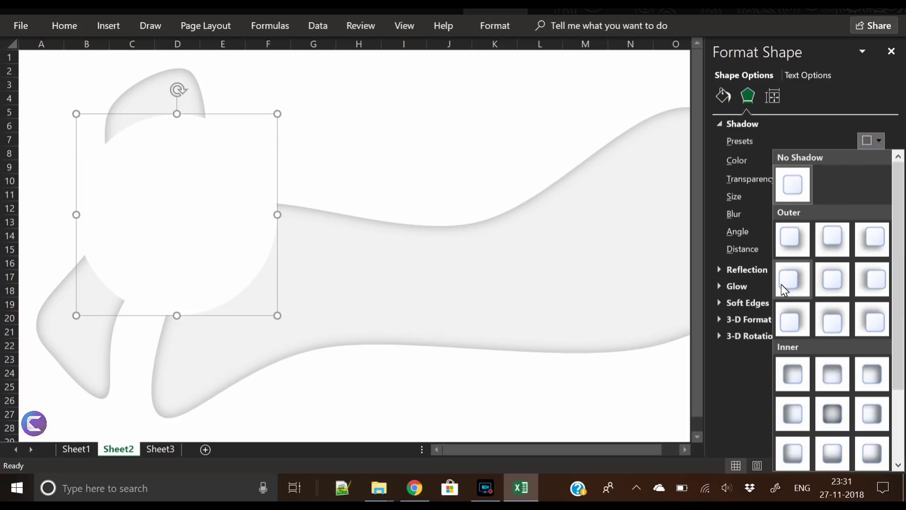
pyautogui.click(793, 236)
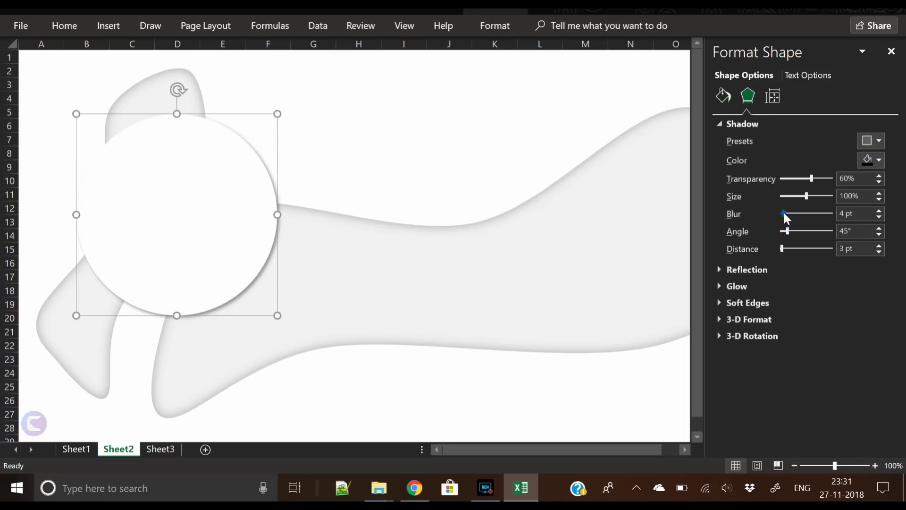
pyautogui.moveTo(784, 212)
pyautogui.mouseDown()
pyautogui.moveTo(805, 214)
pyautogui.moveTo(794, 213)
pyautogui.mouseUp()
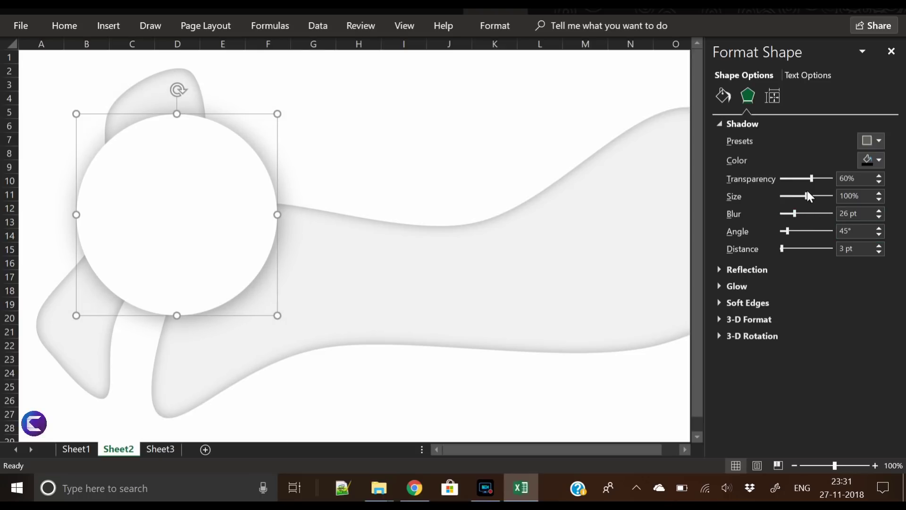
# Nudge the white circle slightly left and change its shadow color to the recent magenta
pyautogui.moveTo(176, 243)
pyautogui.mouseDown()
pyautogui.moveTo(202, 202)
pyautogui.moveTo(185, 203)
pyautogui.mouseUp()
pyautogui.moveTo(204, 217); pyautogui.dragTo(196, 229)
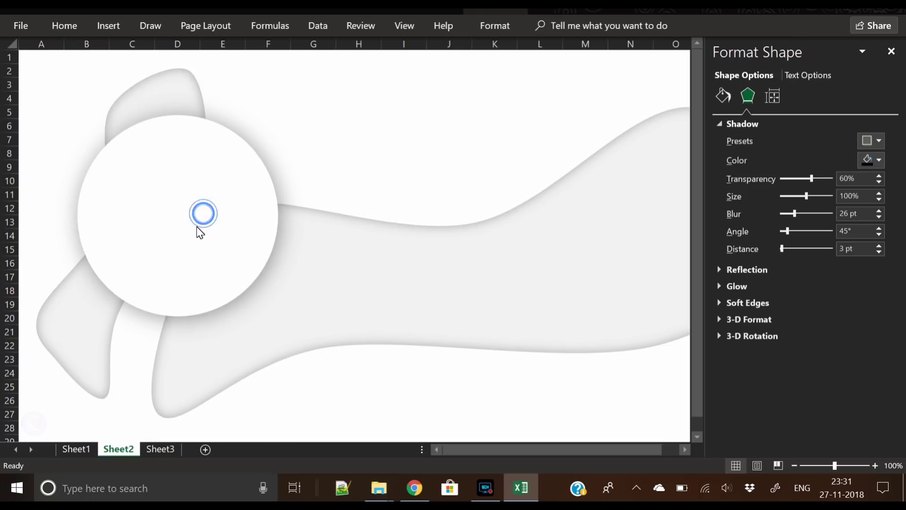
pyautogui.click(878, 161)
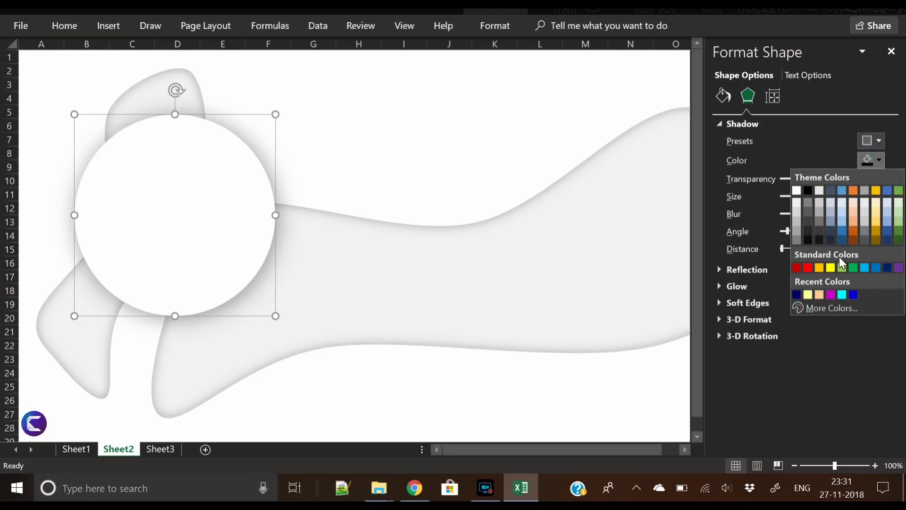
pyautogui.click(830, 295)
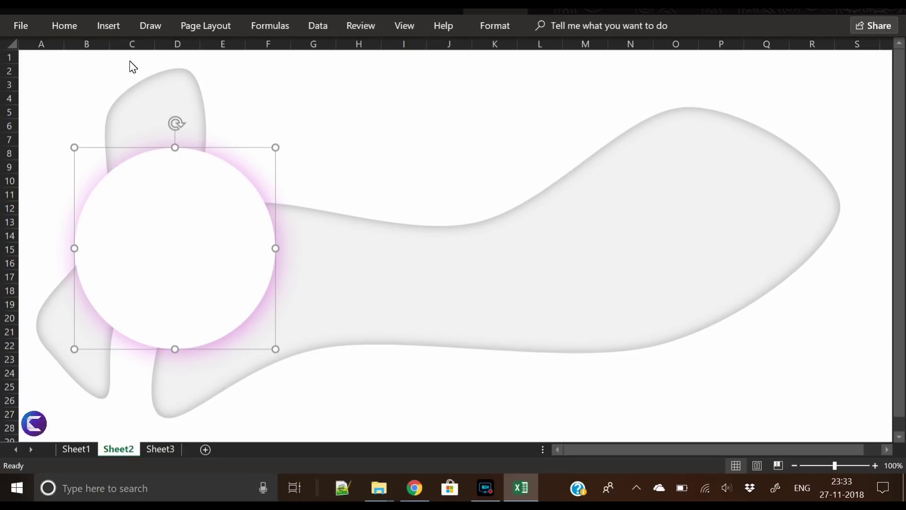
# Draw a slightly smaller circle centered inside the white circle, leaving an even white ring around it
pyautogui.click(113, 27)
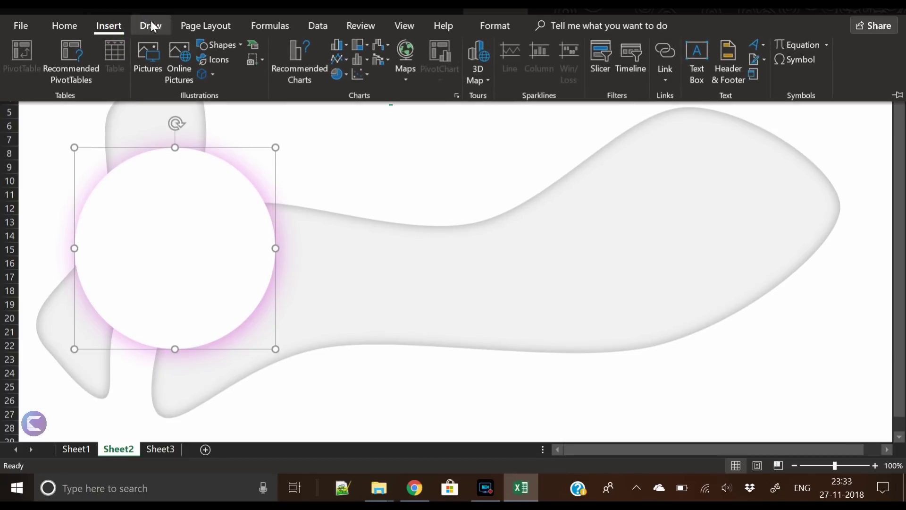
pyautogui.click(222, 44)
pyautogui.click(260, 76)
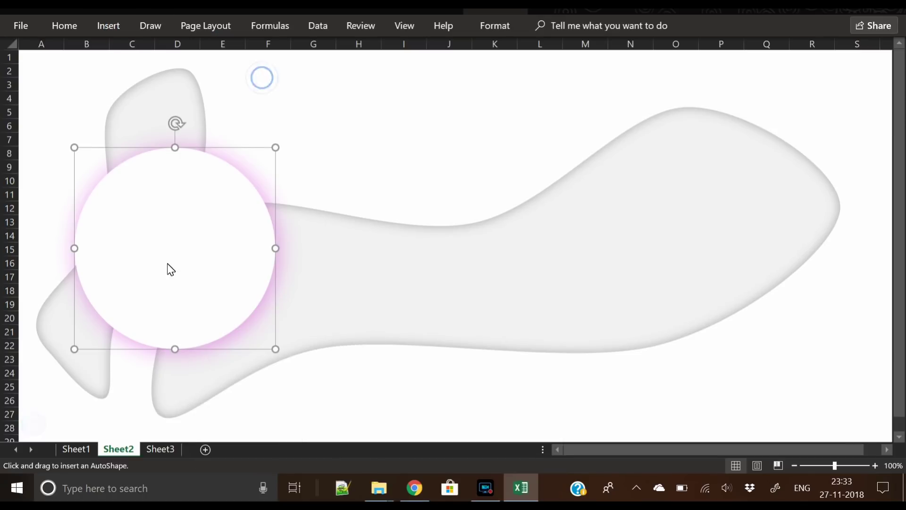
pyautogui.moveTo(126, 224); pyautogui.dragTo(185, 261)
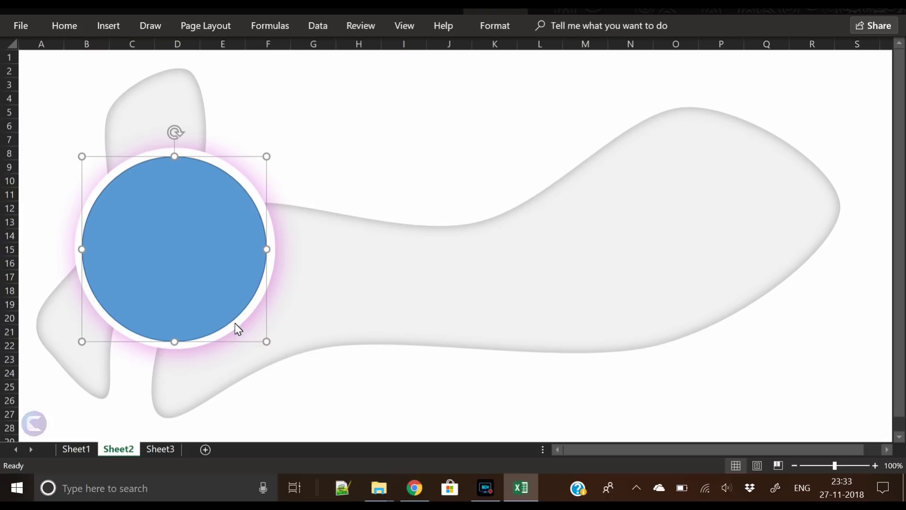
# Align the white and blue circles with each other by their horizontal centers and vertical middles
pyautogui.click(265, 344)
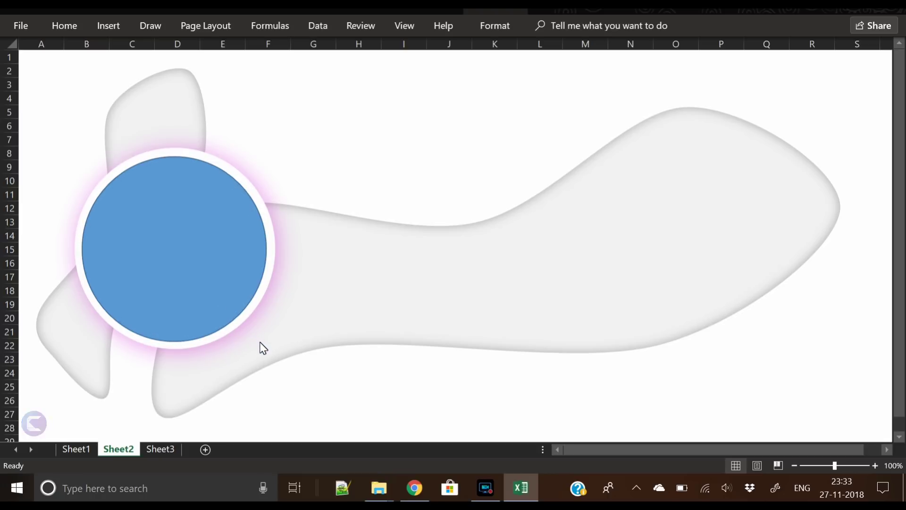
pyautogui.moveTo(260, 342); pyautogui.dragTo(261, 342)
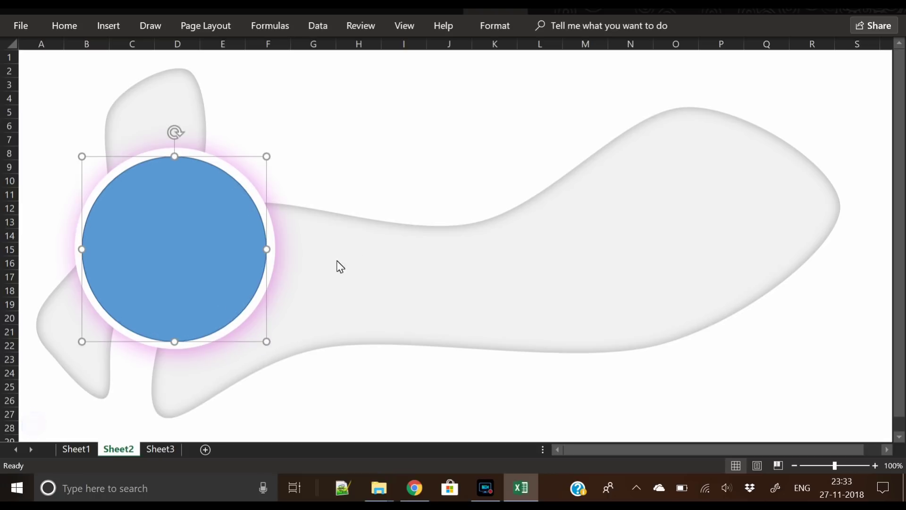
pyautogui.keyDown('ctrl'); pyautogui.click(182, 149); pyautogui.keyUp('ctrl')
pyautogui.keyDown('ctrl'); pyautogui.click(191, 135); pyautogui.keyUp('ctrl')
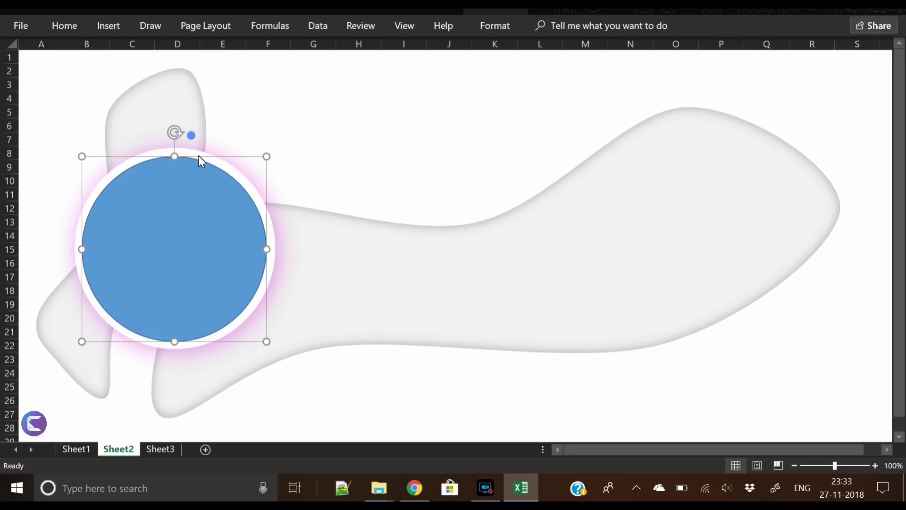
pyautogui.keyDown('ctrl'); pyautogui.click(197, 154); pyautogui.keyUp('ctrl')
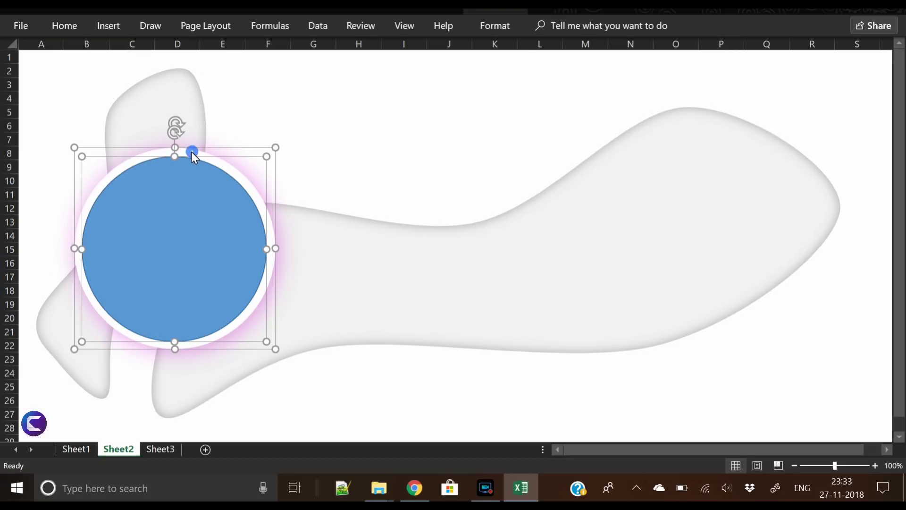
pyautogui.click(511, 25)
pyautogui.click(735, 50)
pyautogui.click(747, 81)
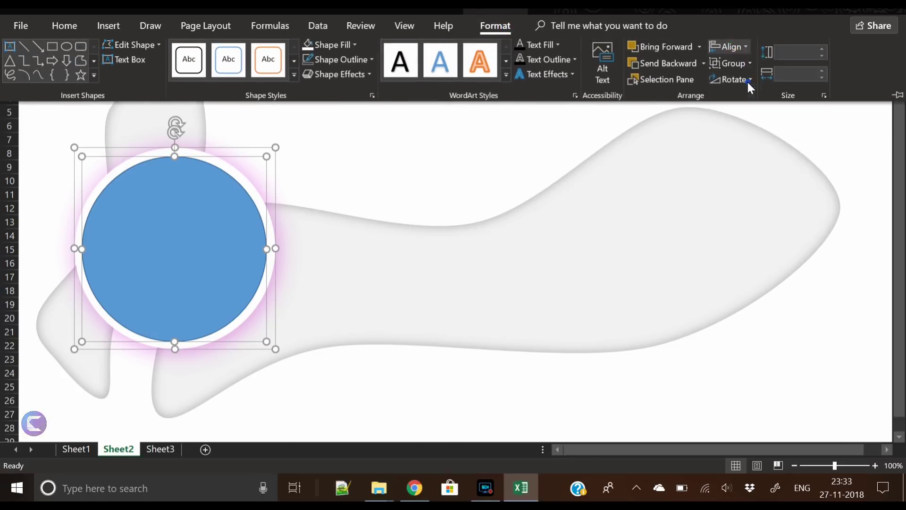
pyautogui.click(739, 49)
pyautogui.click(759, 130)
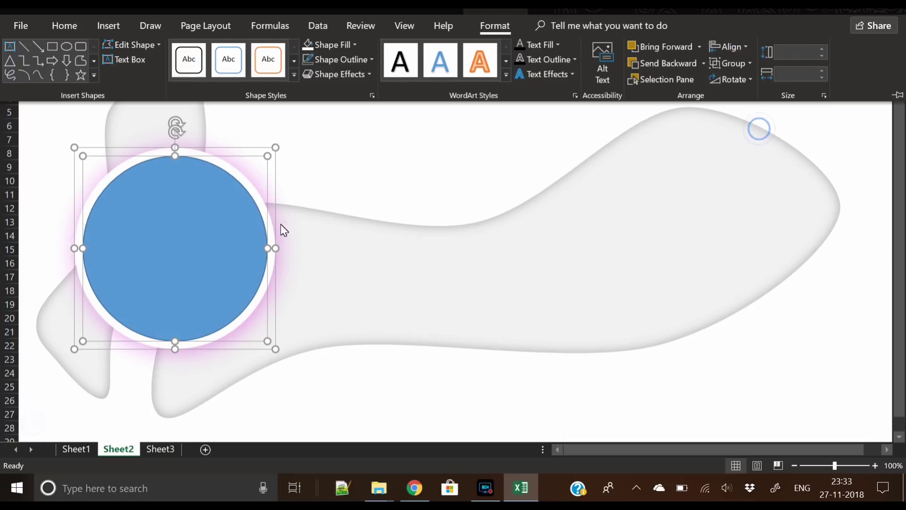
# Remove the outline from the inner blue circle
pyautogui.click(415, 119)
pyautogui.click(345, 182)
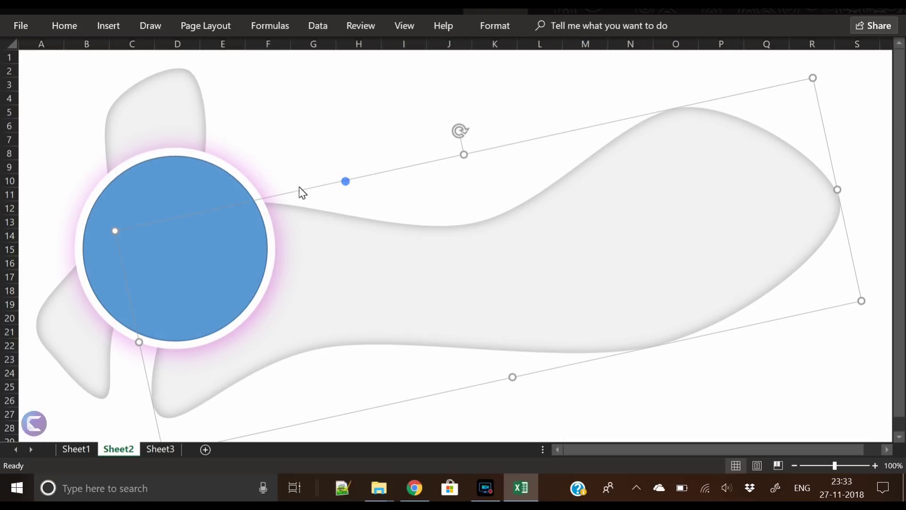
pyautogui.click(165, 192)
pyautogui.click(501, 28)
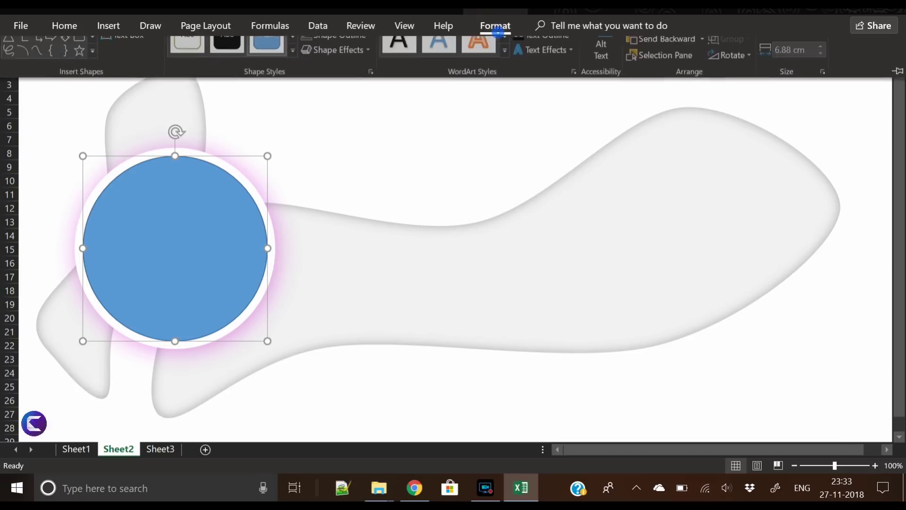
pyautogui.click(341, 168)
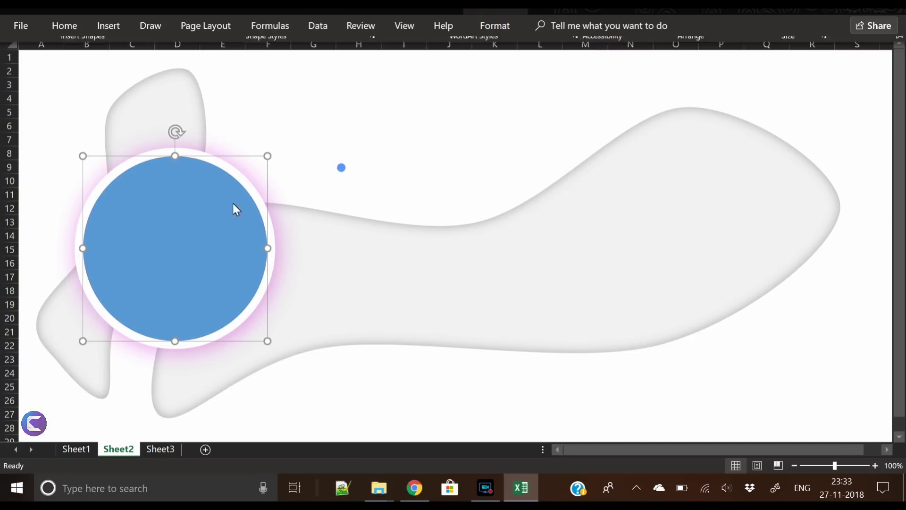
# Give the inner circle a linear gradient fill and set its 0% stop to the standard dark purple
pyautogui.rightClick(185, 206)
pyautogui.click(256, 460)
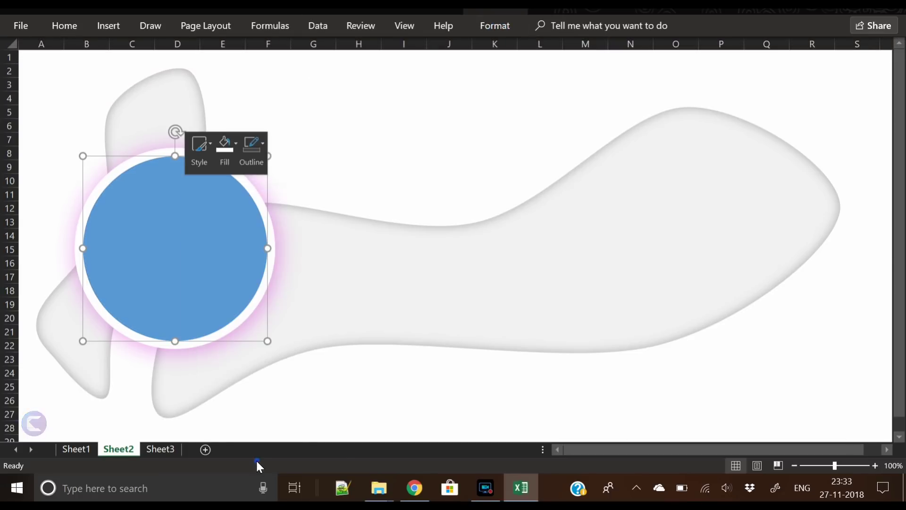
pyautogui.click(766, 174)
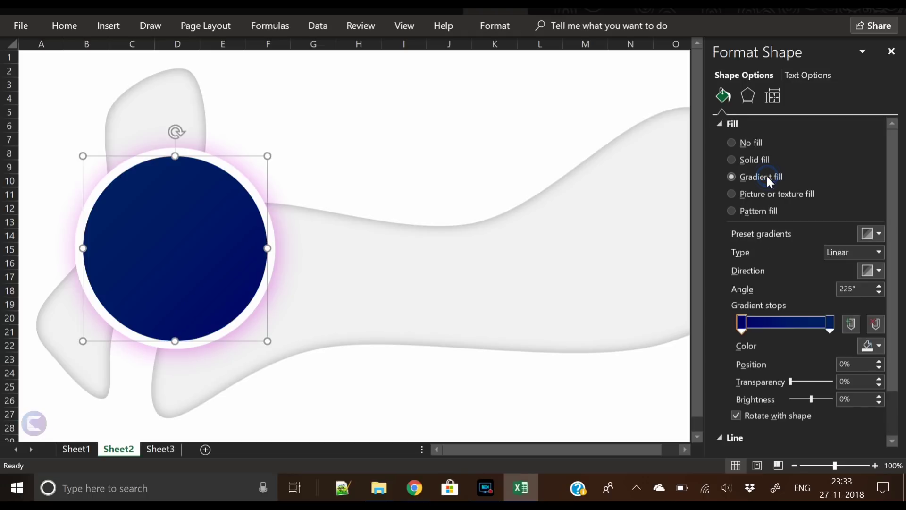
pyautogui.click(855, 340)
pyautogui.click(839, 327)
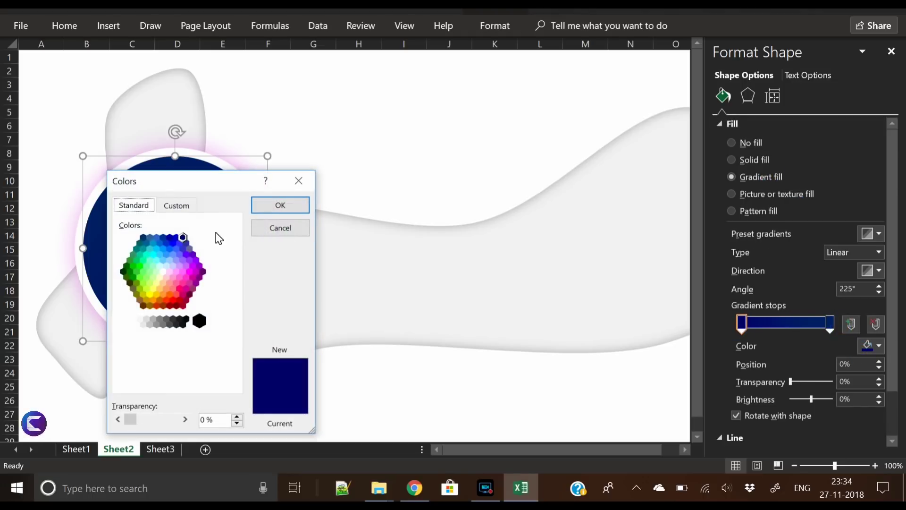
pyautogui.click(203, 273)
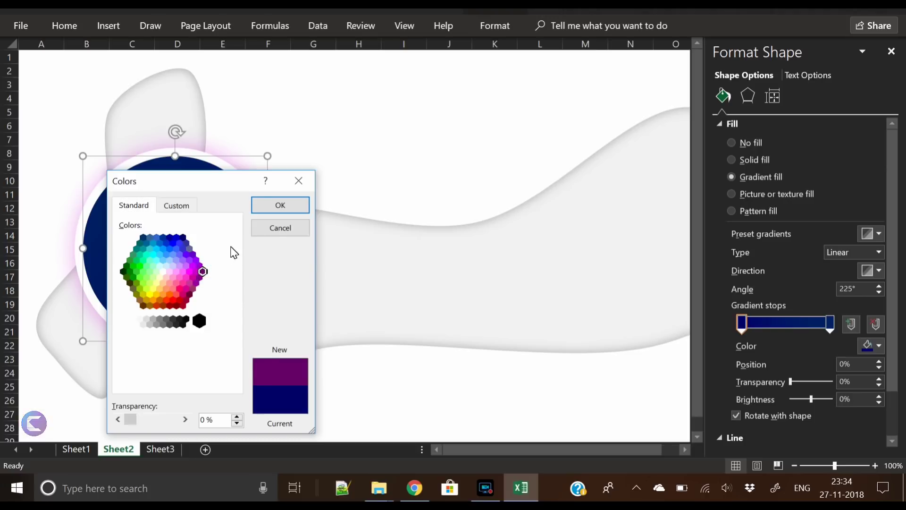
pyautogui.click(280, 205)
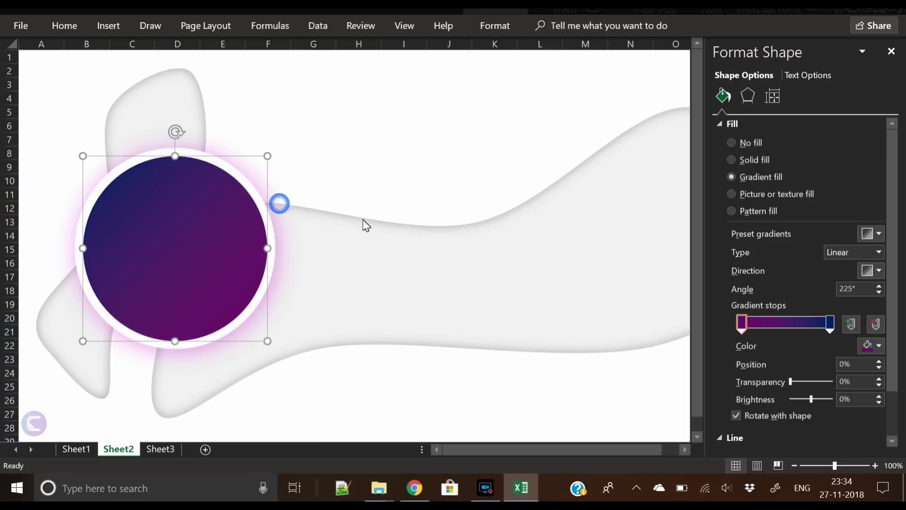
# Set the 100% stop of the inner circle's gradient to the standard bright blue
pyautogui.click(832, 324)
pyautogui.click(877, 348)
pyautogui.click(835, 330)
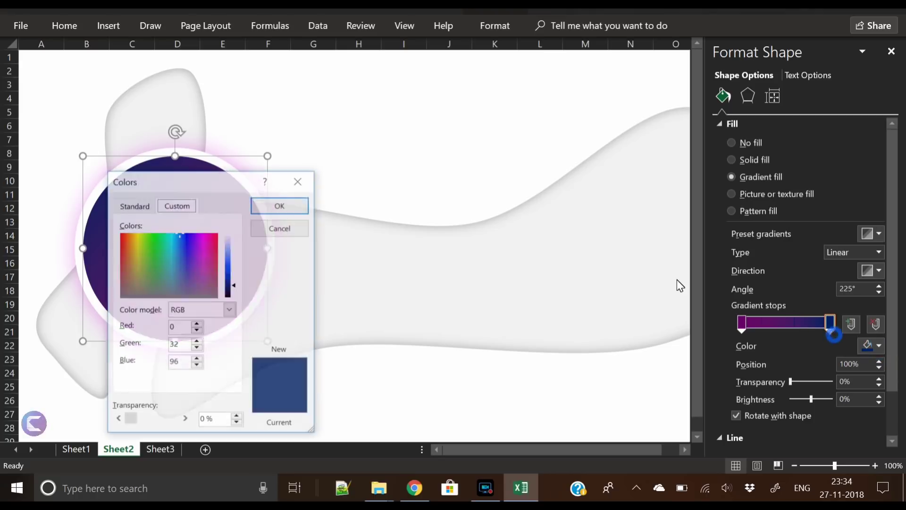
pyautogui.click(133, 205)
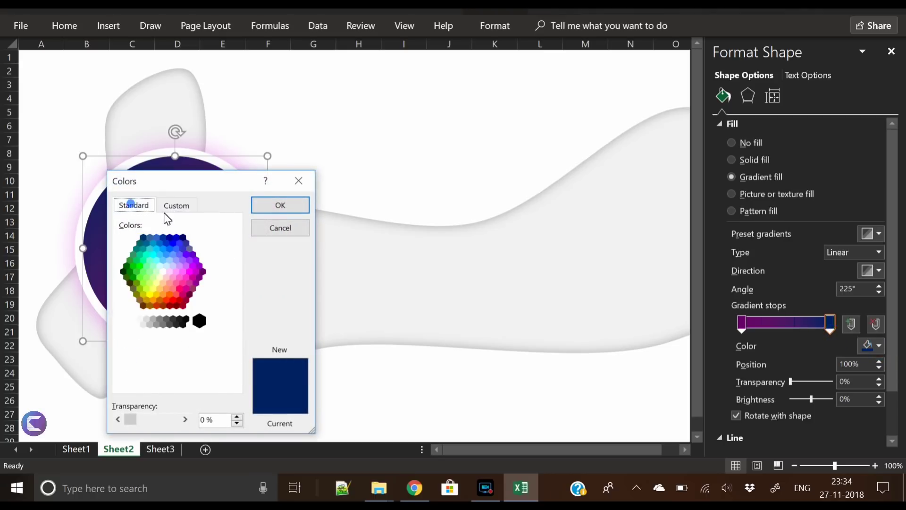
pyautogui.click(166, 246)
pyautogui.click(172, 244)
pyautogui.click(268, 207)
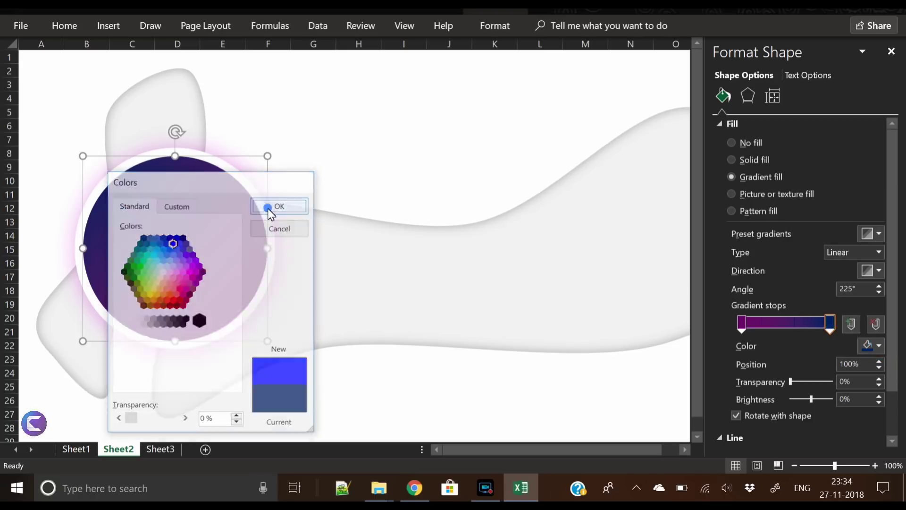
pyautogui.click(341, 144)
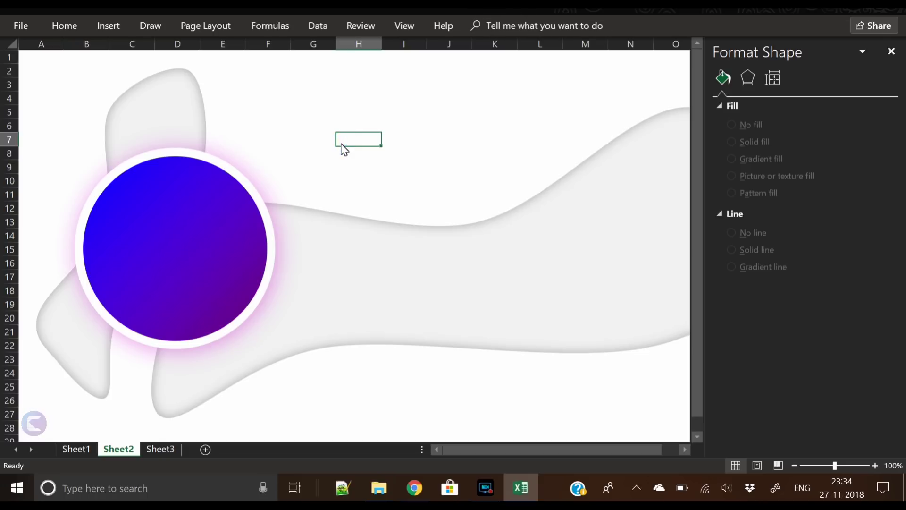
# Apply an outer bottom-right offset shadow to the gradient circle with a blur of 20 pt
pyautogui.click(161, 222)
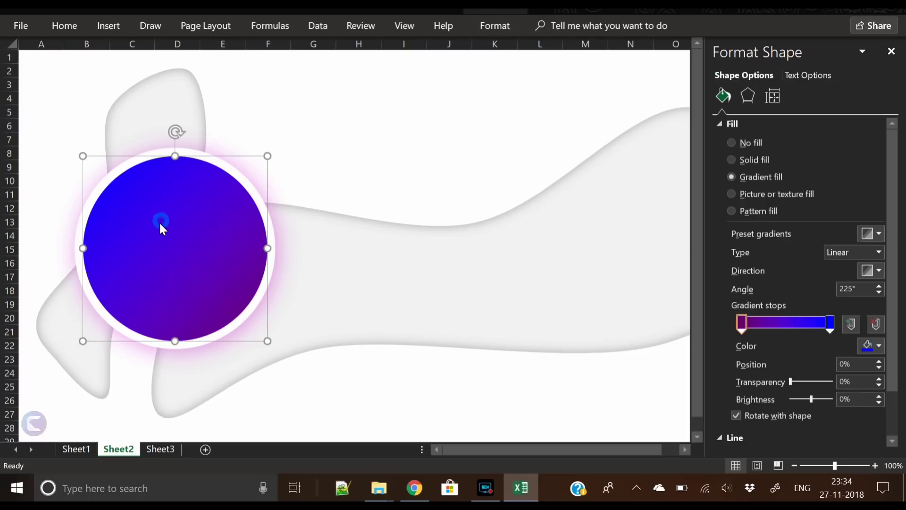
pyautogui.click(747, 96)
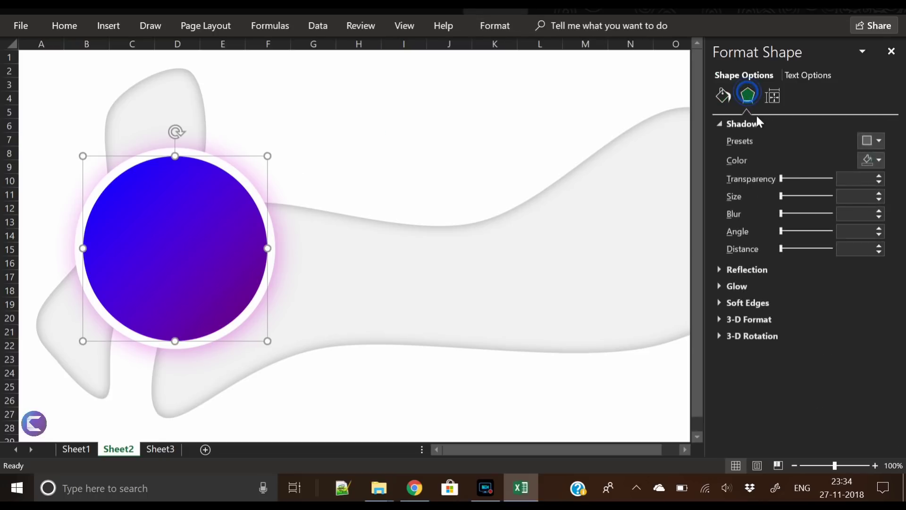
pyautogui.click(878, 140)
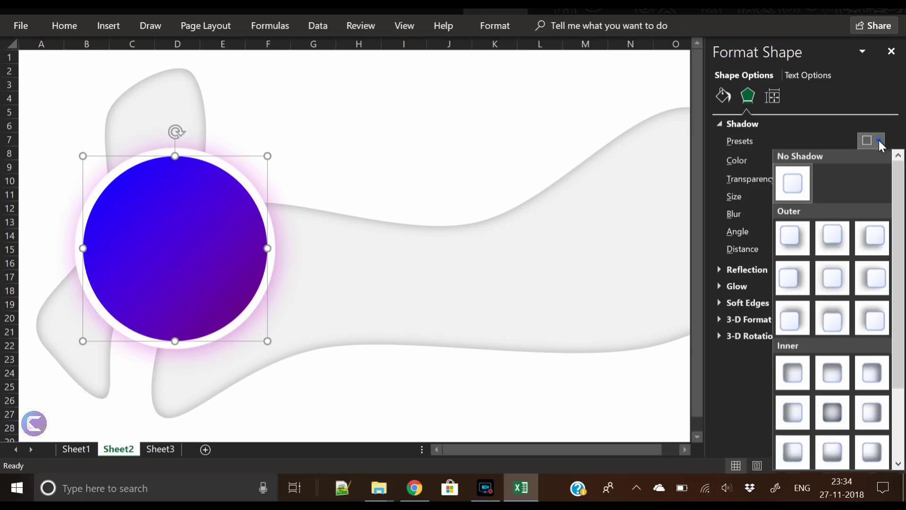
pyautogui.click(791, 239)
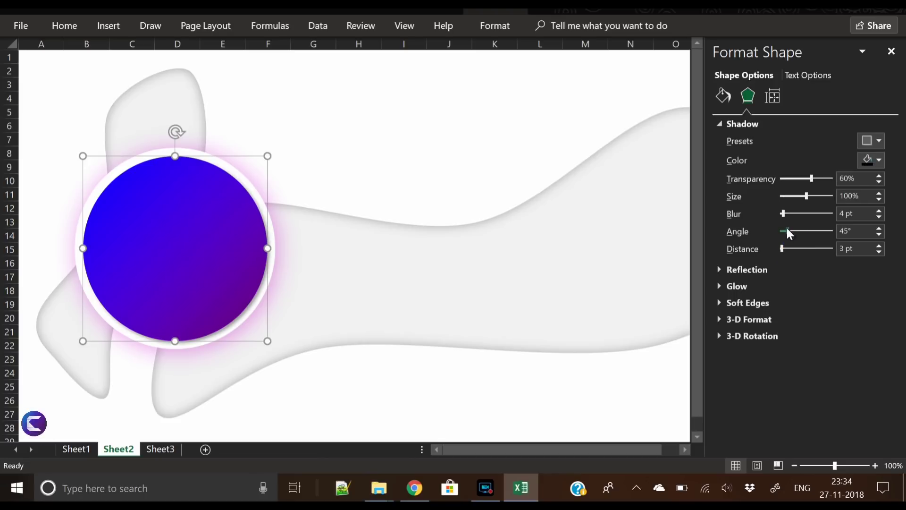
pyautogui.moveTo(784, 213); pyautogui.dragTo(791, 214)
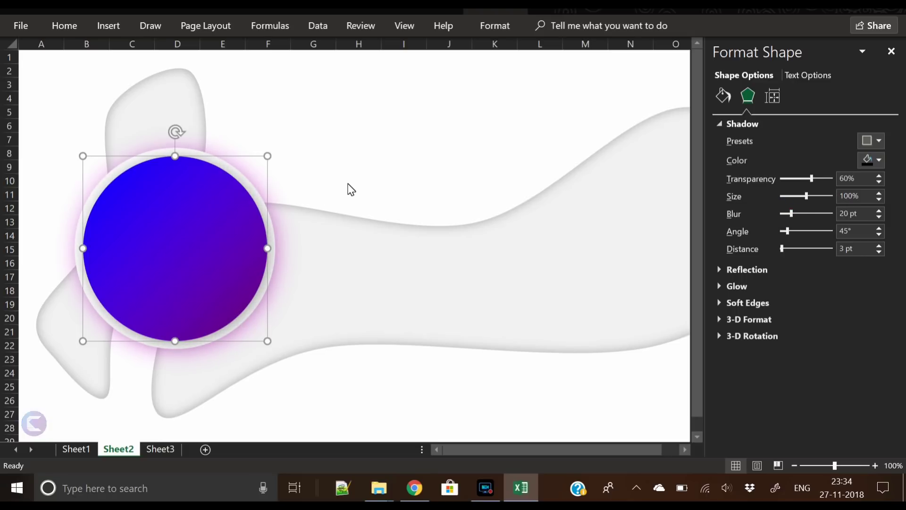
pyautogui.click(314, 127)
pyautogui.click(372, 400)
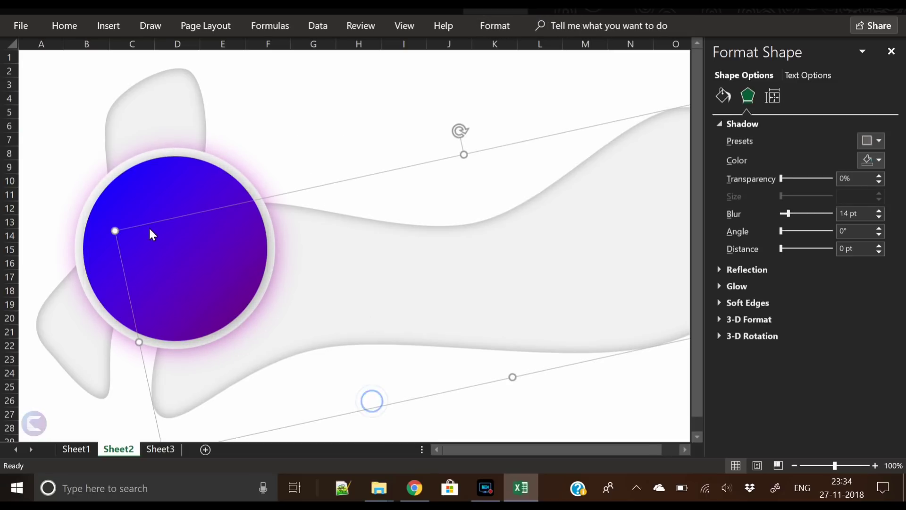
pyautogui.click(149, 210)
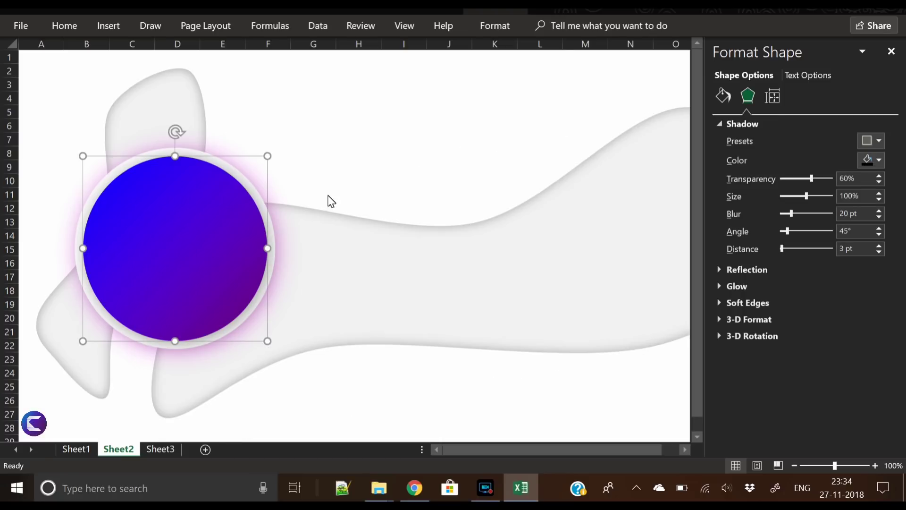
pyautogui.click(294, 150)
pyautogui.click(237, 126)
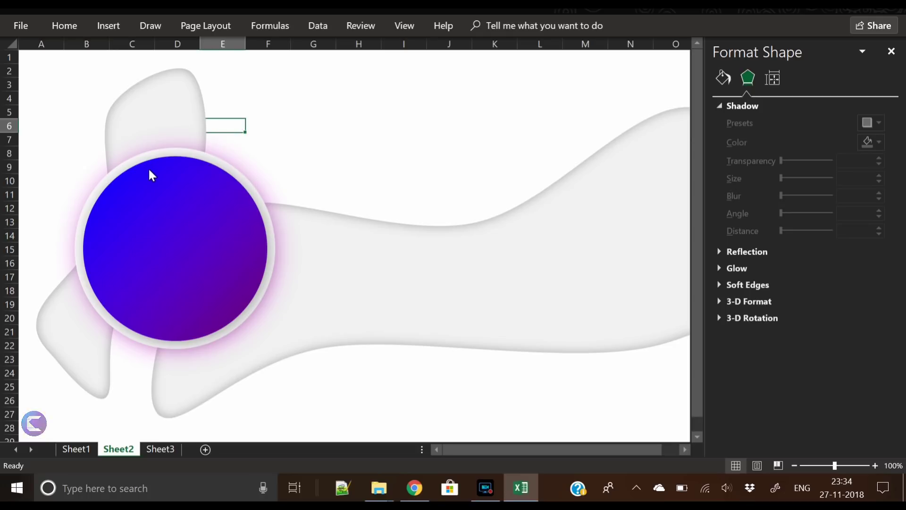
# Group the gradient circle with its white ring circle and close the shape formatting options
pyautogui.click(238, 173)
pyautogui.click(195, 213)
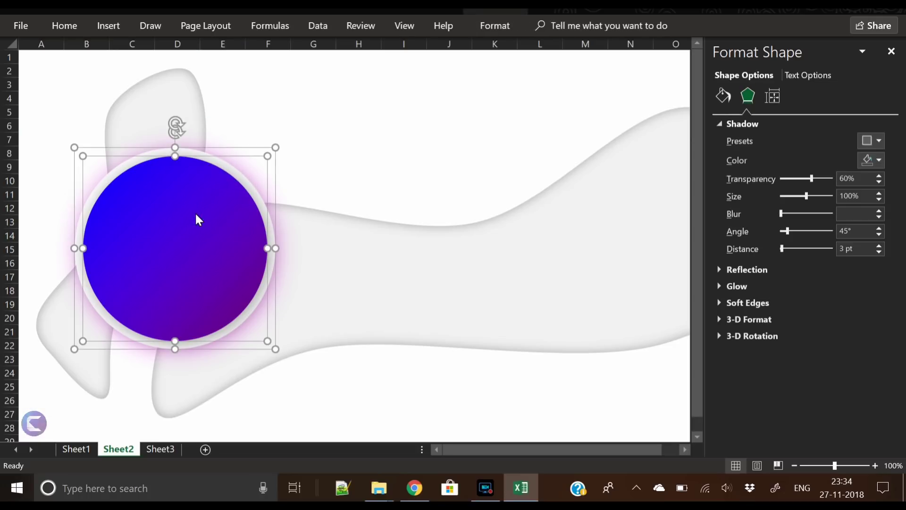
pyautogui.rightClick(194, 212)
pyautogui.moveTo(245, 284)
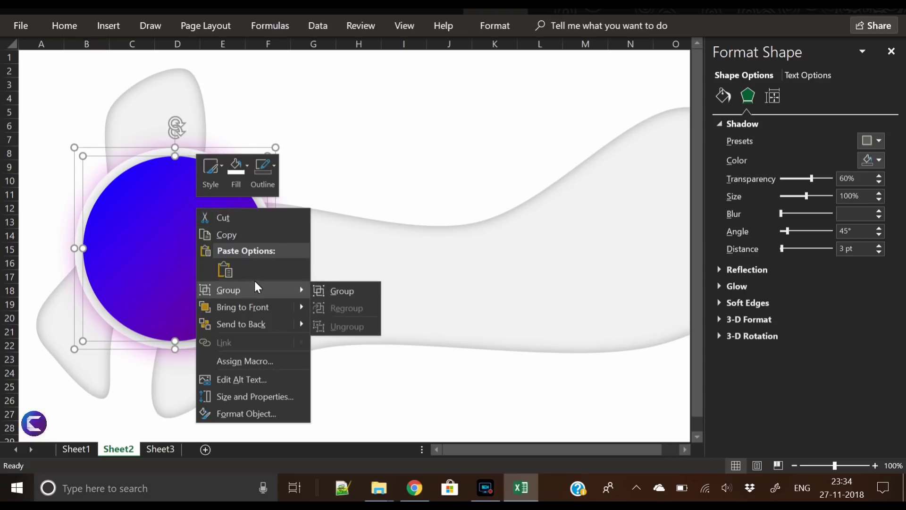
pyautogui.click(349, 292)
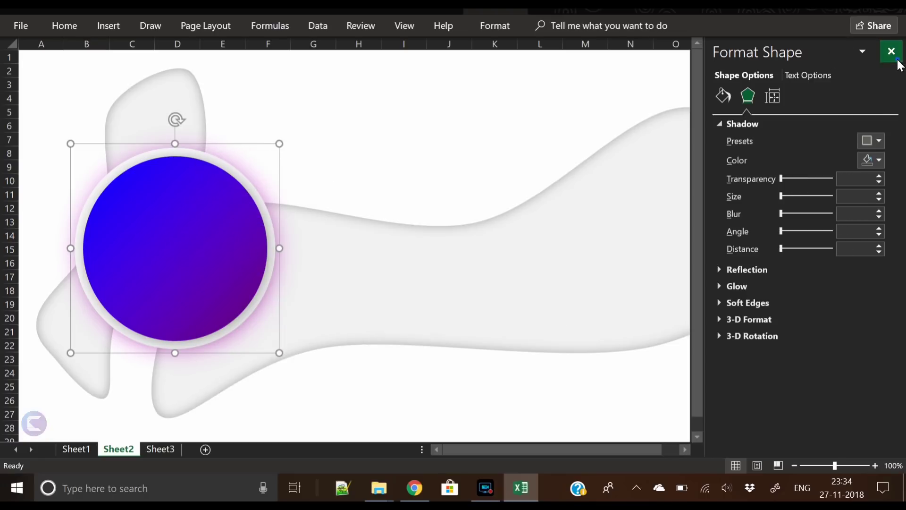
pyautogui.click(891, 51)
# Copy the circle group beside the original, shrink the copy, and duplicate it once more further along the background shape
pyautogui.moveTo(194, 219); pyautogui.dragTo(347, 265)
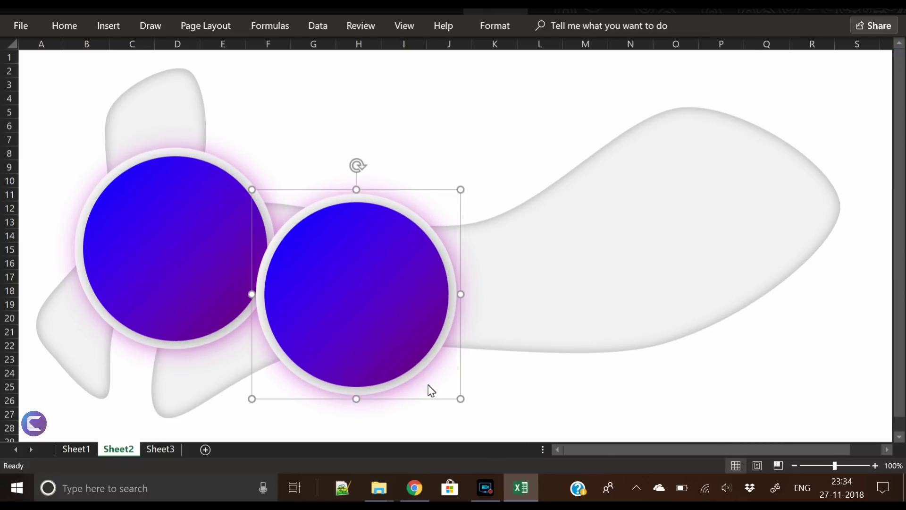
pyautogui.moveTo(461, 398); pyautogui.dragTo(436, 375)
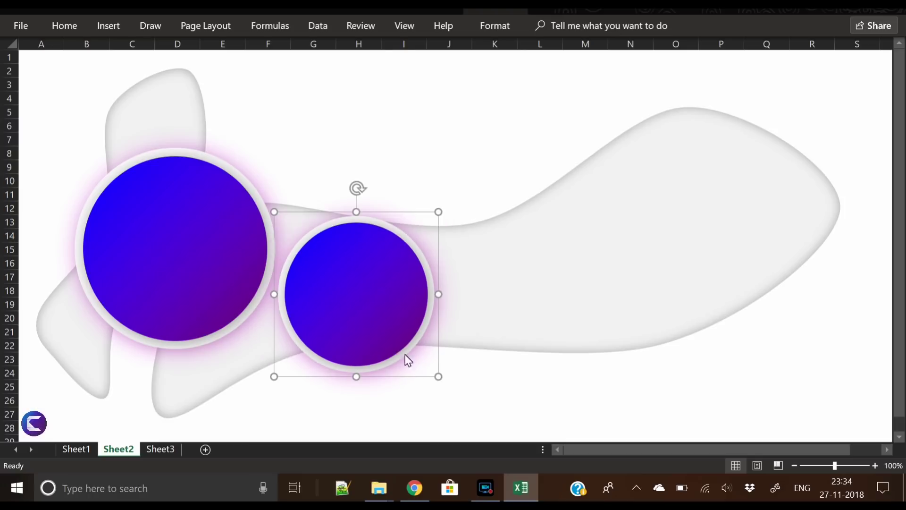
pyautogui.moveTo(390, 338); pyautogui.dragTo(467, 285)
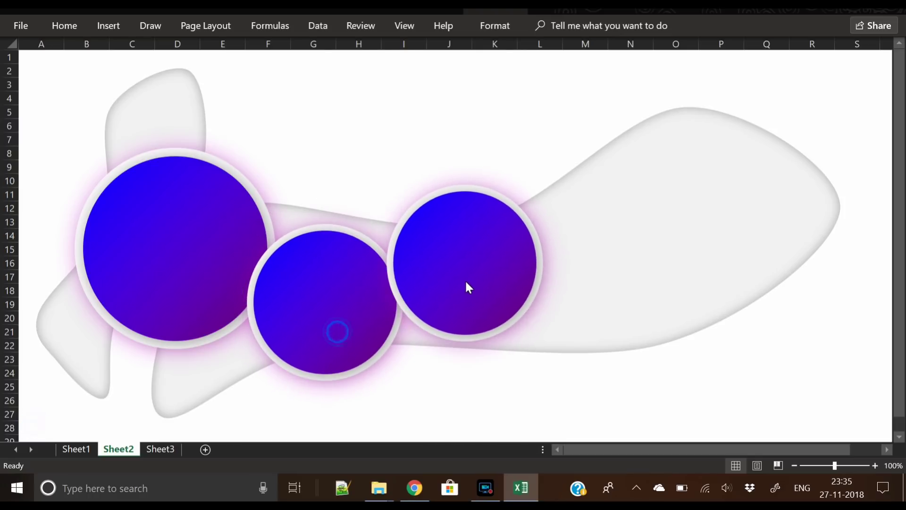
# Enlarge the third circle group slightly and add a much larger copy over the wide end of the background shape
pyautogui.moveTo(550, 347); pyautogui.dragTo(556, 354)
pyautogui.moveTo(476, 302); pyautogui.dragTo(651, 277)
pyautogui.moveTo(742, 332); pyautogui.dragTo(788, 364)
pyautogui.moveTo(646, 267); pyautogui.dragTo(694, 267)
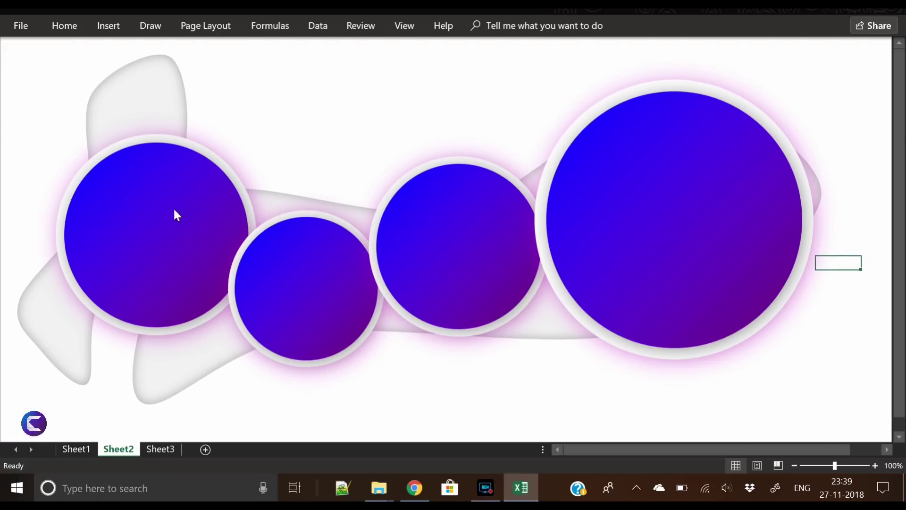
# Open the fill formatting of the second circle's inner shape and set its 0% gradient stop to teal green
pyautogui.click(302, 276)
pyautogui.keyDown('ctrl'); pyautogui.click(310, 269); pyautogui.keyUp('ctrl')
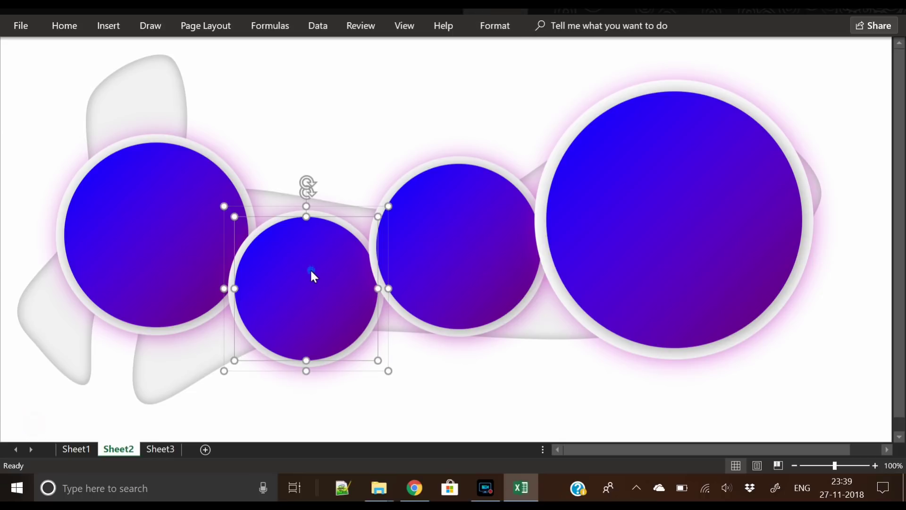
pyautogui.rightClick(310, 269)
pyautogui.click(381, 460)
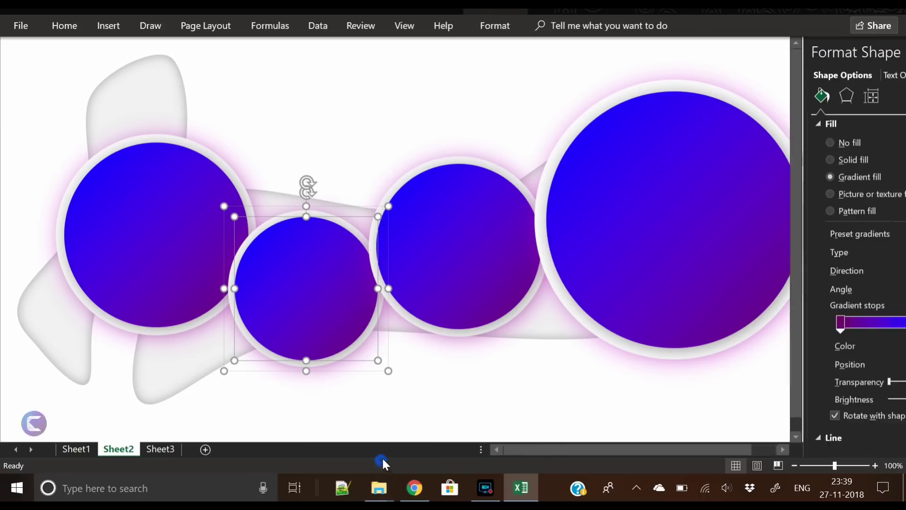
pyautogui.click(741, 323)
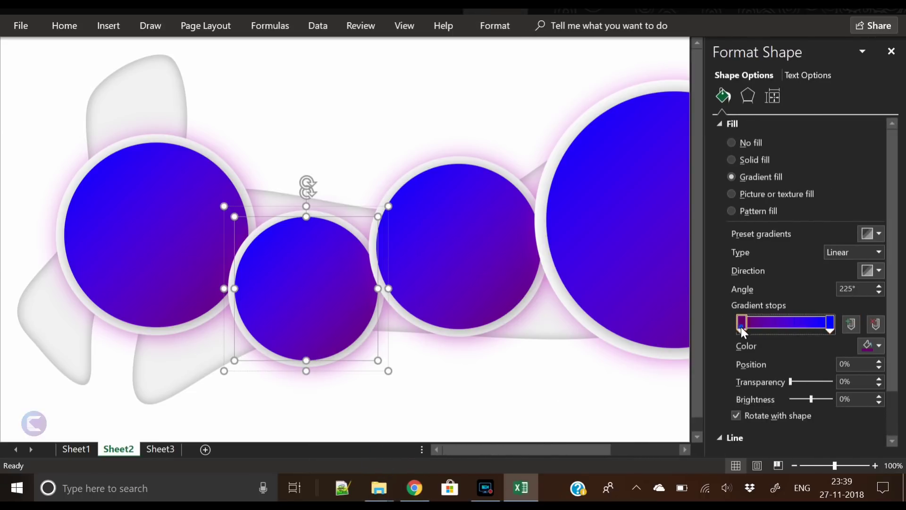
pyautogui.click(864, 345)
pyautogui.click(825, 331)
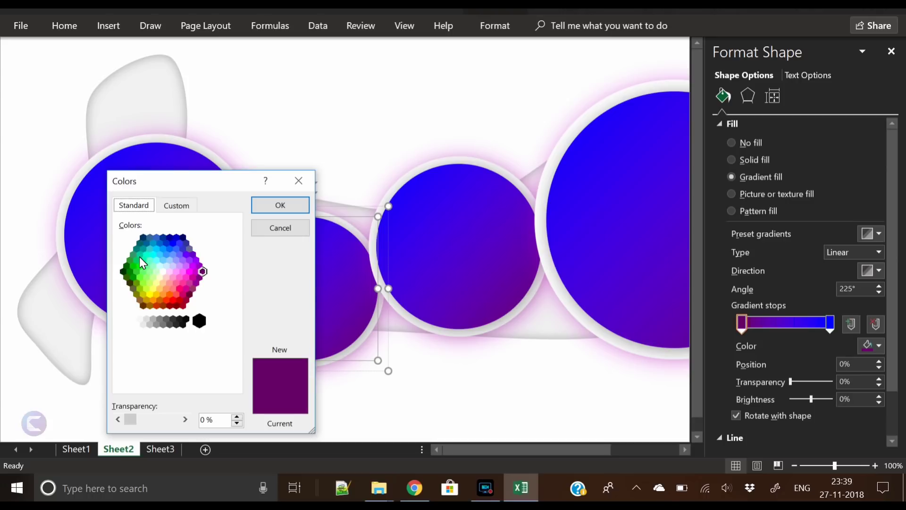
pyautogui.click(140, 259)
pyautogui.click(280, 205)
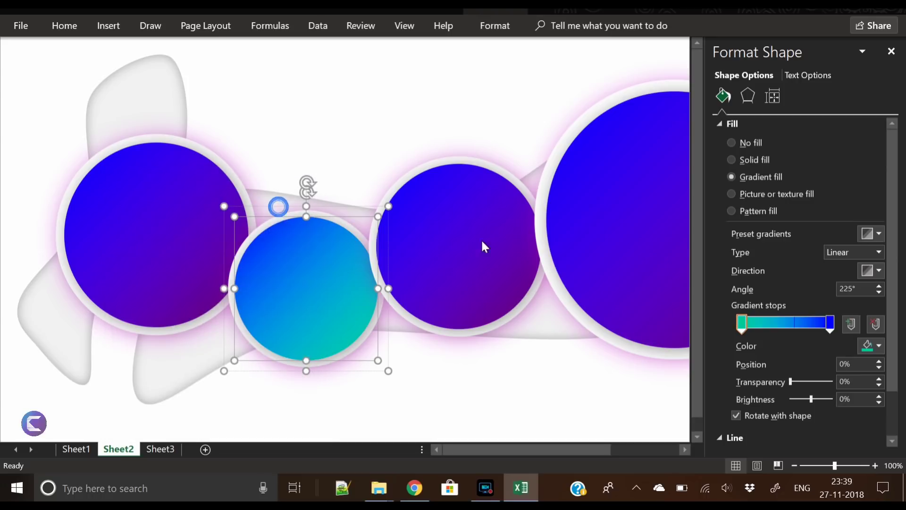
# Set the second circle's 100% gradient stop to light orange
pyautogui.click(830, 324)
pyautogui.click(863, 345)
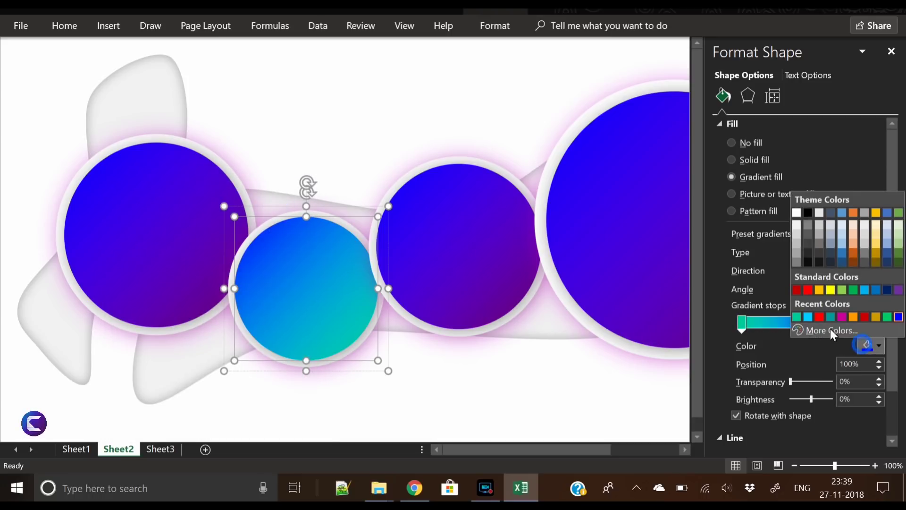
pyautogui.click(830, 329)
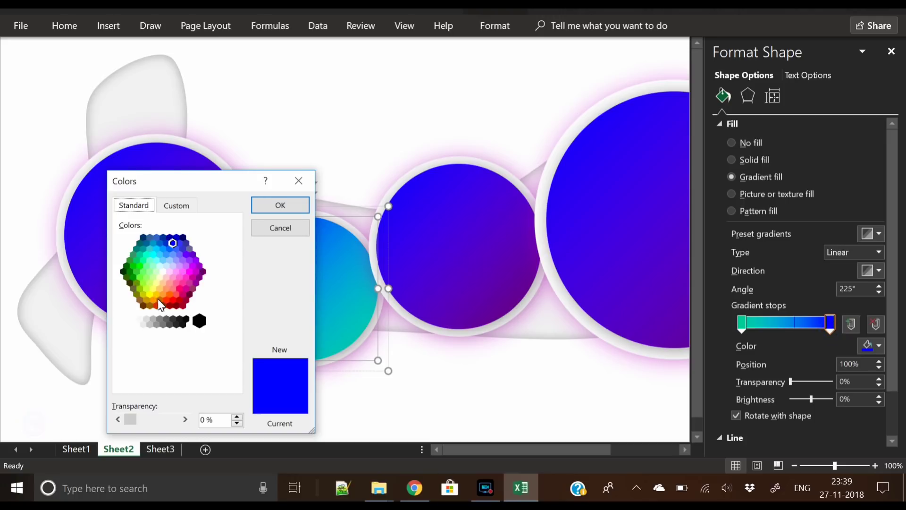
pyautogui.click(163, 294)
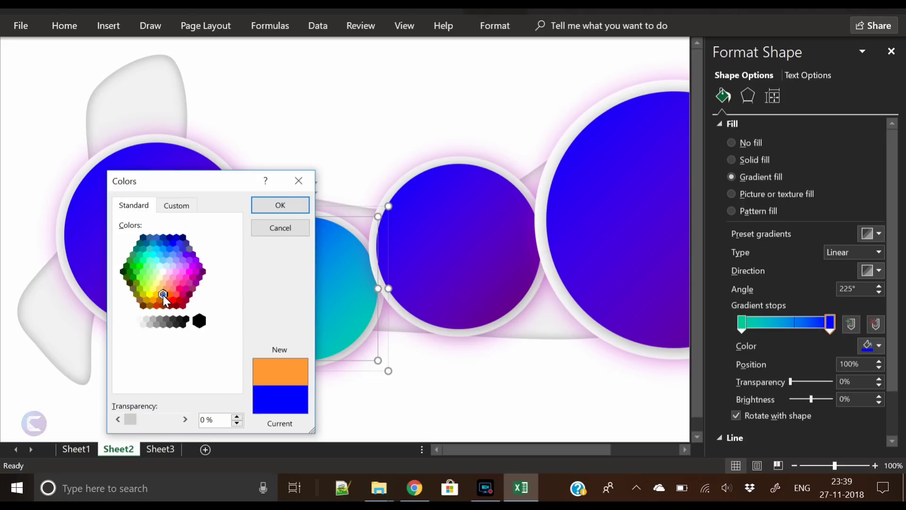
pyautogui.click(278, 207)
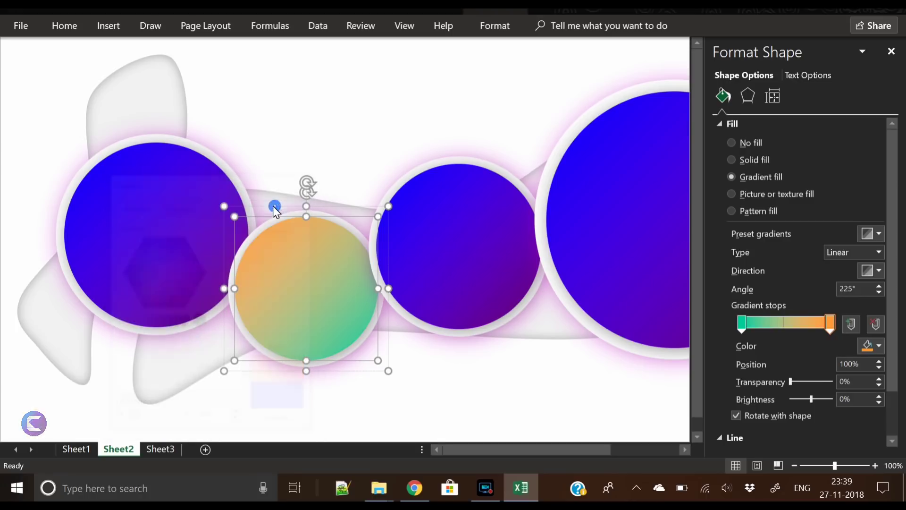
# Change the second circle's 100% gradient stop to a bright red-orange from the standard color palette
pyautogui.click(867, 345)
pyautogui.click(850, 330)
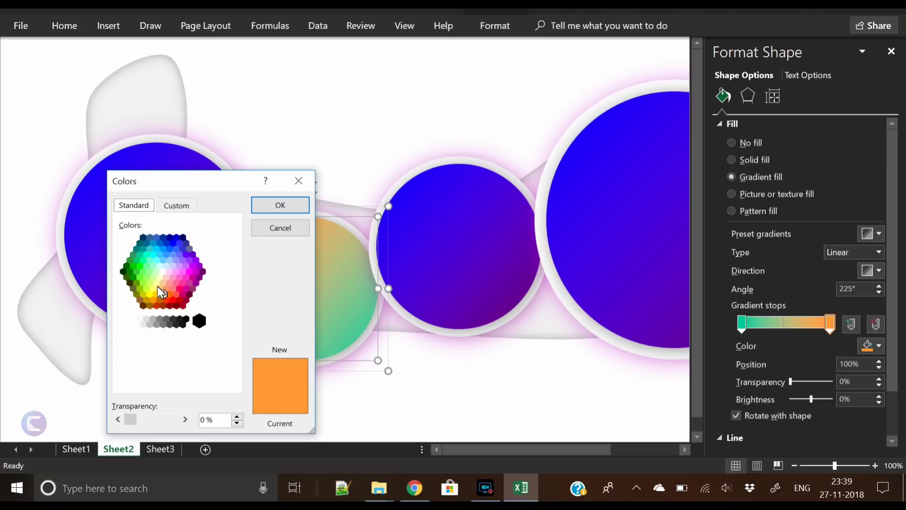
pyautogui.click(150, 306)
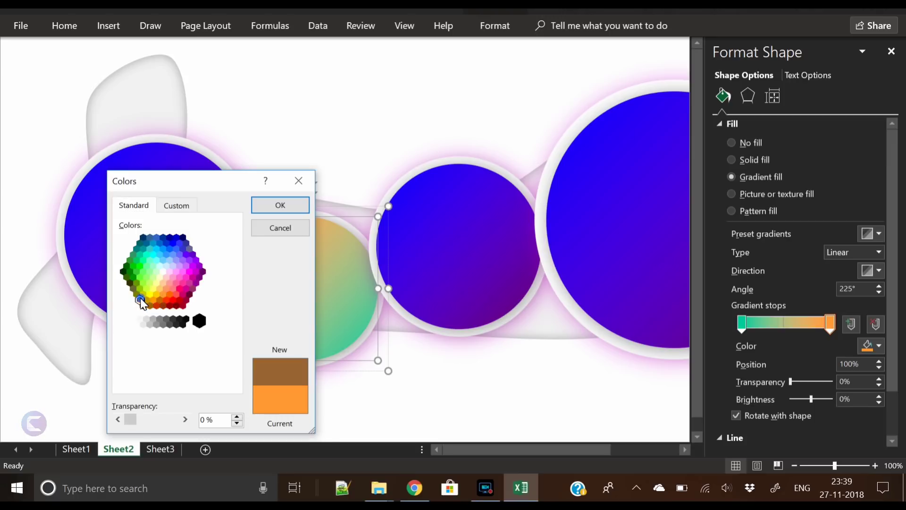
pyautogui.click(146, 299)
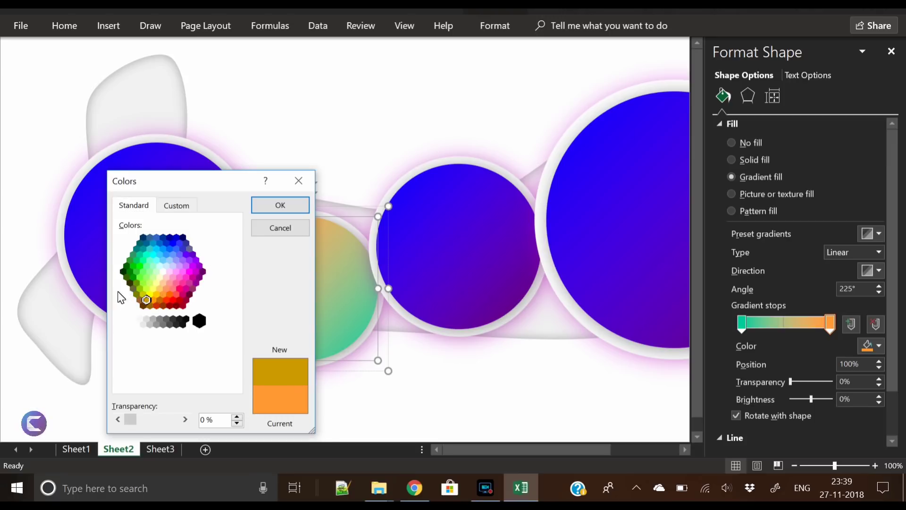
pyautogui.click(166, 299)
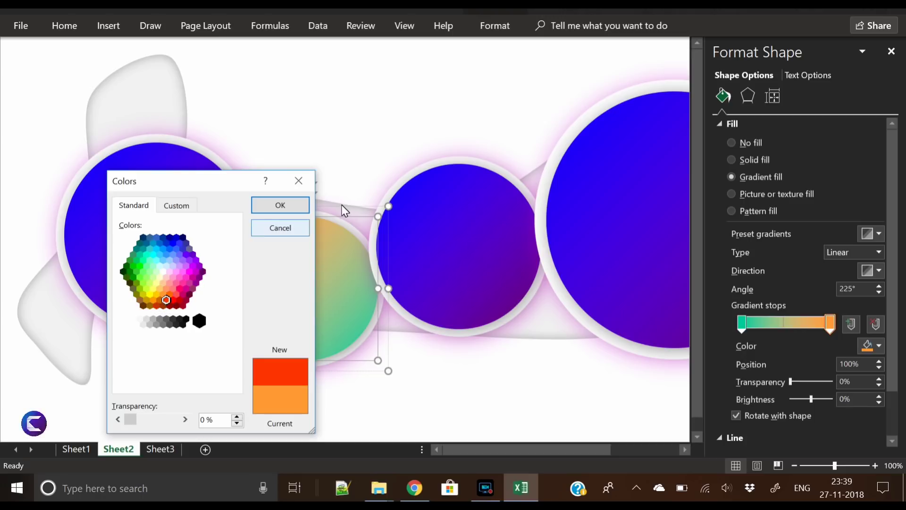
pyautogui.click(292, 206)
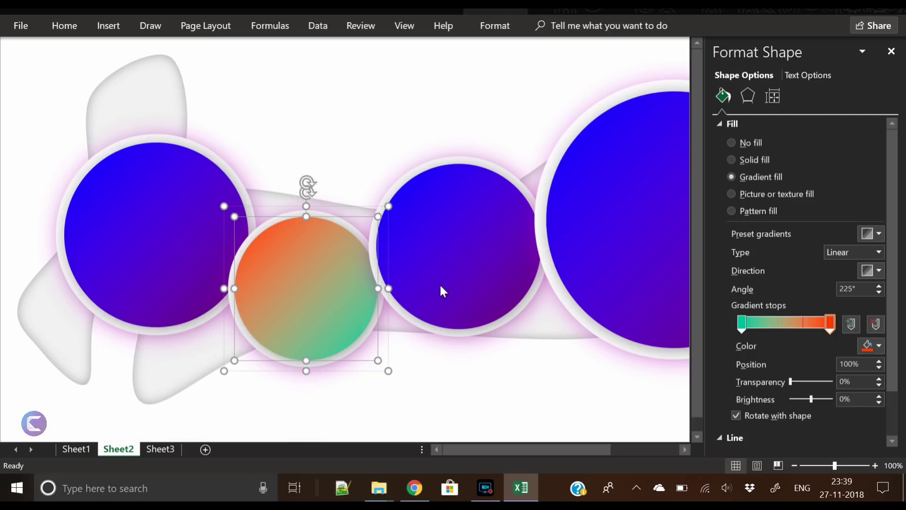
# Change the second circle's 0% gradient stop to a medium green from the standard color palette
pyautogui.click(742, 323)
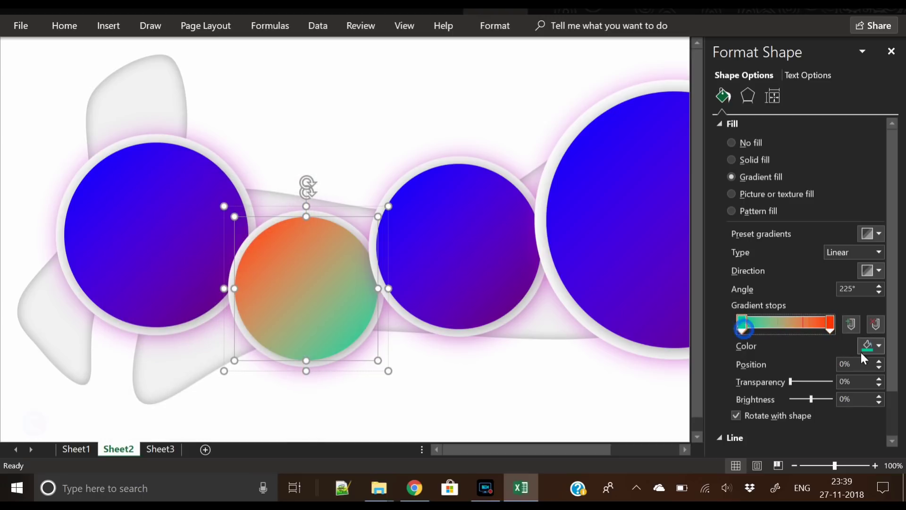
pyautogui.click(862, 347)
pyautogui.click(847, 332)
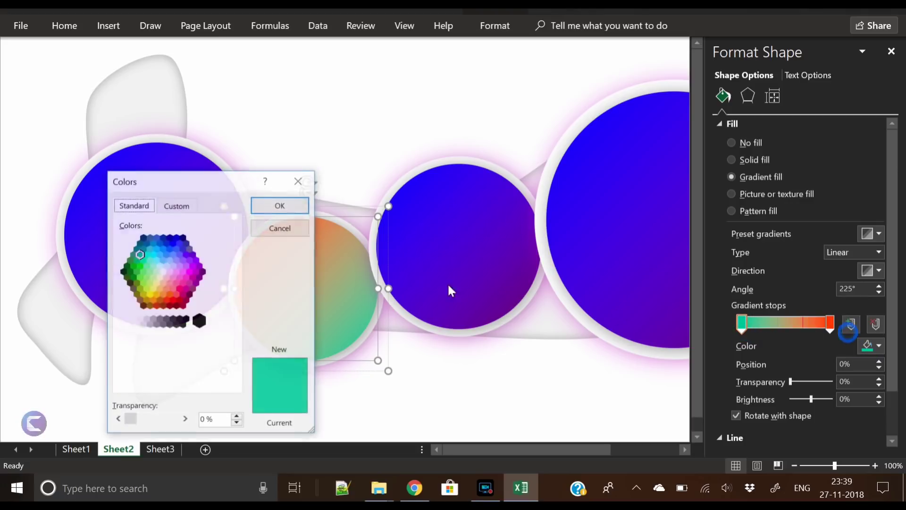
pyautogui.click(137, 249)
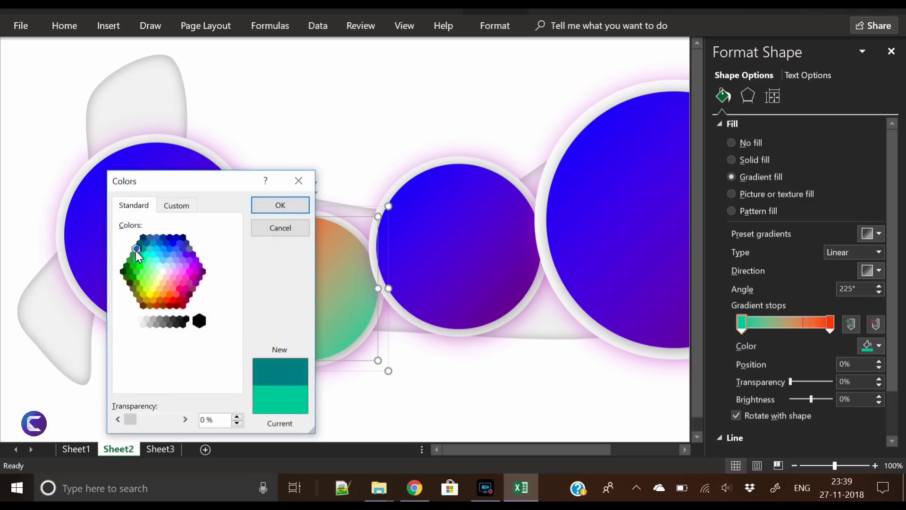
pyautogui.click(137, 257)
pyautogui.click(137, 262)
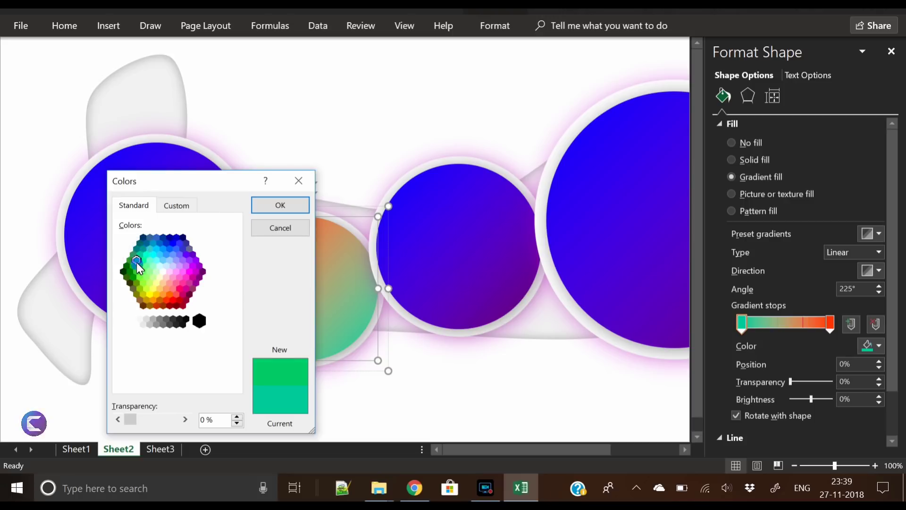
pyautogui.click(272, 204)
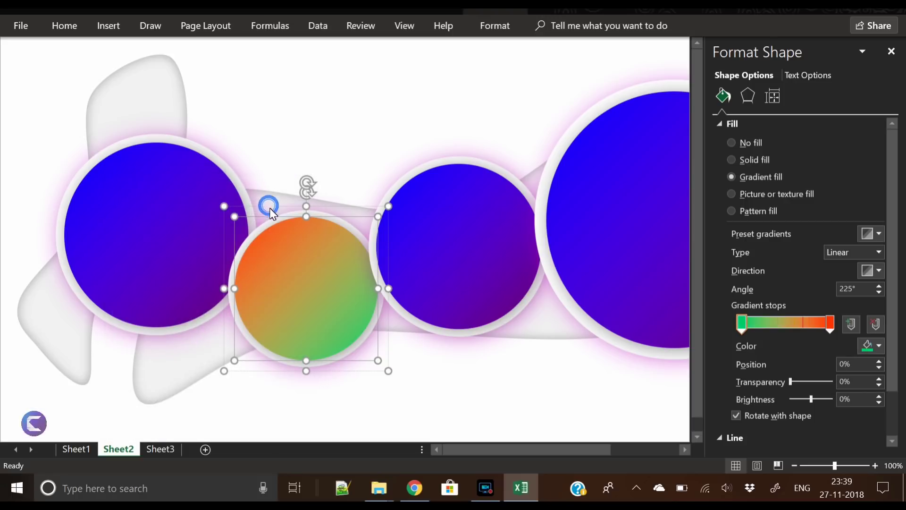
# Select the third circle's inner shape and set its 0% gradient stop to bright sky blue
pyautogui.click(456, 258)
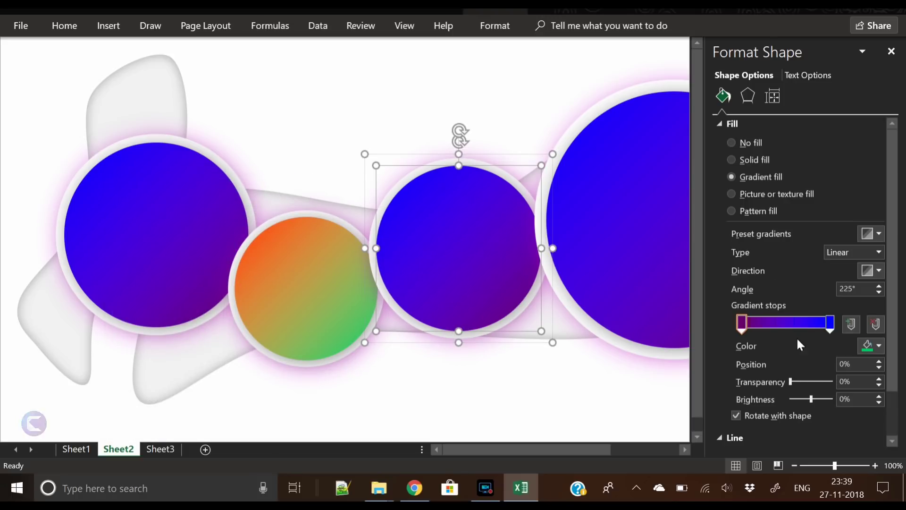
pyautogui.click(872, 346)
pyautogui.click(829, 330)
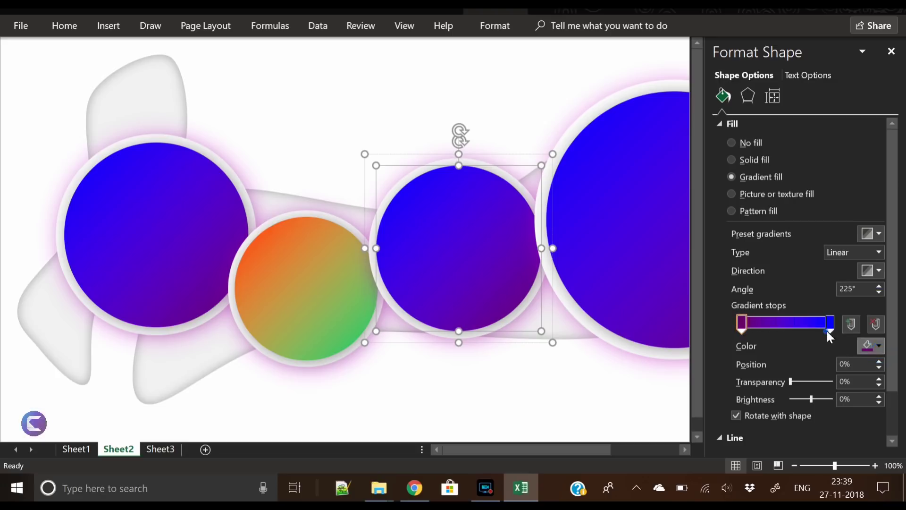
pyautogui.click(157, 246)
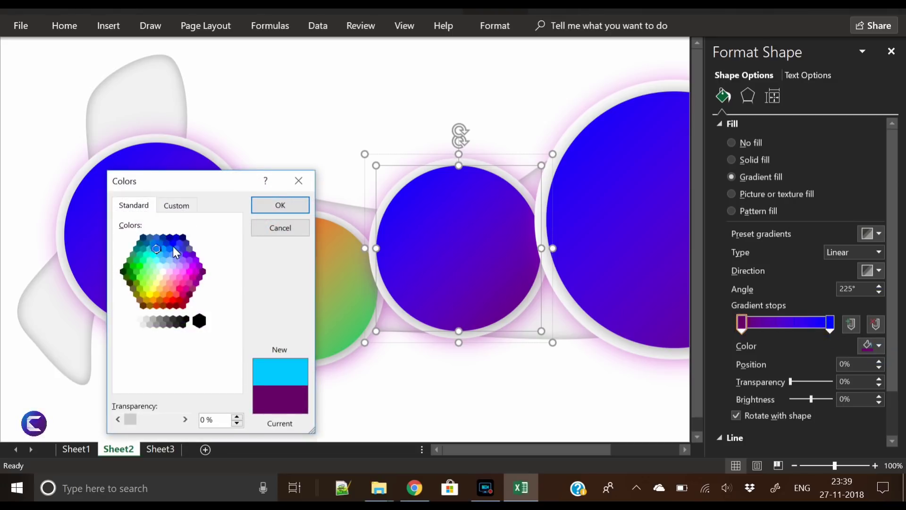
pyautogui.click(284, 208)
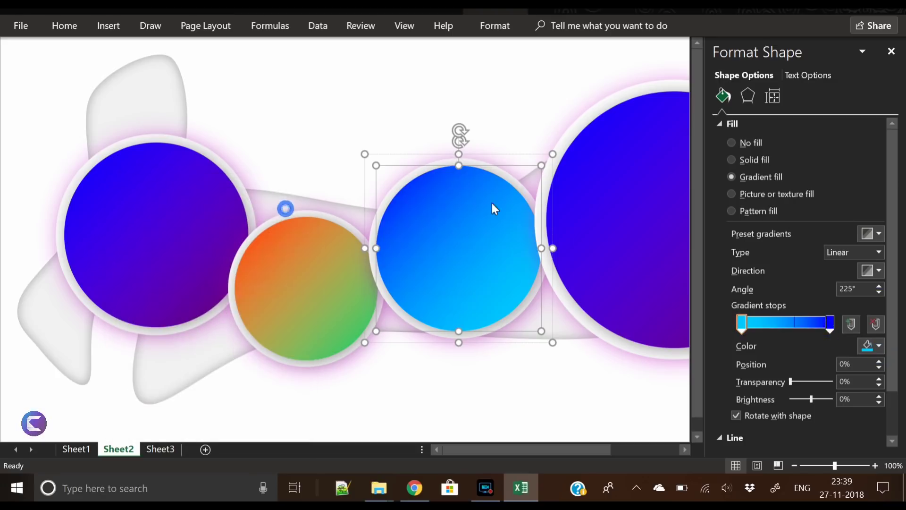
# Set the third circle's 100% gradient stop to dark navy blue
pyautogui.click(829, 323)
pyautogui.click(872, 346)
pyautogui.click(839, 330)
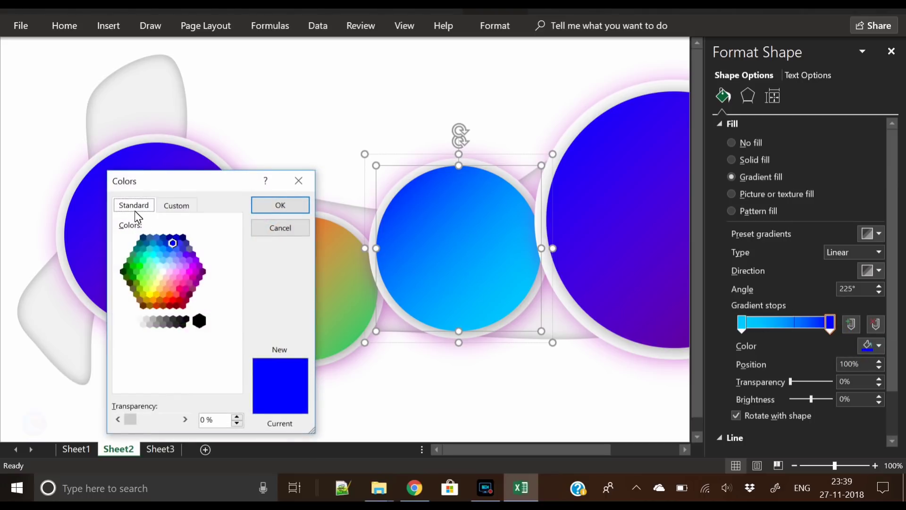
pyautogui.click(145, 242)
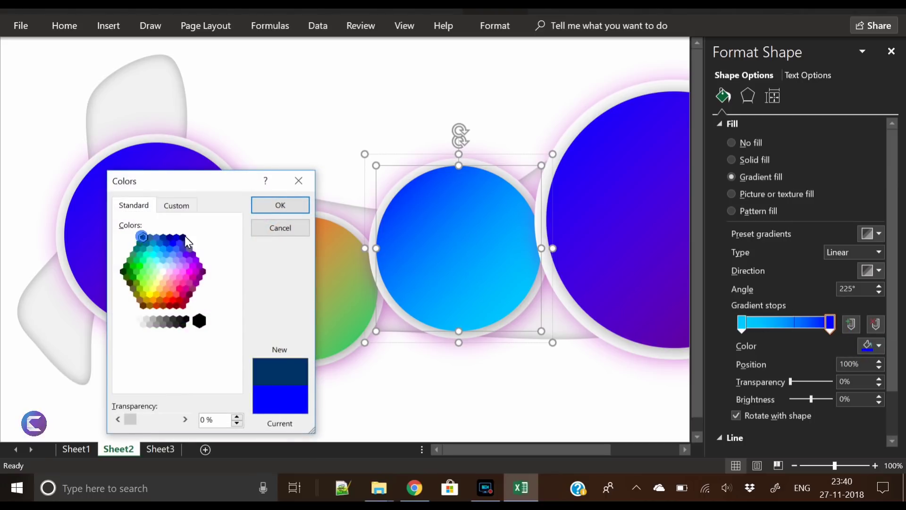
pyautogui.click(281, 207)
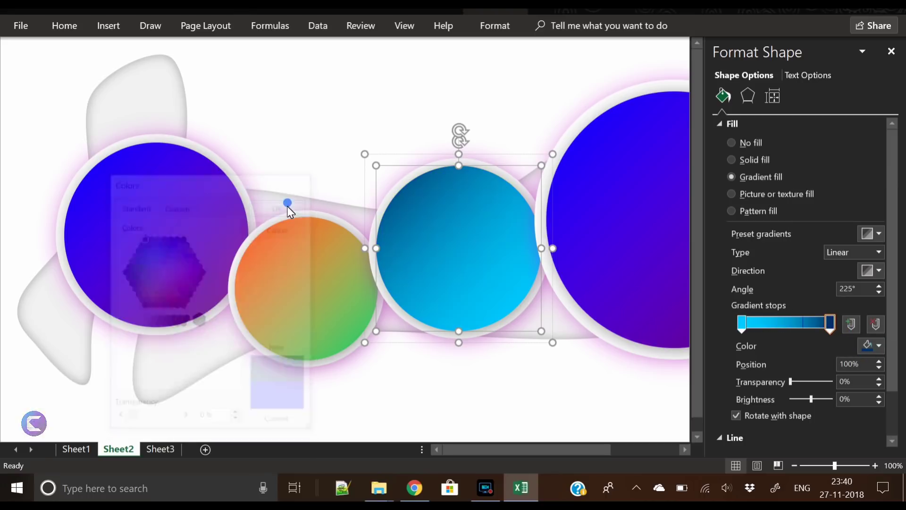
# Select the largest circle's inner shape and set its 0% gradient stop to magenta-purple
pyautogui.click(610, 249)
pyautogui.click(745, 324)
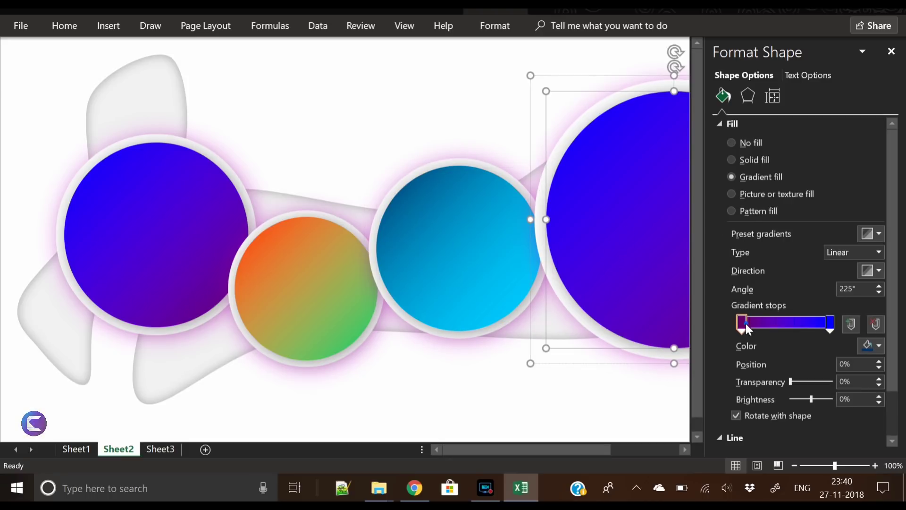
pyautogui.click(872, 345)
pyautogui.click(842, 331)
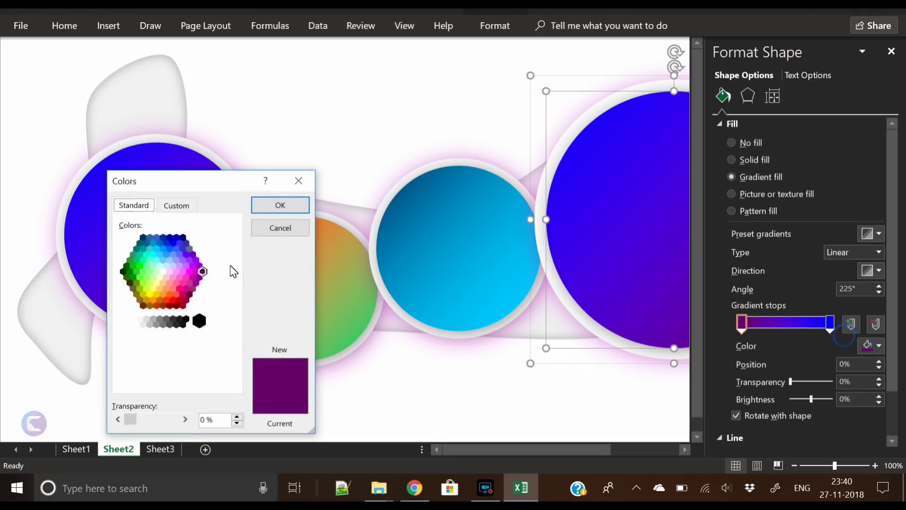
pyautogui.click(196, 271)
pyautogui.click(267, 202)
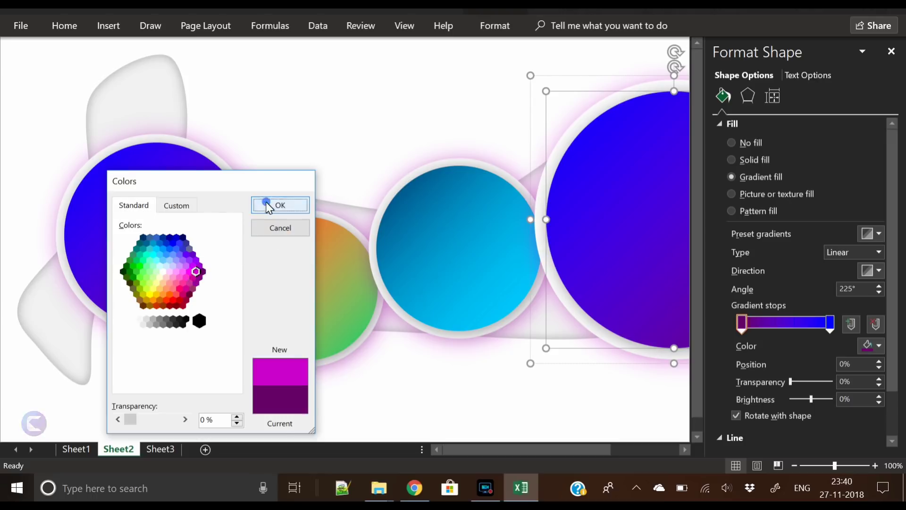
# Set the largest circle's 100% gradient stop to pure red
pyautogui.click(830, 325)
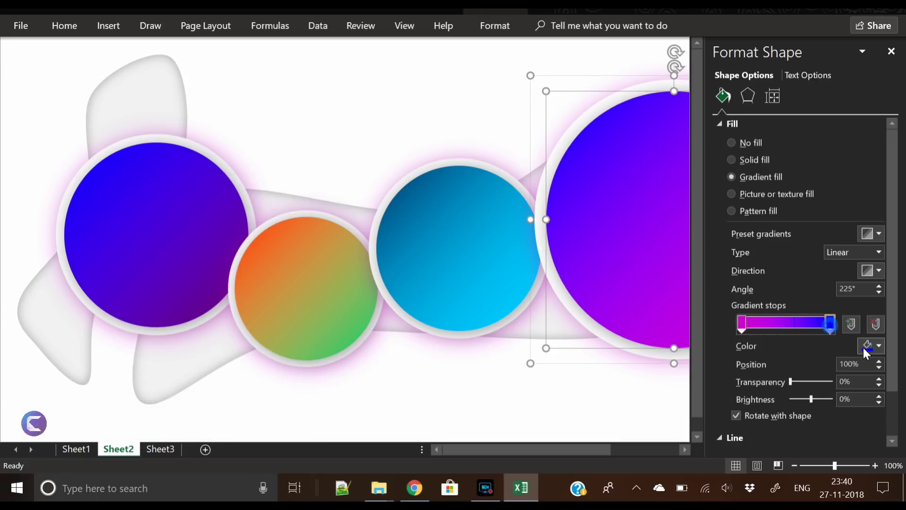
pyautogui.click(872, 346)
pyautogui.click(843, 329)
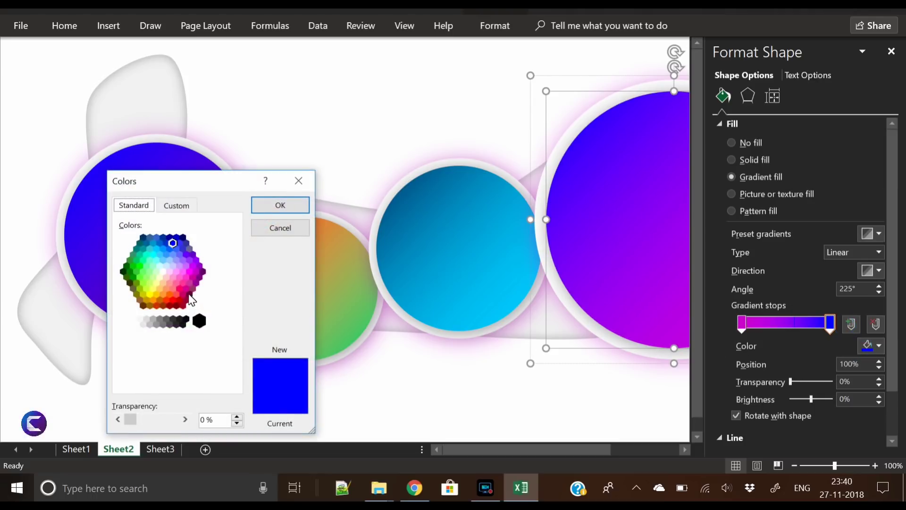
pyautogui.click(182, 293)
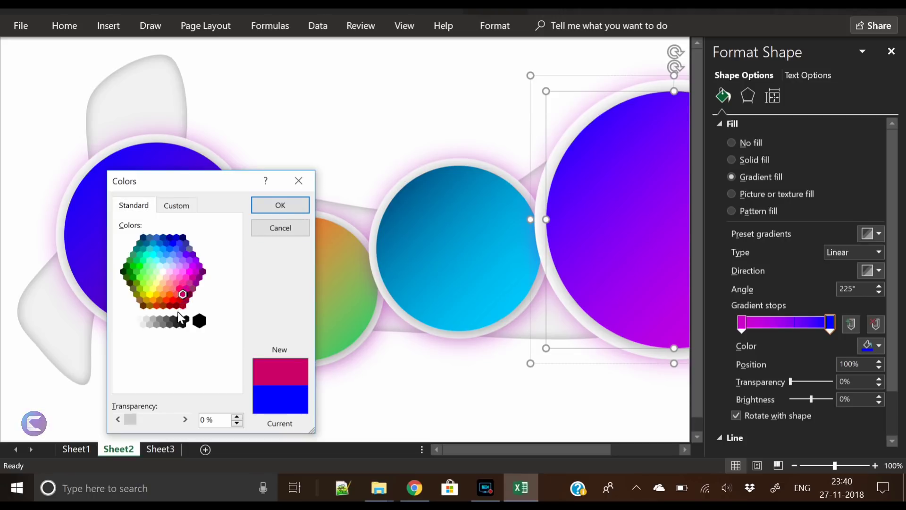
pyautogui.click(173, 299)
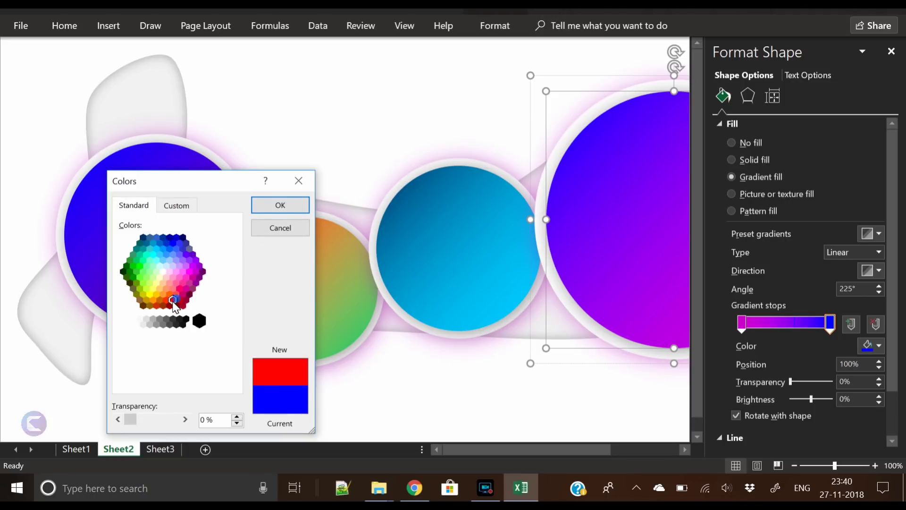
pyautogui.click(289, 208)
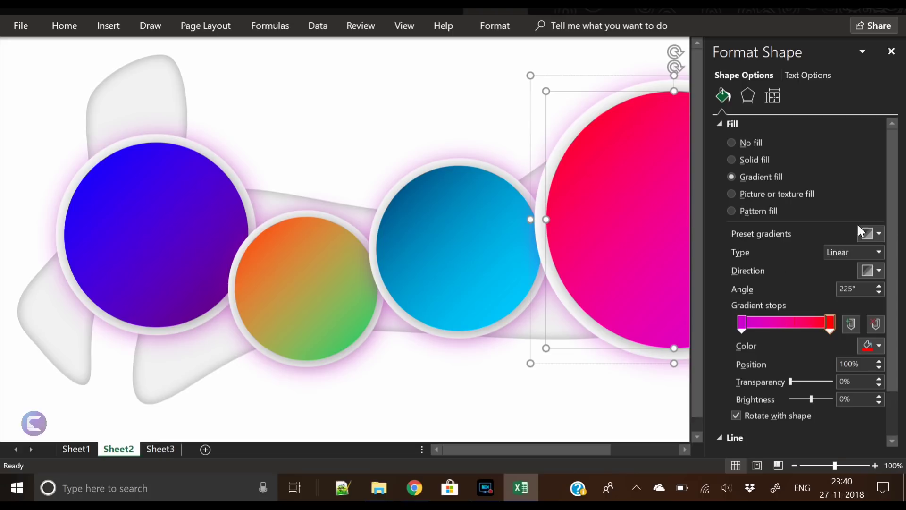
# Set the largest circle's 100% gradient stop to a darker red from the standard colour palette and close the formatting pane
pyautogui.click(871, 345)
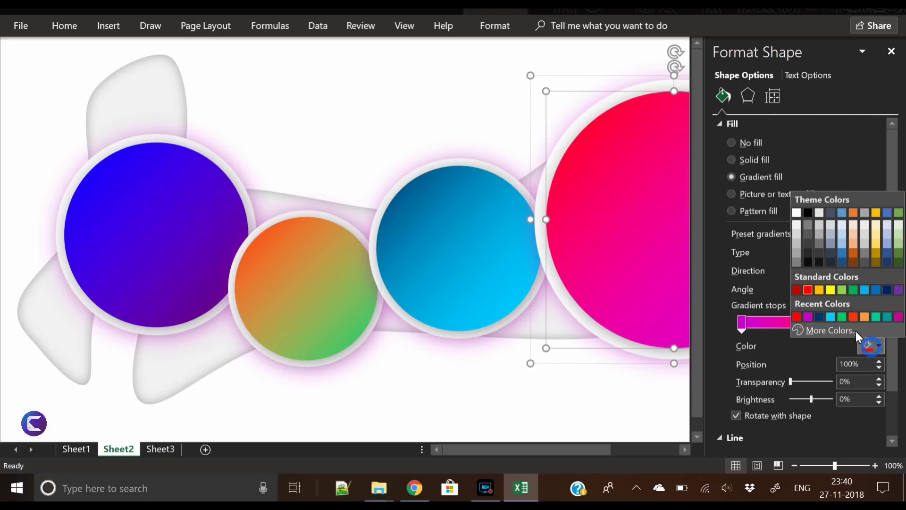
pyautogui.click(856, 331)
pyautogui.click(180, 300)
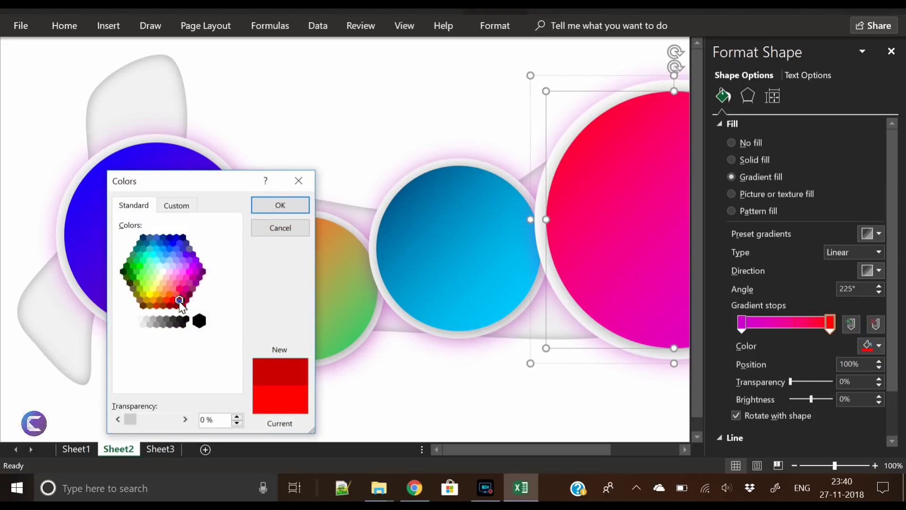
pyautogui.click(283, 211)
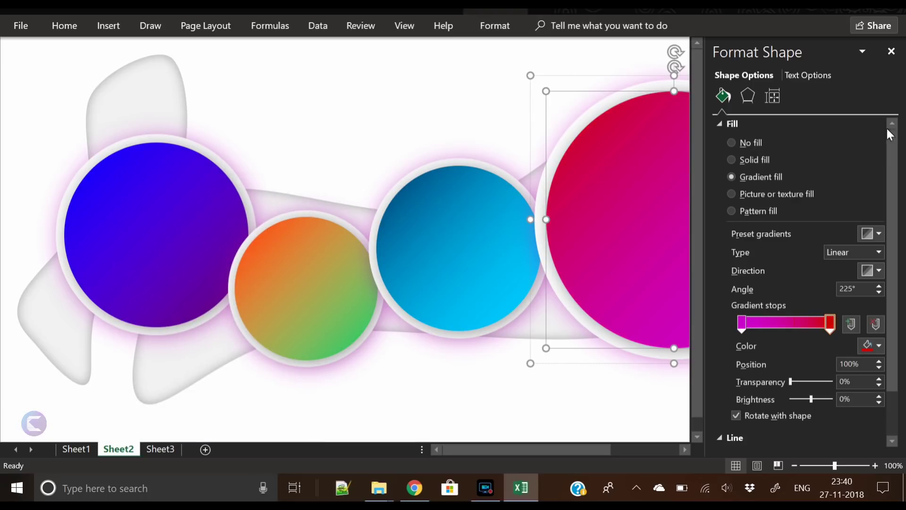
pyautogui.click(890, 50)
# Bring the third (sky-blue) circle to the front of the overlapping shapes and deselect it
pyautogui.click(821, 332)
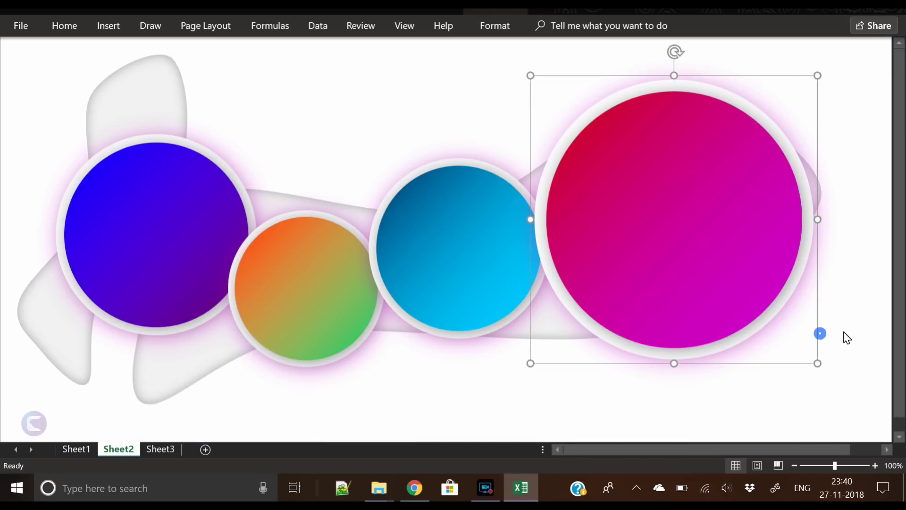
pyautogui.click(340, 399)
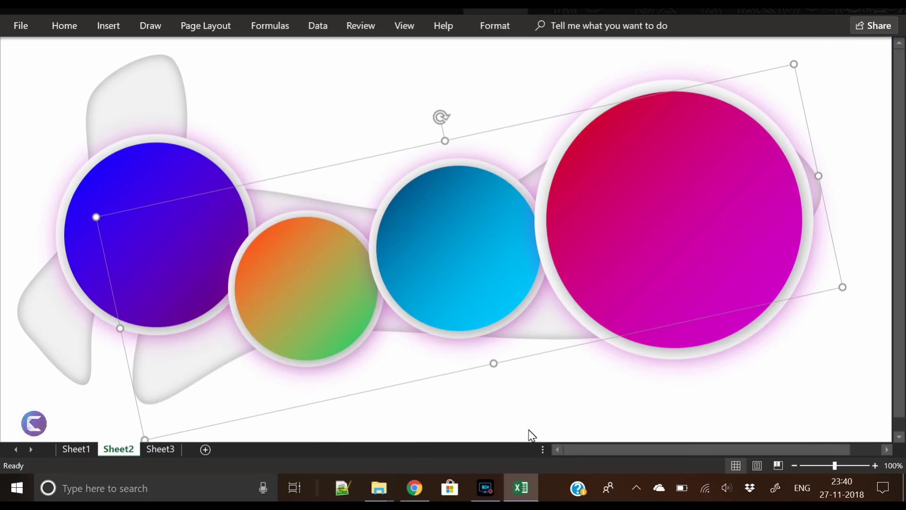
pyautogui.click(542, 419)
pyautogui.click(469, 303)
pyautogui.rightClick(469, 304)
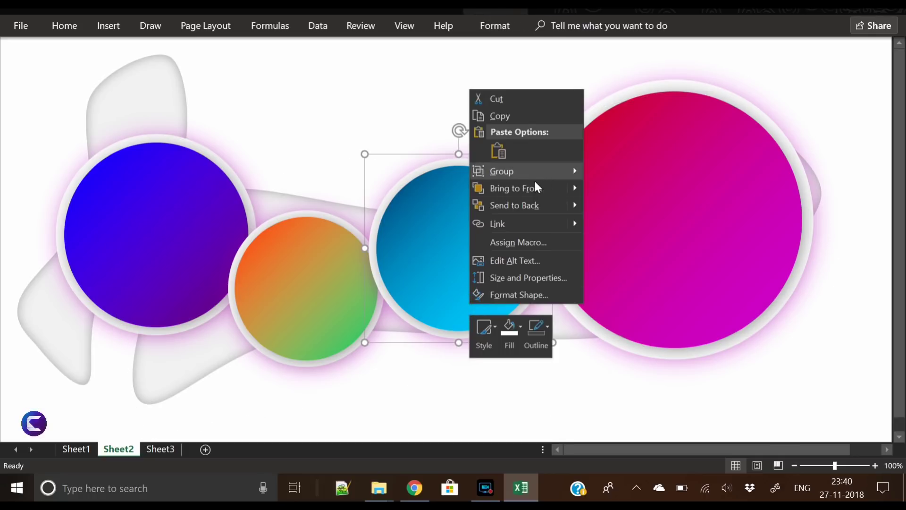
pyautogui.click(525, 188)
pyautogui.click(793, 359)
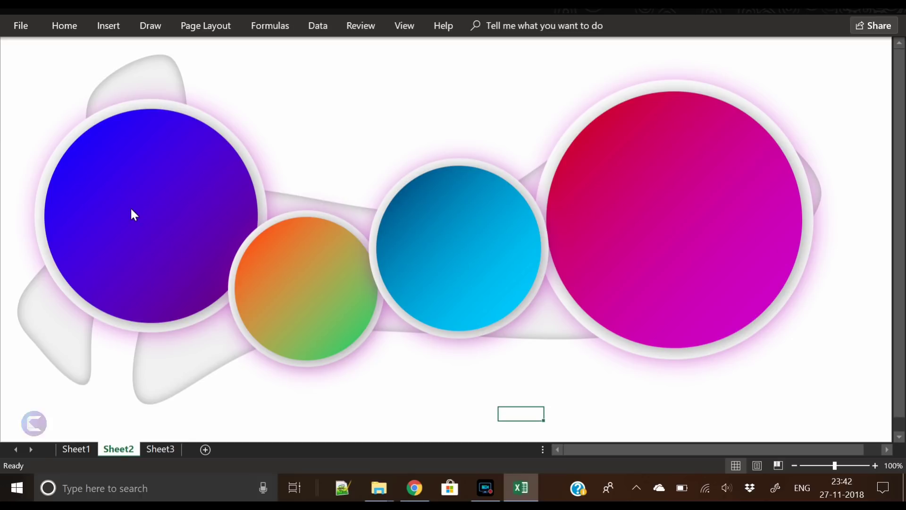
# Draw a text box about 5.91 cm wide and 2.06 cm high in the upper part of the blue circle and remove its fill
pyautogui.click(101, 26)
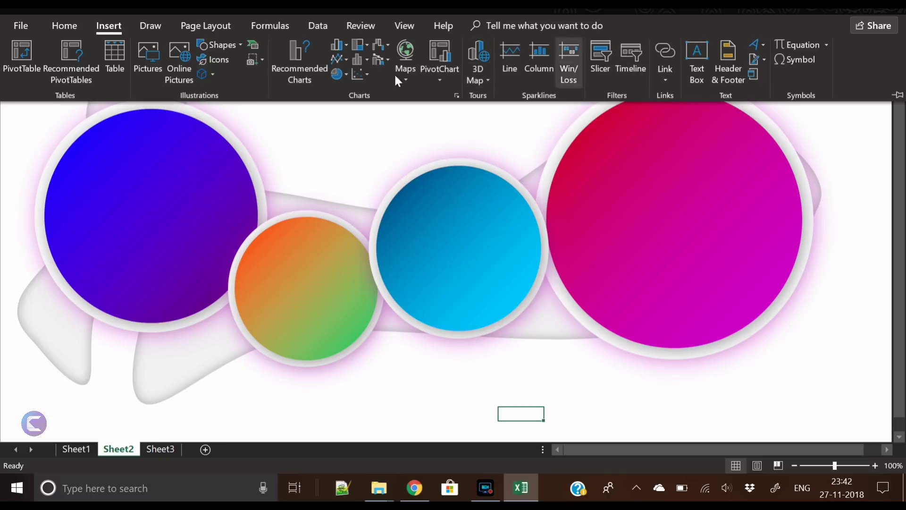
pyautogui.click(698, 52)
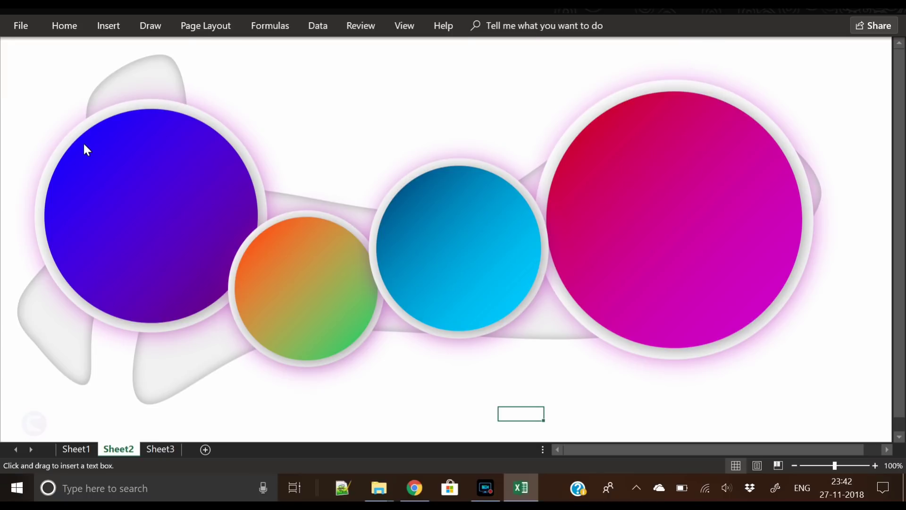
pyautogui.moveTo(85, 148); pyautogui.dragTo(243, 198)
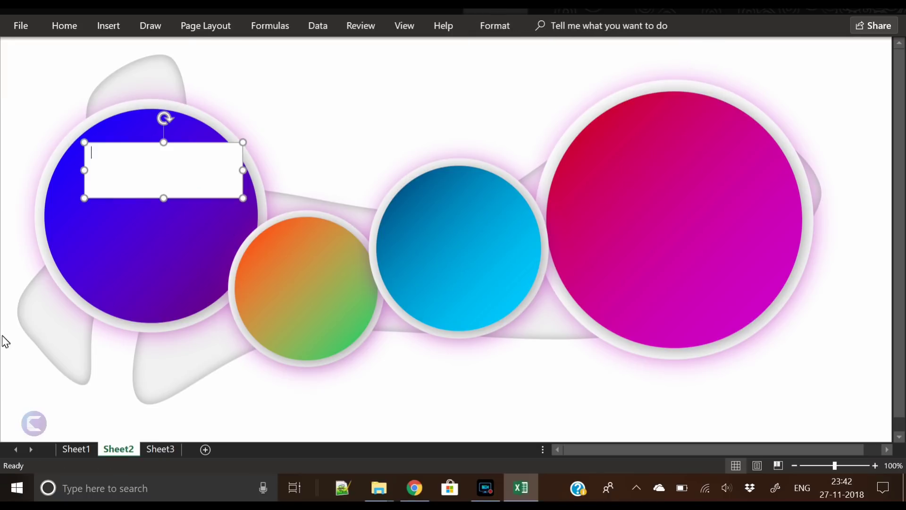
pyautogui.click(502, 28)
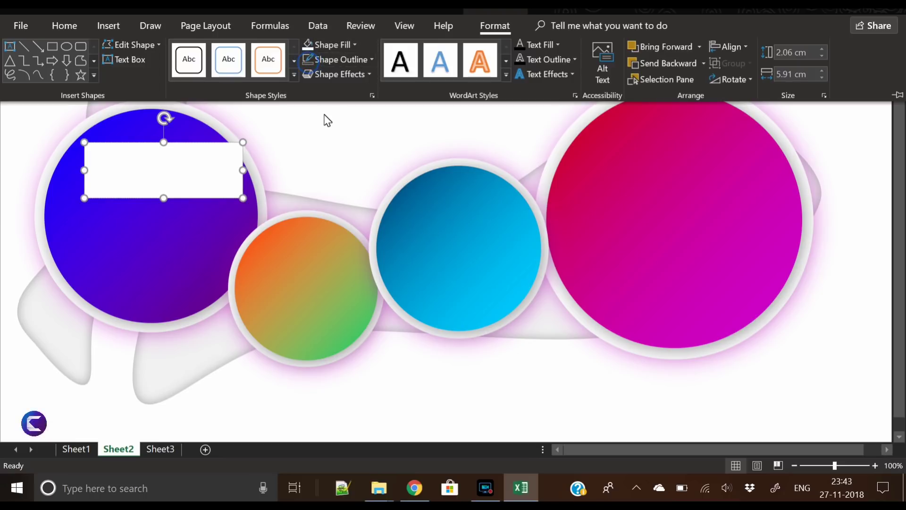
pyautogui.click(341, 43)
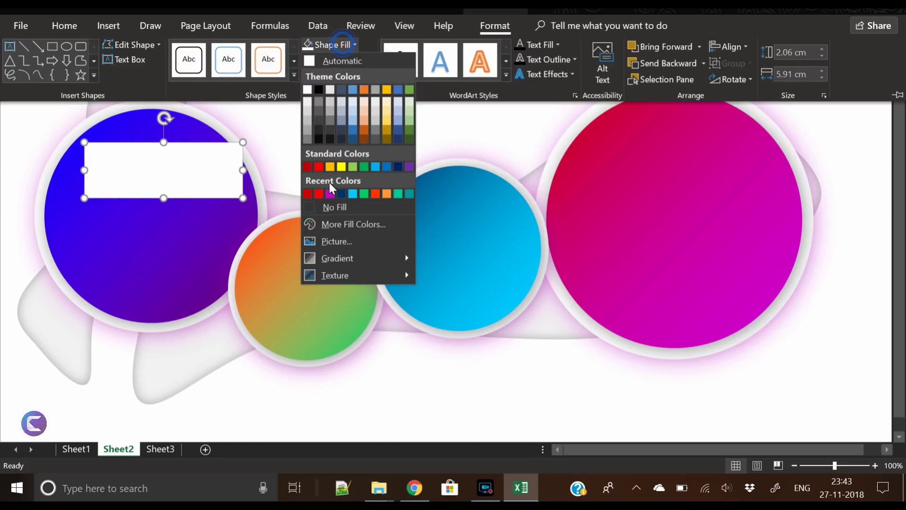
pyautogui.click(332, 207)
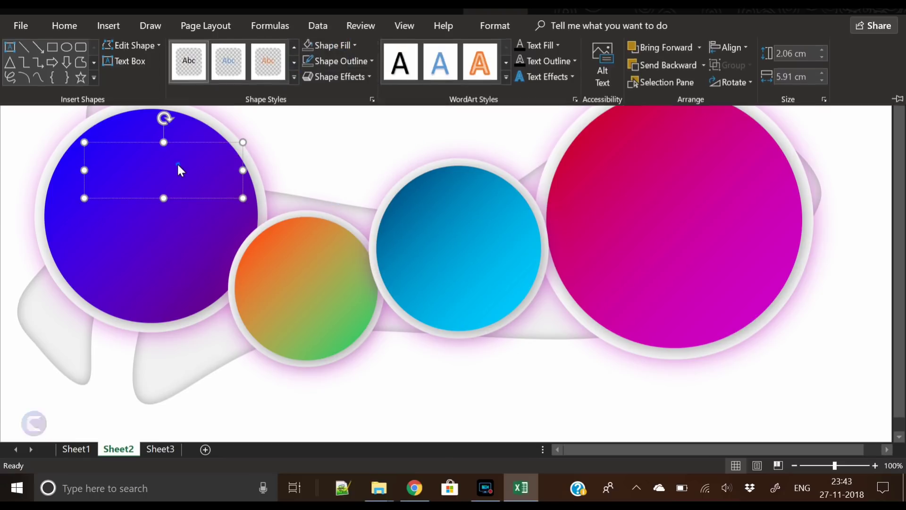
# Enter the label "VISITS & PAGE VIEWS" in the blue circle's text box
pyautogui.click(178, 164)
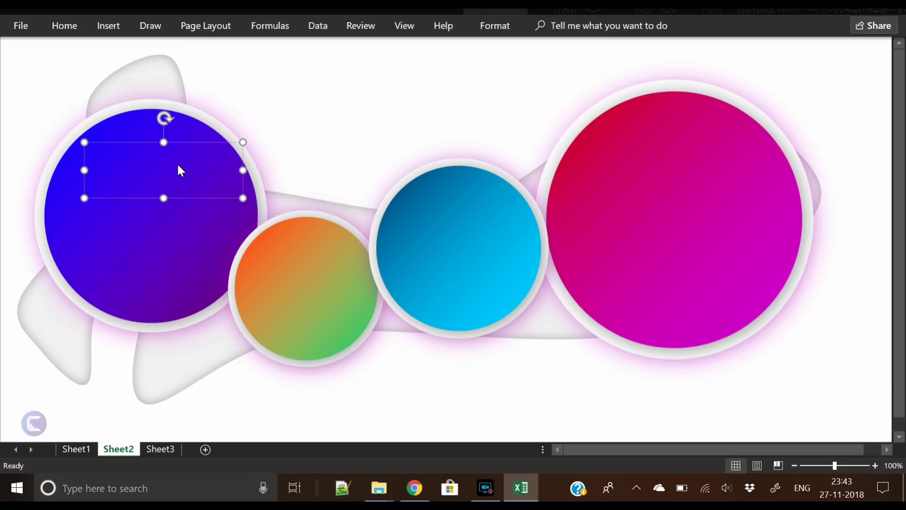
pyautogui.write('v')
pyautogui.press('BackSpace')
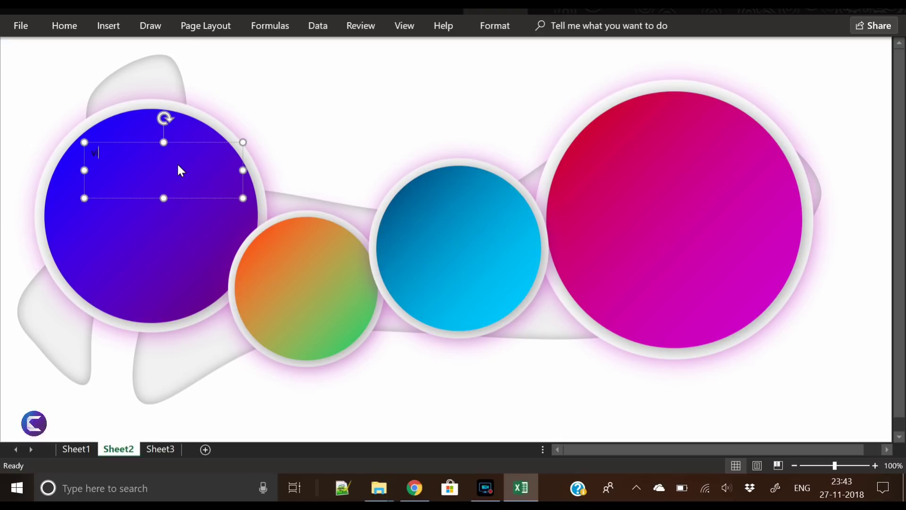
pyautogui.write('VISITS ')
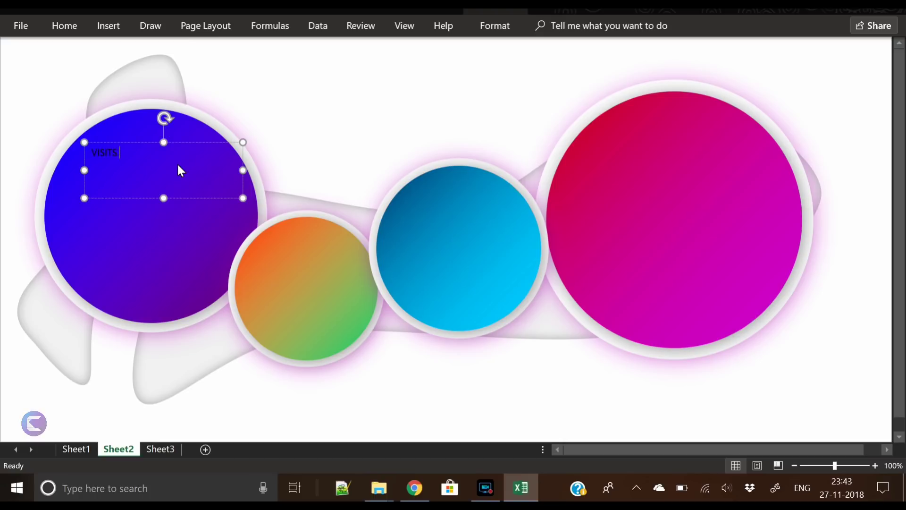
pyautogui.write('& PAGE VIEWS')
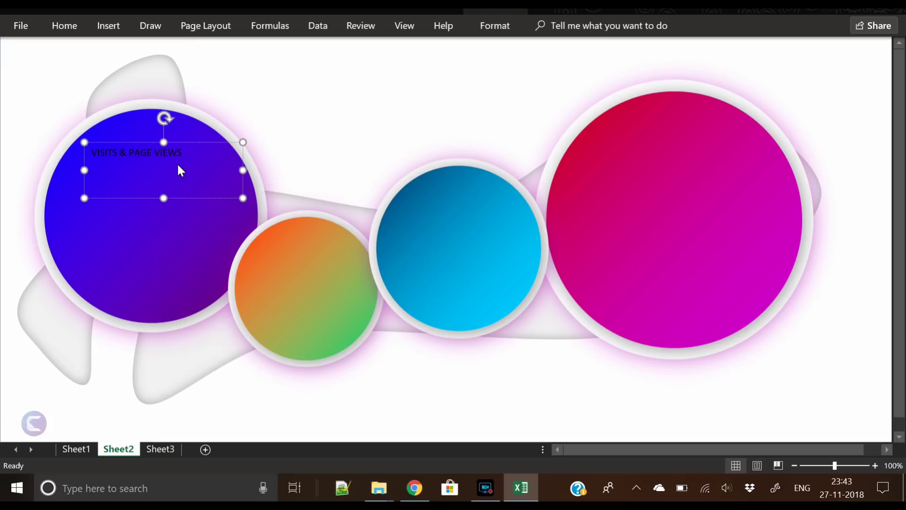
# Format all of the label's text in the Ubuntu Light font with white colour
pyautogui.hotkey('ctrl', 'a')
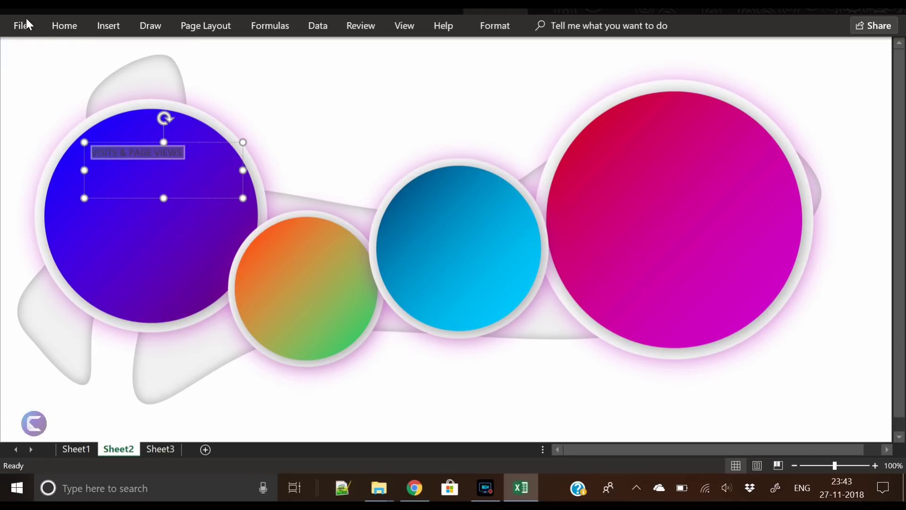
pyautogui.click(64, 29)
pyautogui.click(156, 53)
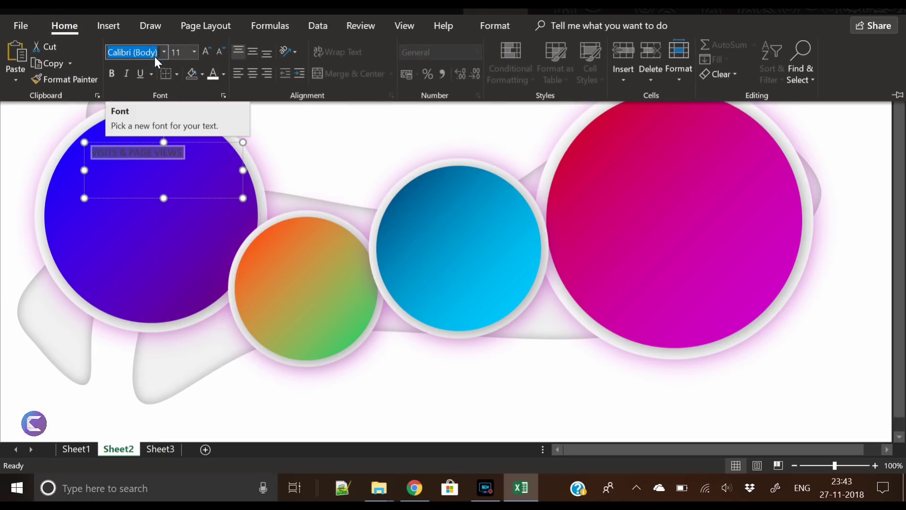
pyautogui.write('Ubuntu Light')
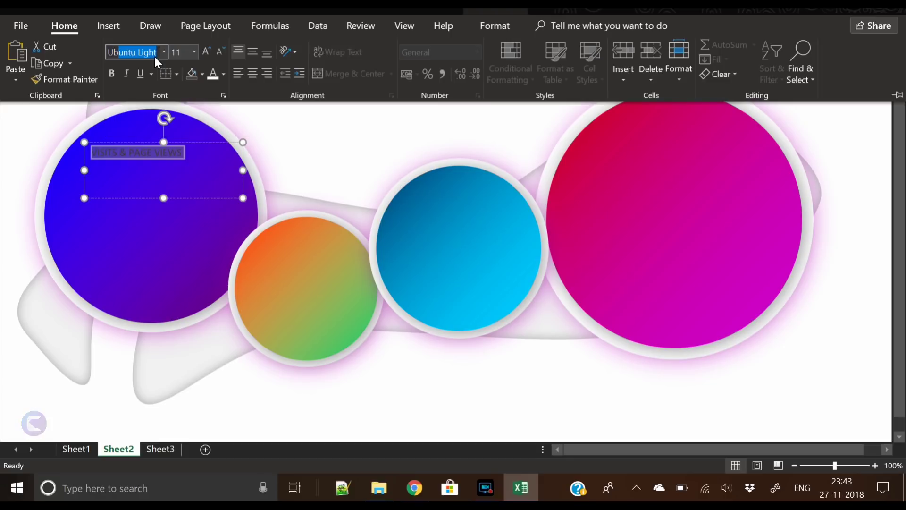
pyautogui.press('Return')
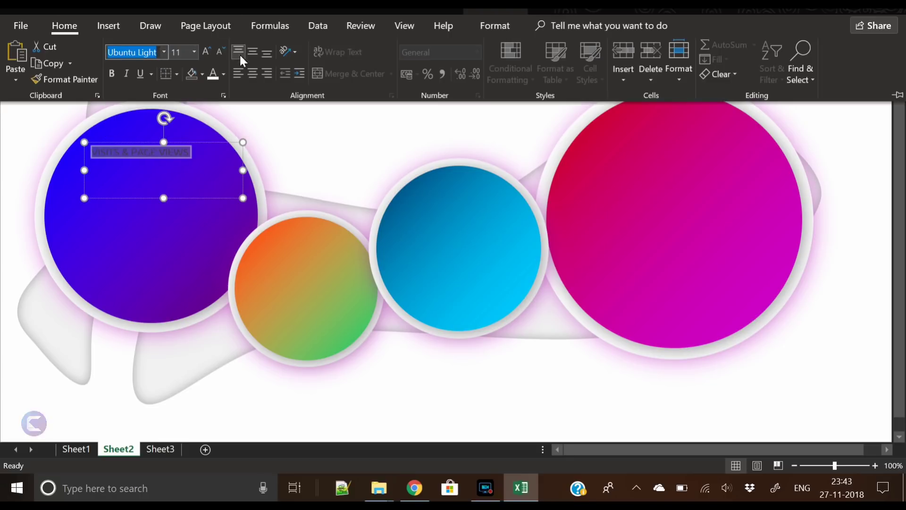
pyautogui.click(213, 75)
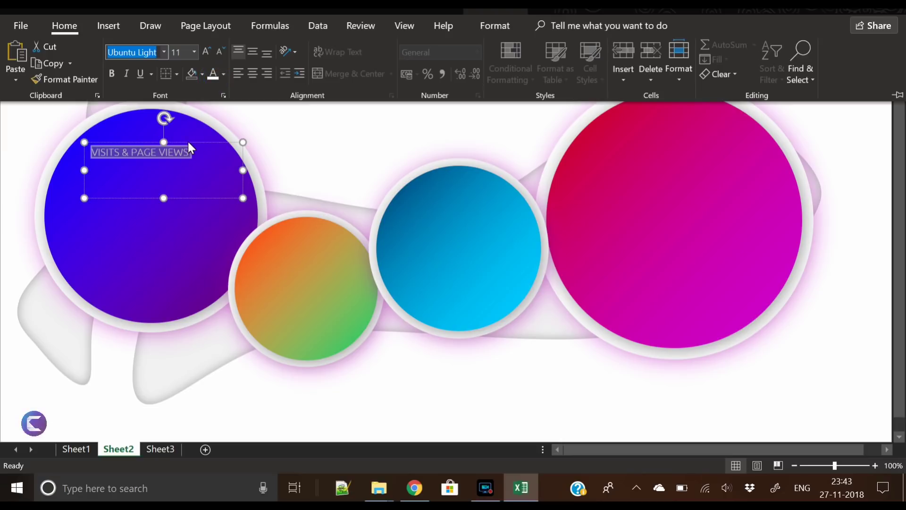
# Move the label closer to the blue circle's upper edge and increase its font size to 12
pyautogui.click(188, 142)
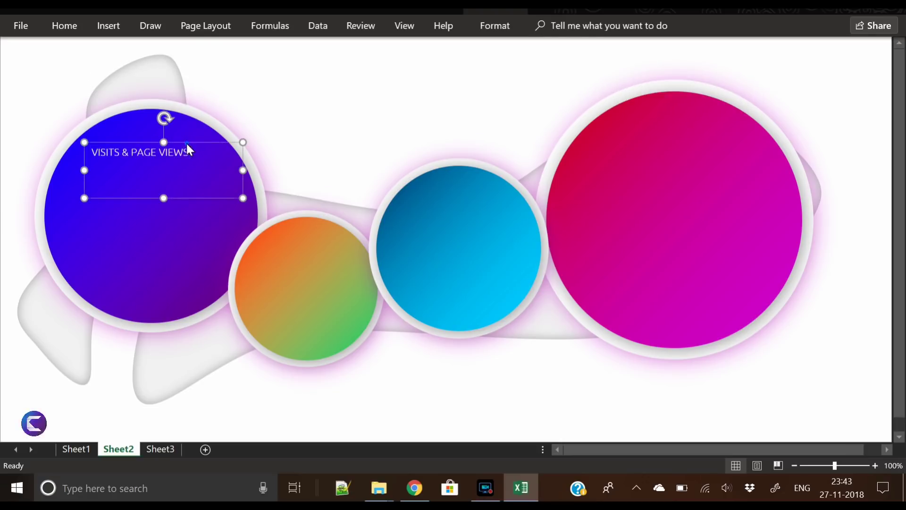
pyautogui.moveTo(187, 143)
pyautogui.mouseDown()
pyautogui.moveTo(187, 129)
pyautogui.moveTo(198, 134)
pyautogui.mouseUp()
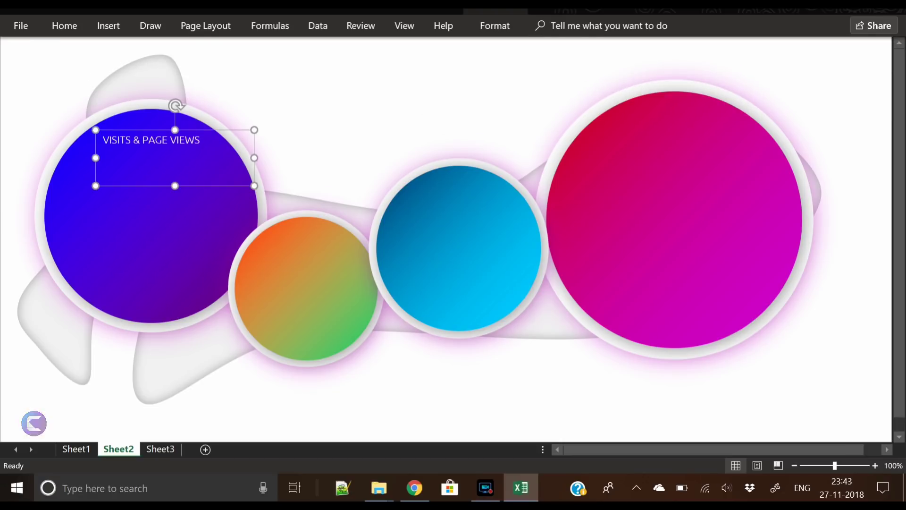
pyautogui.click(34, 29)
pyautogui.click(19, 31)
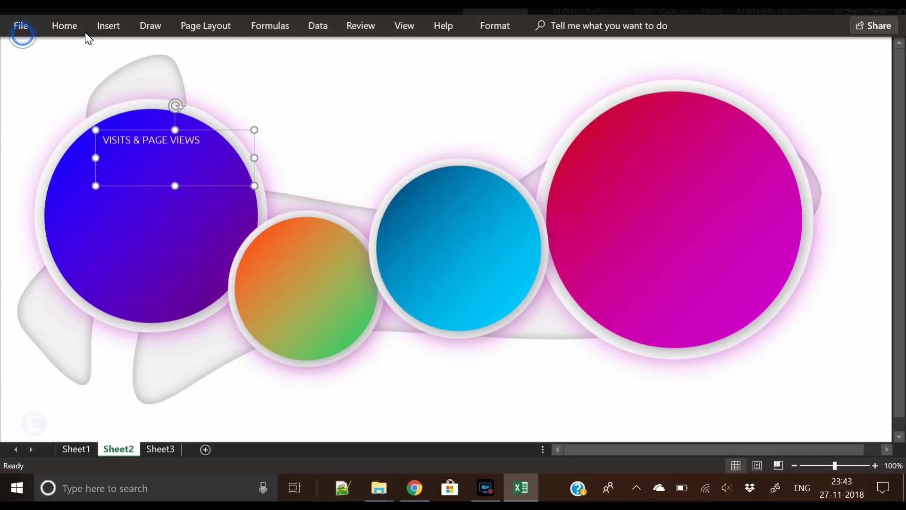
pyautogui.click(65, 26)
pyautogui.click(206, 52)
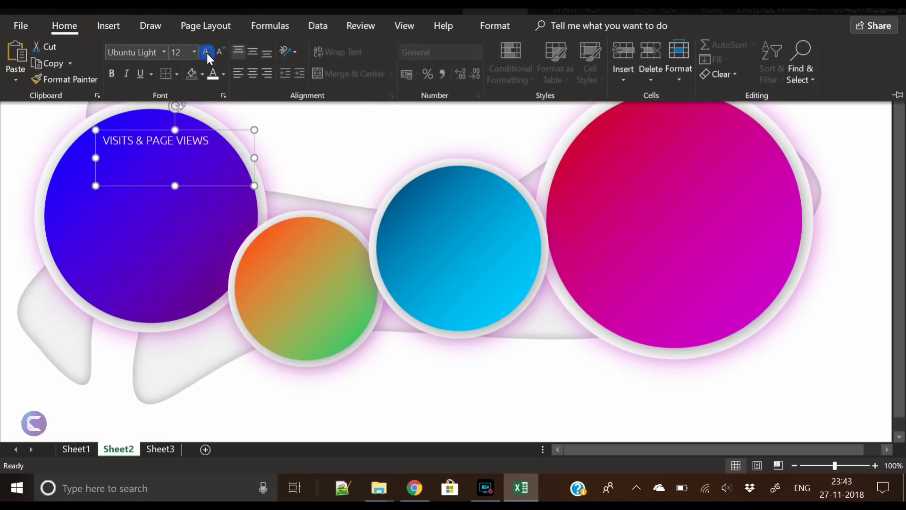
pyautogui.click(148, 130)
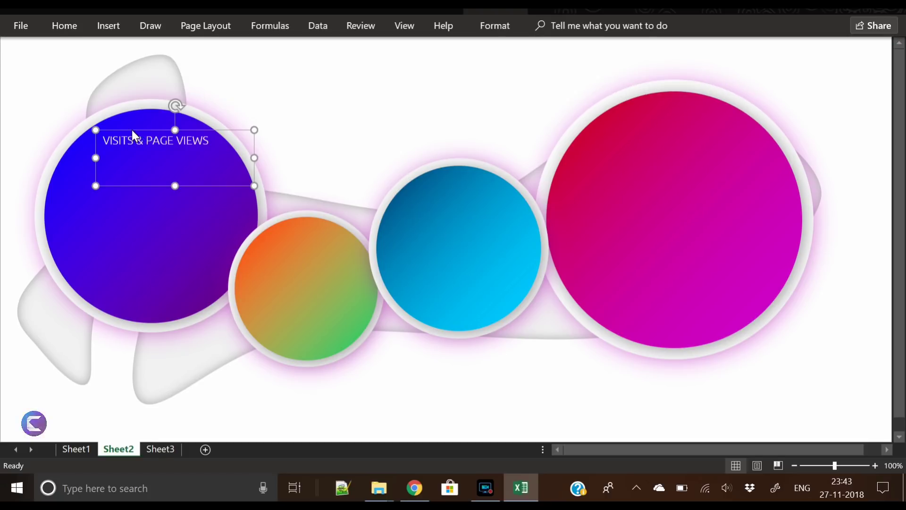
pyautogui.moveTo(132, 129)
pyautogui.mouseDown()
pyautogui.moveTo(133, 110)
pyautogui.moveTo(135, 121)
pyautogui.moveTo(106, 138)
pyautogui.moveTo(128, 128)
pyautogui.mouseUp()
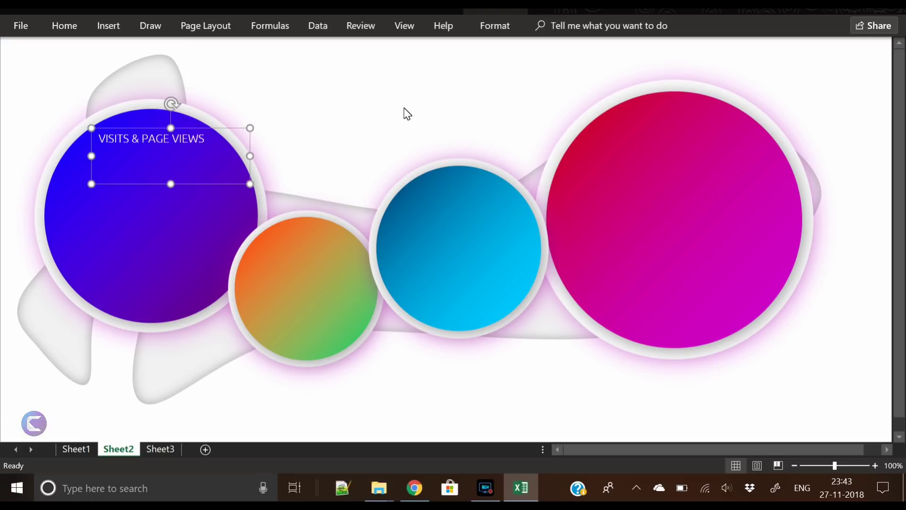
# Center the label's text horizontally and vertically, and shrink its box to fit centrally near the blue circle's upper edge
pyautogui.click(64, 25)
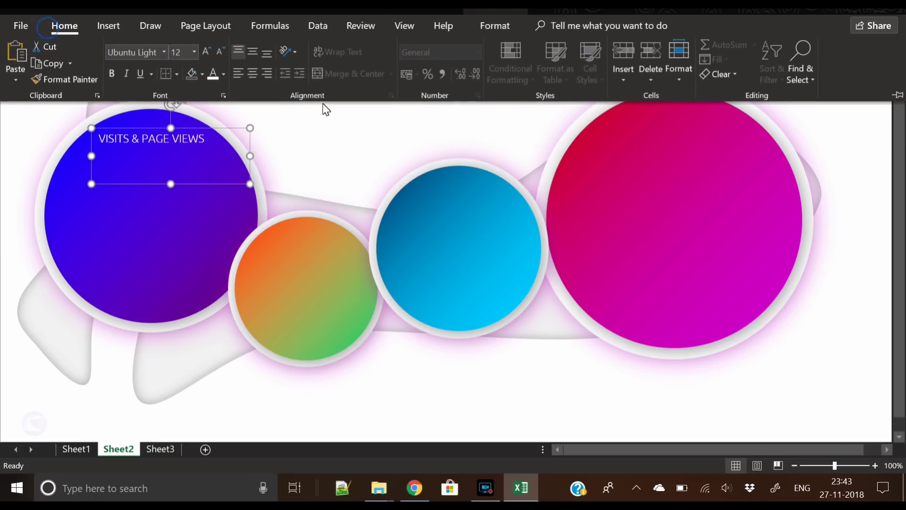
pyautogui.click(255, 72)
pyautogui.click(253, 51)
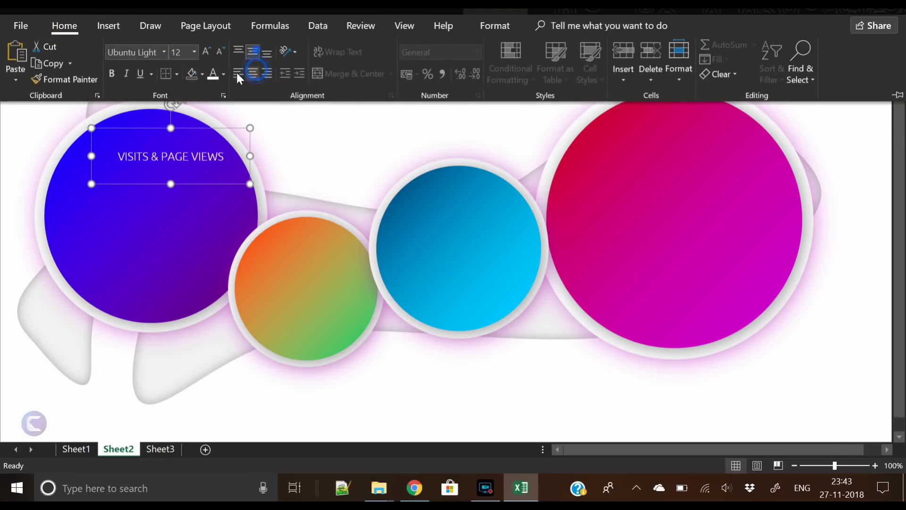
pyautogui.click(168, 182)
pyautogui.moveTo(171, 182); pyautogui.dragTo(186, 157)
pyautogui.moveTo(254, 147); pyautogui.dragTo(185, 124)
pyautogui.click(430, 85)
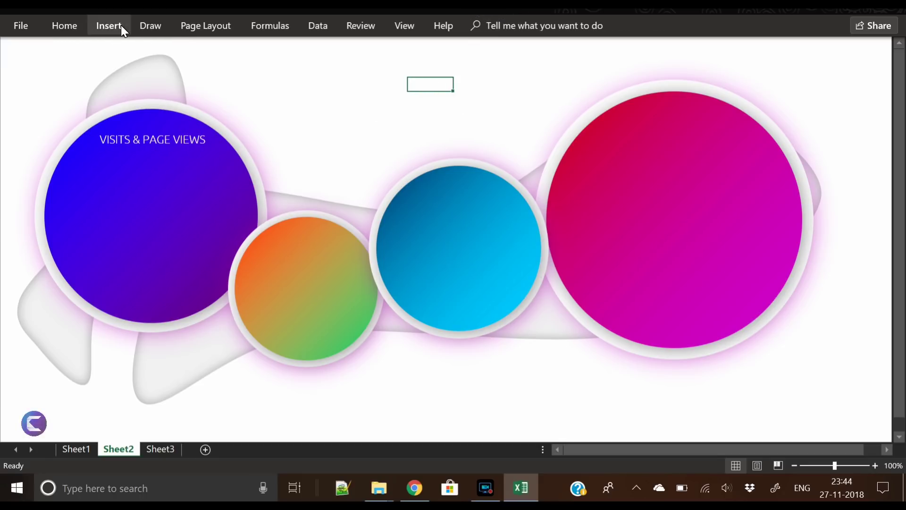
# Copy the "VISITS & PAGE VIEWS" label onto the upper part of the orange-green circle and reduce the copy's font size by two steps
pyautogui.click(180, 138)
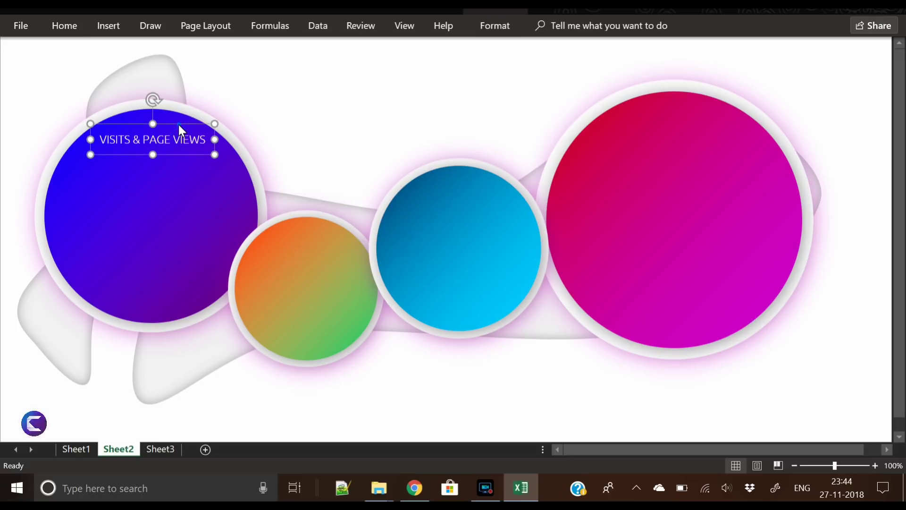
pyautogui.moveTo(177, 133); pyautogui.dragTo(327, 231)
pyautogui.click(64, 26)
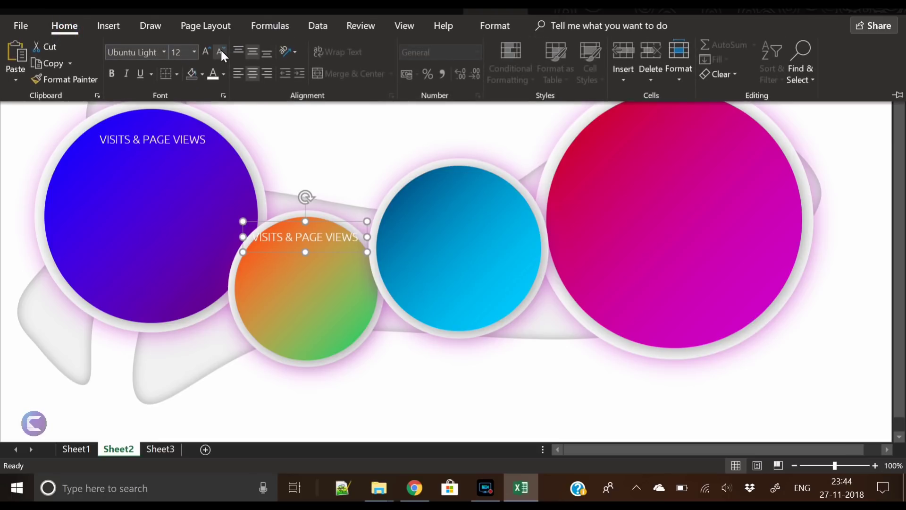
pyautogui.click(220, 49)
pyautogui.click(220, 49)
# Replace the text of the label on the orange-green circle with "ENGAGEMENT"
pyautogui.doubleClick(298, 236)
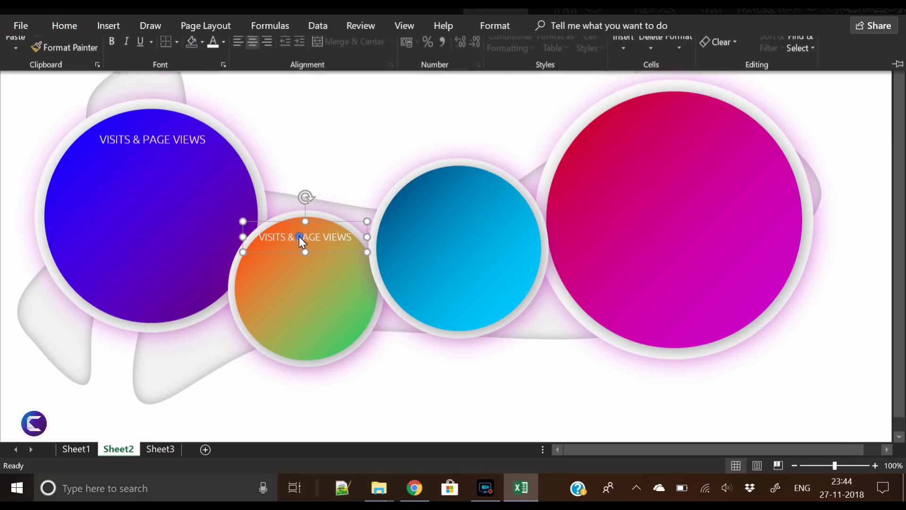
pyautogui.click(299, 236)
pyautogui.tripleClick(298, 234)
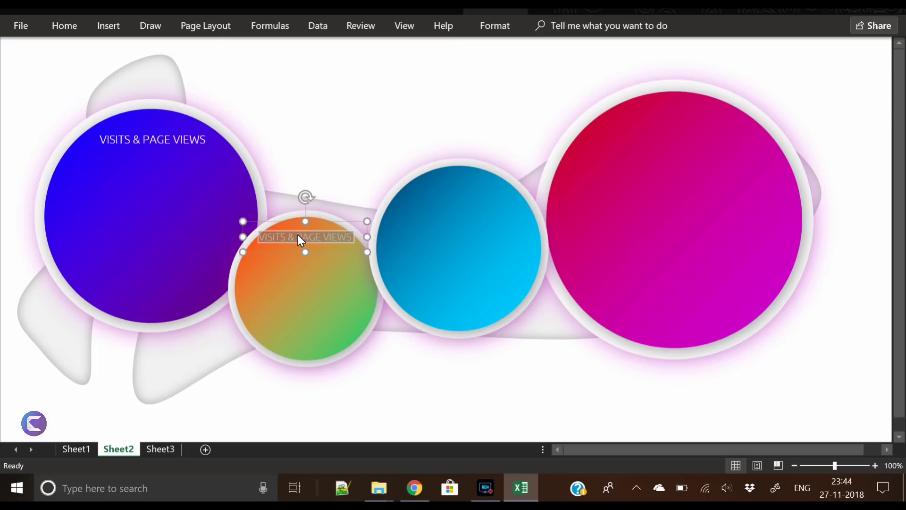
pyautogui.write('NGA')
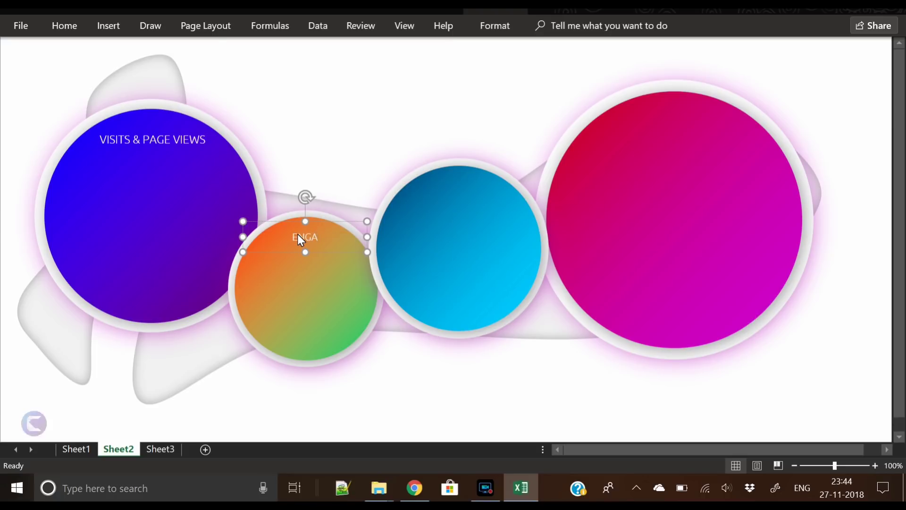
pyautogui.write('NGAGEMENT')
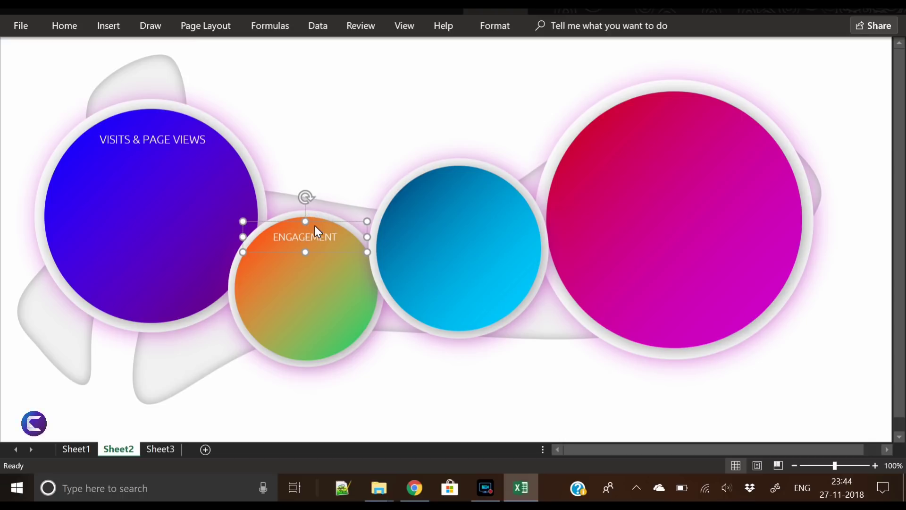
# Copy the "ENGAGEMENT" label onto the upper part of the light-blue circle and set the copy's font size to 11
pyautogui.hotkey('ctrl', 'd')
pyautogui.moveTo(336, 232); pyautogui.dragTo(479, 170)
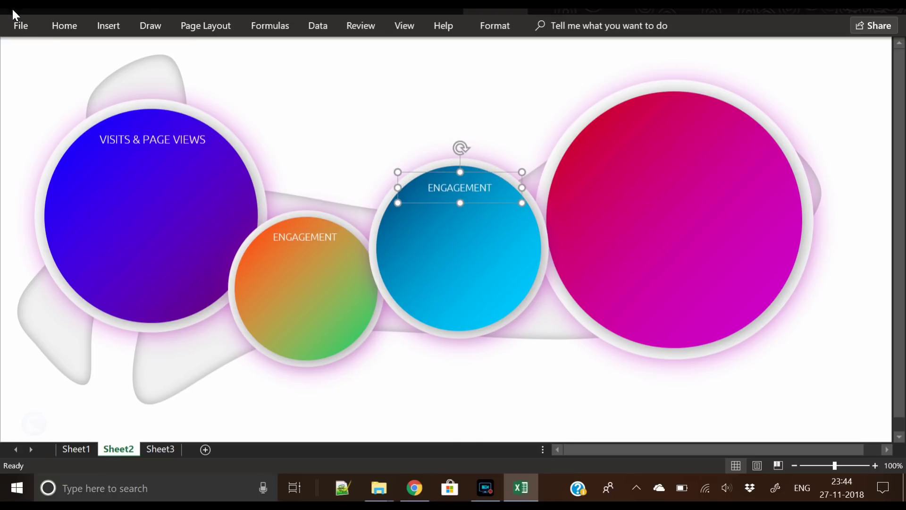
pyautogui.click(71, 23)
pyautogui.click(208, 50)
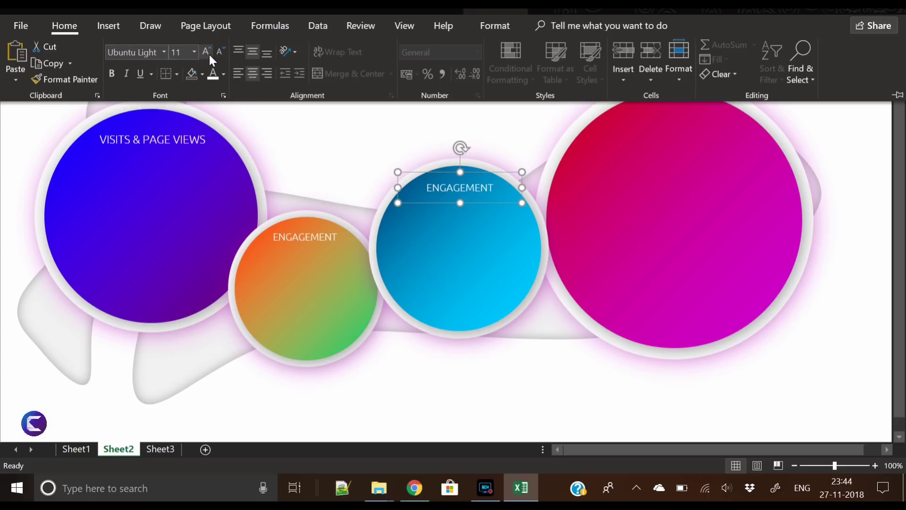
# Replace the text of the label on the light-blue circle with "BOUNCE & EXITS"
pyautogui.doubleClick(458, 182)
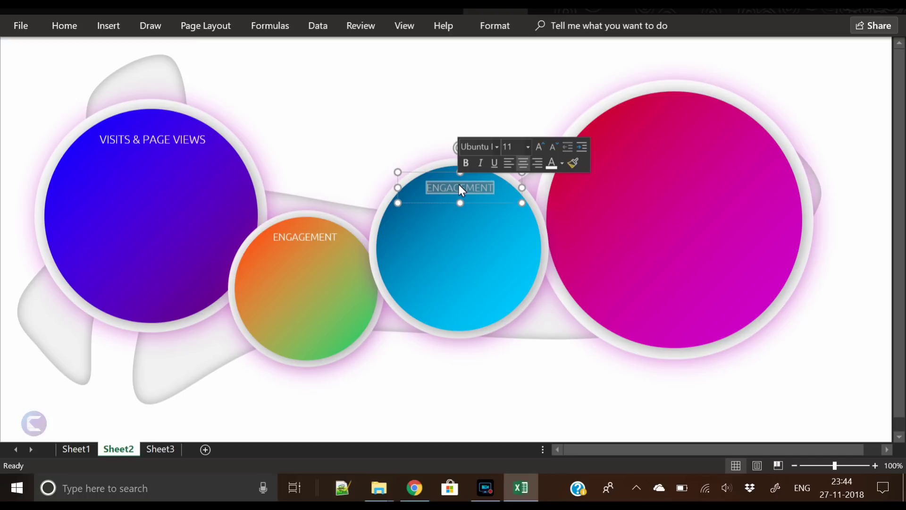
pyautogui.write('BOUNCE')
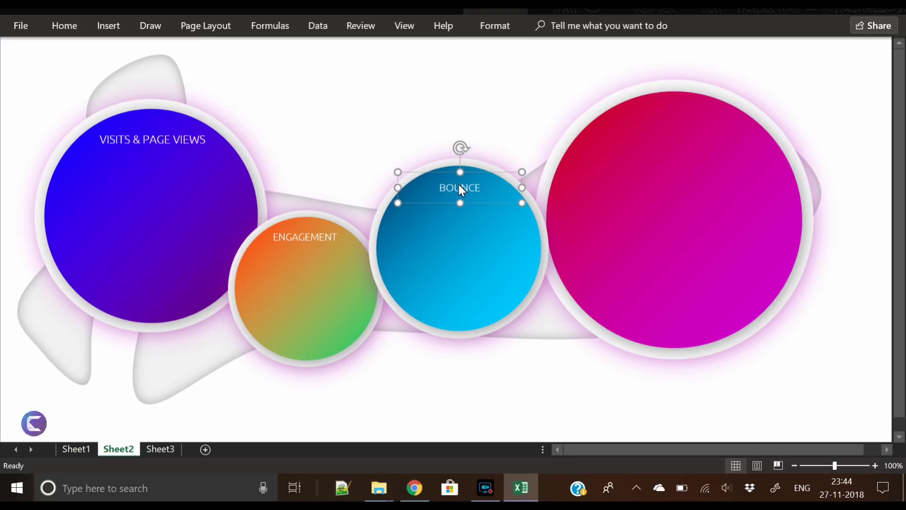
pyautogui.write(' & e')
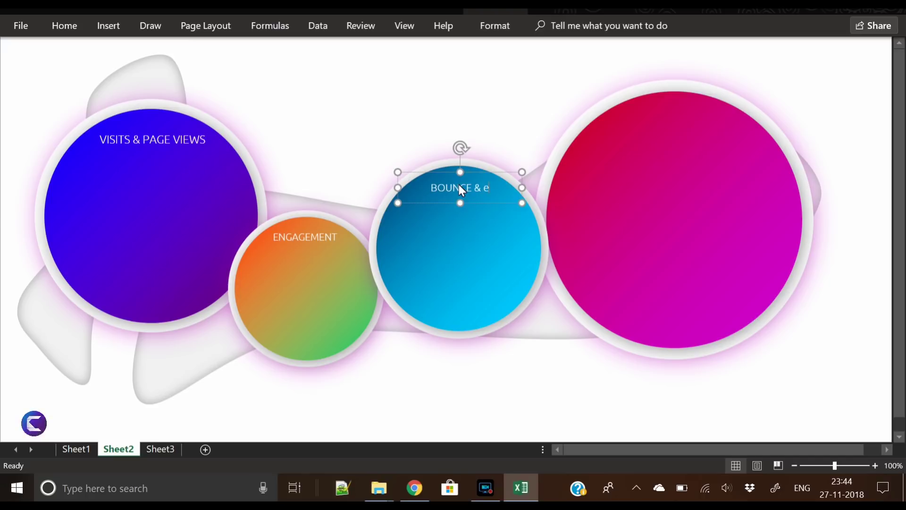
pyautogui.write('x')
pyautogui.press('BackSpace')
pyautogui.press('BackSpace')
pyautogui.write('EXI')
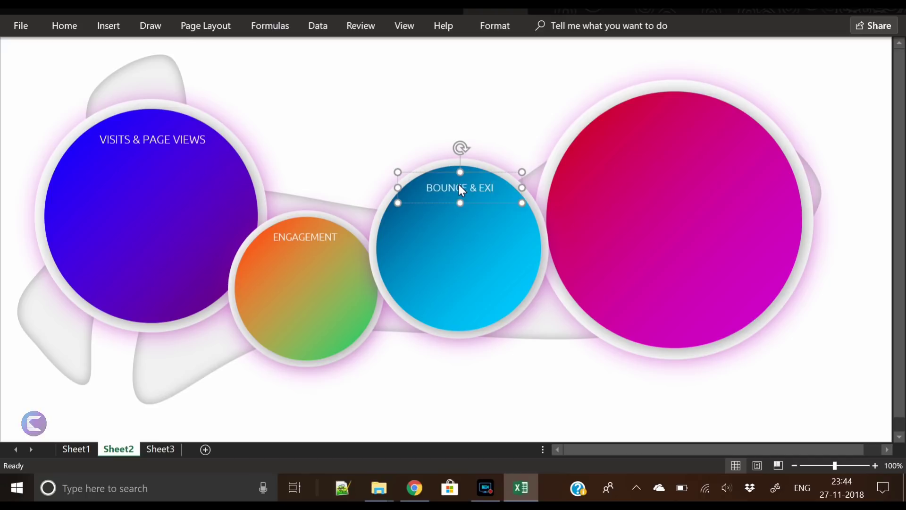
pyautogui.write('TS')
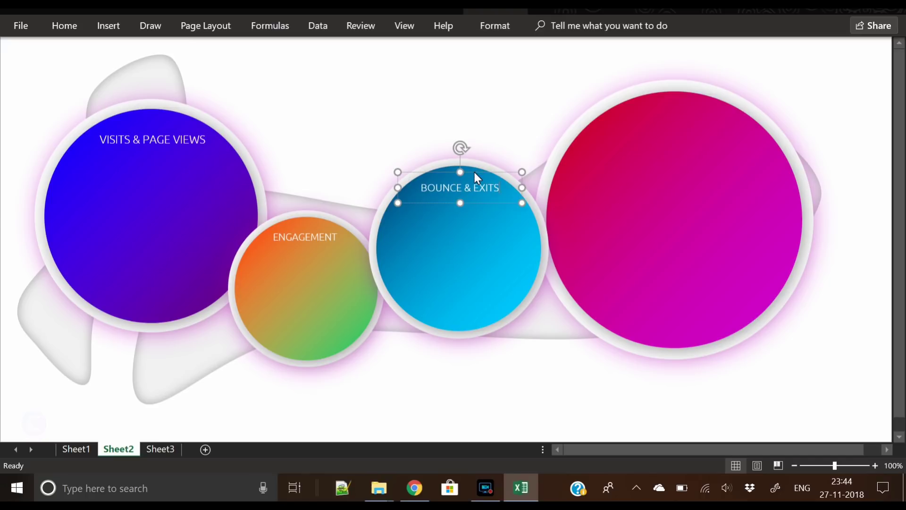
# Copy the "BOUNCE & EXITS" label onto the upper part of the red-magenta circle and set the copy's font size to 16
pyautogui.hotkey('ctrl', 'd')
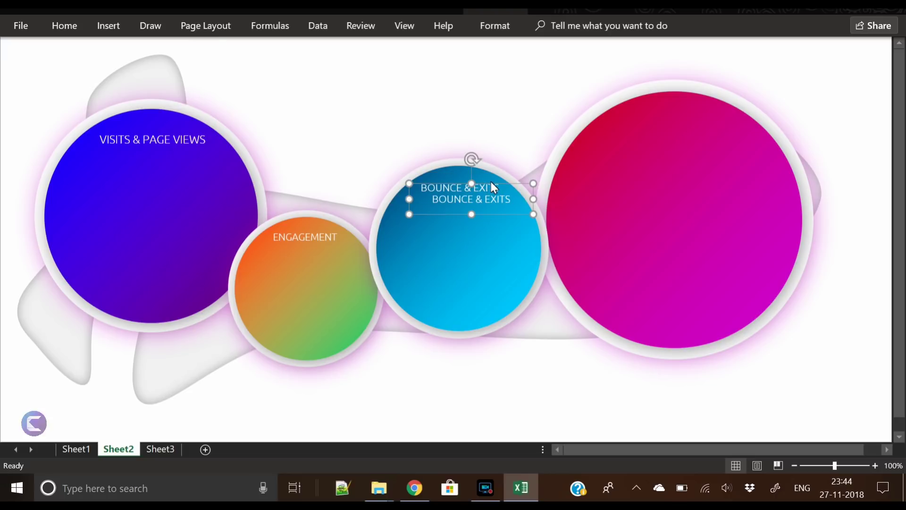
pyautogui.moveTo(491, 185); pyautogui.dragTo(694, 100)
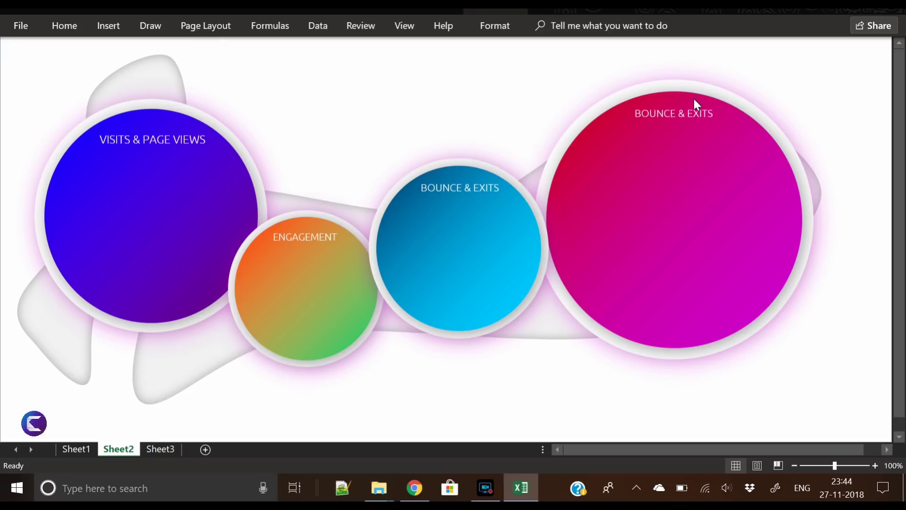
pyautogui.click(678, 108)
pyautogui.tripleClick(677, 111)
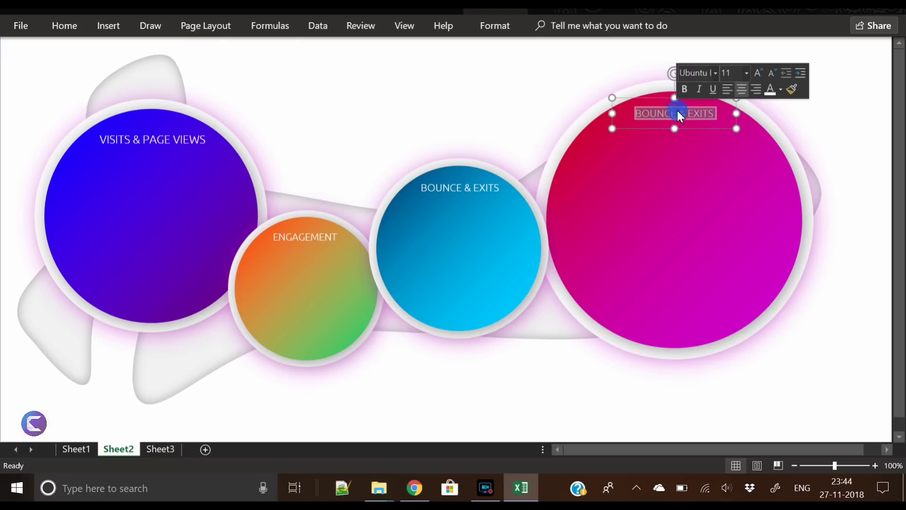
pyautogui.click(65, 26)
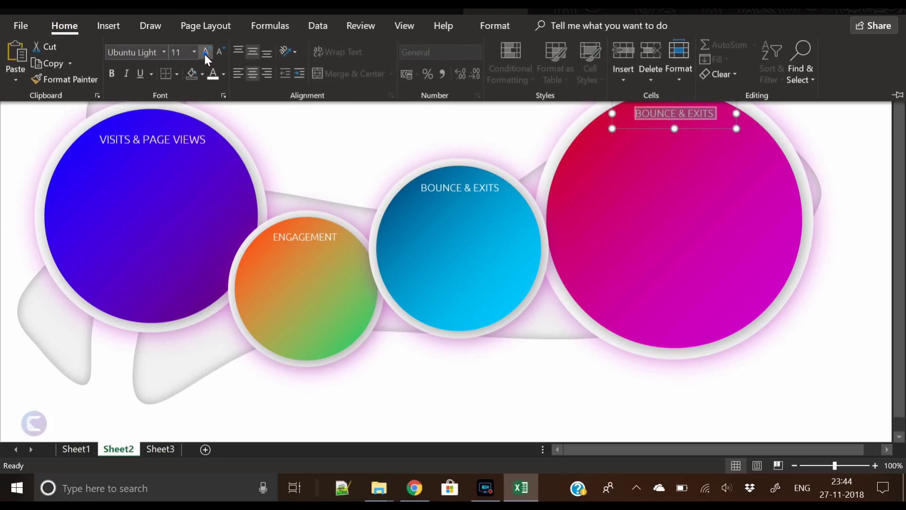
pyautogui.click(205, 52)
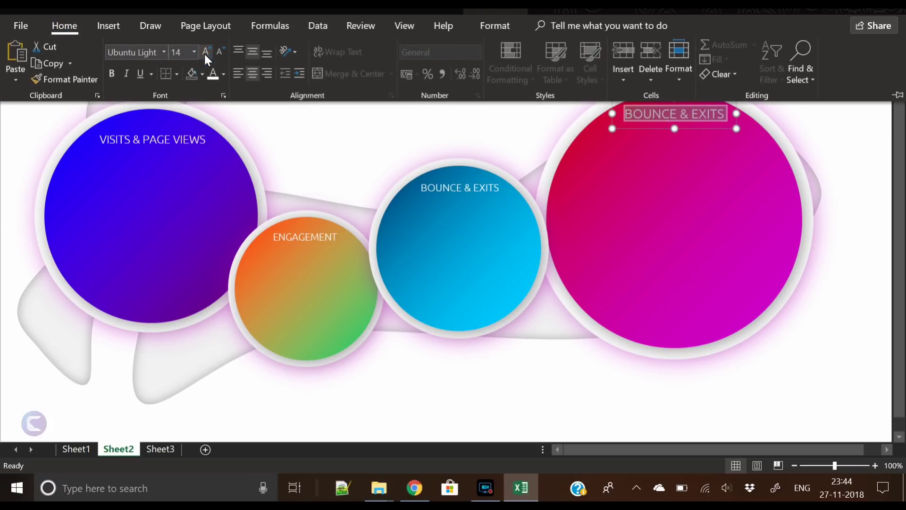
pyautogui.click(205, 52)
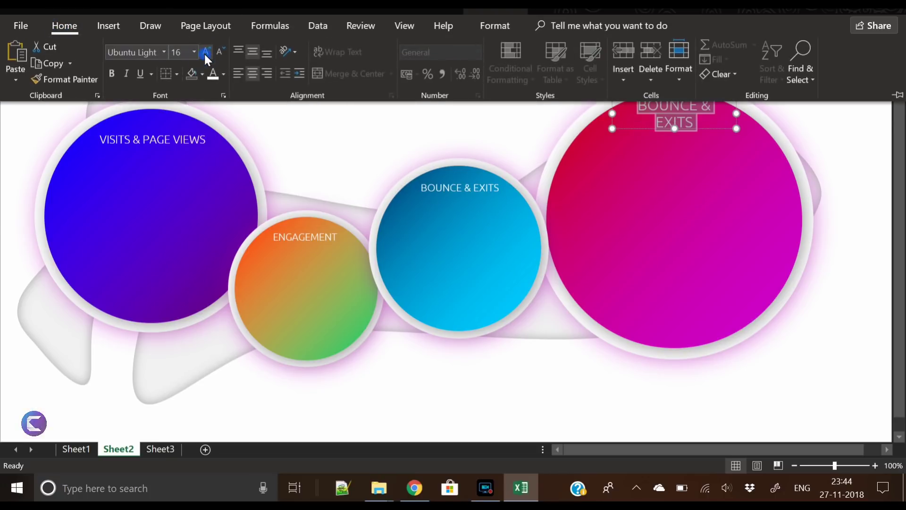
# Widen the label box on the red-magenta circle to fit one line and replace its text with "TRAFFIC SOURCES"
pyautogui.click(736, 111)
pyautogui.moveTo(737, 115); pyautogui.dragTo(755, 115)
pyautogui.click(692, 100)
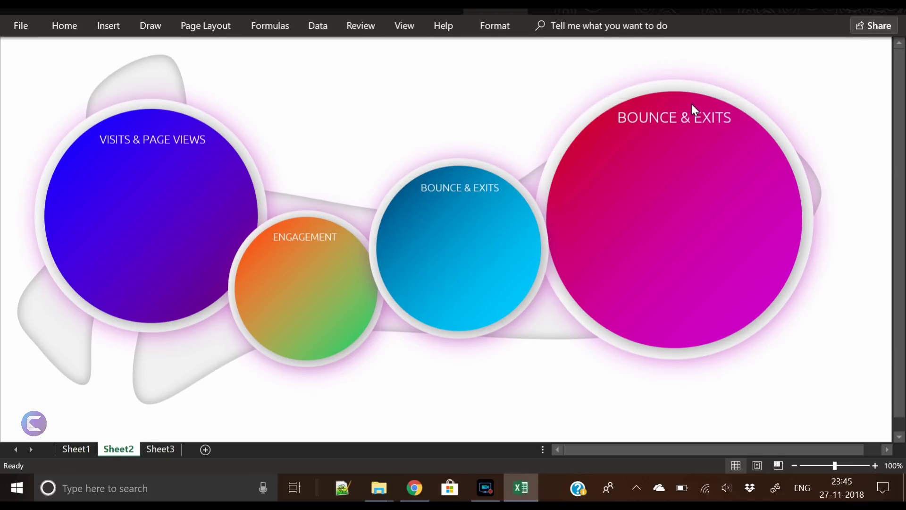
pyautogui.tripleClick(680, 119)
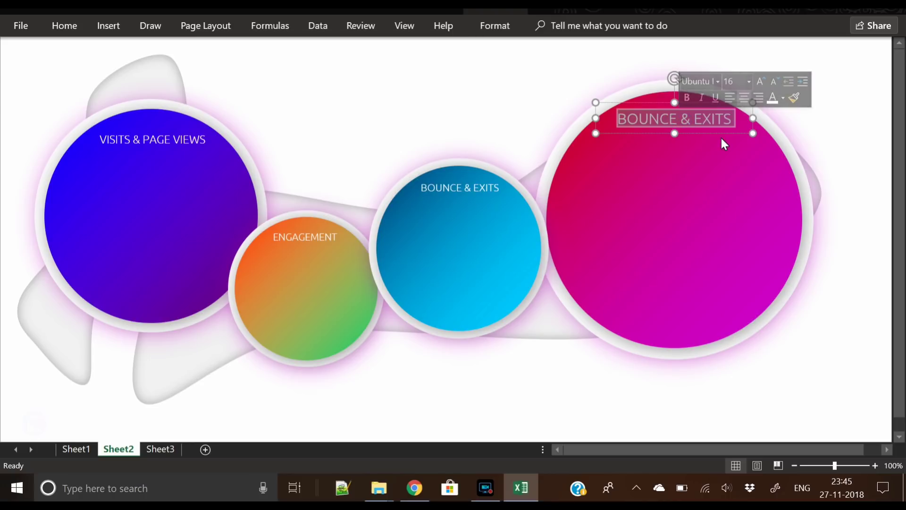
pyautogui.write('TRAFFIC SOURCES')
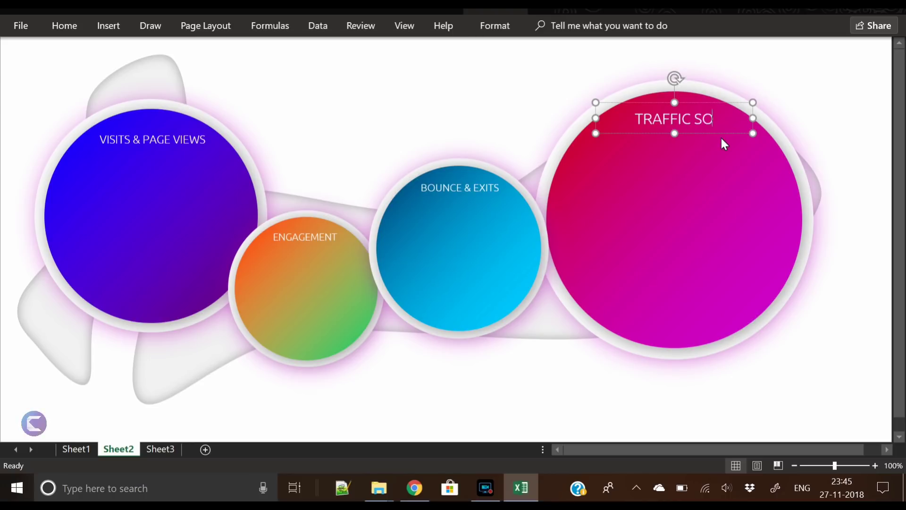
# Shift the "TRAFFIC SOURCES" and "BOUNCE & EXITS" labels slightly lower within their circles
pyautogui.click(697, 104)
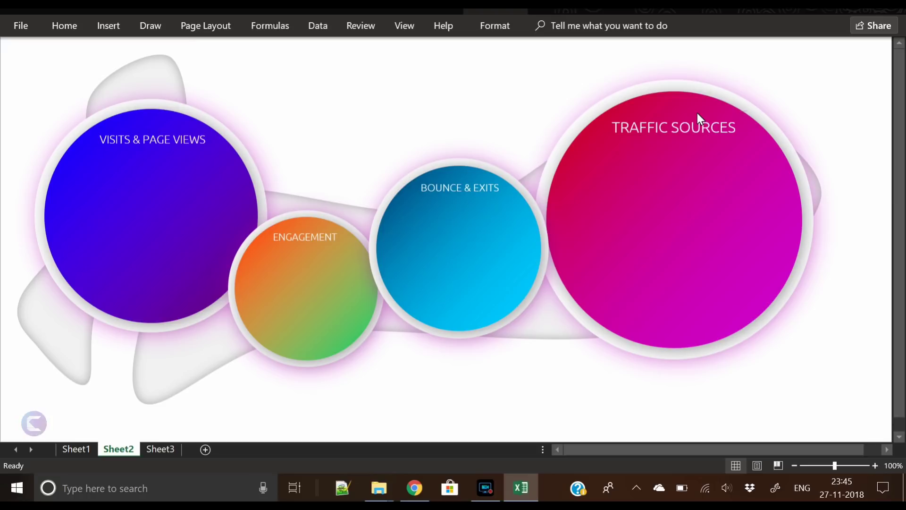
pyautogui.click(697, 113)
pyautogui.click(442, 184)
pyautogui.click(448, 171)
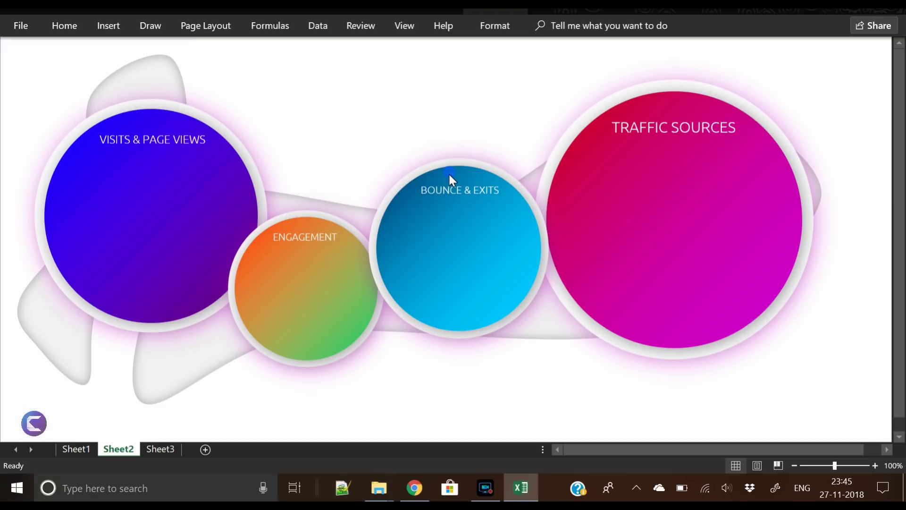
pyautogui.click(449, 177)
# Shift the "ENGAGEMENT" and "VISITS & PAGE VIEWS" labels slightly lower within their circles
pyautogui.click(309, 236)
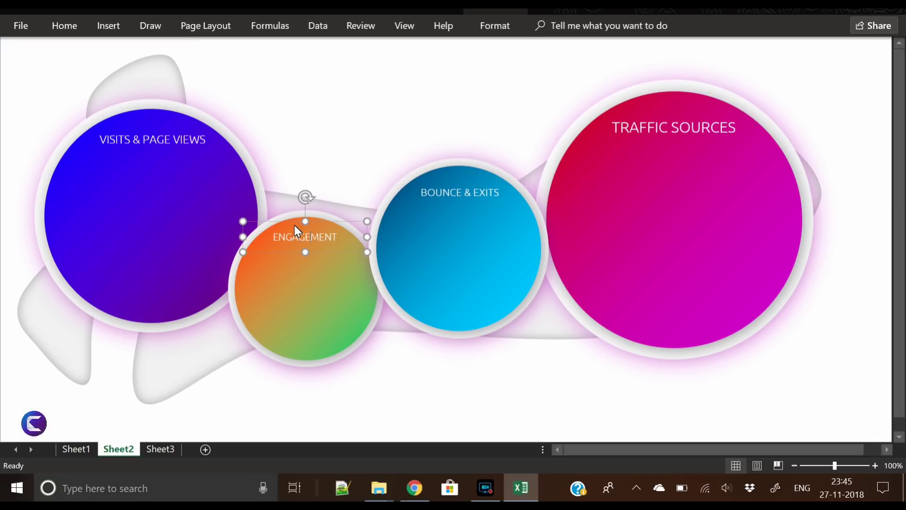
pyautogui.moveTo(293, 225); pyautogui.dragTo(293, 232)
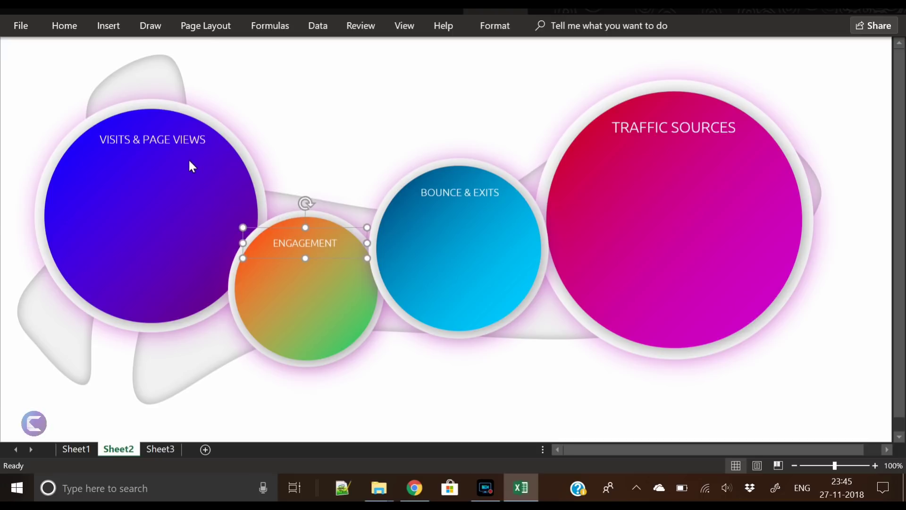
pyautogui.click(146, 126)
pyautogui.moveTo(145, 123); pyautogui.dragTo(145, 127)
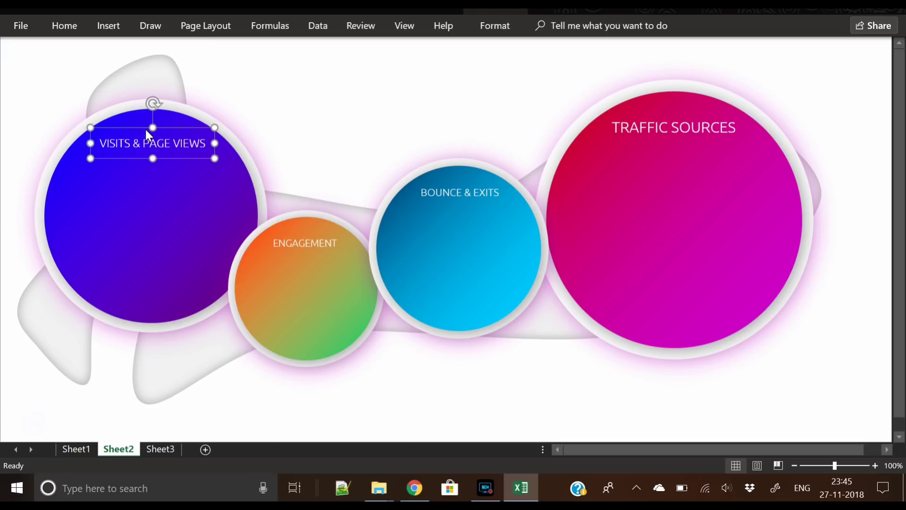
pyautogui.click(304, 238)
pyautogui.moveTo(293, 227); pyautogui.dragTo(293, 231)
pyautogui.click(835, 128)
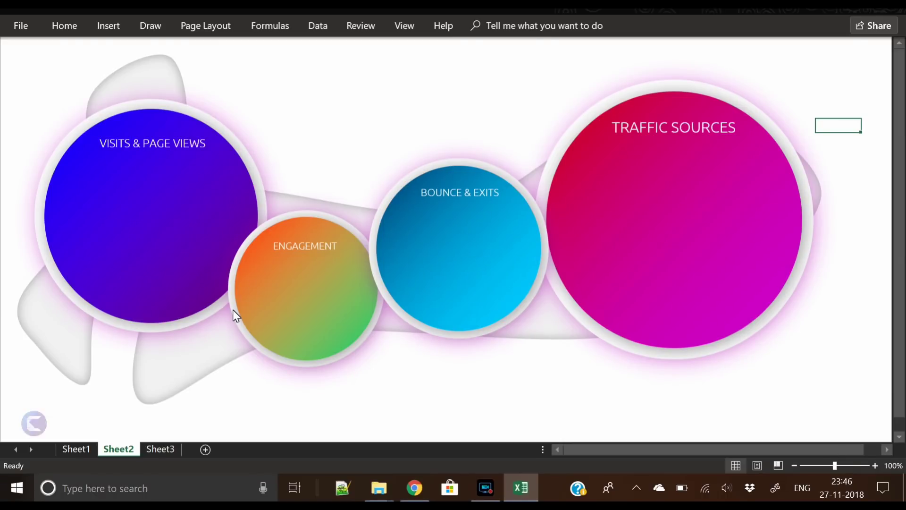
# Insert bar chart, declining line chart, network and handshake icons, and place the handshake just above the "ENGAGEMENT" heading
pyautogui.click(101, 26)
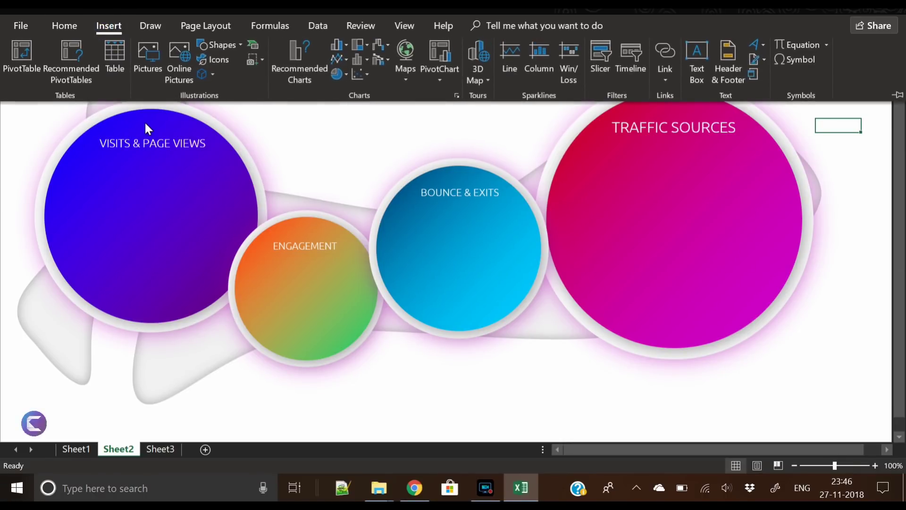
pyautogui.click(214, 59)
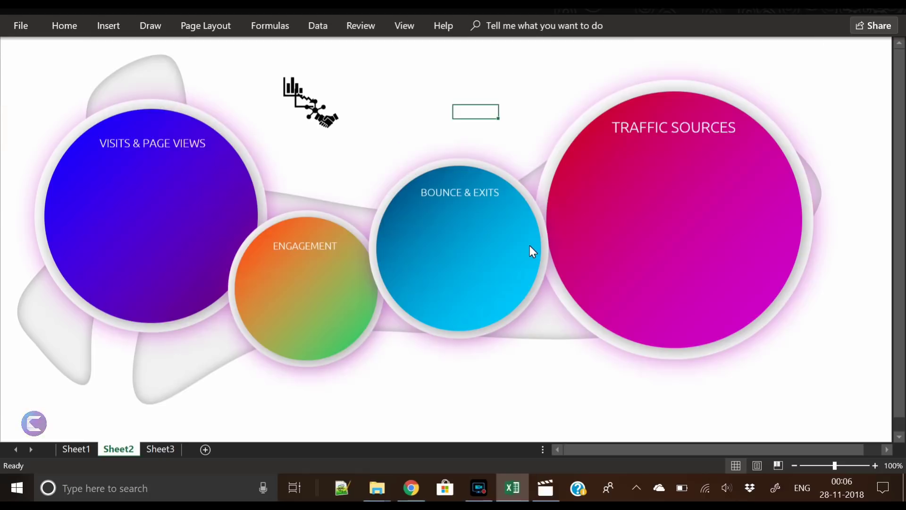
pyautogui.click(328, 125)
pyautogui.moveTo(329, 130); pyautogui.dragTo(284, 247)
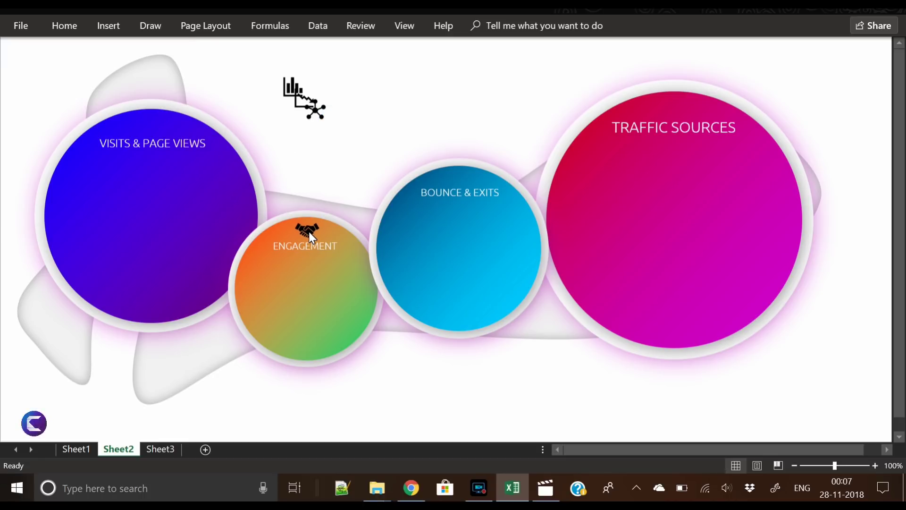
# Reduce the handshake icon to 0.8 cm high and 0.8 cm wide
pyautogui.click(309, 231)
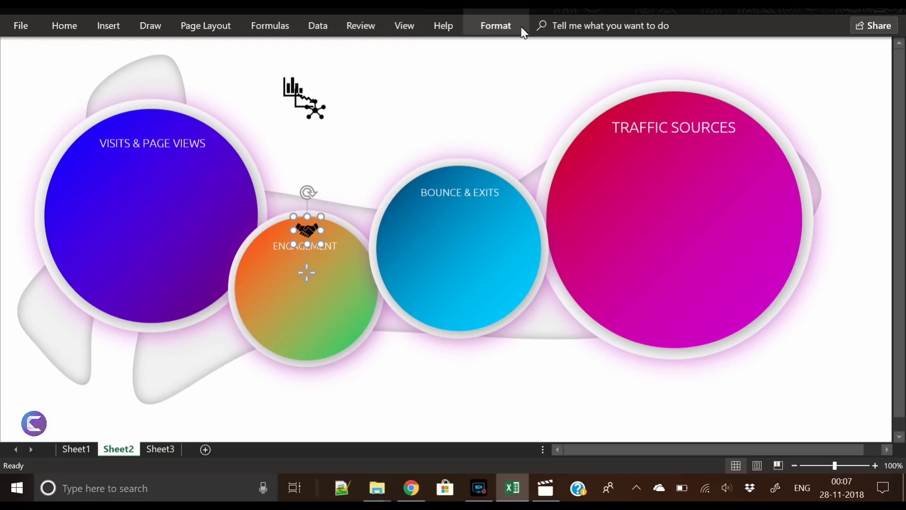
pyautogui.click(496, 27)
pyautogui.click(825, 56)
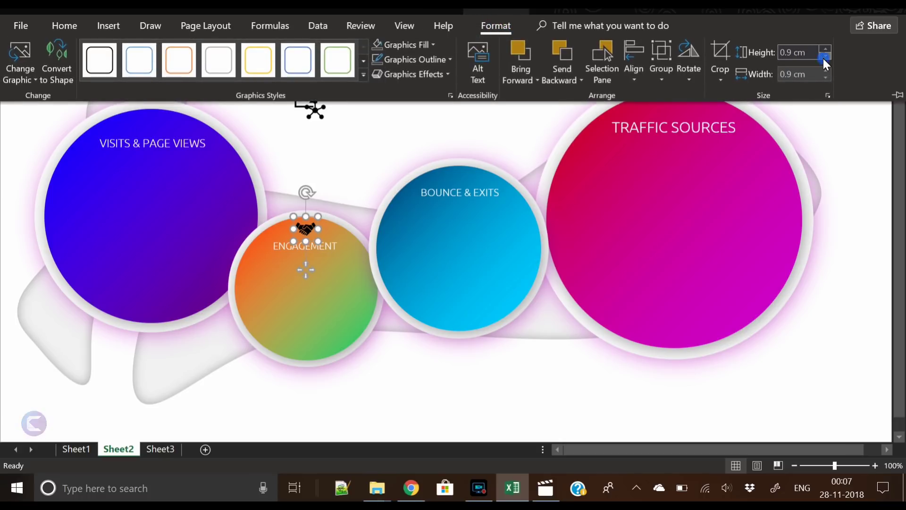
pyautogui.click(824, 56)
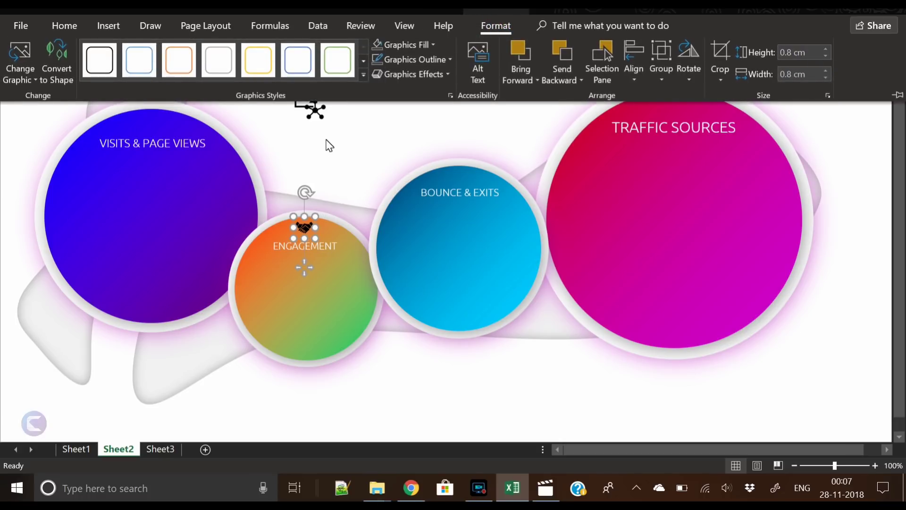
# Place the network icon centrally above the "TRAFFIC SOURCES" heading and shrink it by one size step
pyautogui.click(321, 117)
pyautogui.moveTo(318, 119); pyautogui.dragTo(674, 107)
pyautogui.click(501, 28)
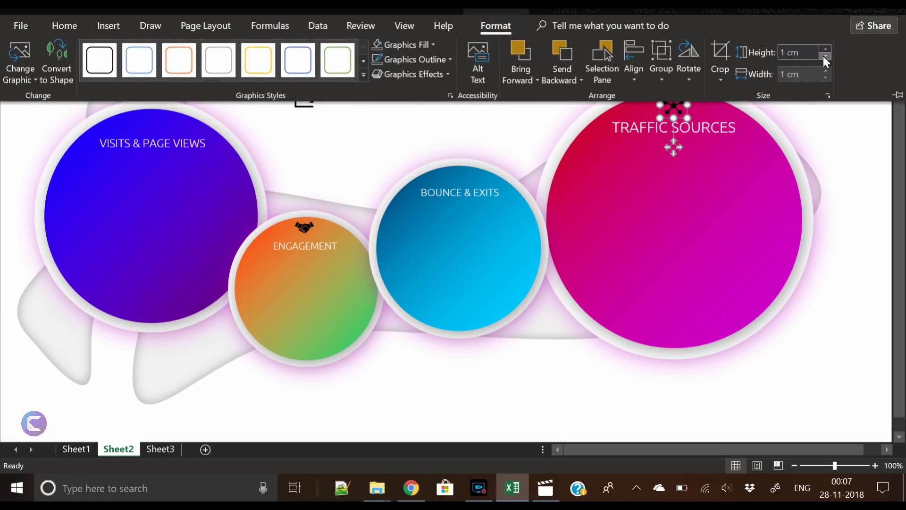
pyautogui.click(824, 56)
pyautogui.click(672, 144)
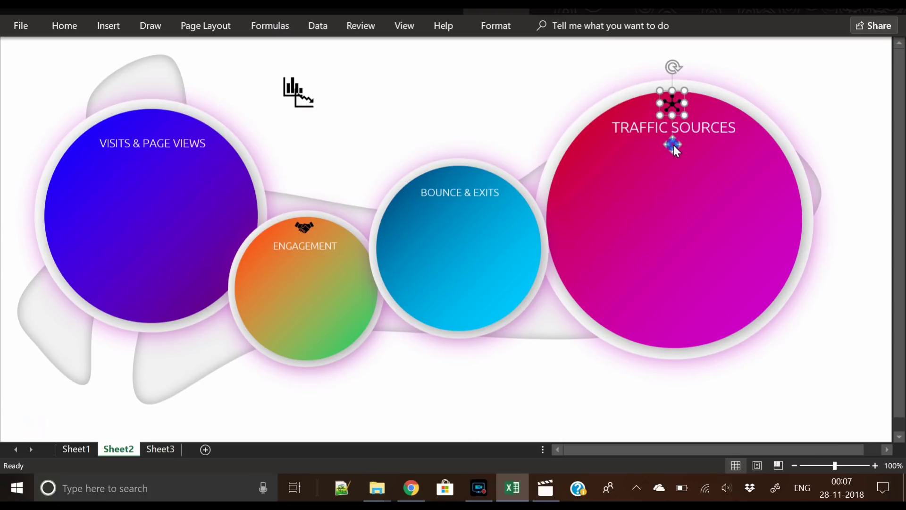
pyautogui.moveTo(672, 145); pyautogui.dragTo(675, 147)
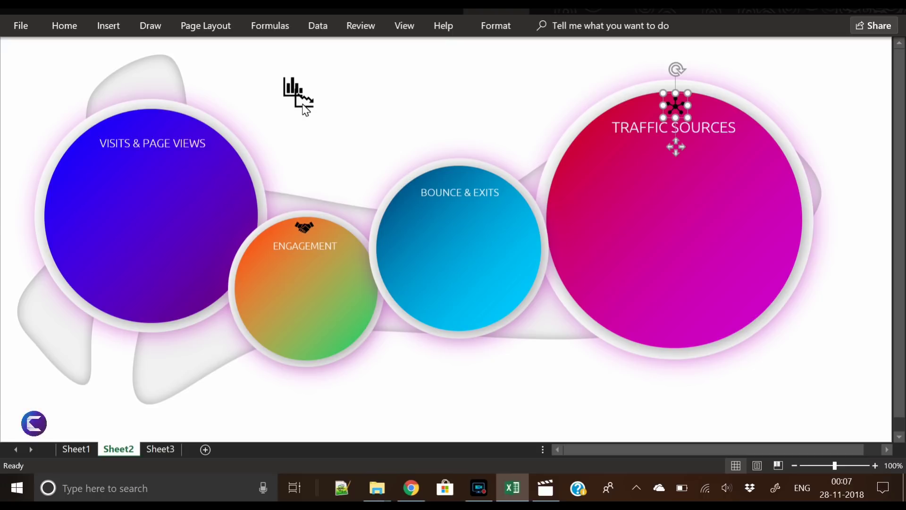
# Place the declining line chart icon above the "BOUNCE & EXITS" heading and reduce it to 0.7 cm by 0.7 cm
pyautogui.moveTo(303, 101); pyautogui.dragTo(463, 182)
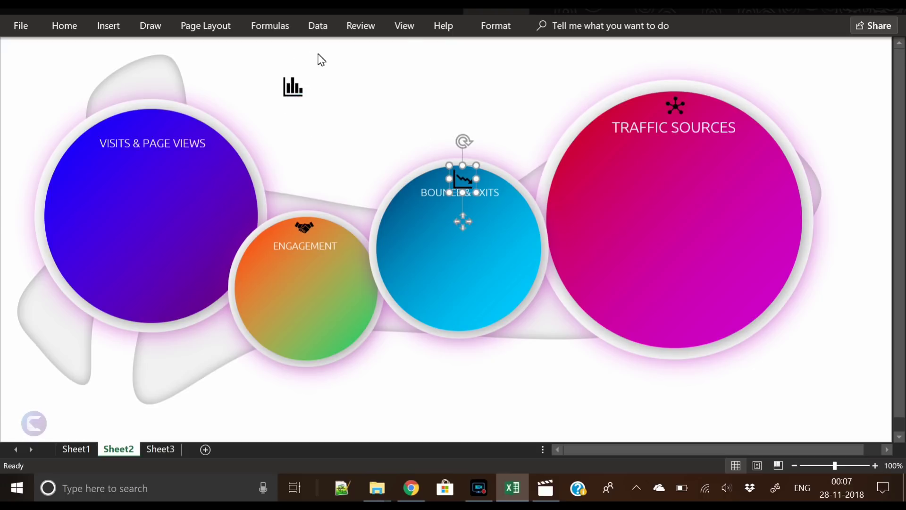
pyautogui.click(494, 24)
pyautogui.click(822, 58)
pyautogui.click(821, 58)
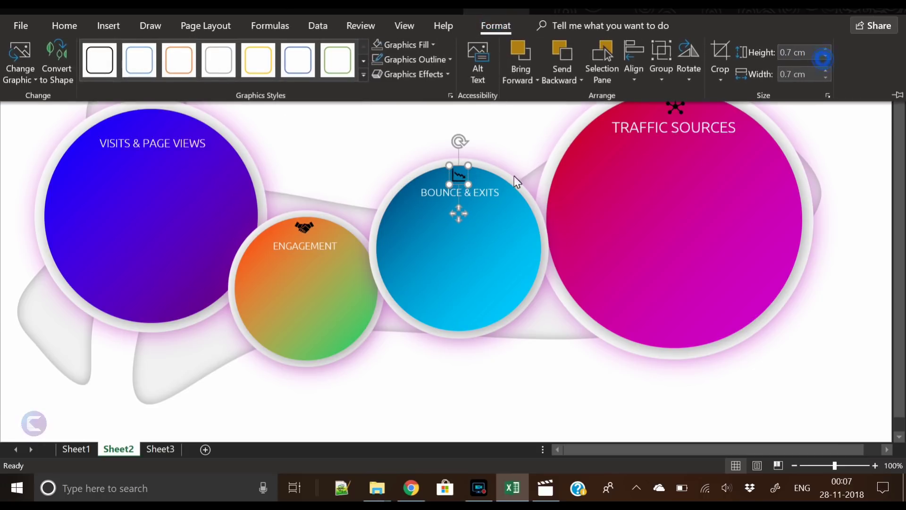
pyautogui.click(457, 215)
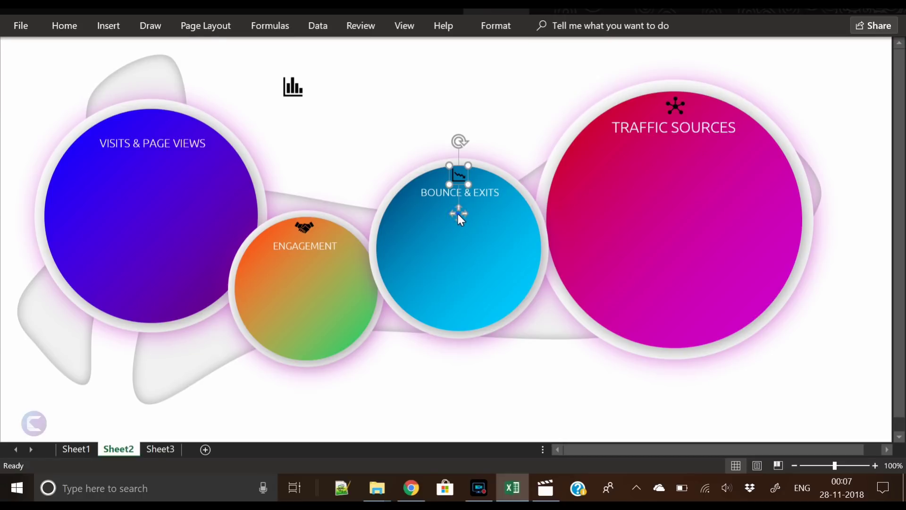
# Center the line-chart icon above the BOUNCE & EXITS heading and move the bar-chart icon above the VISITS & PAGE VIEWS heading
pyautogui.moveTo(456, 211); pyautogui.dragTo(457, 213)
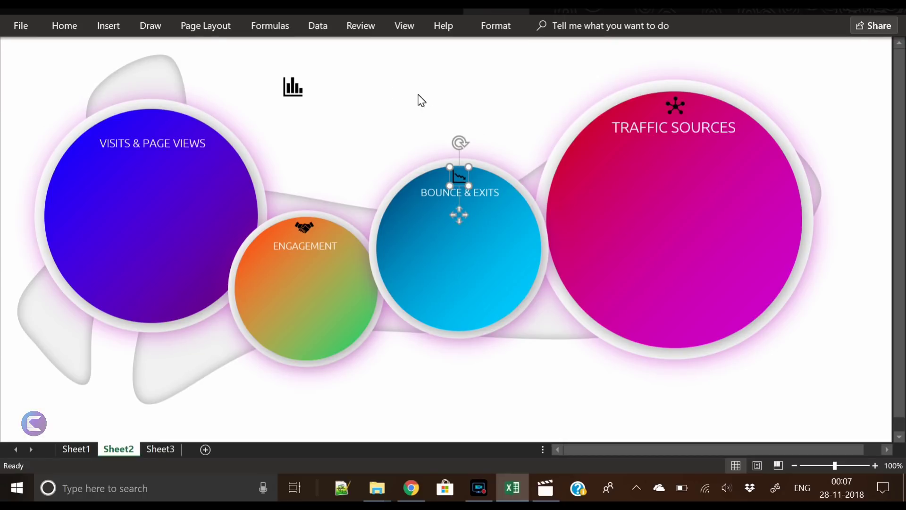
pyautogui.click(293, 89)
pyautogui.moveTo(293, 89); pyautogui.dragTo(151, 134)
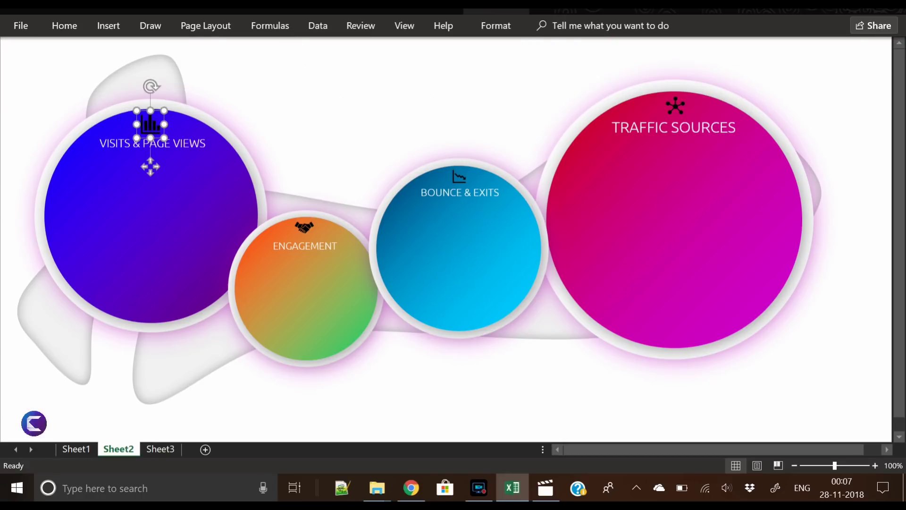
pyautogui.click(493, 42)
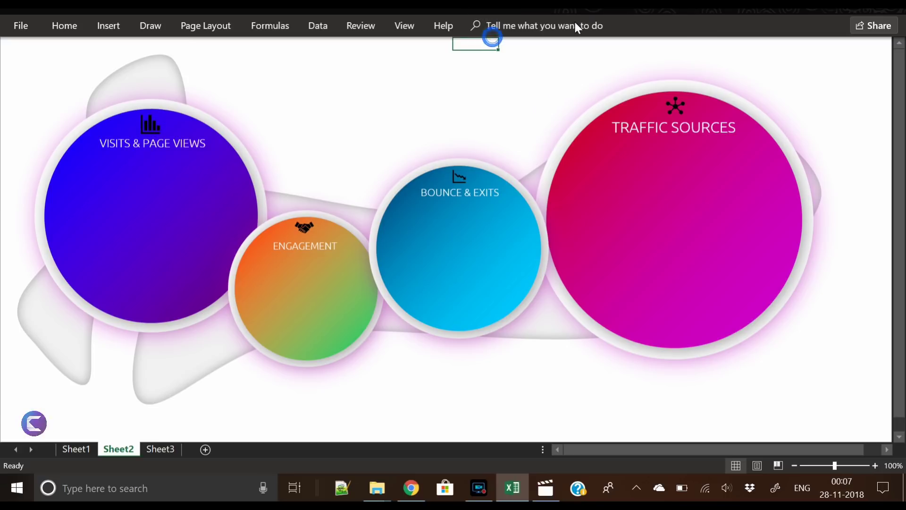
# Shrink the bar-chart icon slightly and re-center it above the VISITS & PAGE VIEWS heading
pyautogui.click(151, 125)
pyautogui.click(494, 24)
pyautogui.click(826, 56)
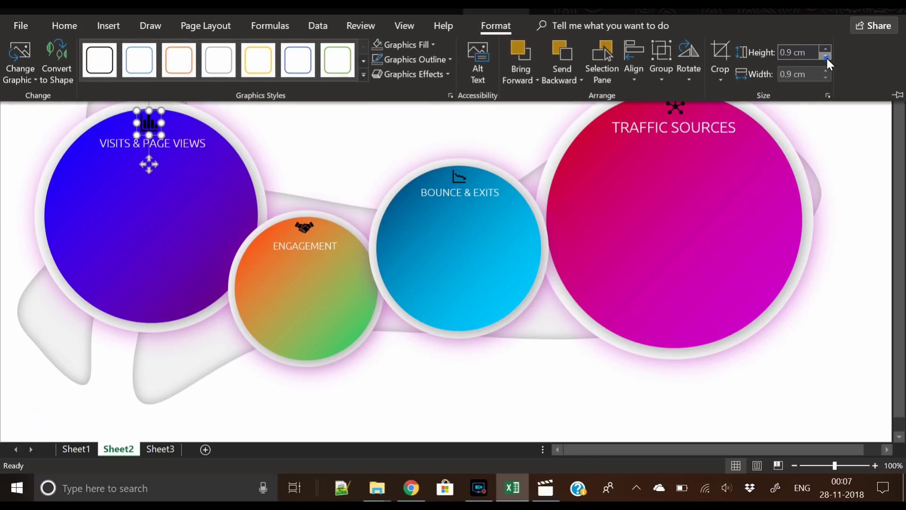
pyautogui.click(826, 56)
pyautogui.hotkey('ctrl', 'F1')
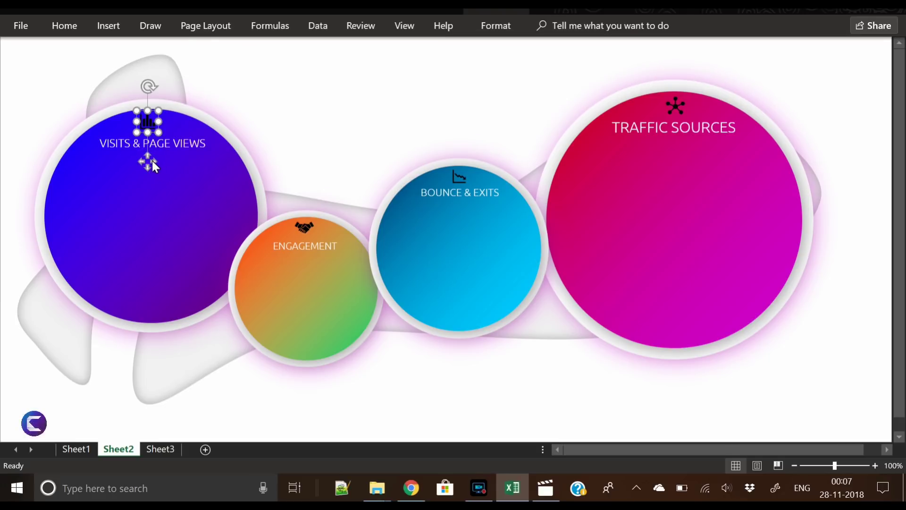
pyautogui.moveTo(149, 161); pyautogui.dragTo(150, 160)
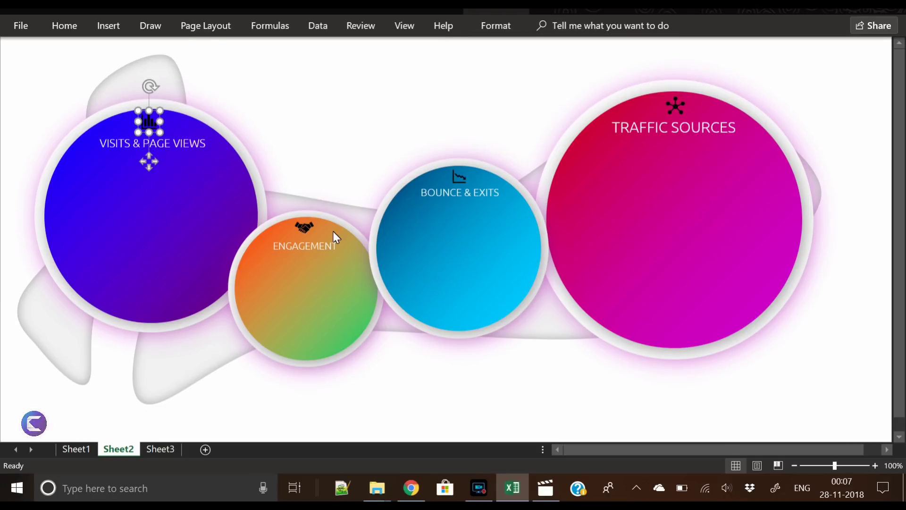
# Fill the four icons in the circles with white
pyautogui.keyDown('ctrl'); pyautogui.click(301, 231); pyautogui.keyUp('ctrl')
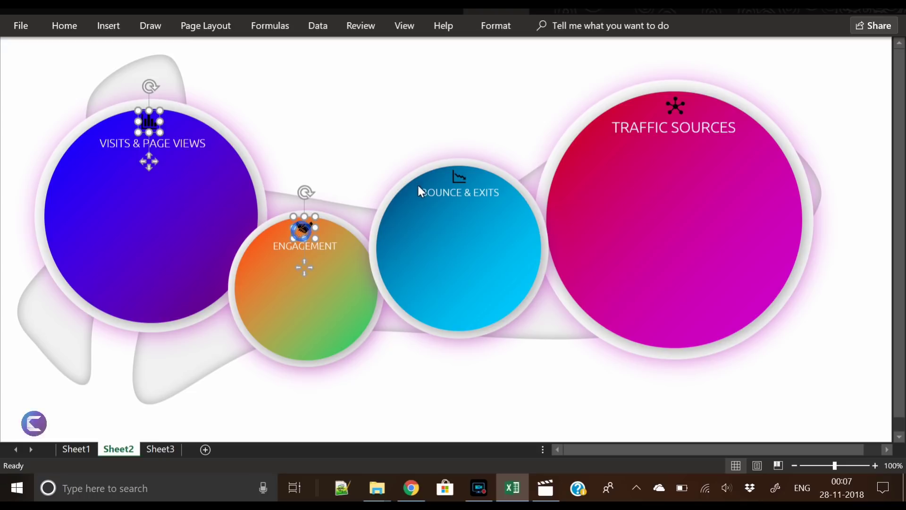
pyautogui.keyDown('ctrl'); pyautogui.click(455, 179); pyautogui.keyUp('ctrl')
pyautogui.keyDown('ctrl'); pyautogui.click(674, 104); pyautogui.keyUp('ctrl')
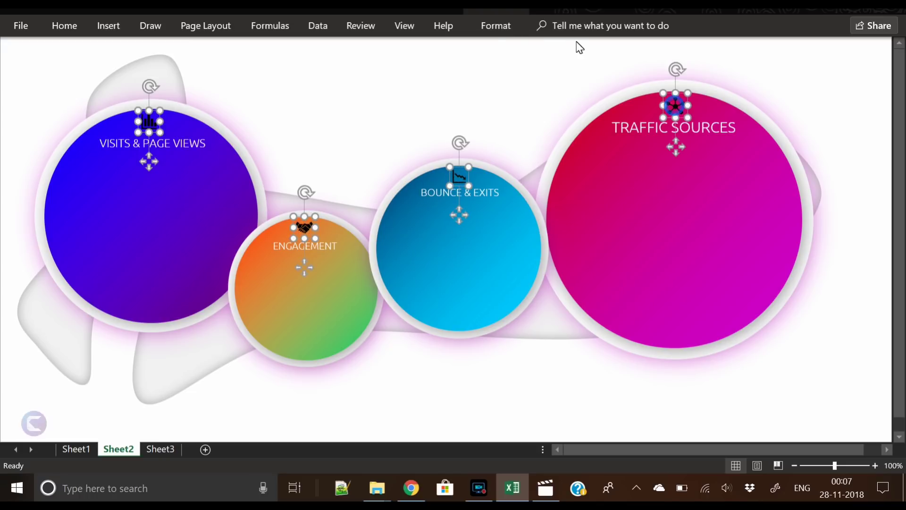
pyautogui.click(507, 27)
pyautogui.click(406, 44)
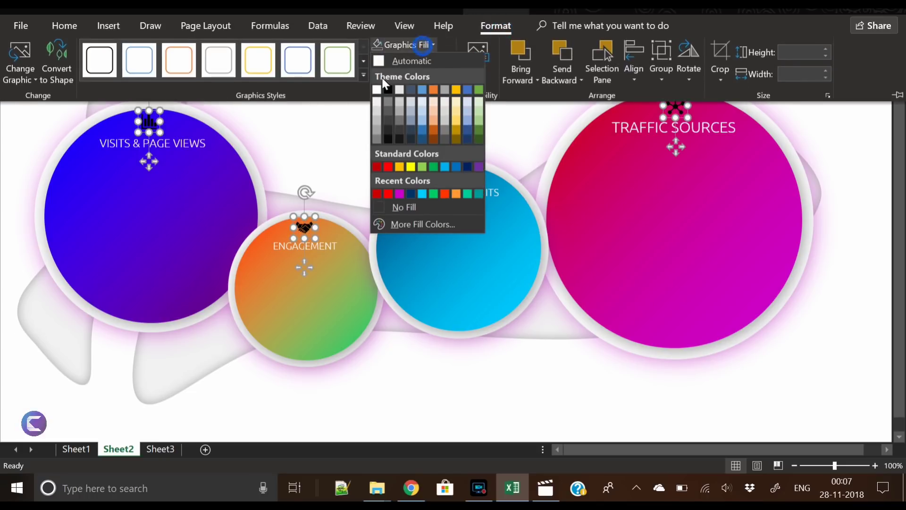
pyautogui.click(378, 89)
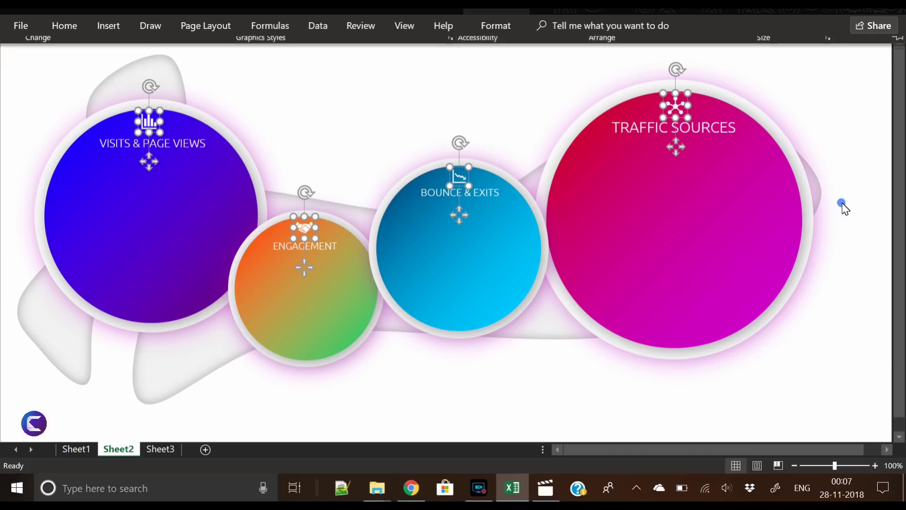
pyautogui.click(837, 116)
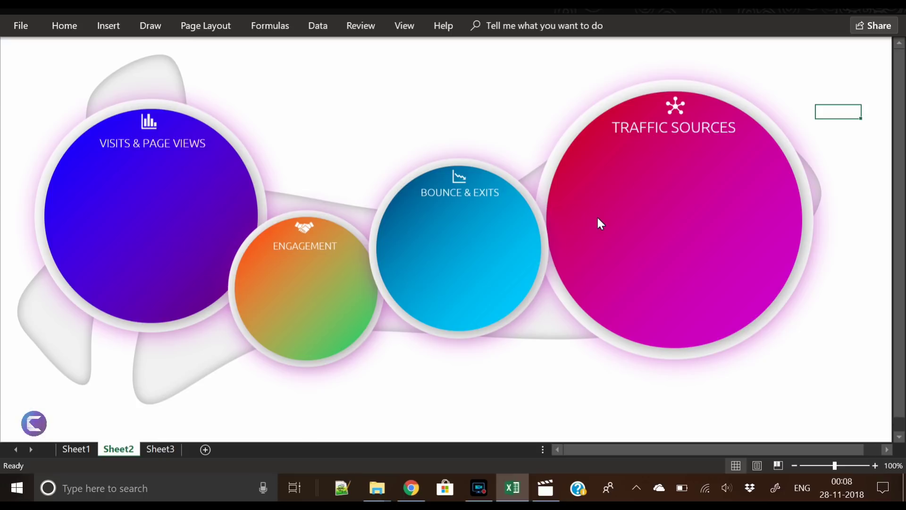
# Review the data tables on Sheet3, then return to the dashboard on Sheet2
pyautogui.click(162, 449)
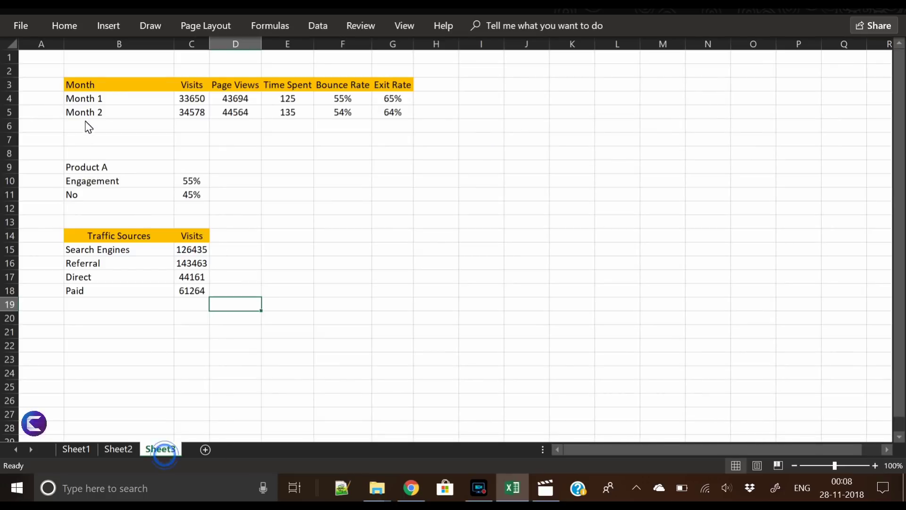
pyautogui.moveTo(76, 91); pyautogui.dragTo(431, 296)
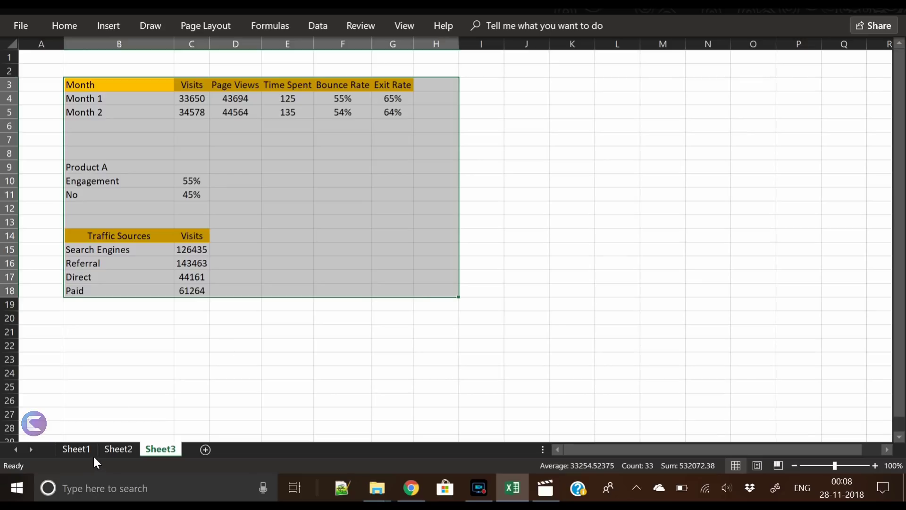
pyautogui.click(125, 447)
pyautogui.click(338, 402)
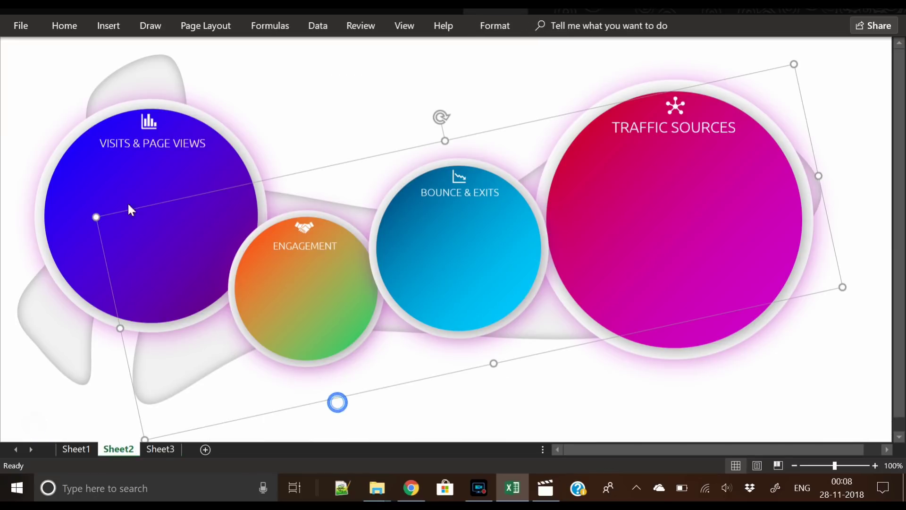
pyautogui.click(304, 113)
pyautogui.click(27, 92)
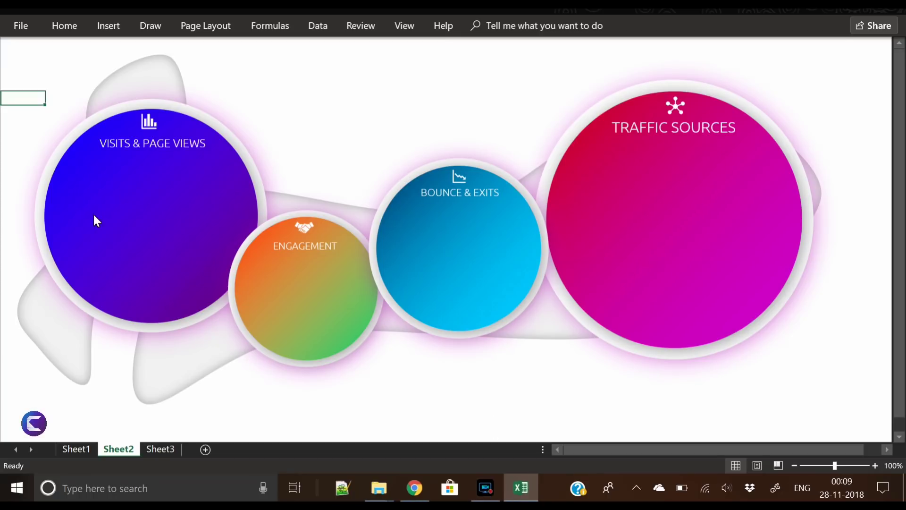
# Insert a 2-D clustered column chart on Sheet3 from the Month, Visits and Page Views data in B3:D5
pyautogui.click(160, 449)
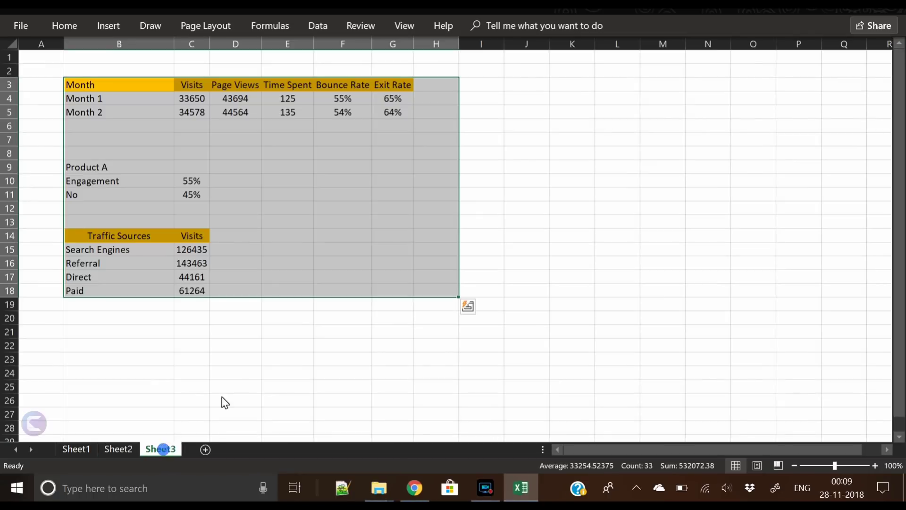
pyautogui.click(133, 110)
pyautogui.moveTo(112, 83); pyautogui.dragTo(226, 113)
pyautogui.click(110, 26)
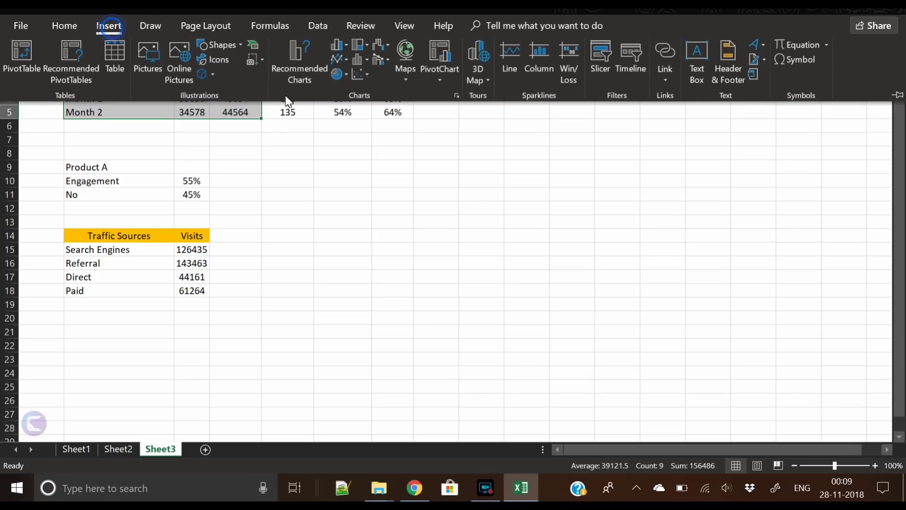
pyautogui.click(338, 44)
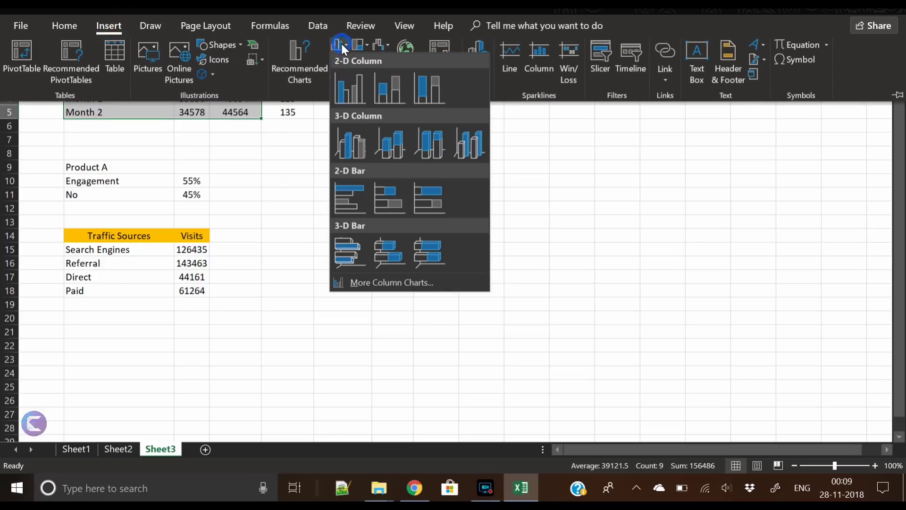
pyautogui.click(346, 90)
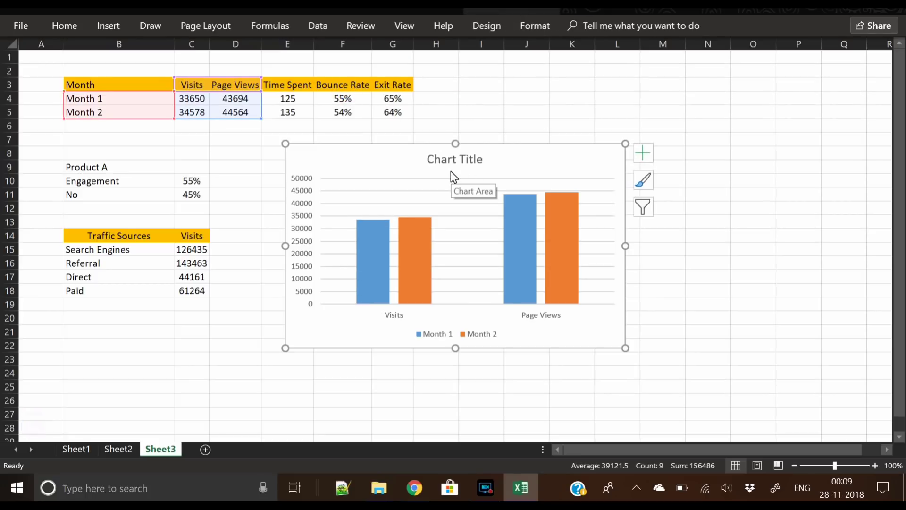
# Move the column chart from Sheet3 to Sheet2 and shrink it to fit inside the VISITS & PAGE VIEWS circle
pyautogui.press('Delete')
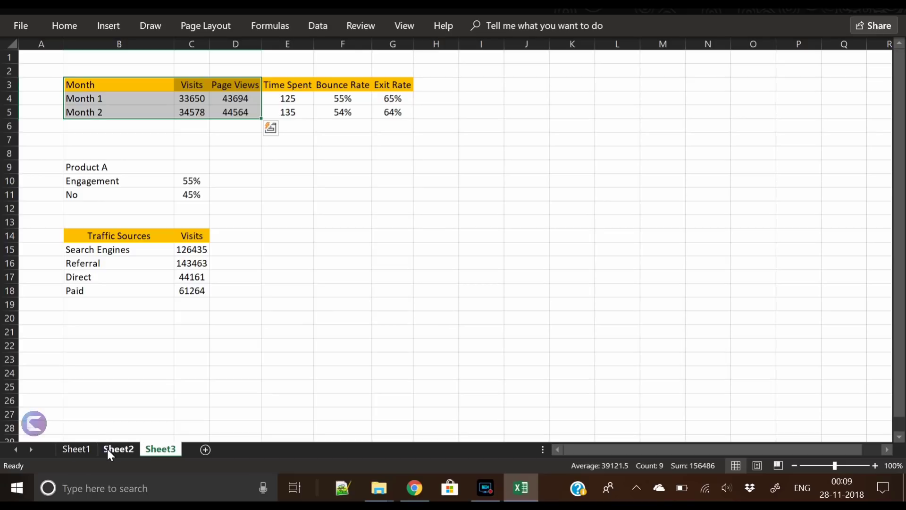
pyautogui.click(106, 449)
pyautogui.hotkey('ctrl', 'v')
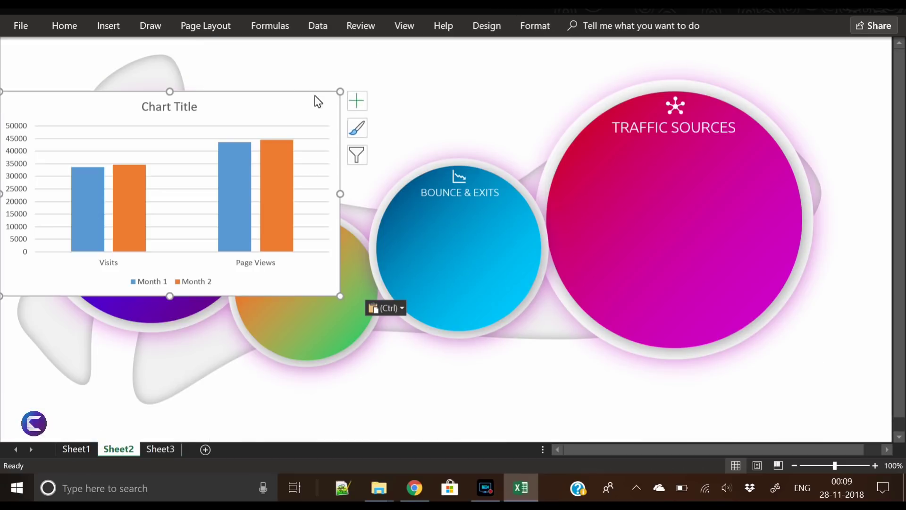
pyautogui.moveTo(247, 115); pyautogui.dragTo(317, 181)
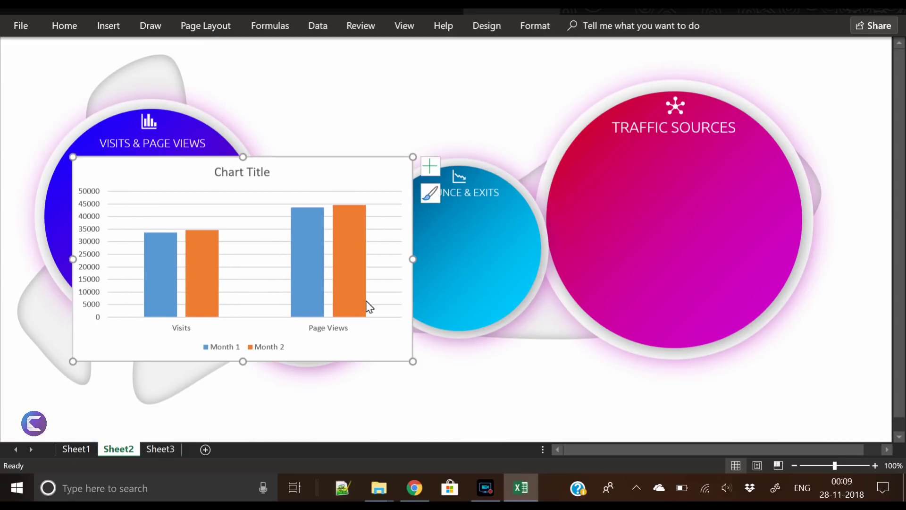
pyautogui.moveTo(412, 361); pyautogui.dragTo(230, 280)
pyautogui.moveTo(196, 172); pyautogui.dragTo(196, 181)
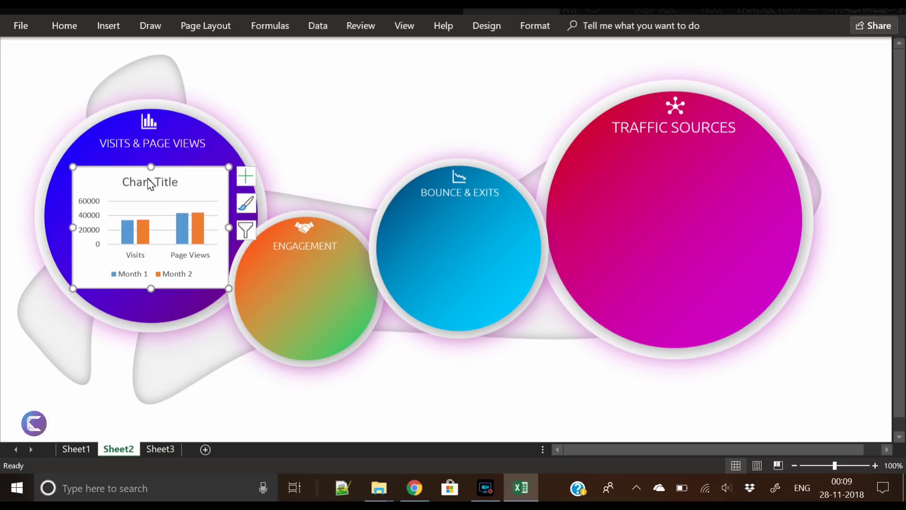
# Delete the title, vertical axis and horizontal gridlines from the Visits and Page Views column chart
pyautogui.click(146, 178)
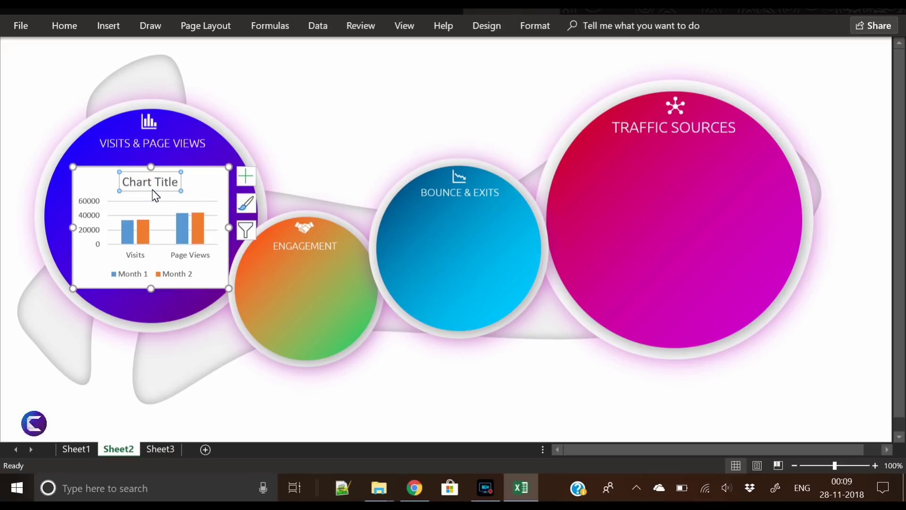
pyautogui.press('Delete')
pyautogui.click(89, 216)
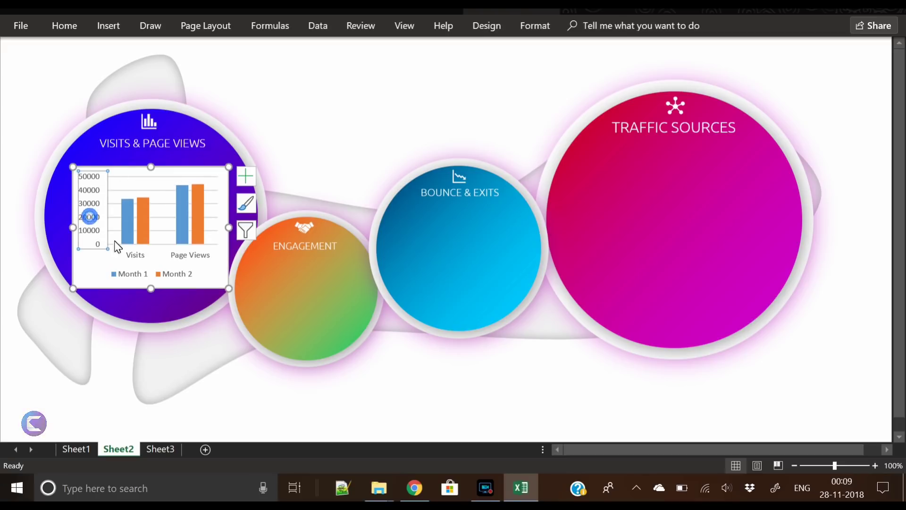
pyautogui.press('Delete')
pyautogui.click(127, 278)
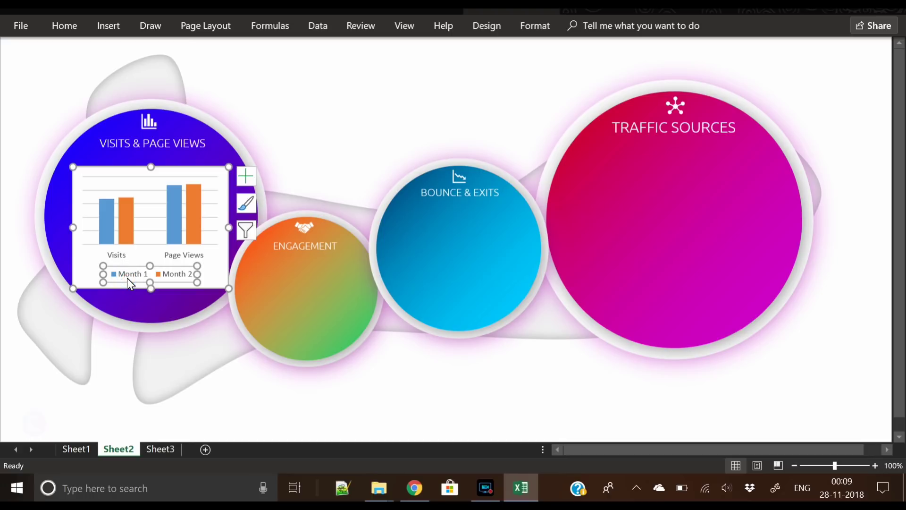
pyautogui.click(130, 178)
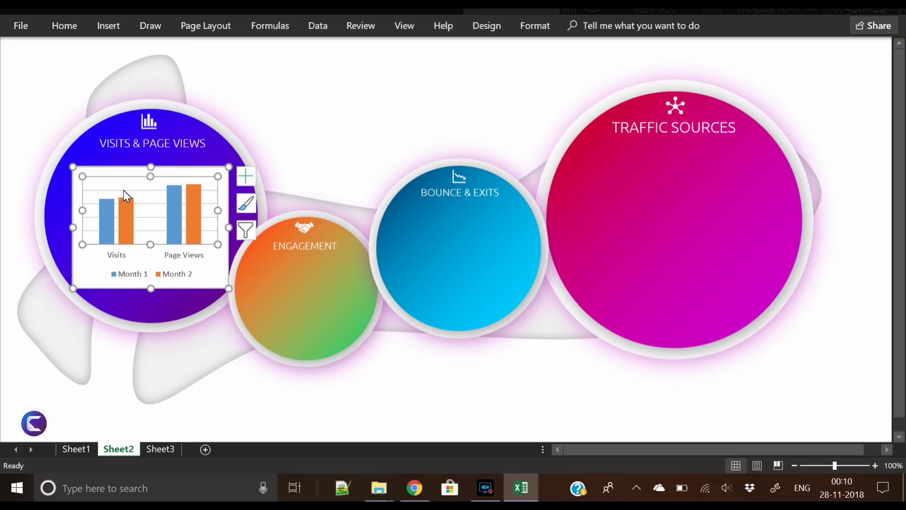
pyautogui.click(123, 189)
pyautogui.press('Delete')
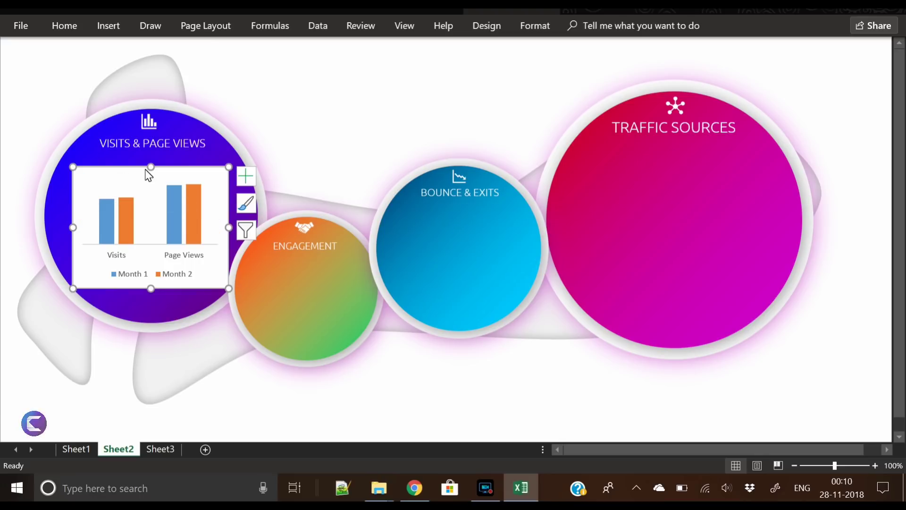
# Fine-tune the chart frame by raising its top and bottom edges and widening it slightly, and deselect it
pyautogui.moveTo(151, 167); pyautogui.dragTo(151, 158)
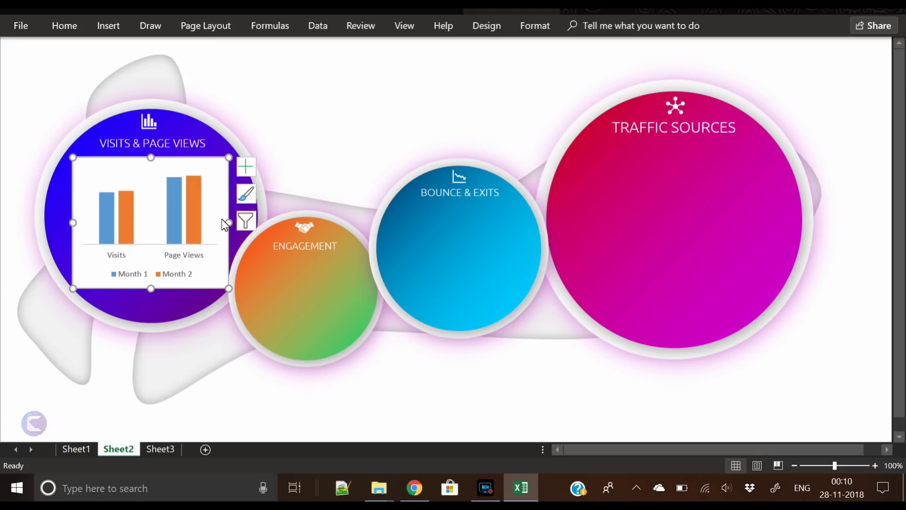
pyautogui.moveTo(228, 223); pyautogui.dragTo(230, 225)
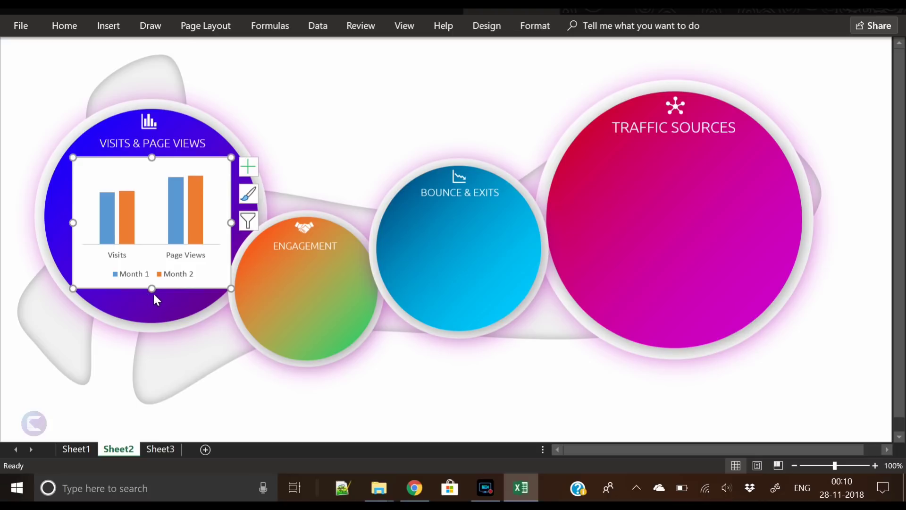
pyautogui.moveTo(152, 289); pyautogui.dragTo(152, 283)
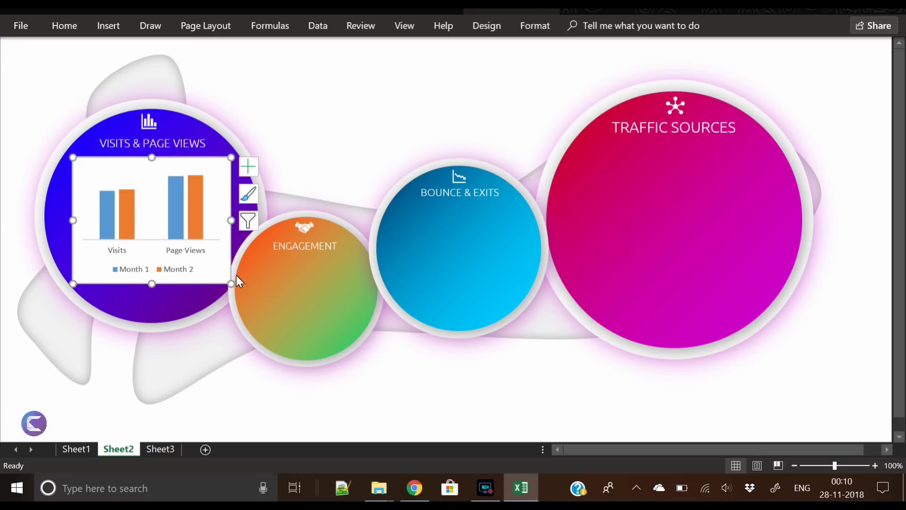
pyautogui.click(254, 258)
pyautogui.click(272, 223)
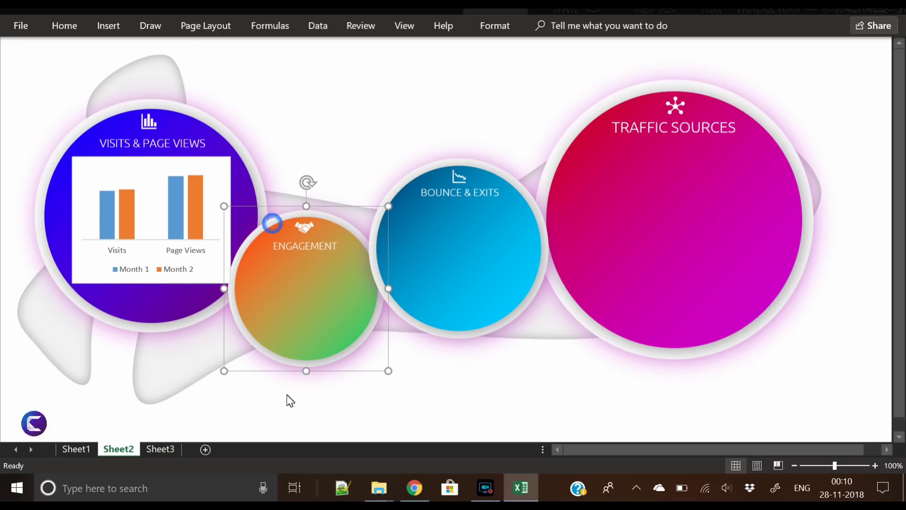
pyautogui.click(240, 403)
pyautogui.click(401, 401)
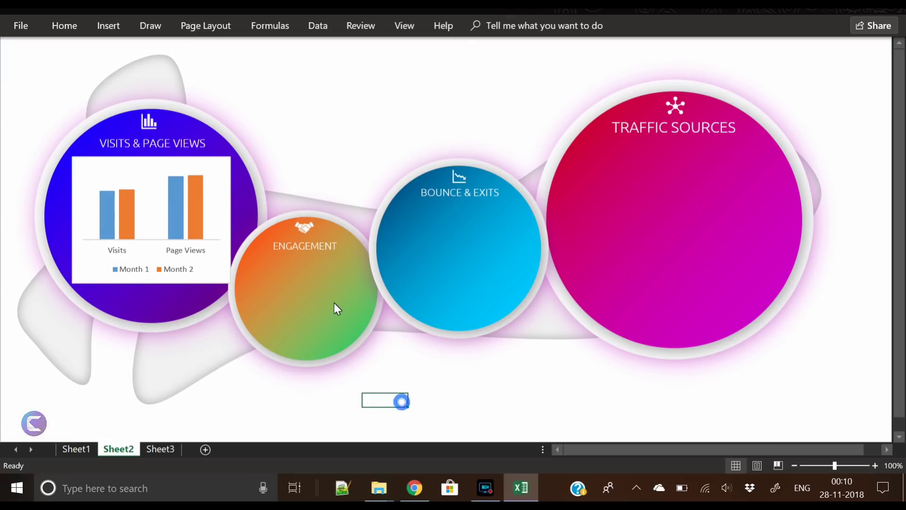
# Bring the ENGAGEMENT circle together with its handshake icon and label to the front, above the column chart, and deselect them
pyautogui.click(335, 311)
pyautogui.click(301, 228)
pyautogui.keyDown('ctrl'); pyautogui.click(285, 247); pyautogui.keyUp('ctrl')
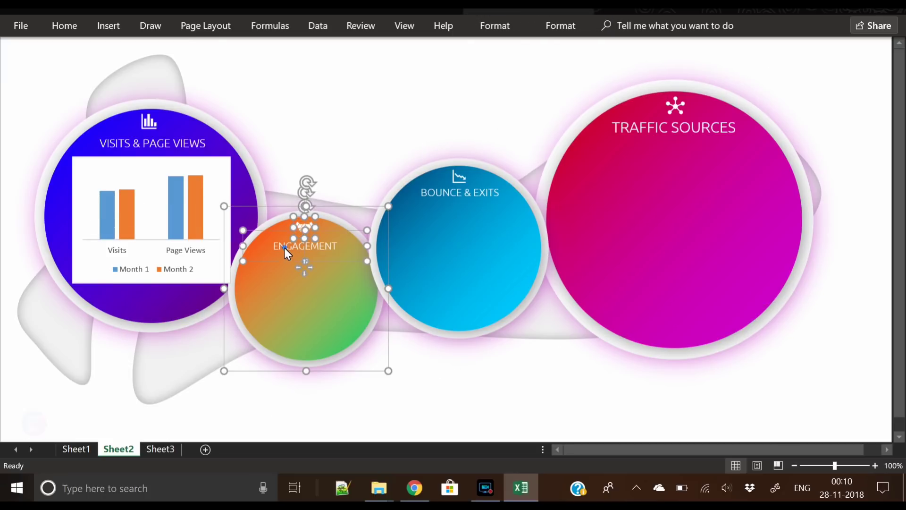
pyautogui.rightClick(295, 233)
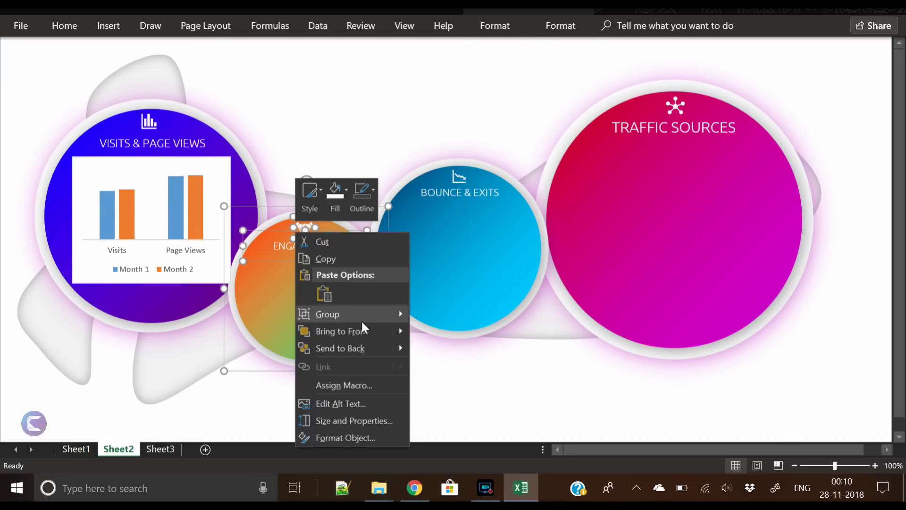
pyautogui.click(384, 330)
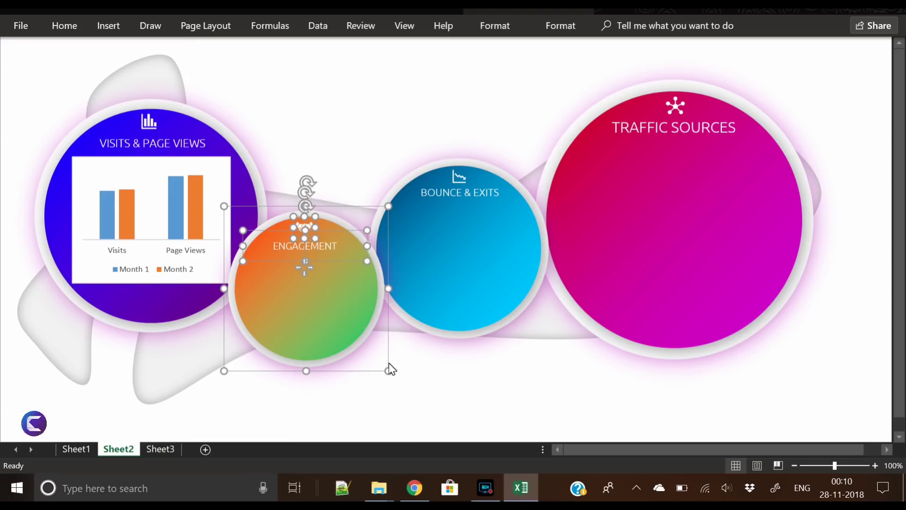
pyautogui.click(430, 413)
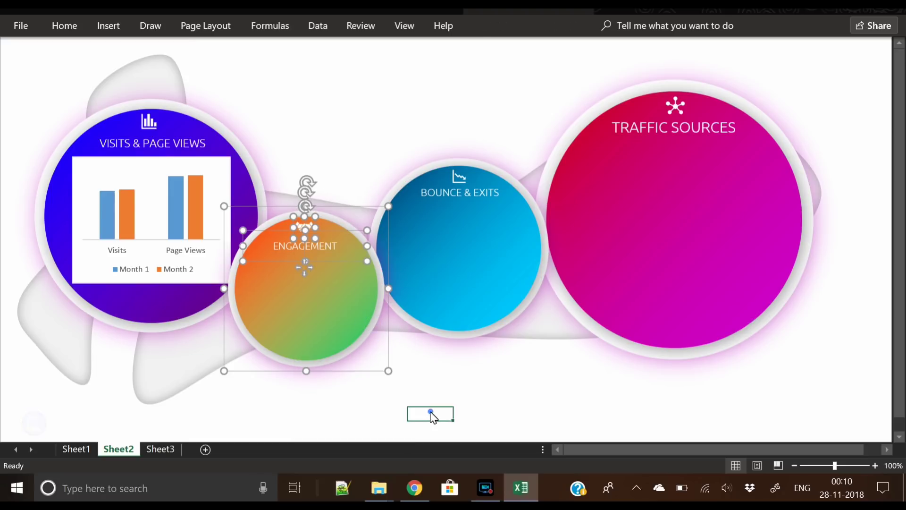
# Remove the fill and border from the chart area of the Visits and Page Views column chart
pyautogui.click(182, 277)
pyautogui.rightClick(223, 270)
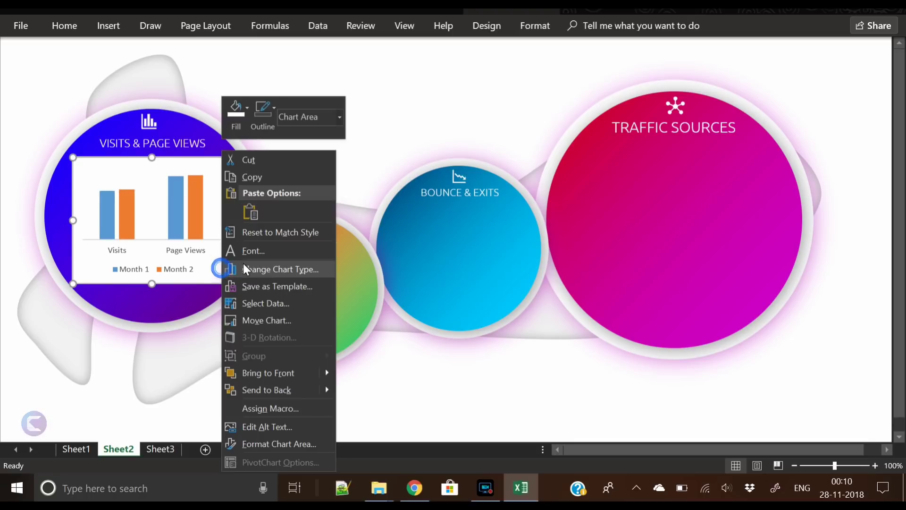
pyautogui.click(269, 444)
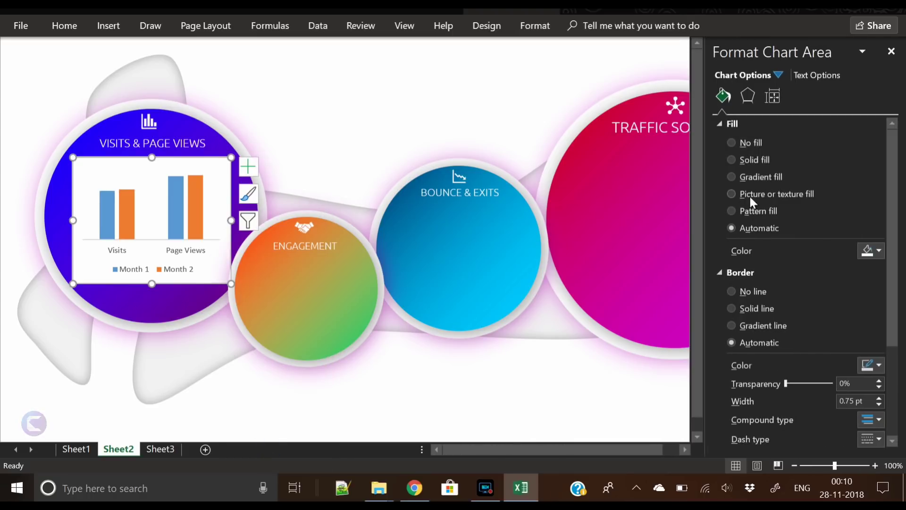
pyautogui.click(755, 143)
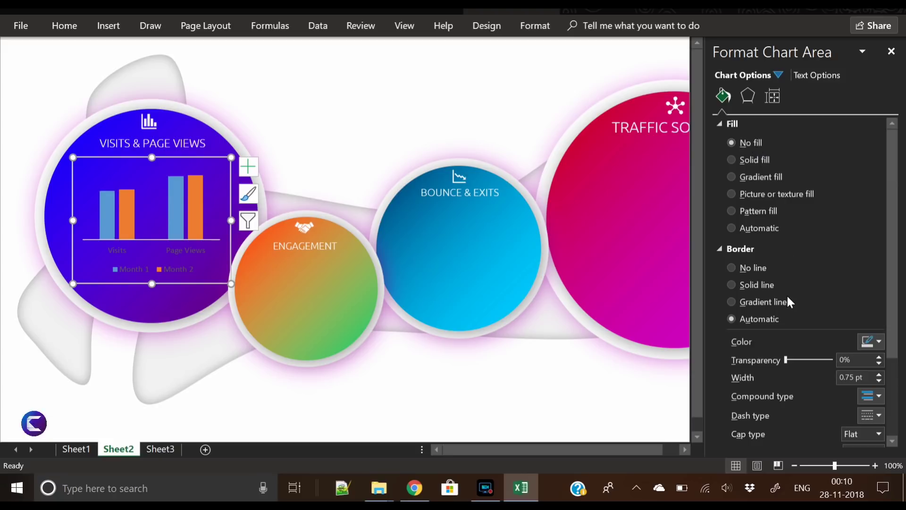
pyautogui.click(751, 267)
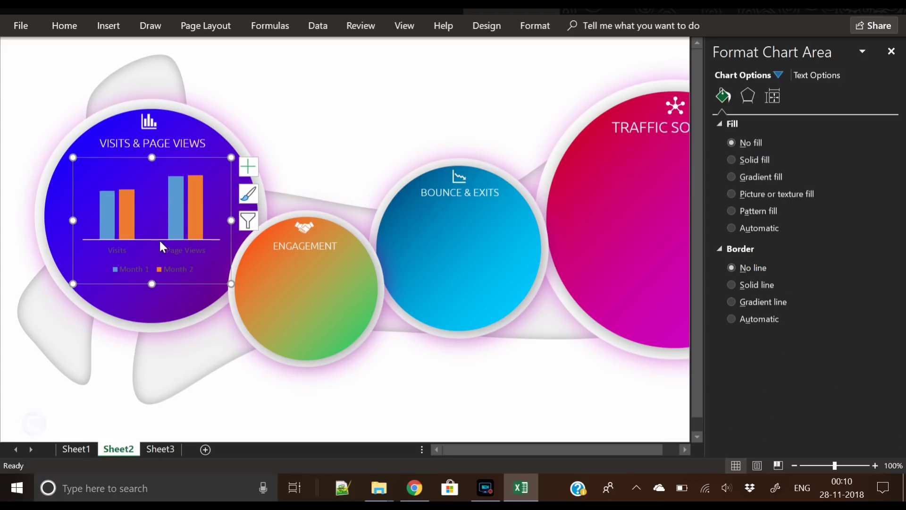
# Set the column chart's text to white in the Ubuntu Light font
pyautogui.click(47, 26)
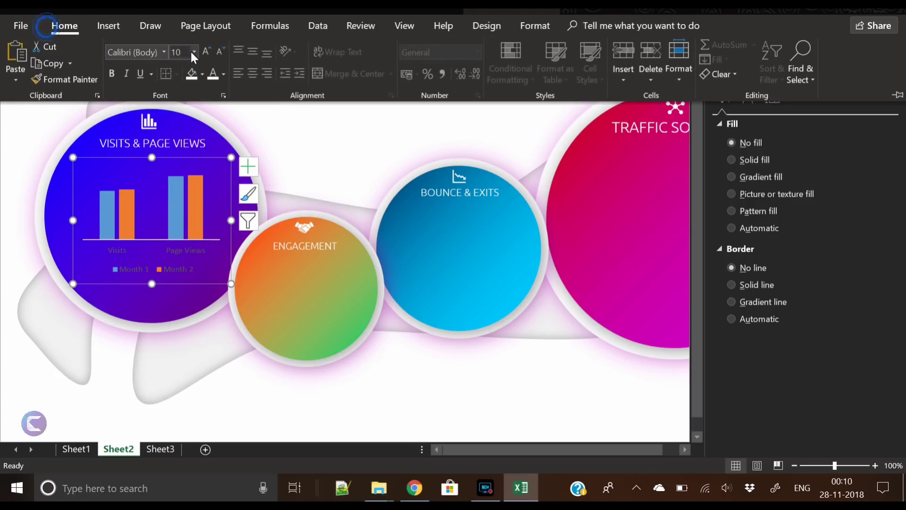
pyautogui.click(213, 73)
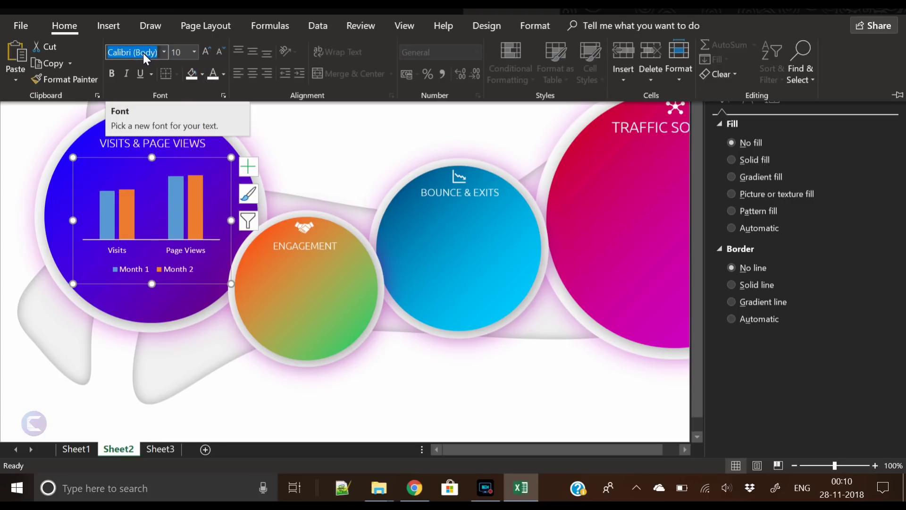
pyautogui.write('Ubuntu Light')
pyautogui.press('Return')
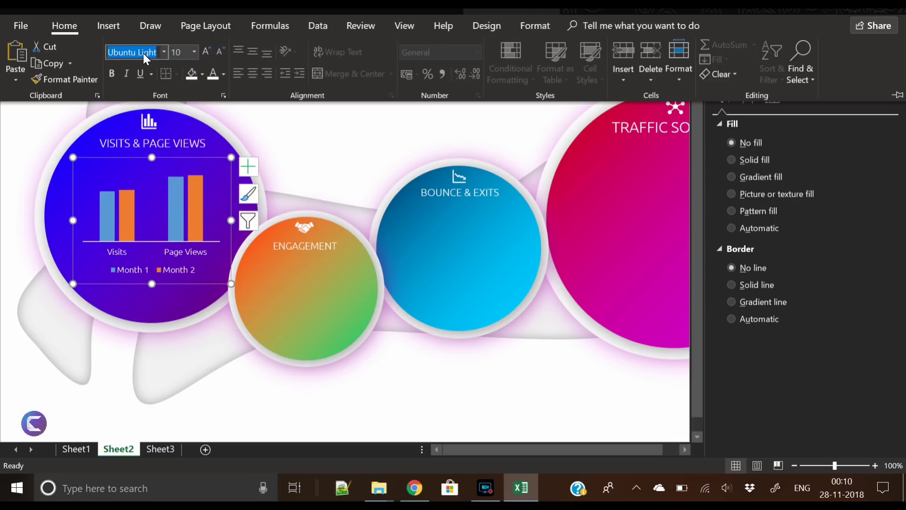
# Reduce the chart text to size 6 and enlarge the chart frame slightly within the VISITS & PAGE VIEWS circle
pyautogui.doubleClick(221, 51)
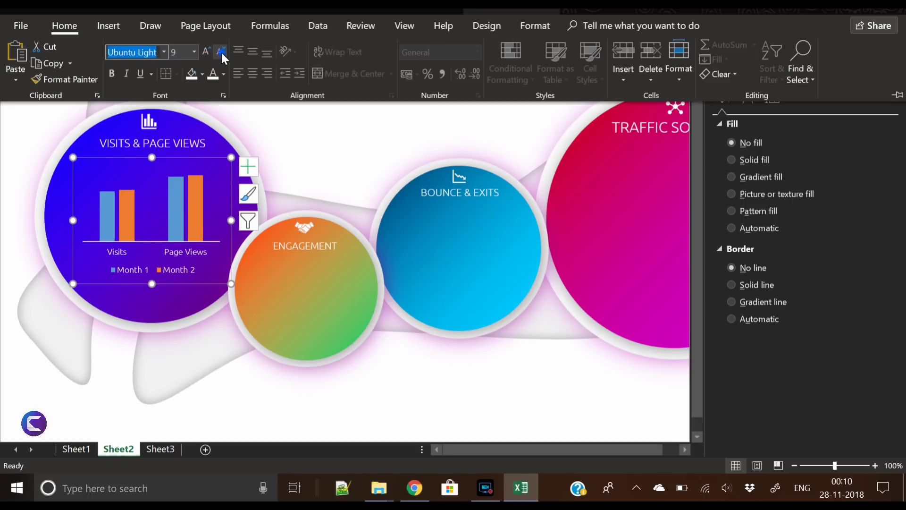
pyautogui.click(221, 51)
pyautogui.click(221, 51)
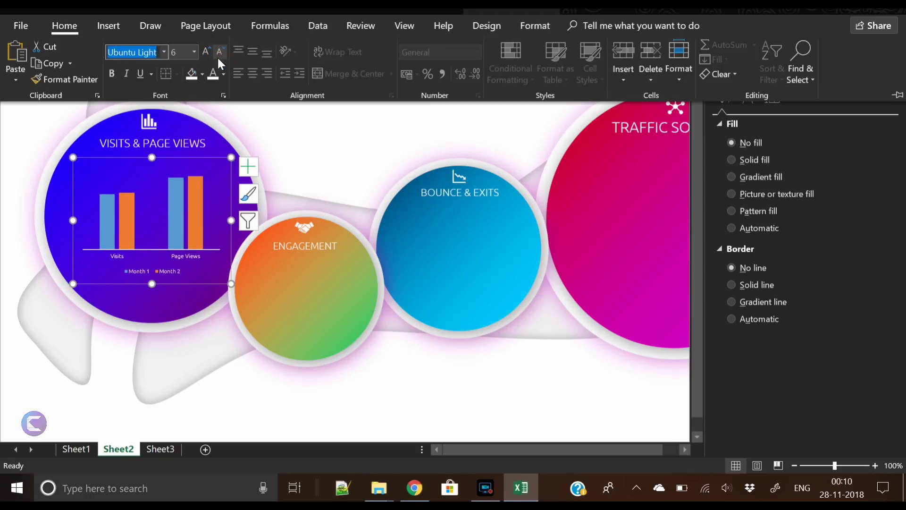
pyautogui.hotkey('ctrl', 'F1')
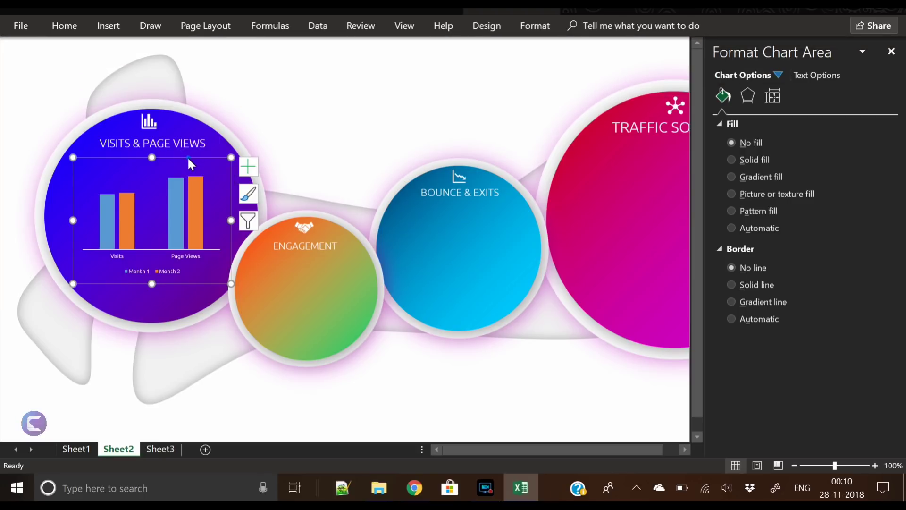
pyautogui.moveTo(188, 160)
pyautogui.mouseDown()
pyautogui.moveTo(188, 171)
pyautogui.moveTo(186, 163)
pyautogui.moveTo(235, 161)
pyautogui.mouseUp()
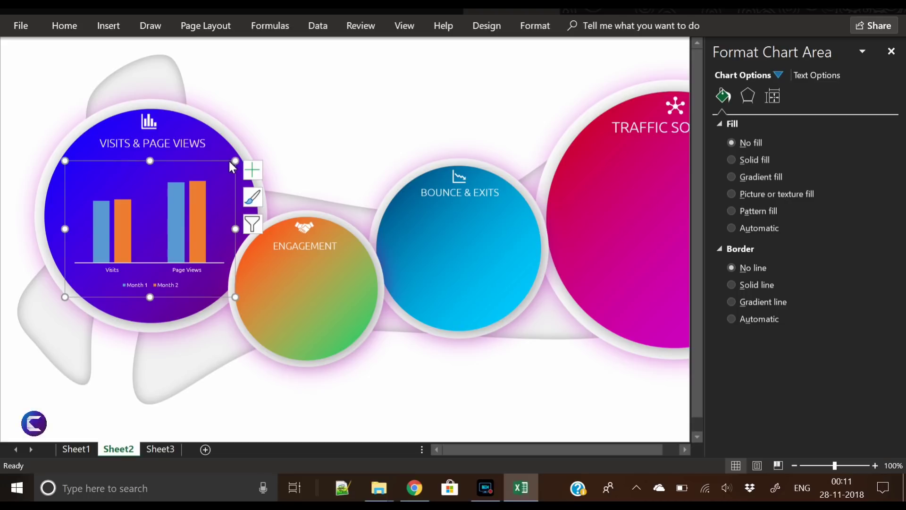
# Set the column series' gap width to 117% and series overlap to 0%
pyautogui.click(116, 219)
pyautogui.click(771, 96)
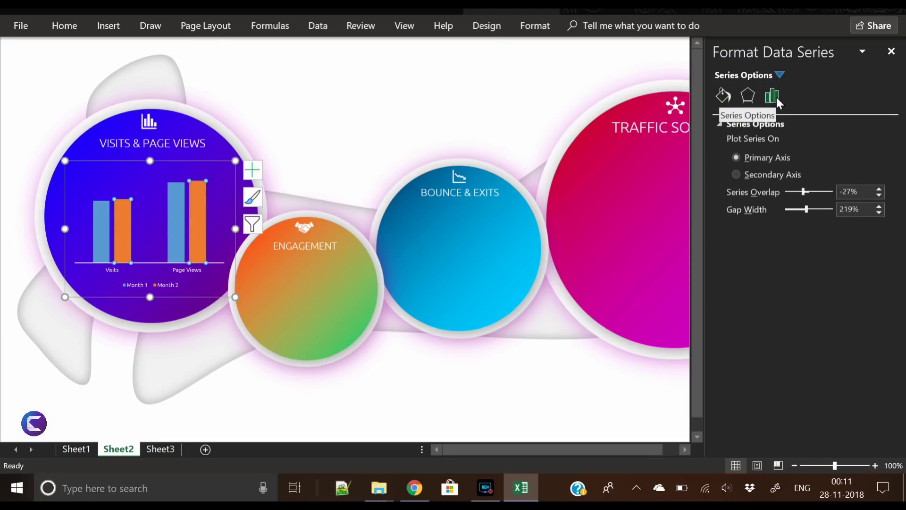
pyautogui.moveTo(806, 209)
pyautogui.mouseDown()
pyautogui.moveTo(791, 208)
pyautogui.moveTo(808, 209)
pyautogui.moveTo(793, 208)
pyautogui.moveTo(797, 193)
pyautogui.moveTo(809, 192)
pyautogui.mouseUp()
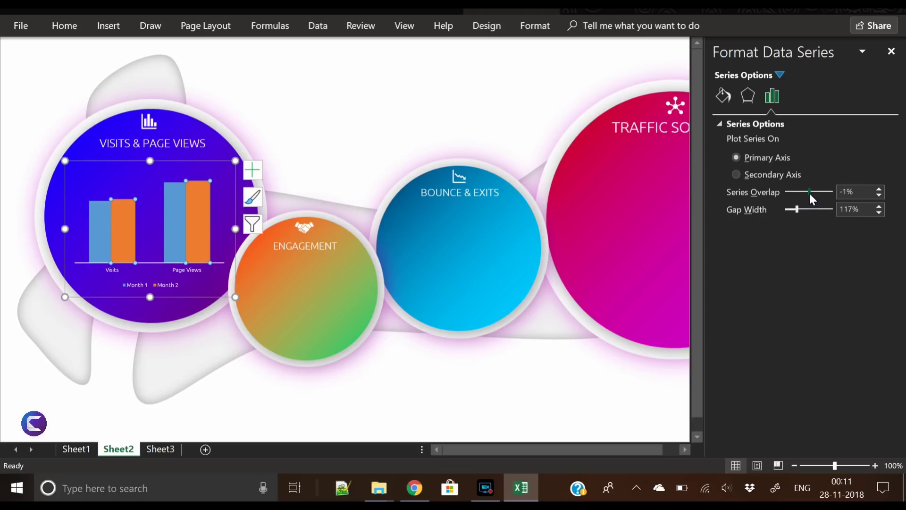
pyautogui.click(879, 190)
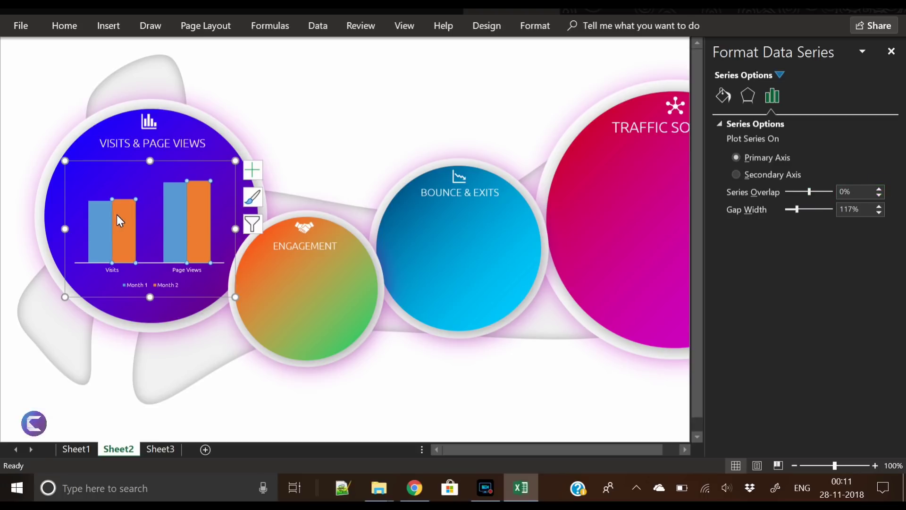
pyautogui.click(121, 384)
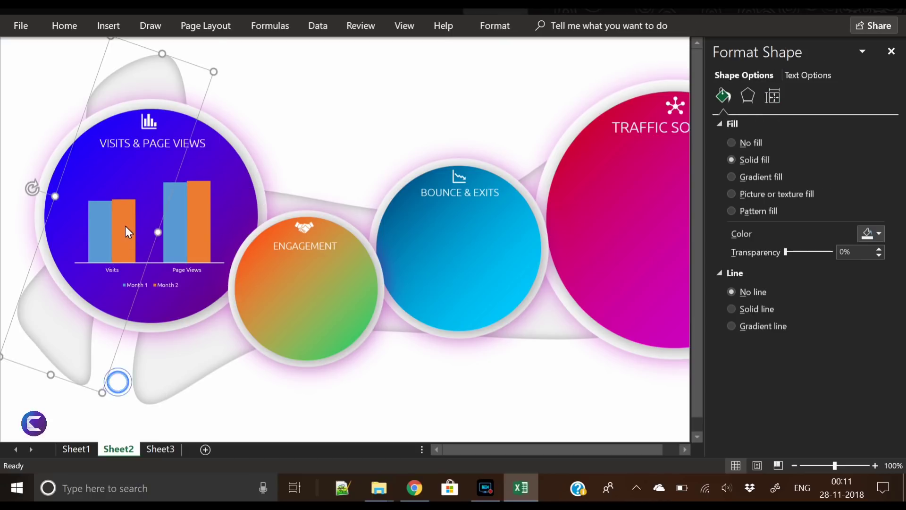
# Give both the Month 1 and Month 2 columns a solid off-white fill
pyautogui.click(104, 226)
pyautogui.click(101, 225)
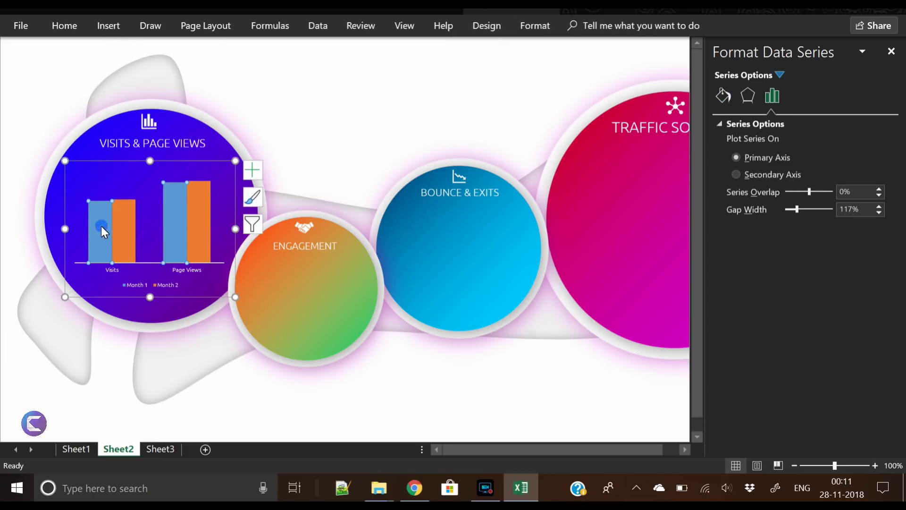
pyautogui.click(724, 98)
pyautogui.click(761, 158)
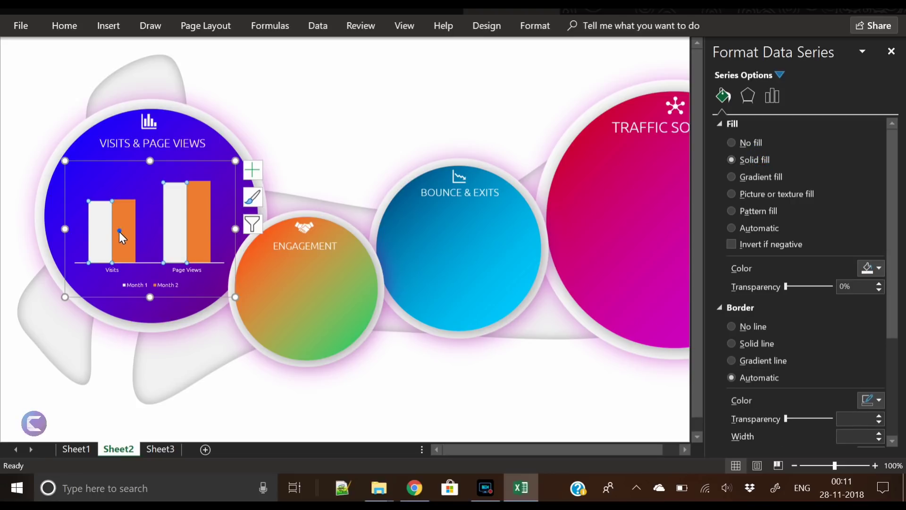
pyautogui.click(119, 231)
pyautogui.click(770, 159)
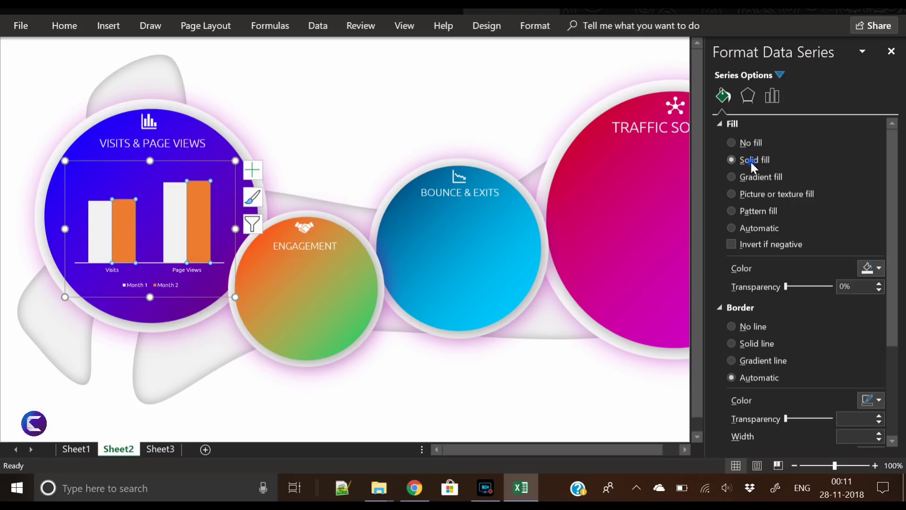
pyautogui.click(21, 209)
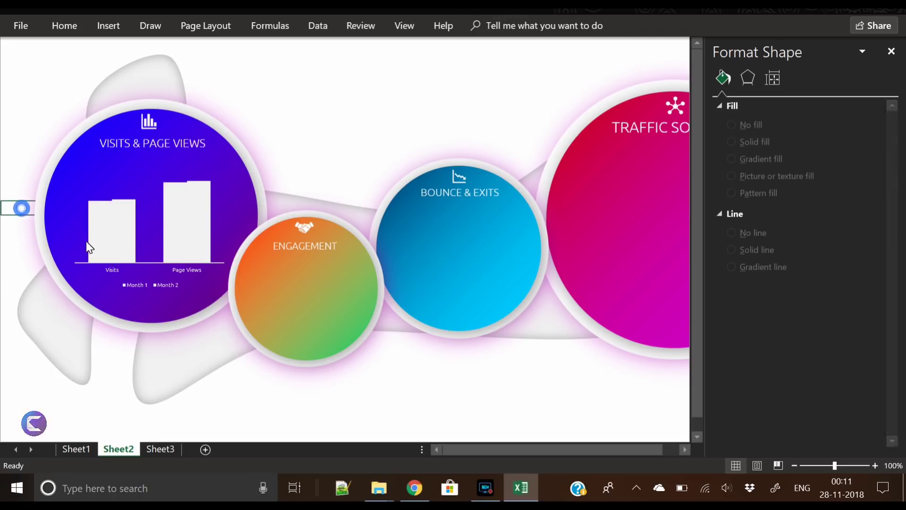
# Set the fill transparency to 15% for the Month 1 columns and 0% for the Month 2 columns
pyautogui.click(106, 236)
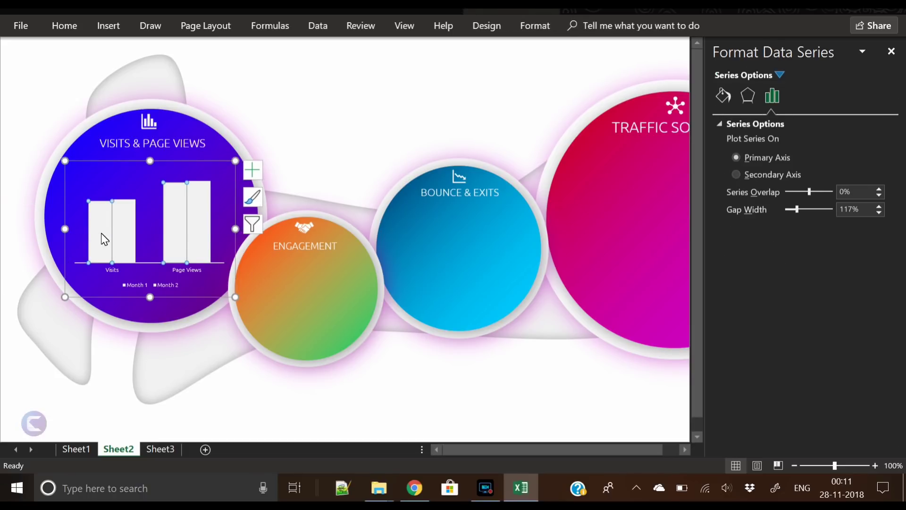
pyautogui.moveTo(106, 236)
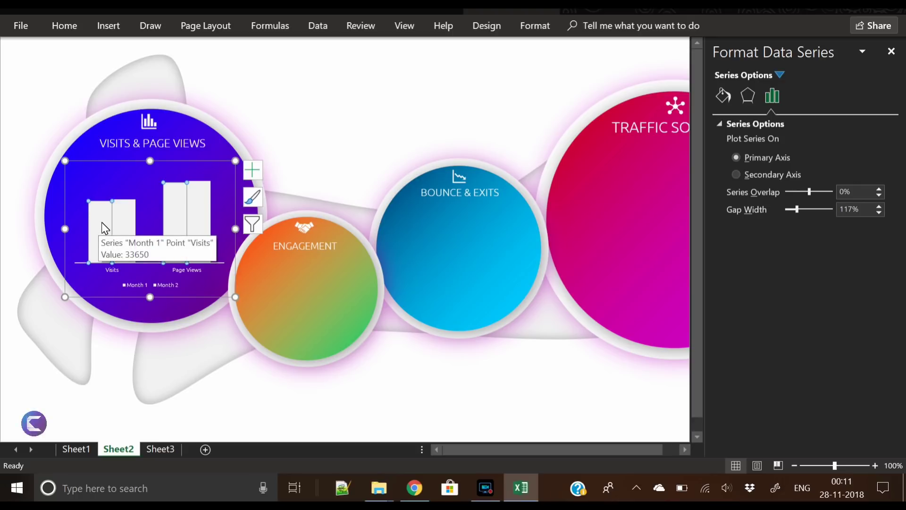
pyautogui.click(723, 95)
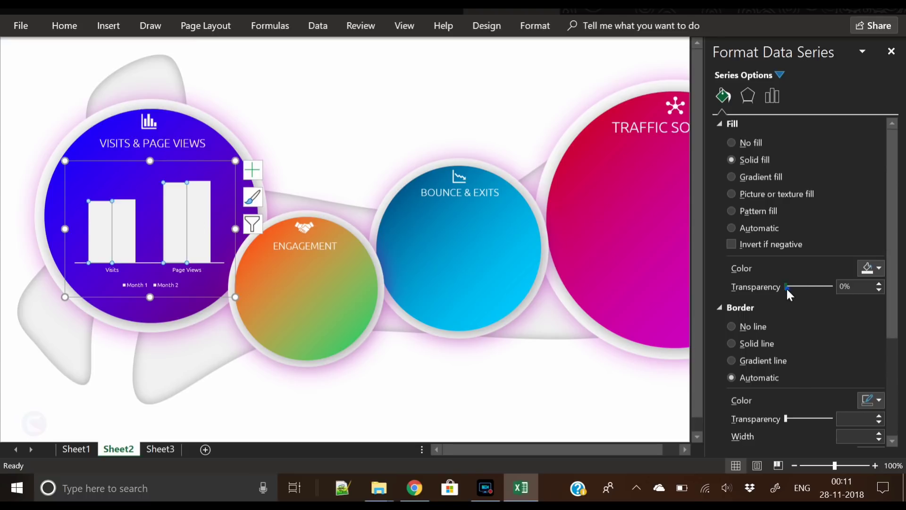
pyautogui.moveTo(789, 290); pyautogui.dragTo(794, 291)
pyautogui.click(879, 283)
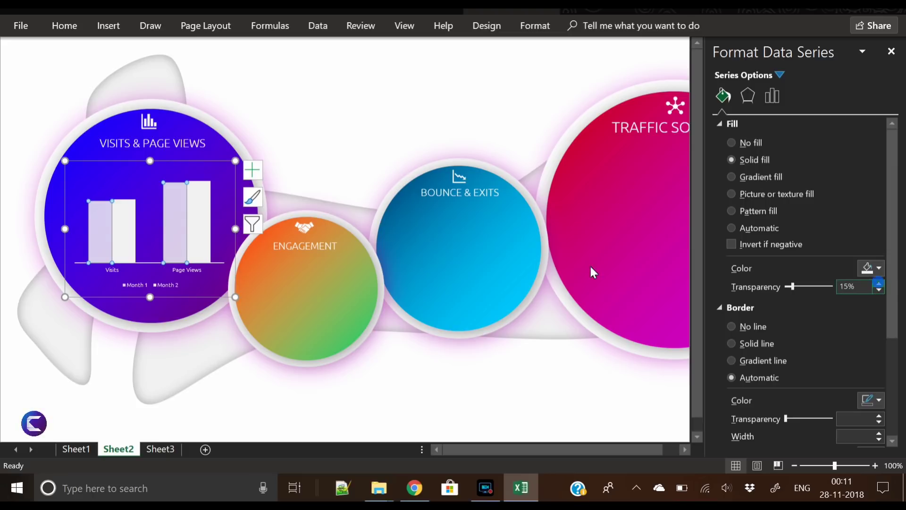
pyautogui.click(118, 239)
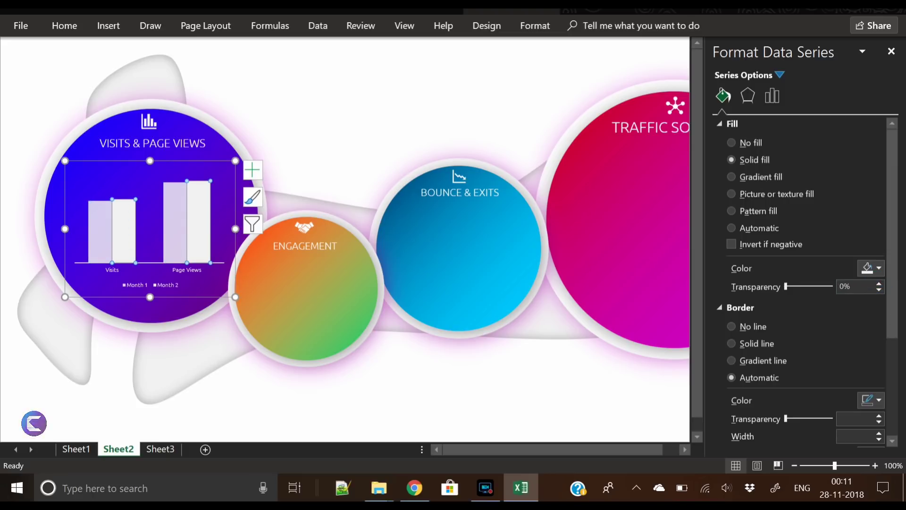
pyautogui.moveTo(787, 285); pyautogui.dragTo(774, 285)
pyautogui.click(312, 98)
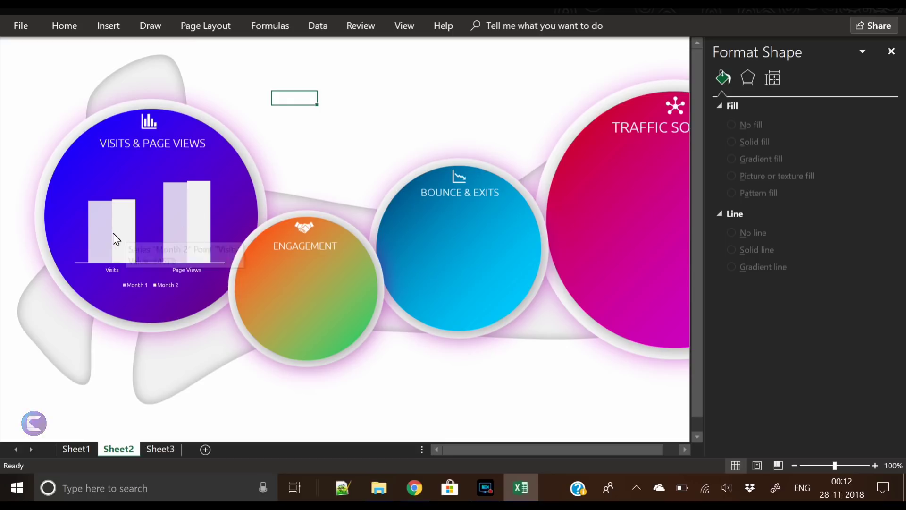
# Add an outer left-offset shadow to the Month 2 columns with a 20 pt blur and a 25 pt distance
pyautogui.click(128, 231)
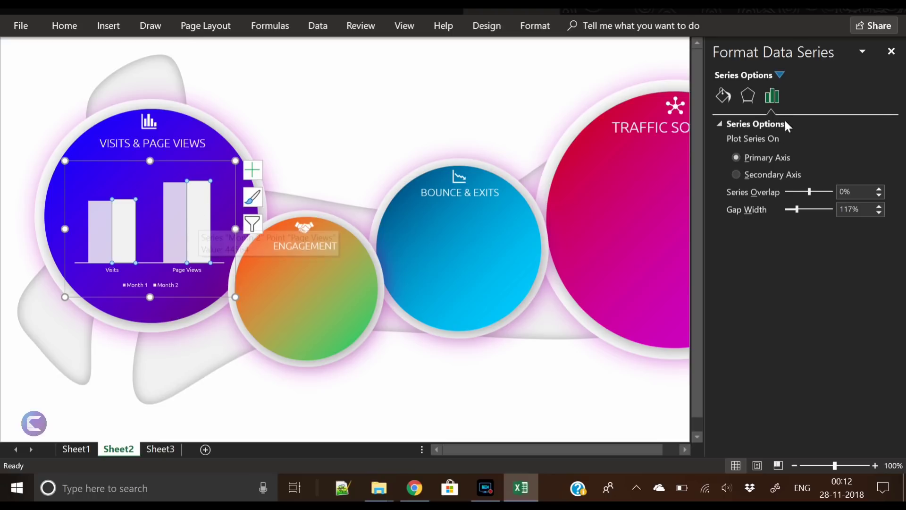
pyautogui.click(748, 97)
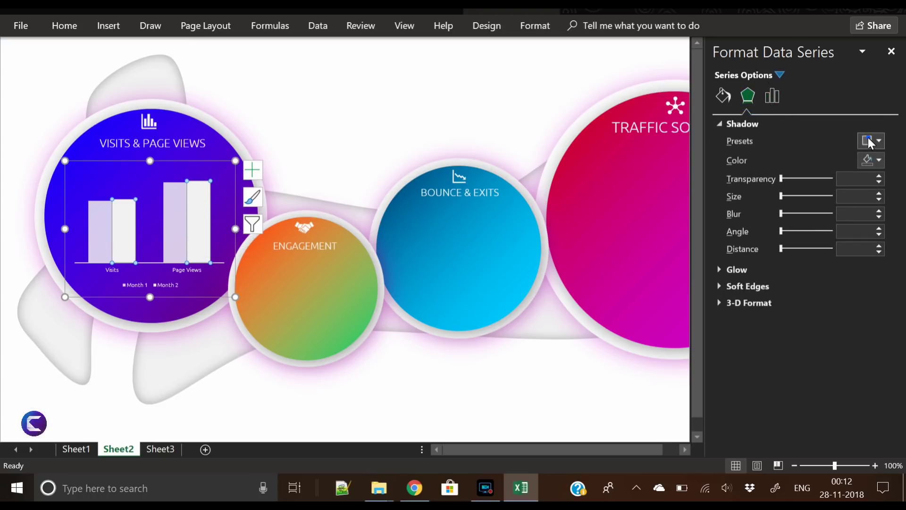
pyautogui.click(869, 138)
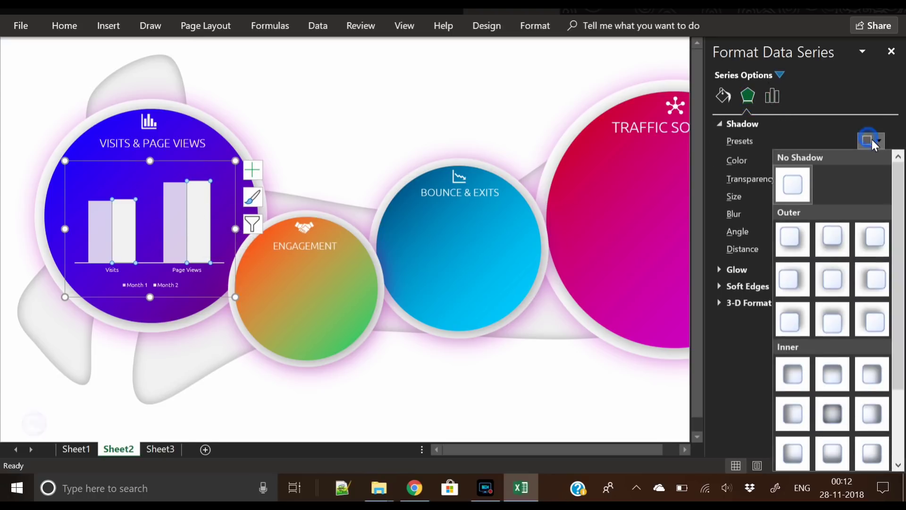
pyautogui.click(877, 281)
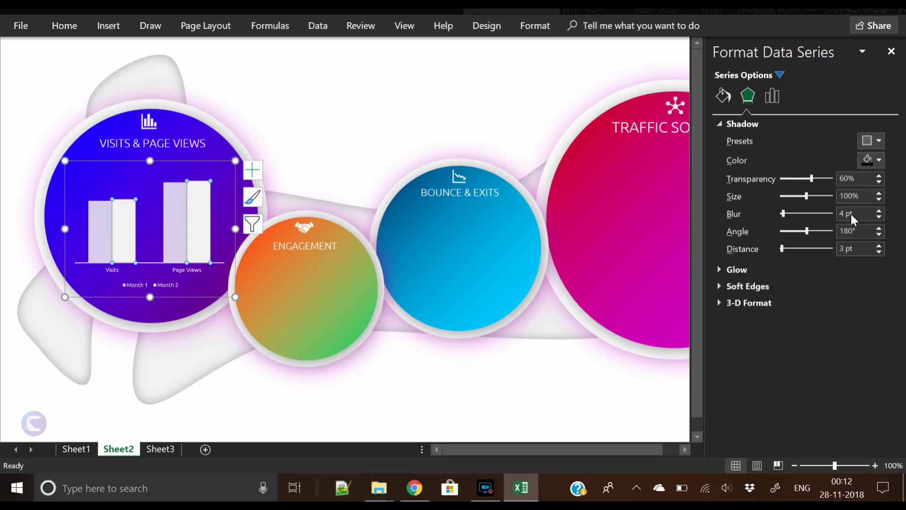
pyautogui.rightClick(189, 211)
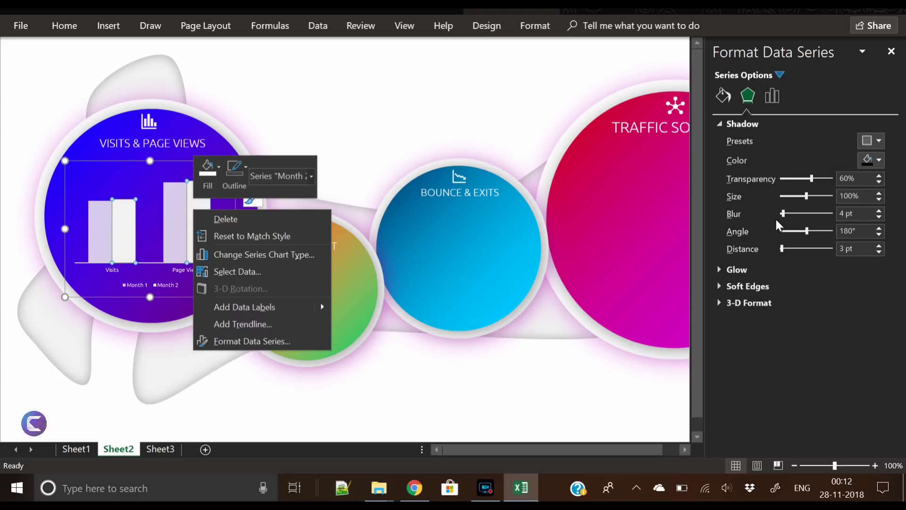
pyautogui.moveTo(783, 216); pyautogui.dragTo(790, 213)
pyautogui.moveTo(782, 246); pyautogui.dragTo(786, 247)
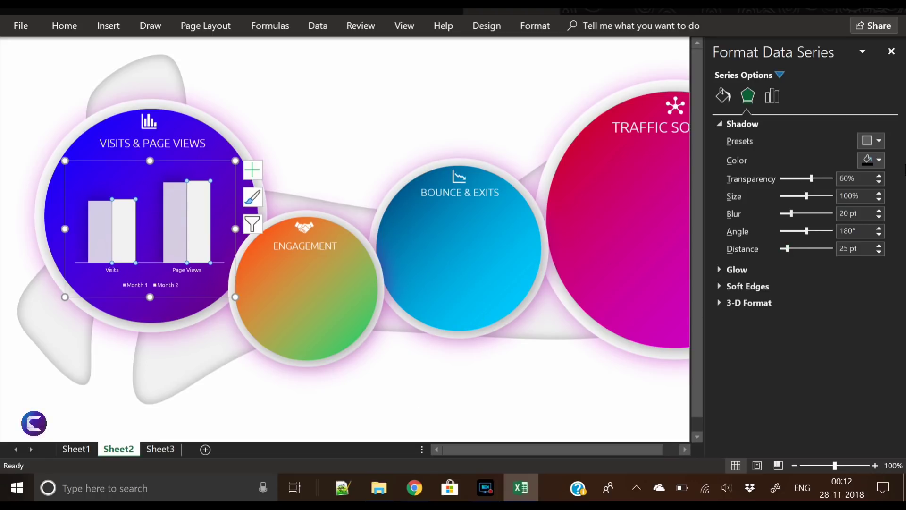
# Try a magenta shadow colour on the Month 2 columns and set it back to black
pyautogui.click(878, 161)
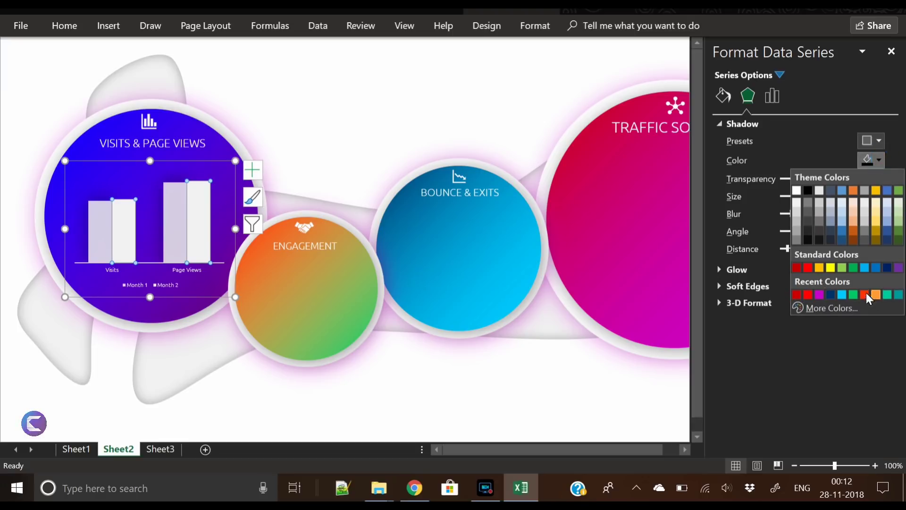
pyautogui.click(820, 296)
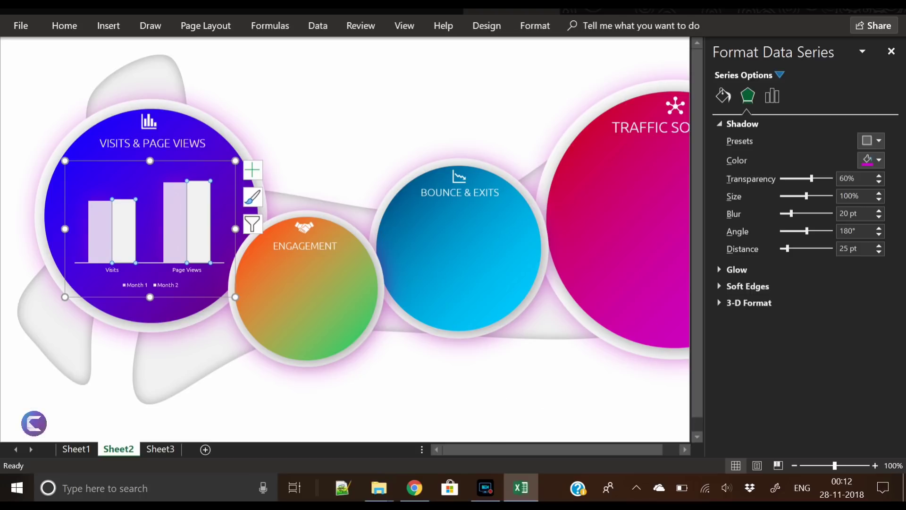
pyautogui.click(872, 160)
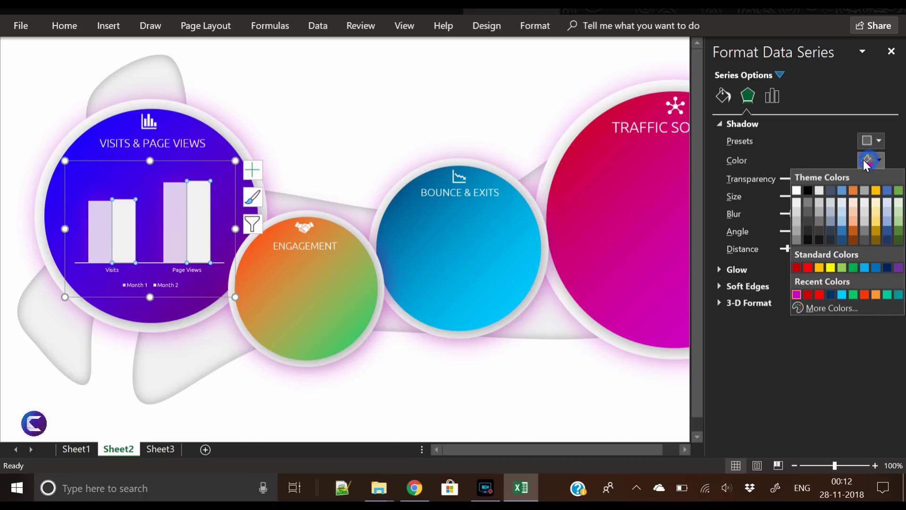
pyautogui.click(808, 190)
pyautogui.click(489, 392)
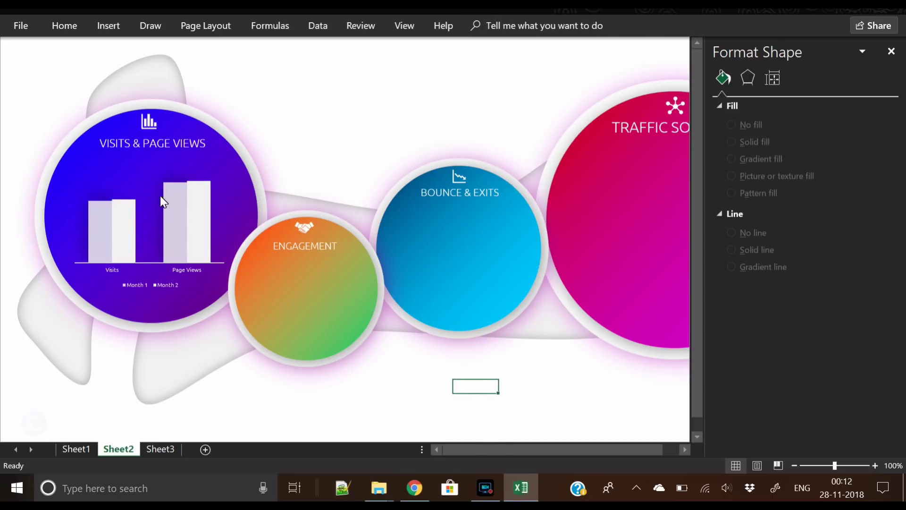
pyautogui.click(375, 83)
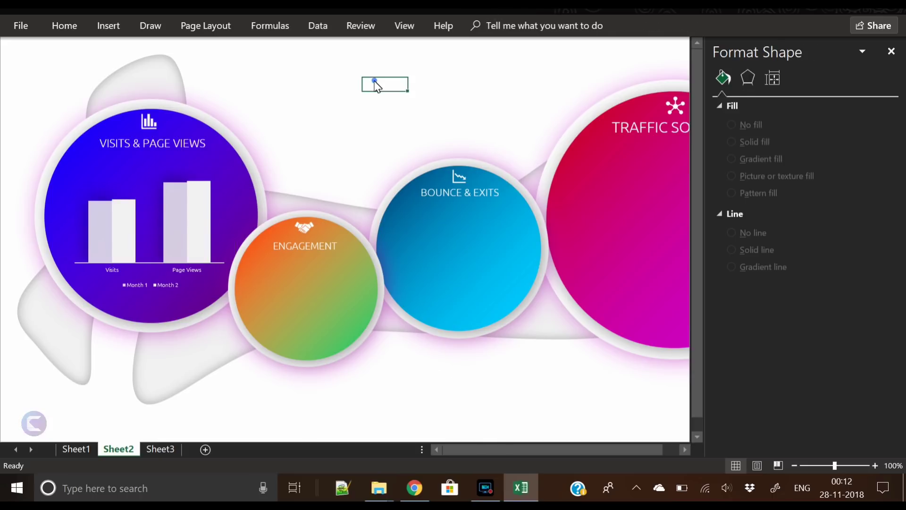
pyautogui.click(315, 98)
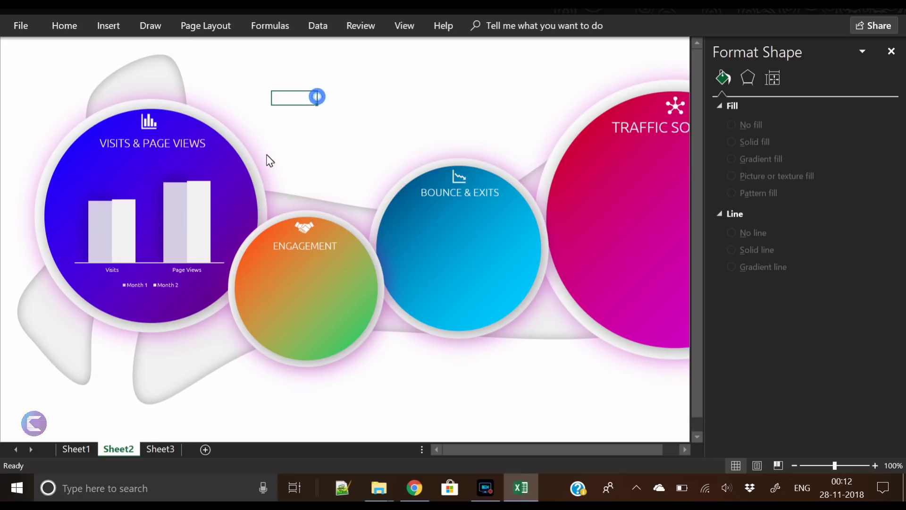
pyautogui.click(181, 204)
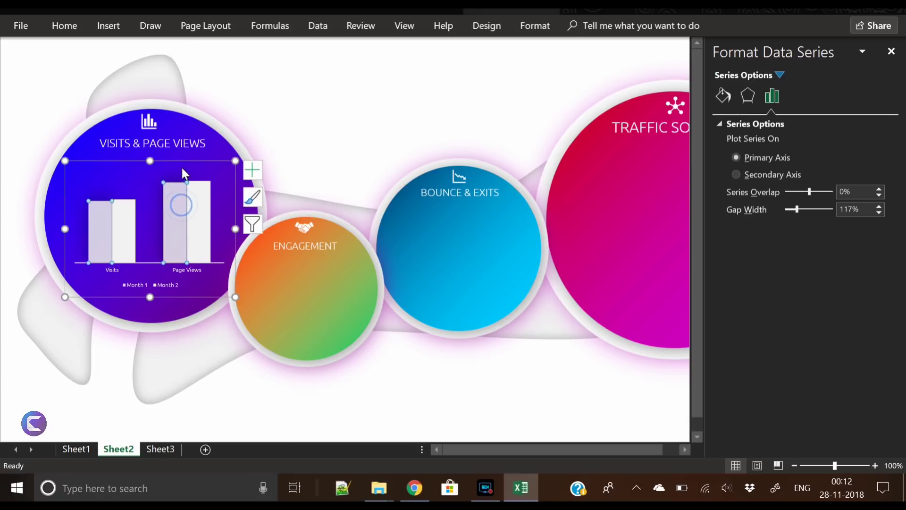
pyautogui.click(329, 438)
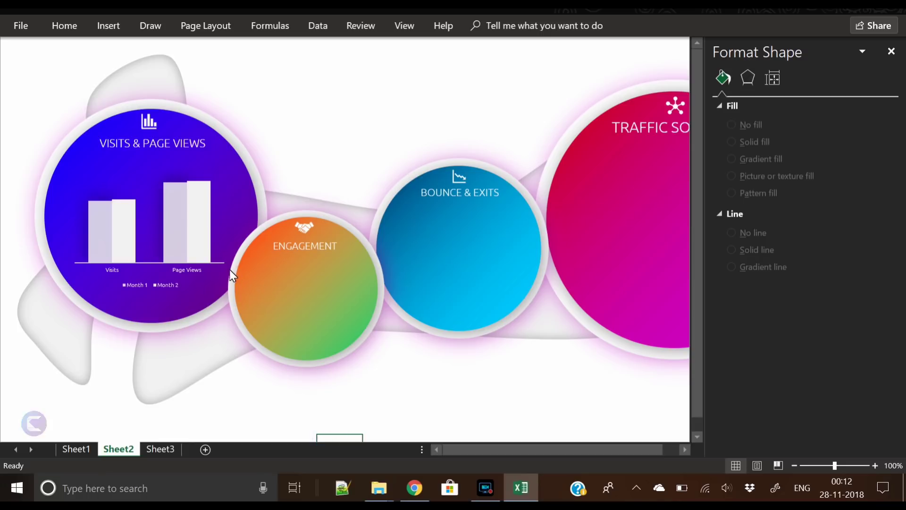
pyautogui.moveTo(190, 228)
pyautogui.click(307, 125)
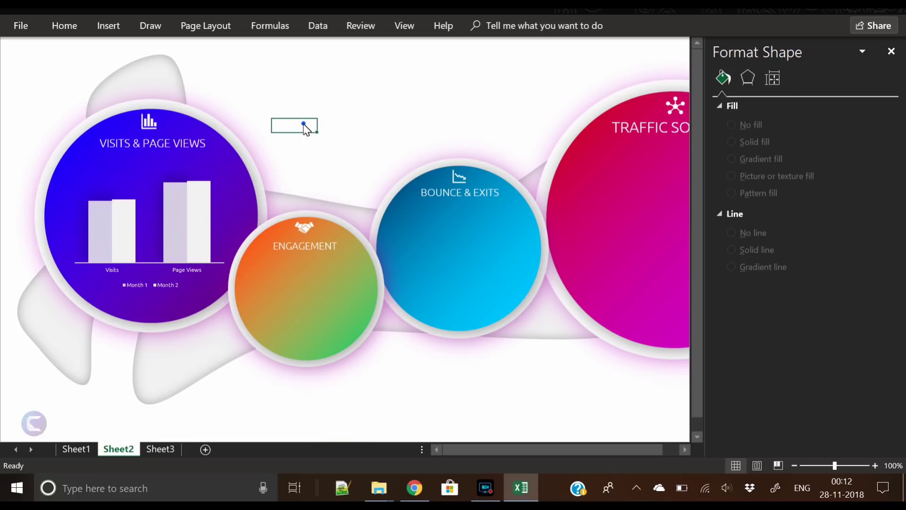
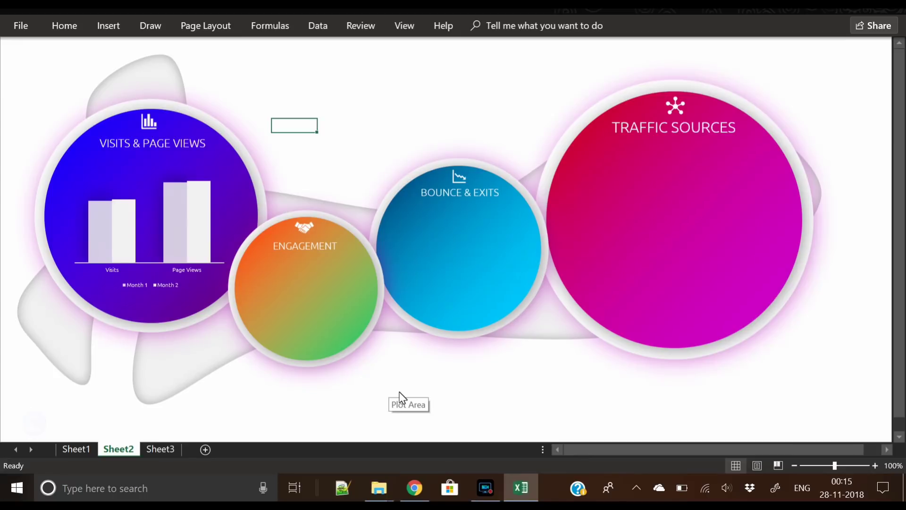
# Insert a doughnut chart from the Engagement and No percentages in B10:C11 on Sheet3
pyautogui.click(159, 449)
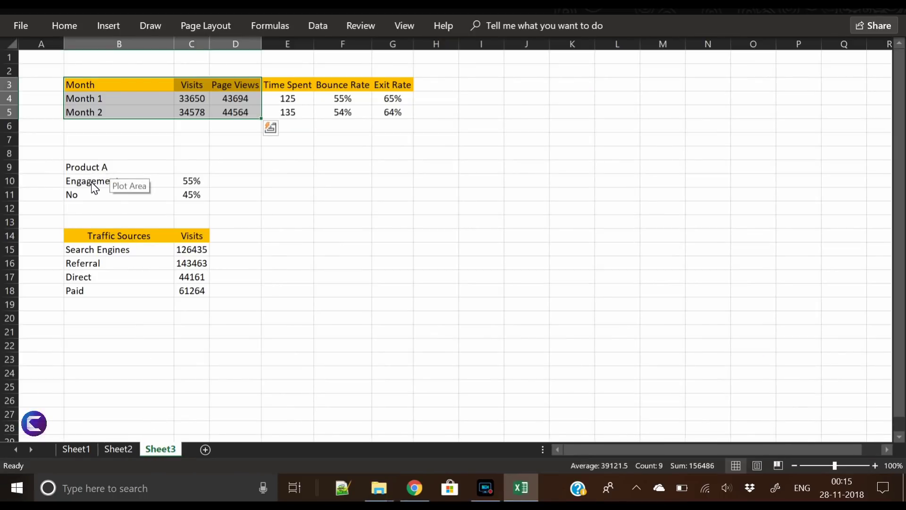
pyautogui.moveTo(91, 183); pyautogui.dragTo(178, 204)
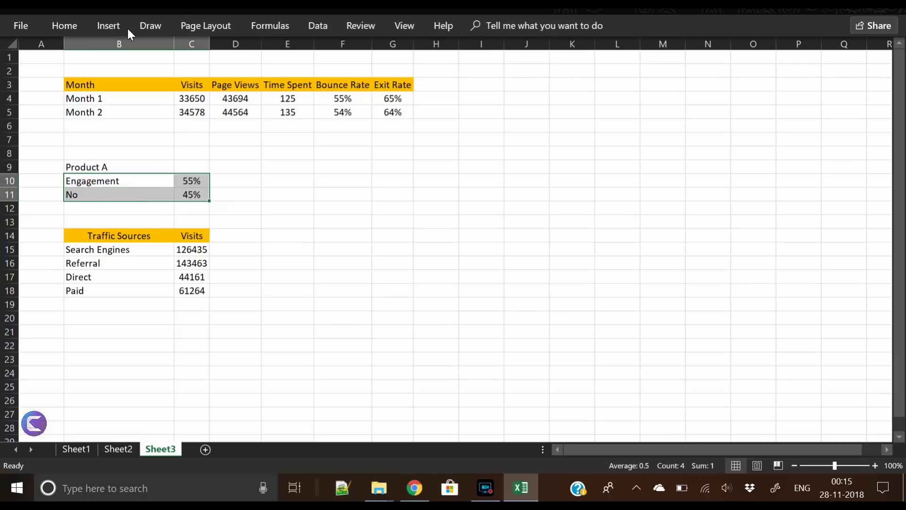
pyautogui.click(108, 26)
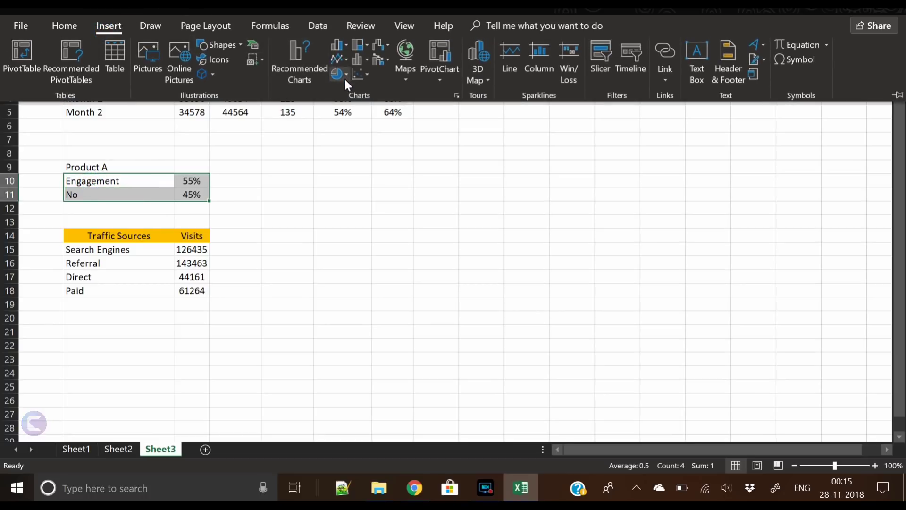
pyautogui.click(345, 81)
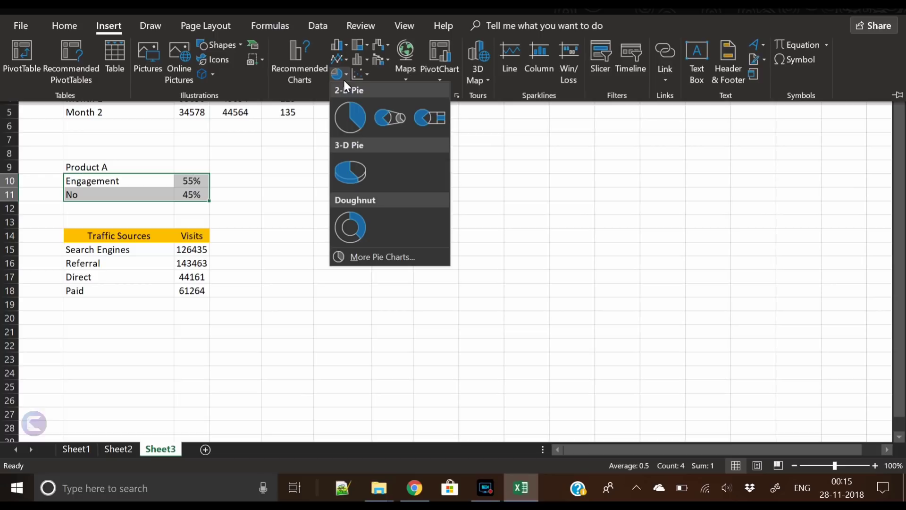
pyautogui.click(352, 228)
# Cut the doughnut chart from Sheet3, paste it into Sheet2 and place it over the Engagement circle
pyautogui.press('Delete')
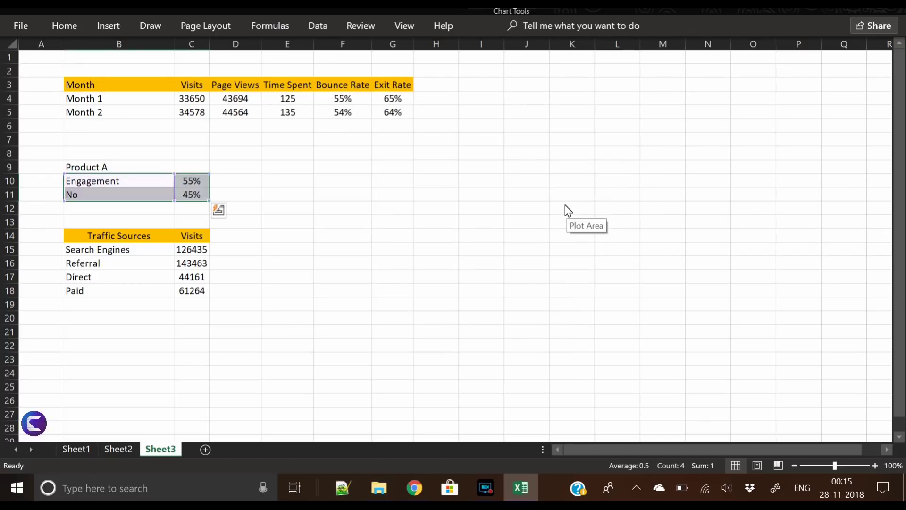
pyautogui.click(105, 449)
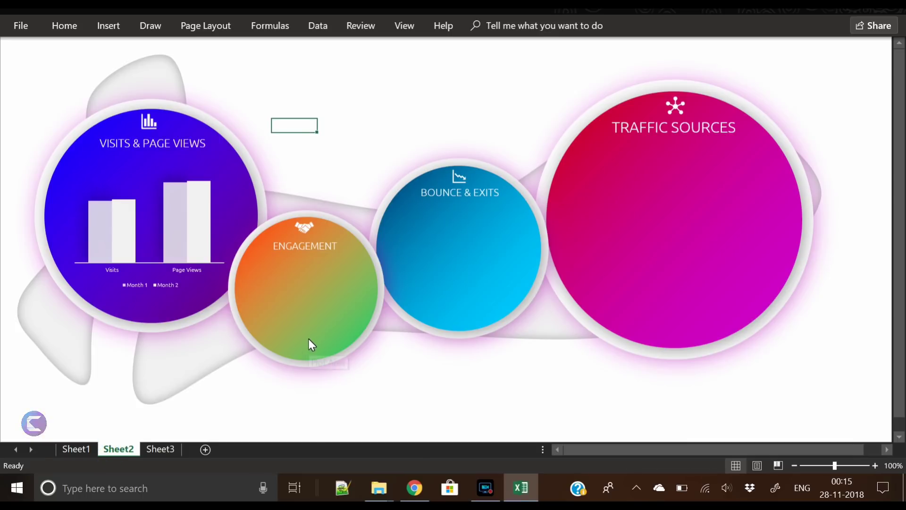
pyautogui.hotkey('ctrl', 'v')
pyautogui.moveTo(352, 155); pyautogui.dragTo(218, 236)
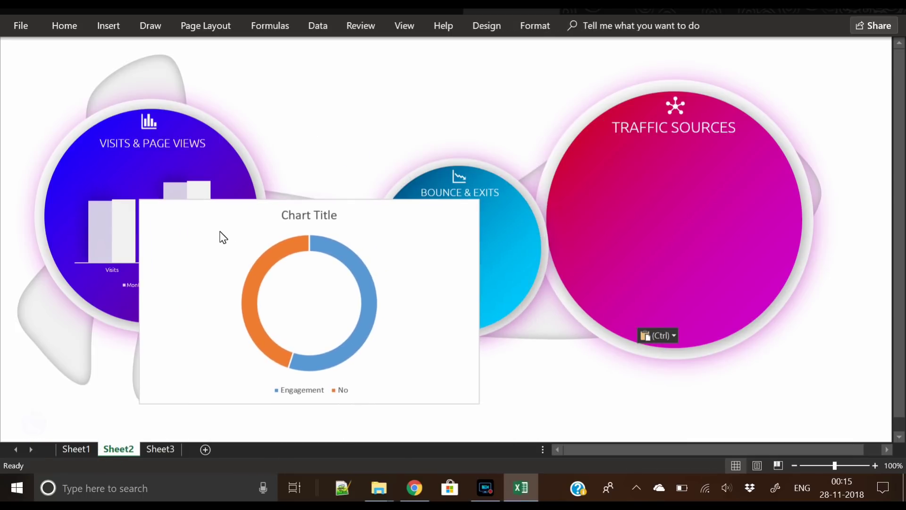
# Delete the doughnut chart's title and legend
pyautogui.click(302, 214)
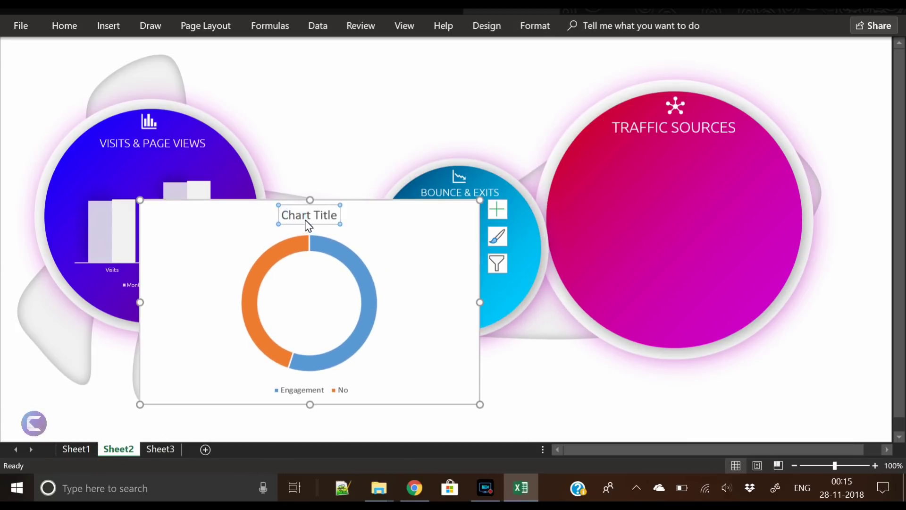
pyautogui.press('Delete')
pyautogui.click(314, 390)
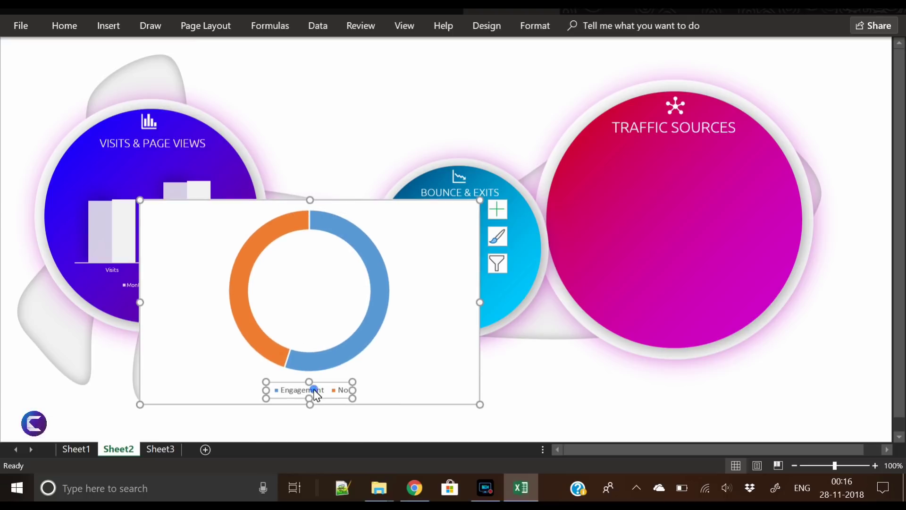
pyautogui.press('Delete')
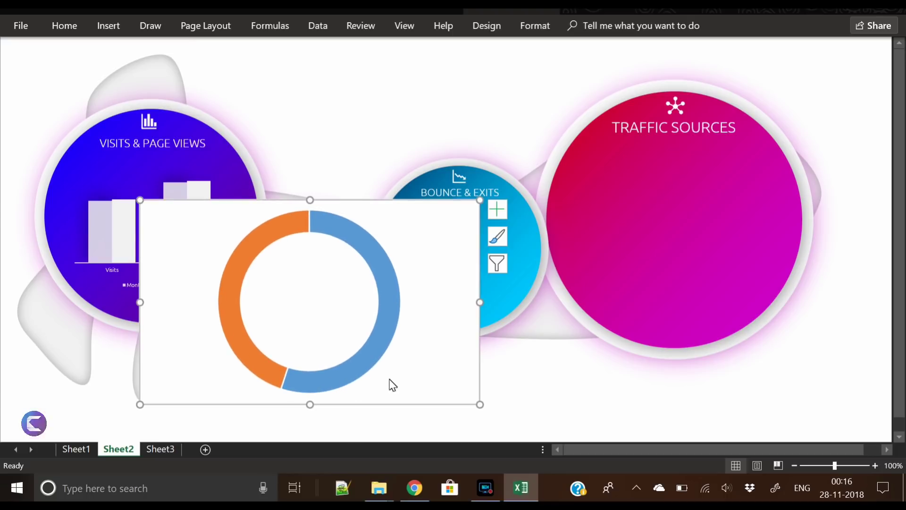
# Format the doughnut's chart area with no fill and no border line
pyautogui.click(363, 369)
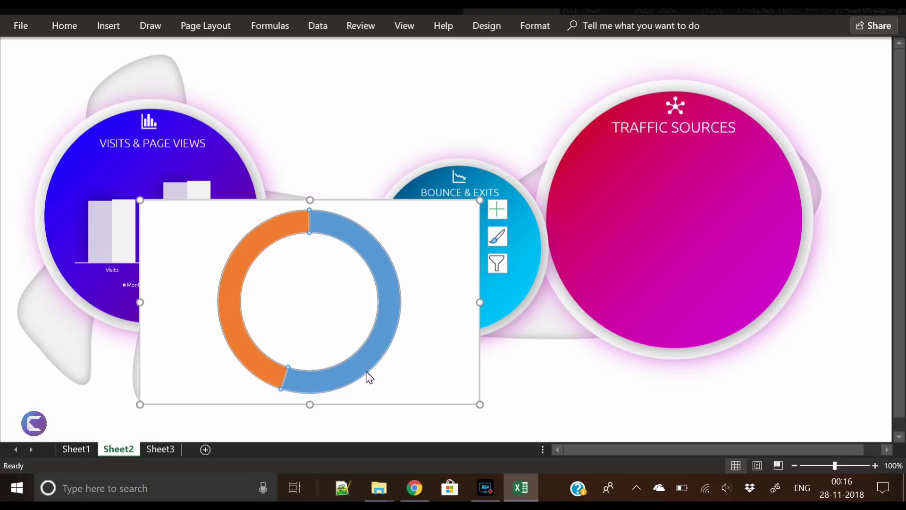
pyautogui.click(404, 377)
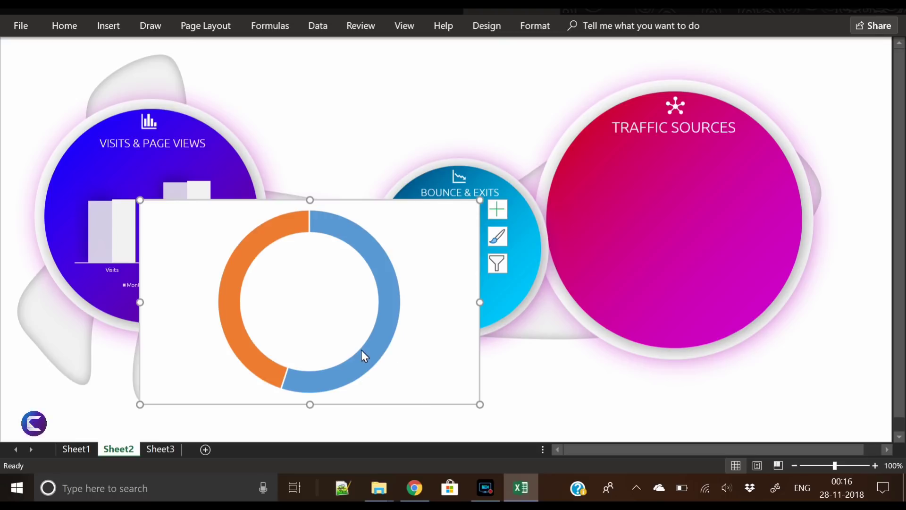
pyautogui.rightClick(411, 371)
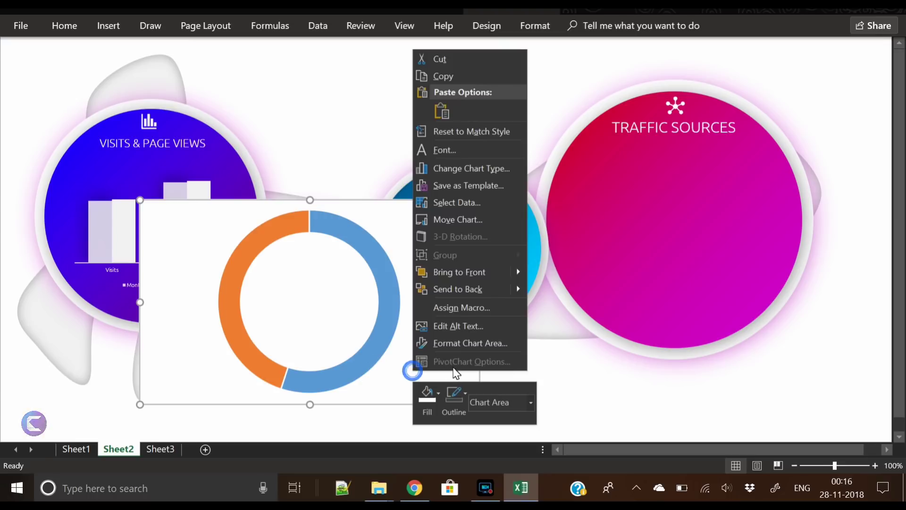
pyautogui.click(475, 344)
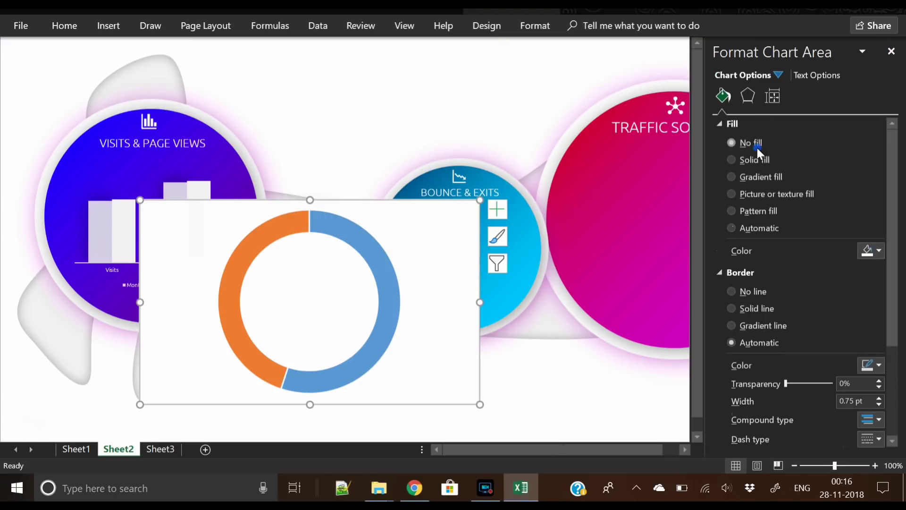
pyautogui.click(757, 148)
pyautogui.click(754, 270)
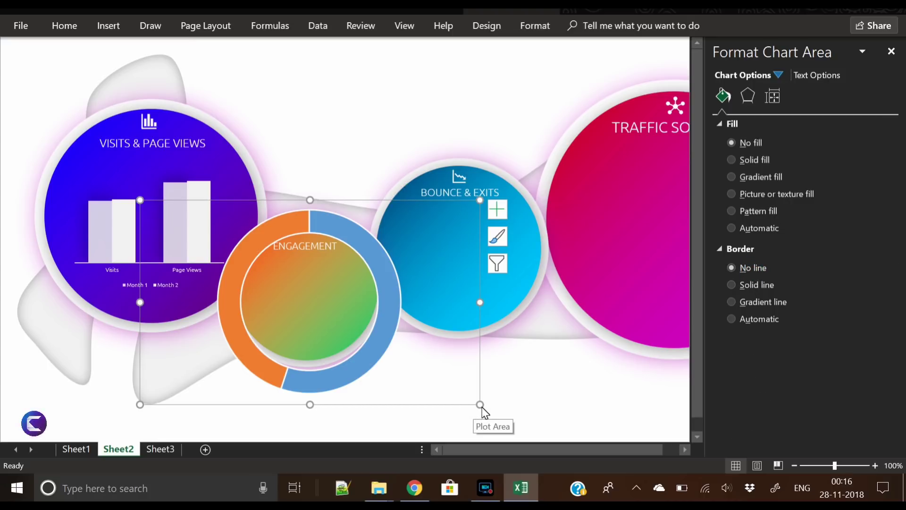
# Shrink the doughnut chart and centre it inside the Engagement circle below its label
pyautogui.click(373, 357)
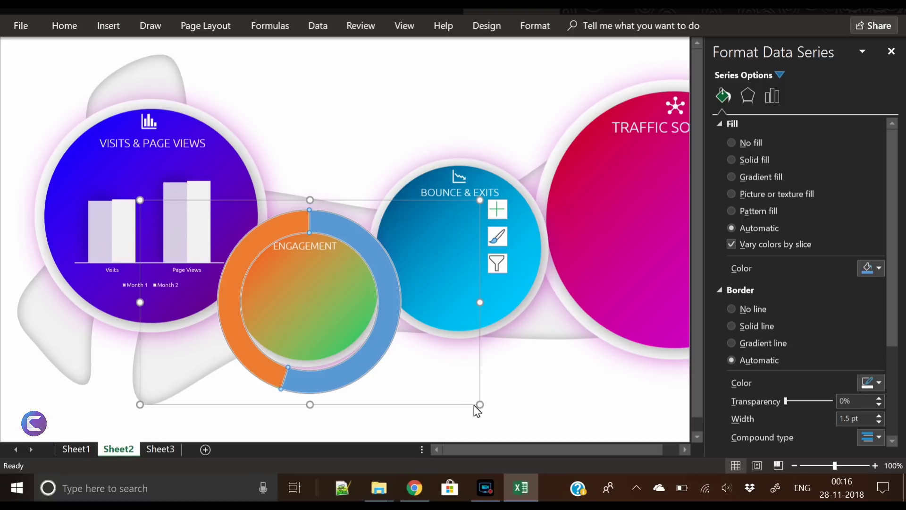
pyautogui.moveTo(479, 404); pyautogui.dragTo(365, 334)
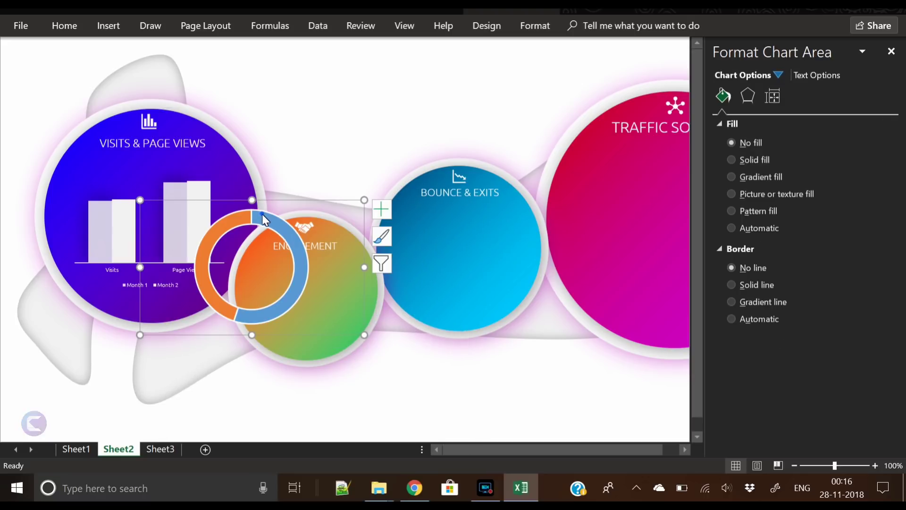
pyautogui.click(262, 213)
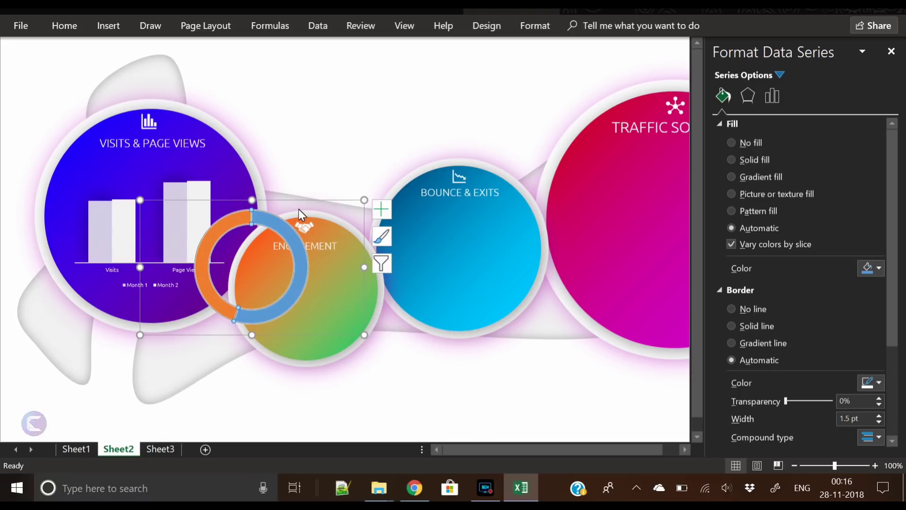
pyautogui.moveTo(298, 208); pyautogui.dragTo(343, 247)
pyautogui.click(343, 247)
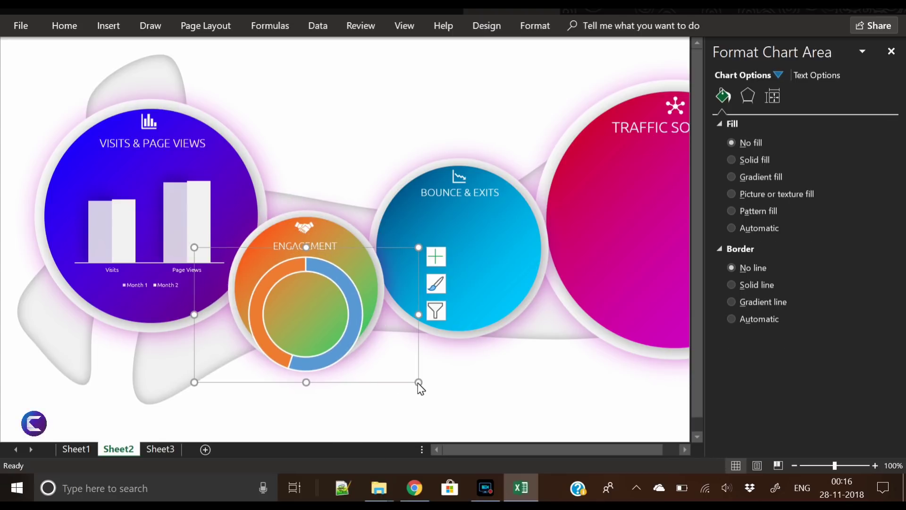
pyautogui.moveTo(418, 382); pyautogui.dragTo(380, 354)
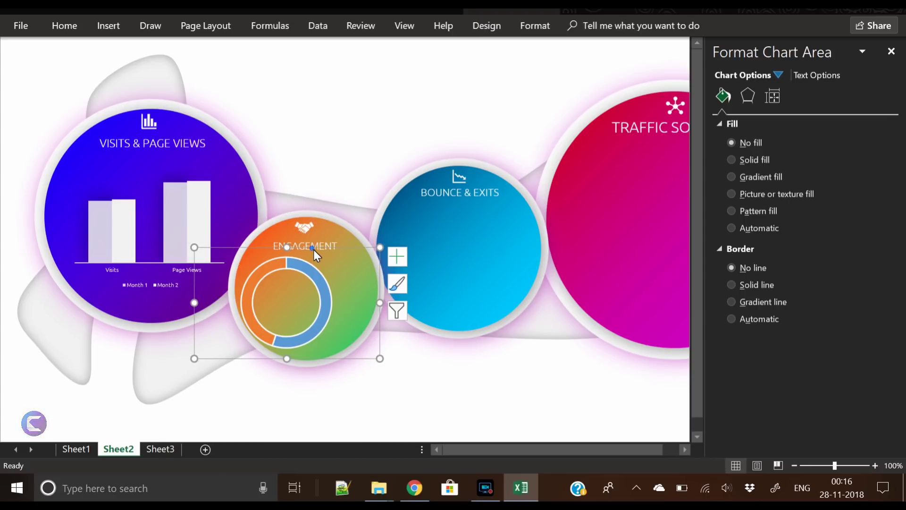
pyautogui.moveTo(313, 249); pyautogui.dragTo(333, 249)
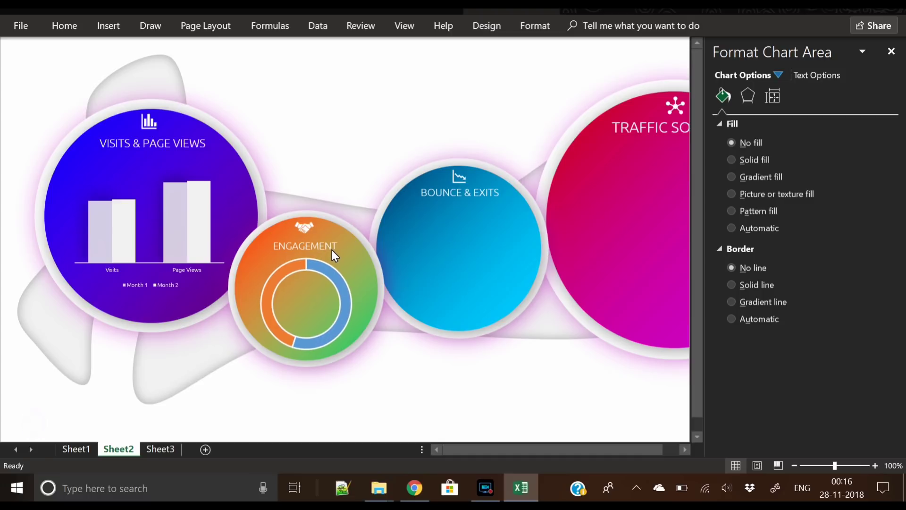
# Remove the border line from the doughnut series
pyautogui.click(329, 275)
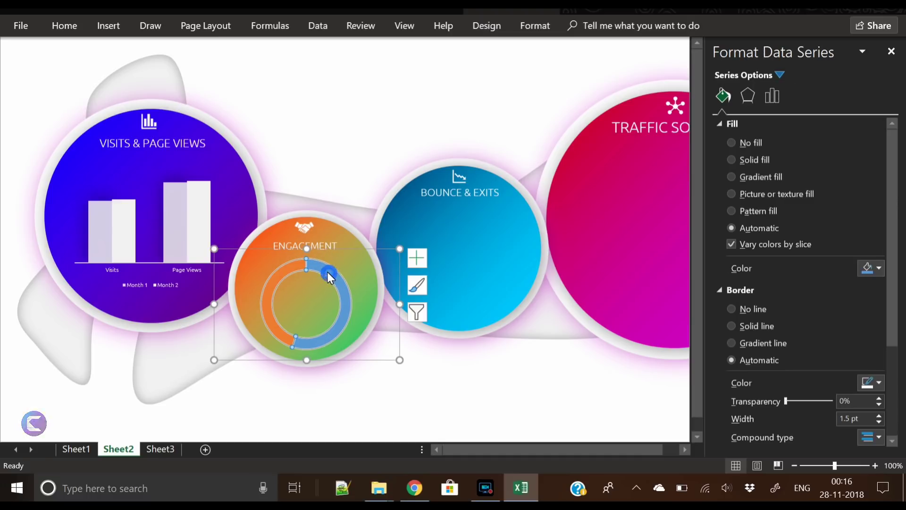
pyautogui.click(754, 310)
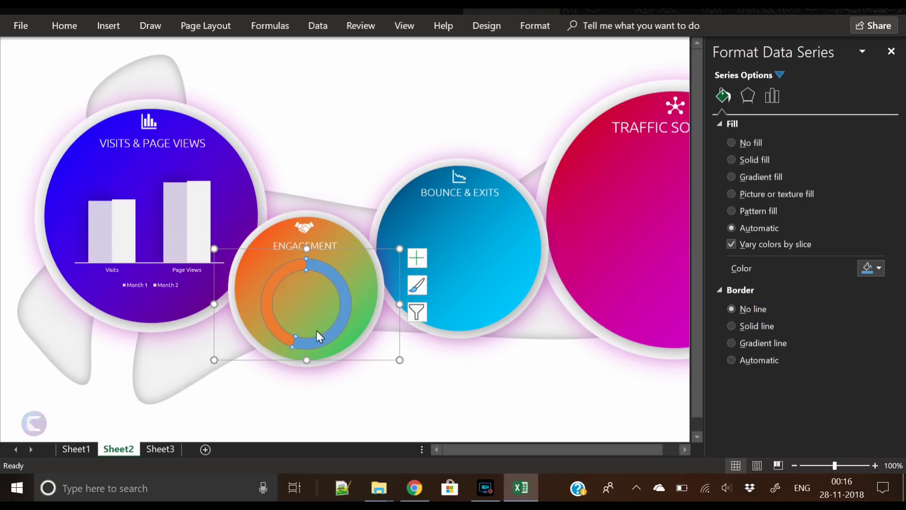
pyautogui.click(394, 392)
# Select only the orange slice of the Engagement doughnut and open its fill and border settings
pyautogui.click(276, 333)
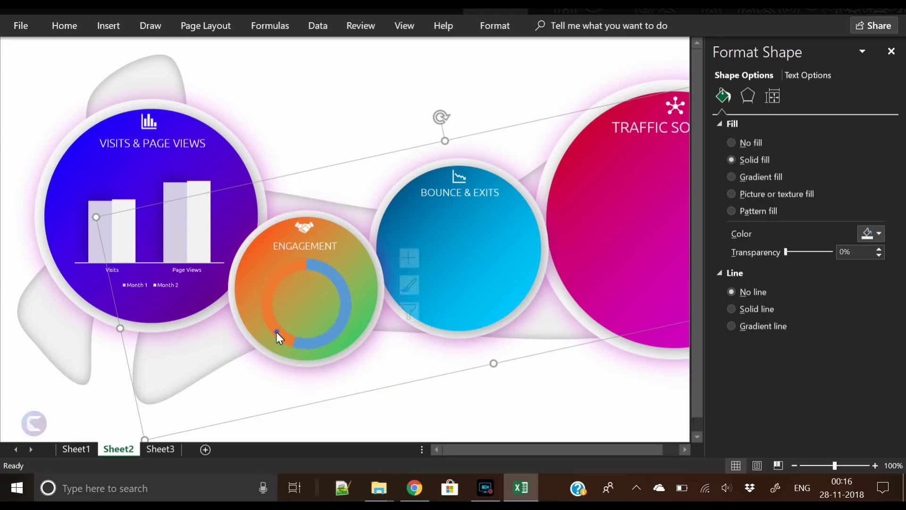
pyautogui.click(276, 326)
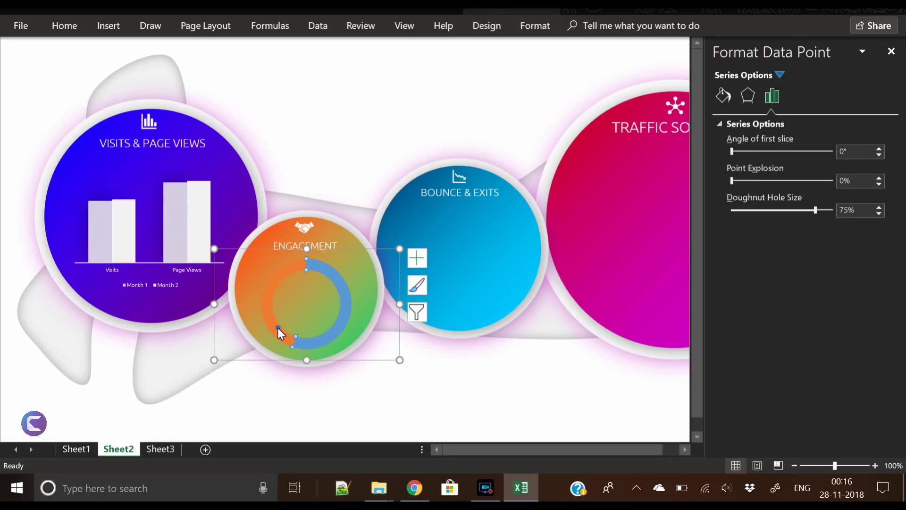
pyautogui.click(722, 95)
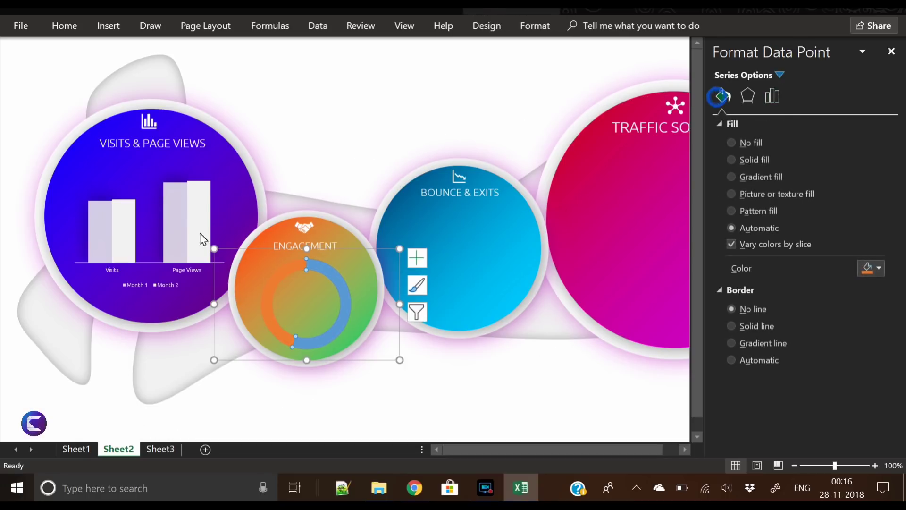
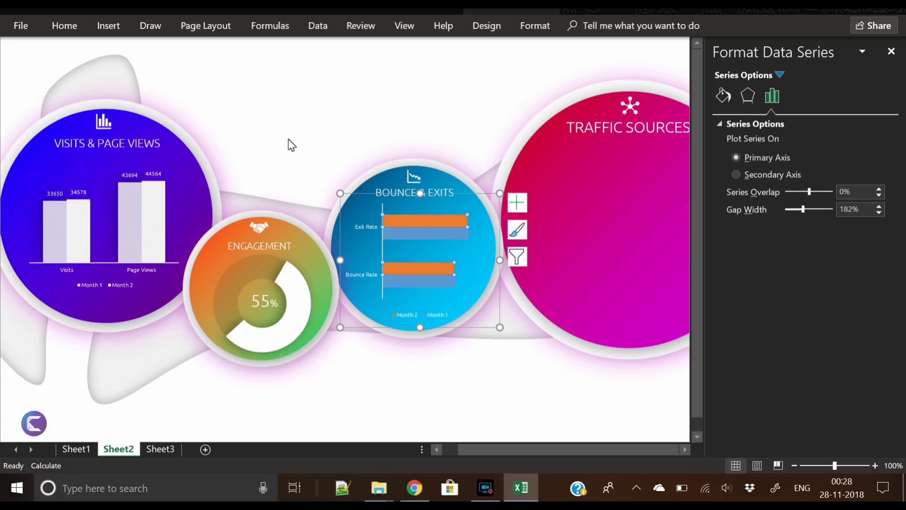
# Format the Month 2 bars in the Bounce & Exits chart with a solid white fill and no border line
pyautogui.click(430, 399)
pyautogui.click(424, 220)
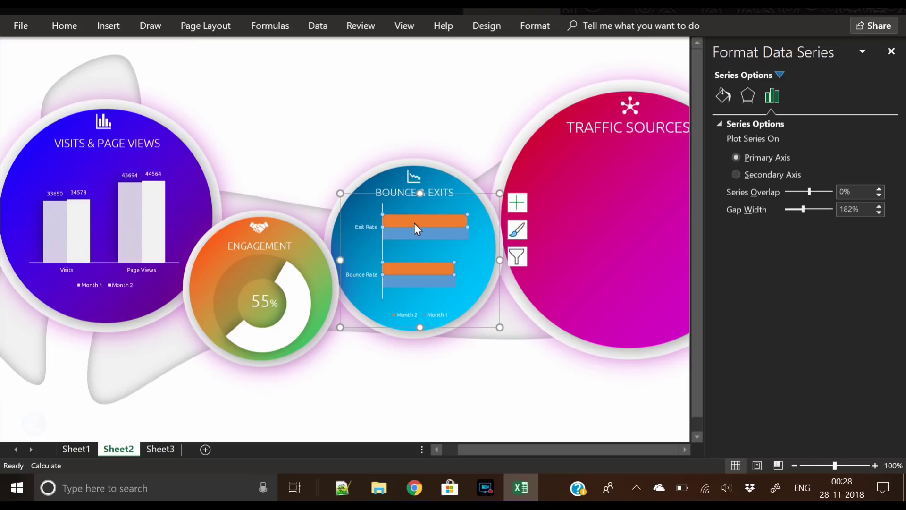
pyautogui.click(722, 94)
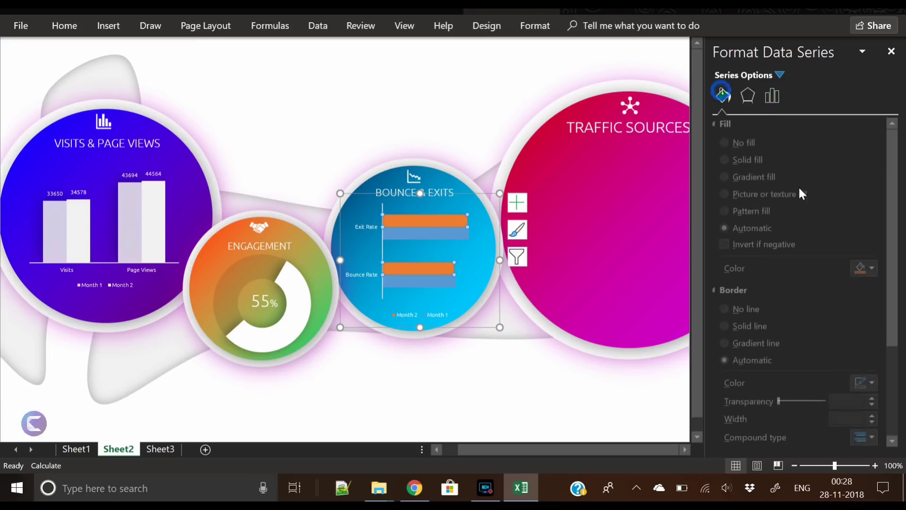
pyautogui.click(751, 160)
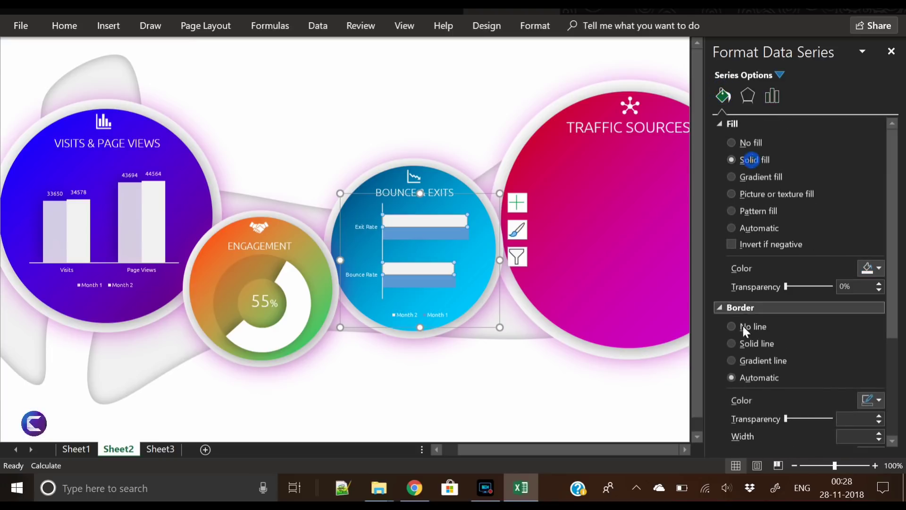
# Format the Month 1 bars in the Bounce & Exits chart with a solid white fill, 13% transparency and no border line
pyautogui.click(401, 231)
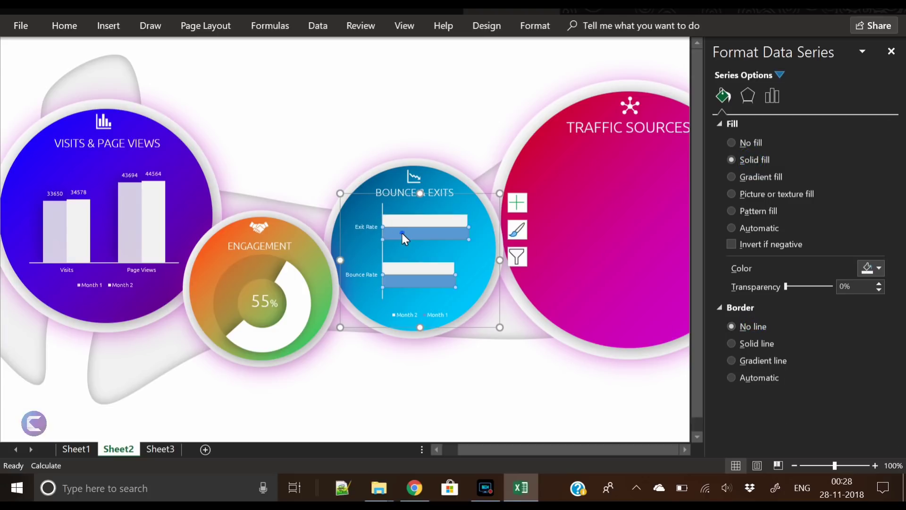
pyautogui.click(750, 161)
pyautogui.click(750, 328)
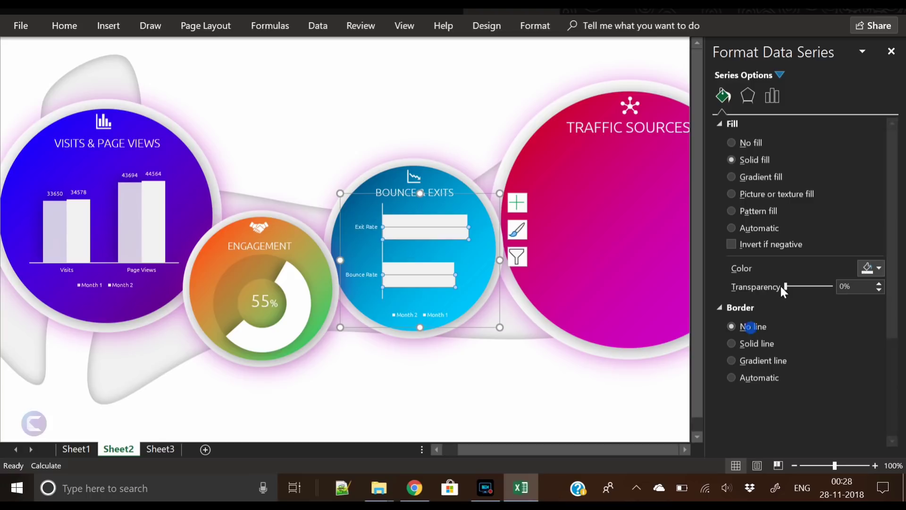
pyautogui.moveTo(786, 287); pyautogui.dragTo(793, 290)
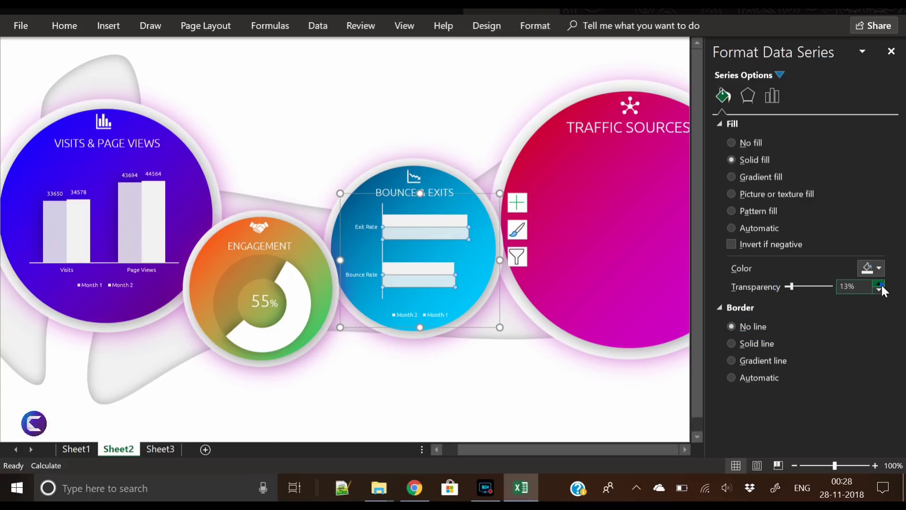
pyautogui.click(422, 360)
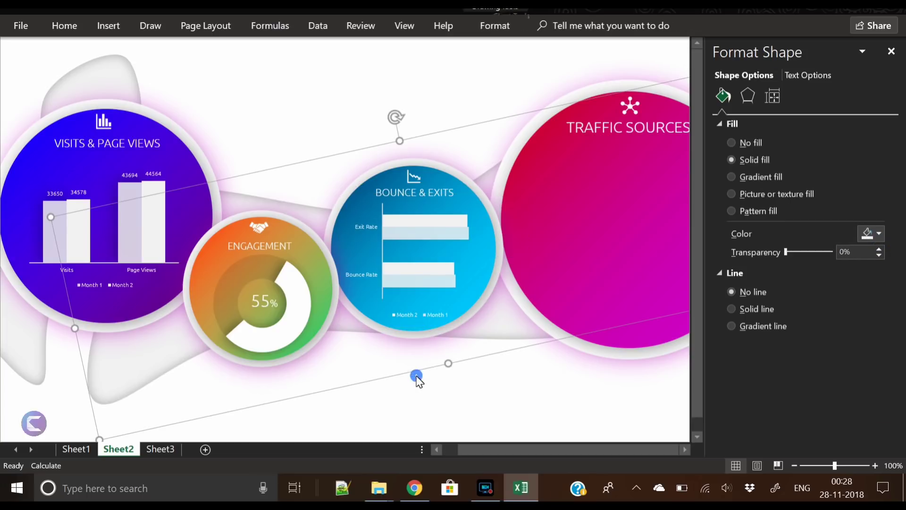
pyautogui.click(470, 401)
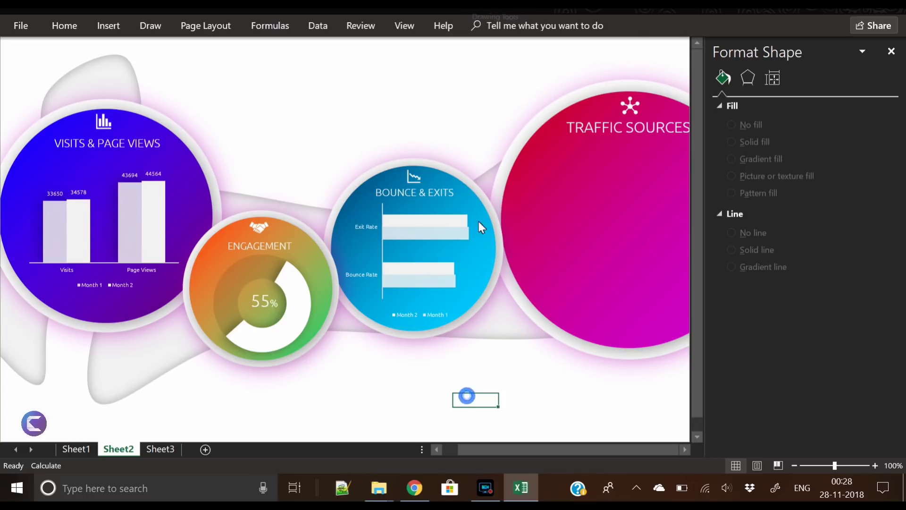
# Add data labels to both the Month 2 and Month 1 bars of the Bounce & Exits chart
pyautogui.click(431, 221)
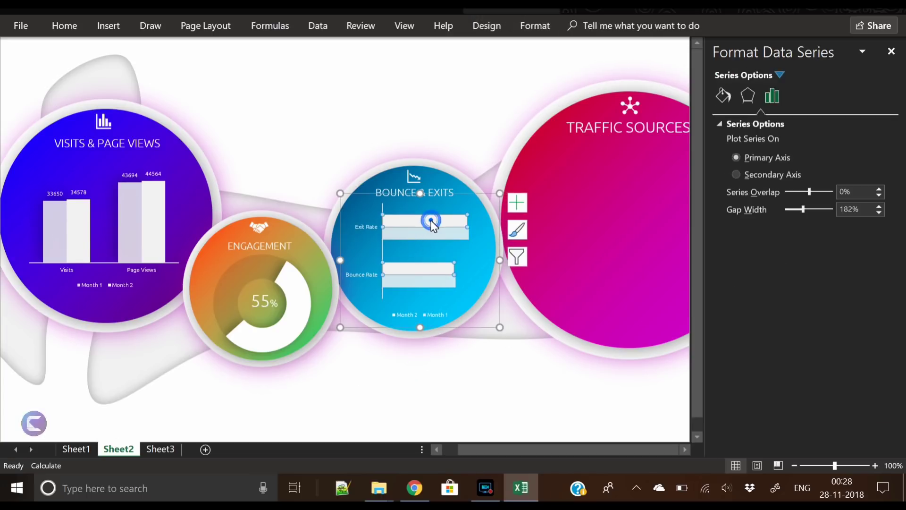
pyautogui.rightClick(431, 220)
pyautogui.click(503, 319)
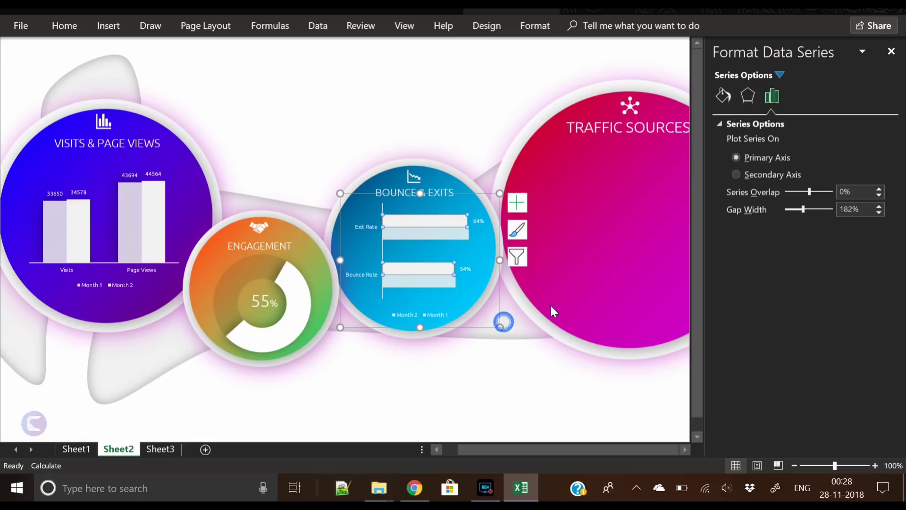
pyautogui.click(440, 280)
pyautogui.rightClick(440, 281)
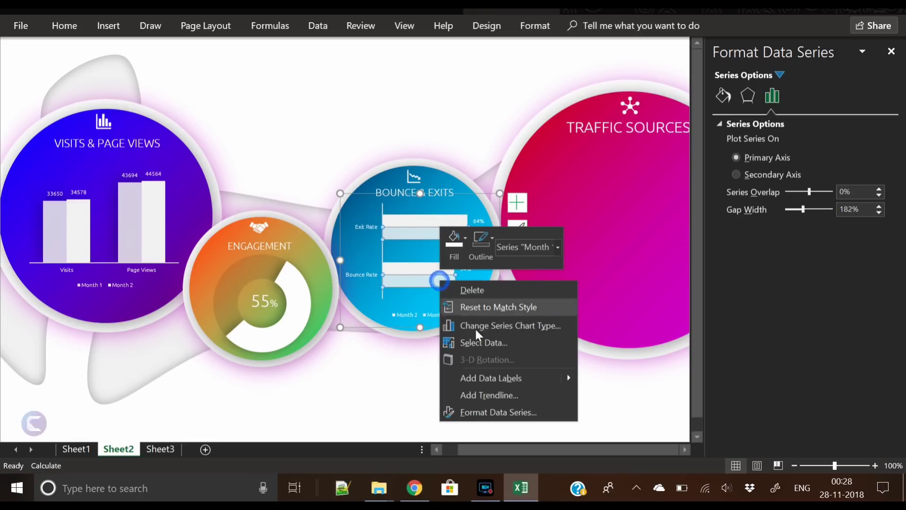
pyautogui.click(486, 374)
pyautogui.click(358, 384)
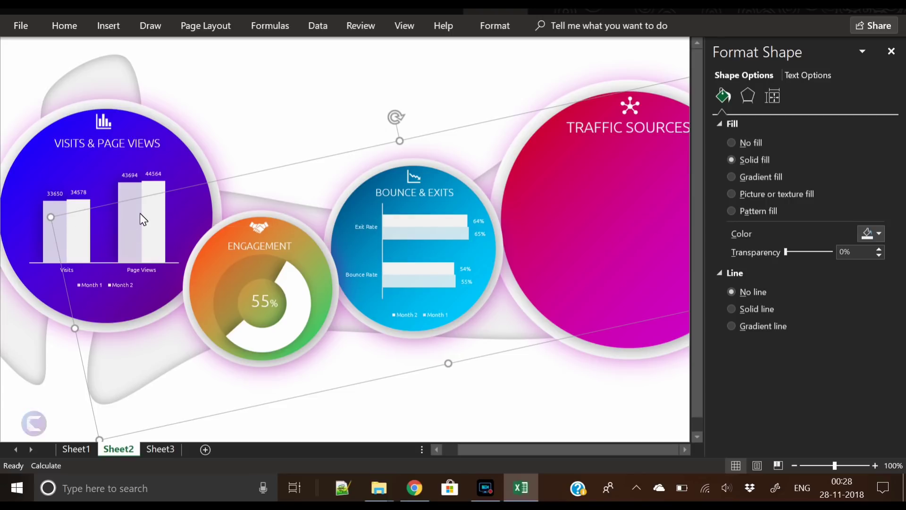
# Set the fill transparency of the Month 1 bars in the Bounce & Exits chart to 24%
pyautogui.click(421, 232)
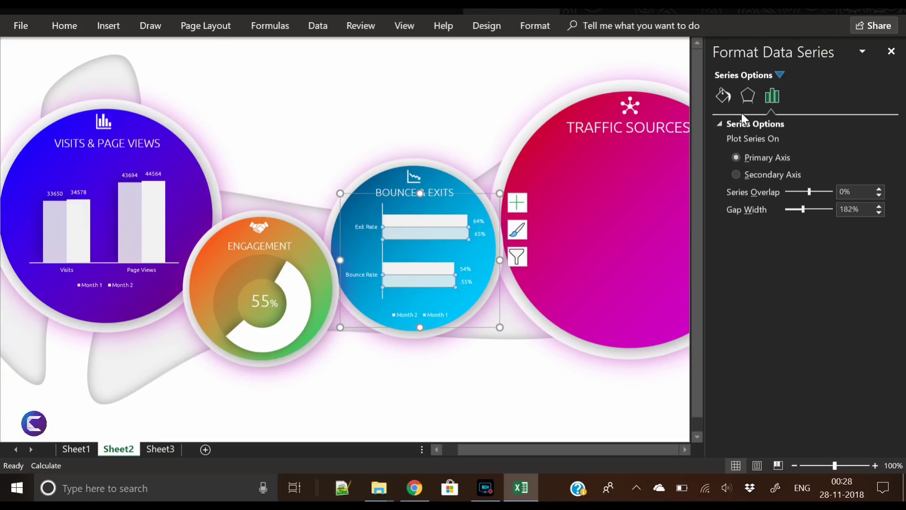
pyautogui.click(720, 98)
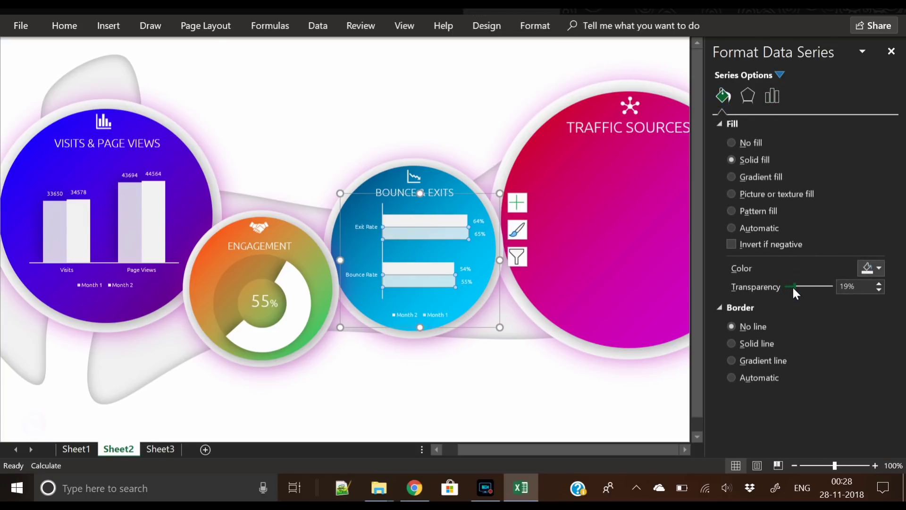
pyautogui.moveTo(792, 288); pyautogui.dragTo(796, 289)
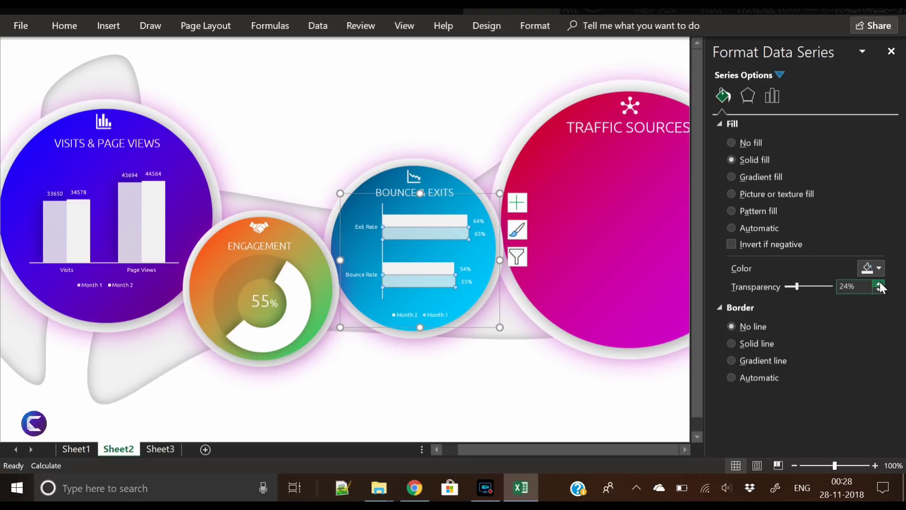
pyautogui.click(444, 384)
pyautogui.click(534, 376)
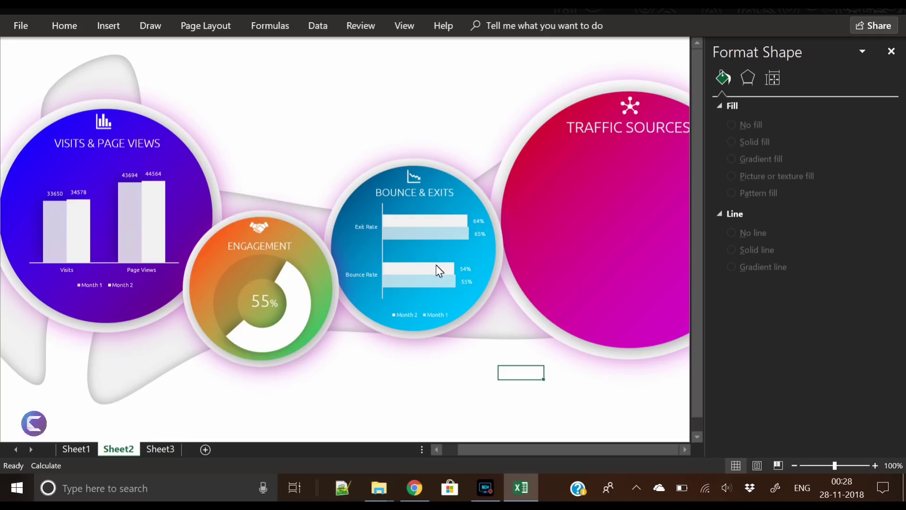
# Apply an outer shadow at a 90° angle to the Month 2 bars, with 14 pt blur and 17 pt distance
pyautogui.doubleClick(418, 222)
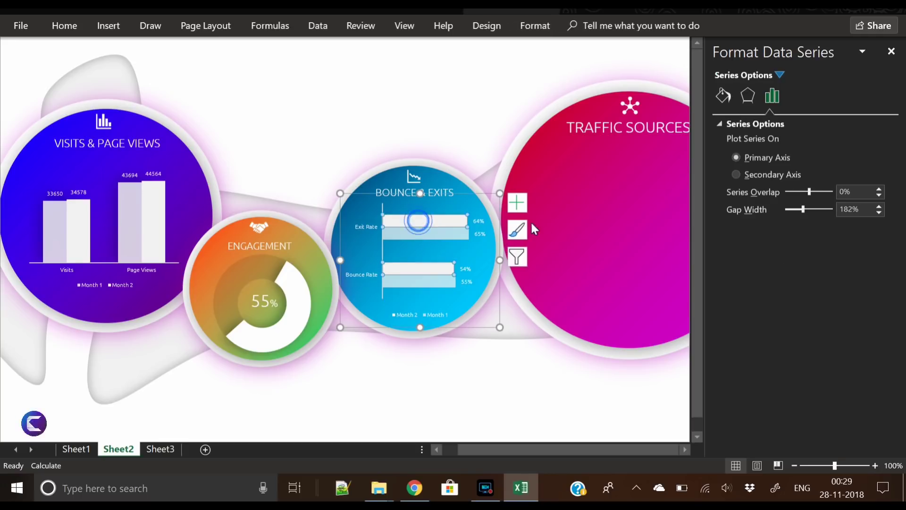
pyautogui.click(747, 96)
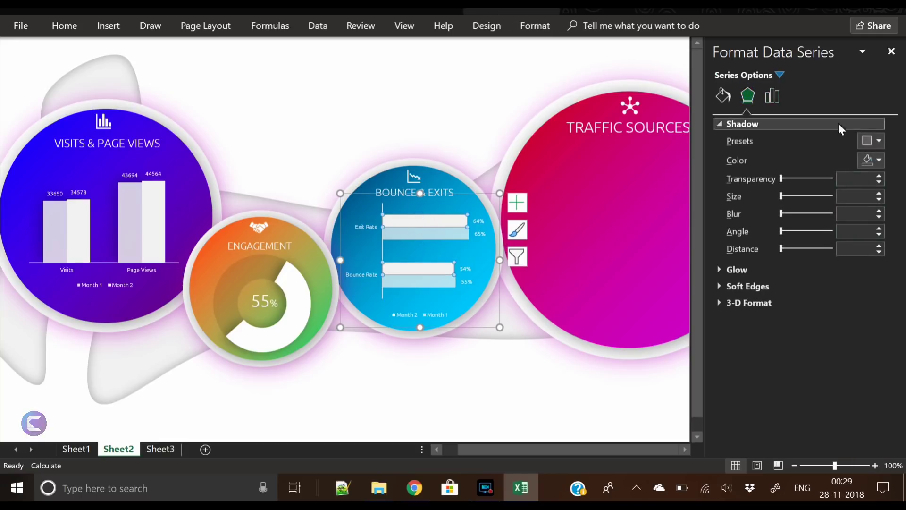
pyautogui.click(870, 140)
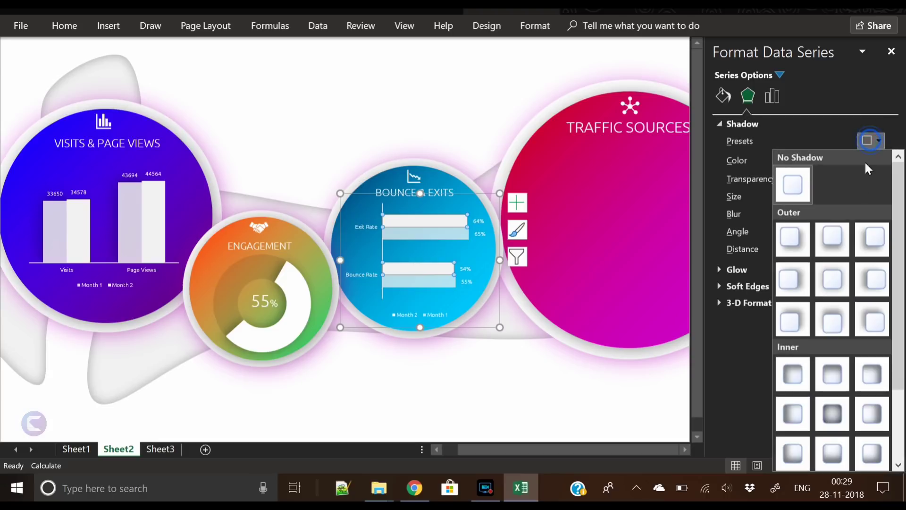
pyautogui.click(830, 236)
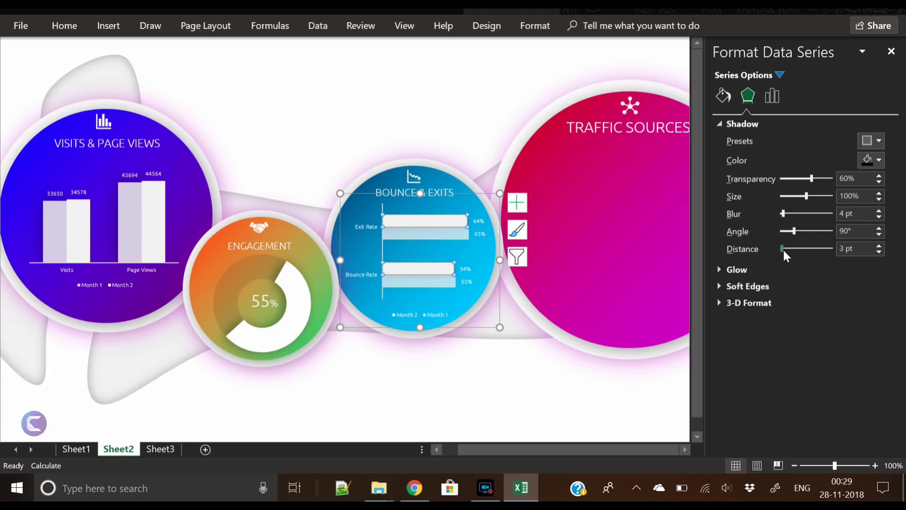
pyautogui.moveTo(782, 247); pyautogui.dragTo(786, 248)
pyautogui.moveTo(782, 215); pyautogui.dragTo(788, 215)
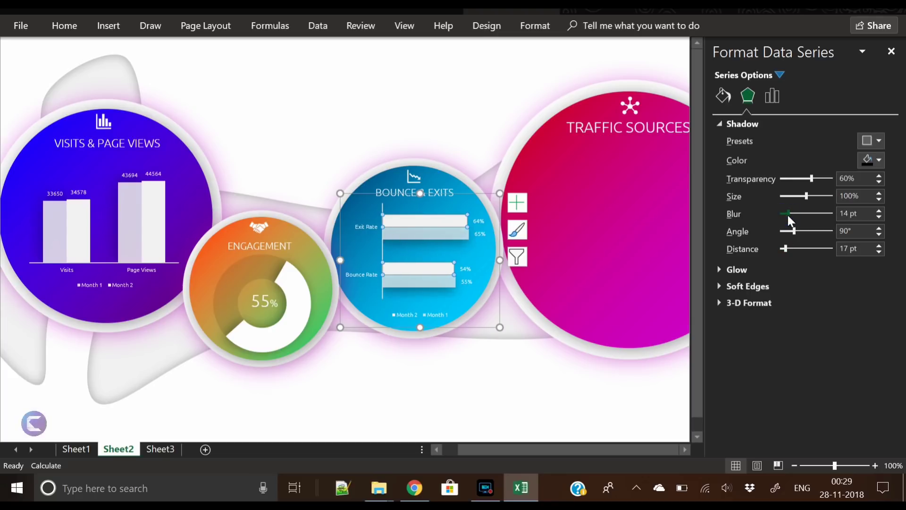
# Reduce the shadow distance of the Month 2 bars to 8 pt
pyautogui.click(876, 252)
pyautogui.click(877, 251)
pyautogui.click(876, 252)
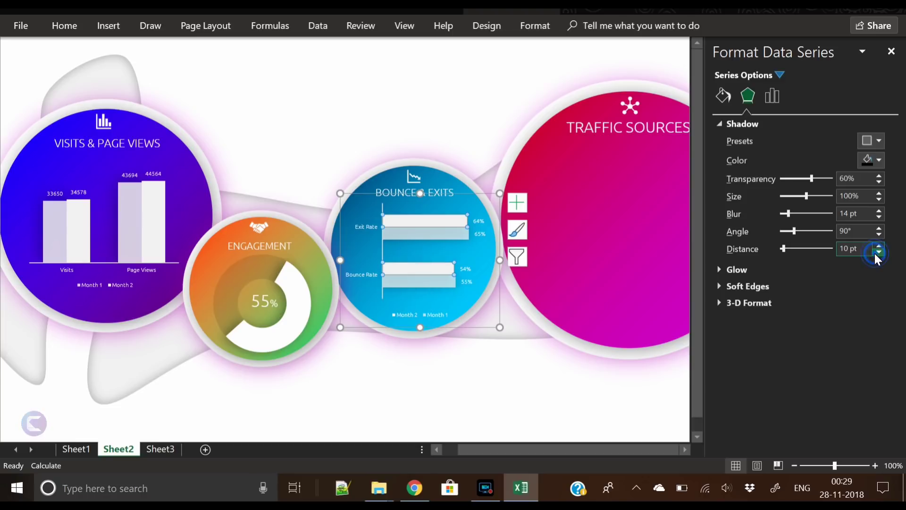
pyautogui.click(877, 252)
pyautogui.click(877, 252)
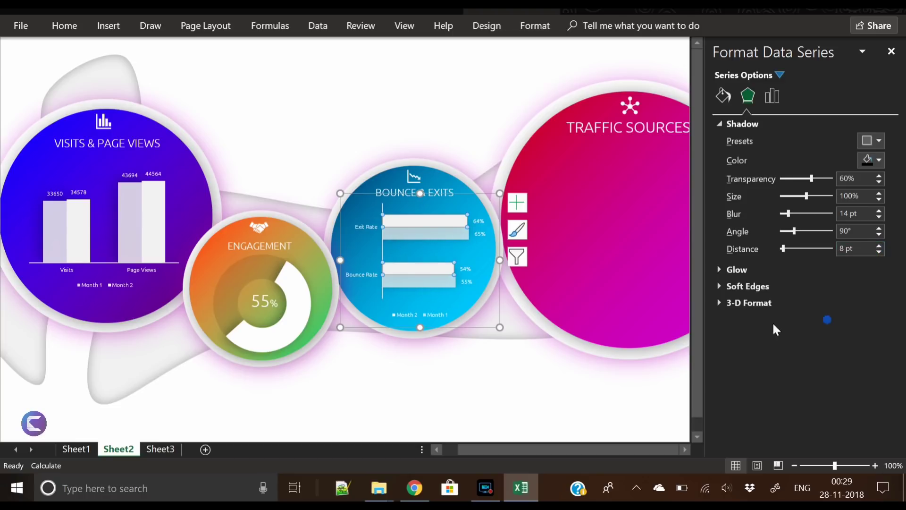
pyautogui.click(526, 427)
pyautogui.click(489, 406)
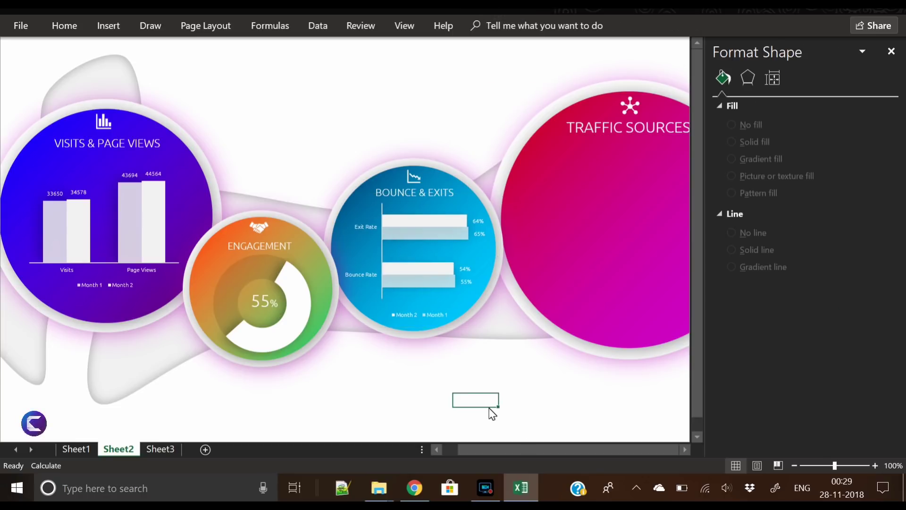
# Move the bar chart slightly down within the Bounce & Exits circle and close the formatting pane
pyautogui.click(404, 208)
pyautogui.click(400, 194)
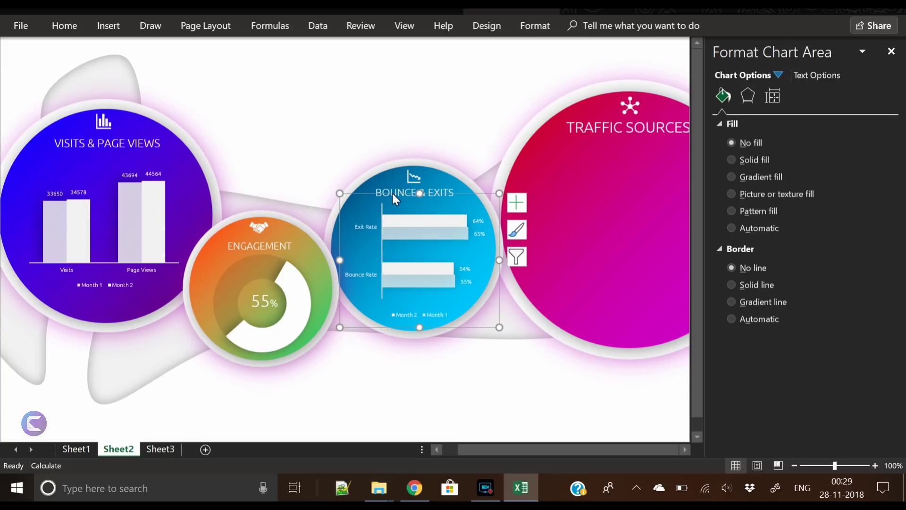
pyautogui.moveTo(392, 191); pyautogui.dragTo(392, 194)
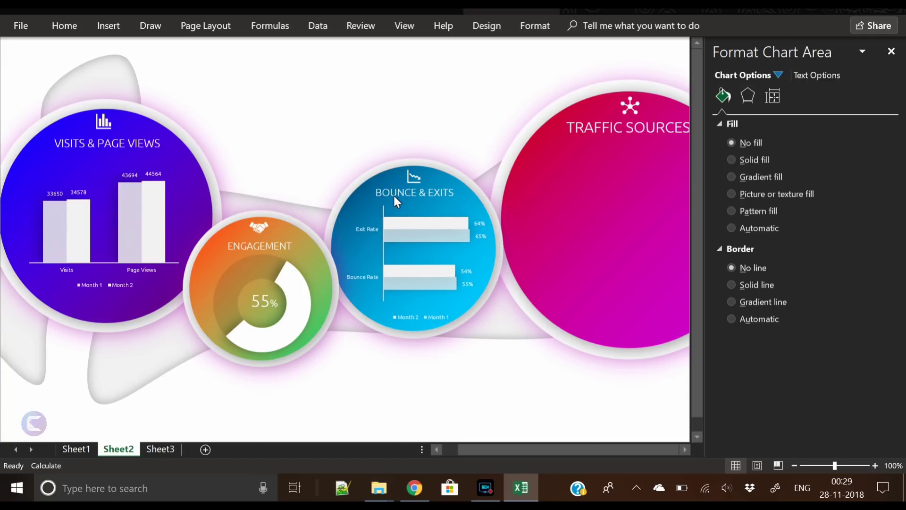
pyautogui.click(517, 436)
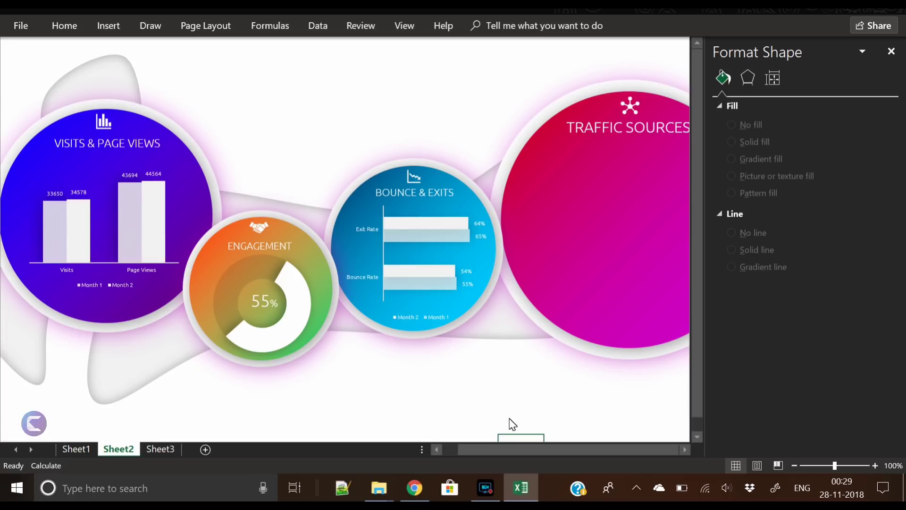
pyautogui.click(891, 49)
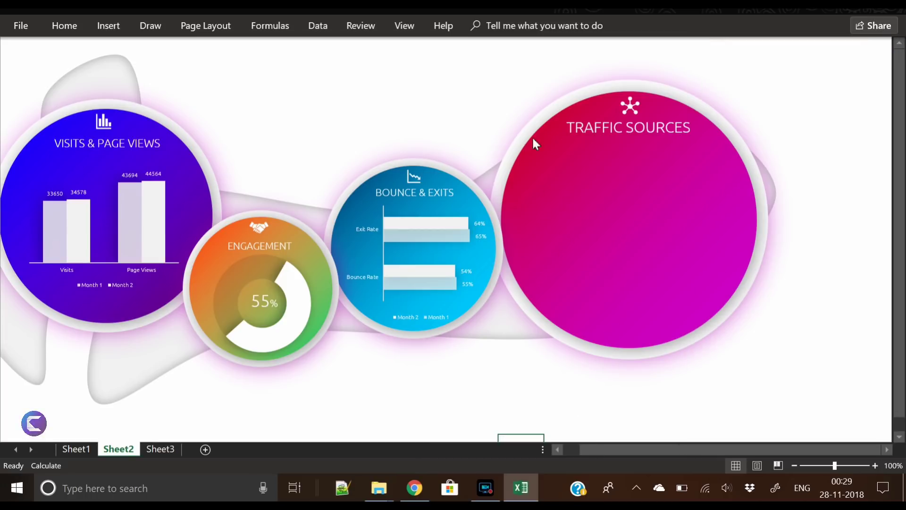
# Insert a 2-D pie chart from the Traffic Sources table in B14:C18 on Sheet3
pyautogui.click(159, 448)
pyautogui.moveTo(118, 236); pyautogui.dragTo(175, 296)
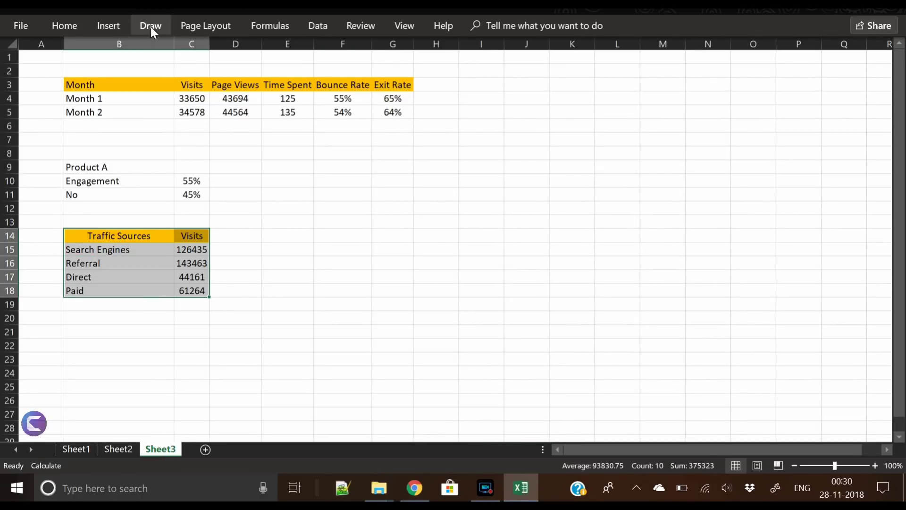
pyautogui.click(110, 26)
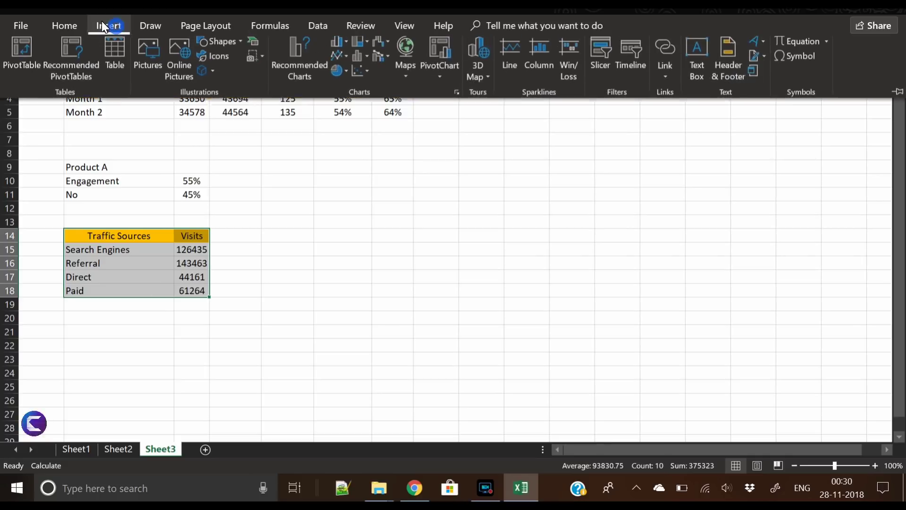
pyautogui.click(341, 75)
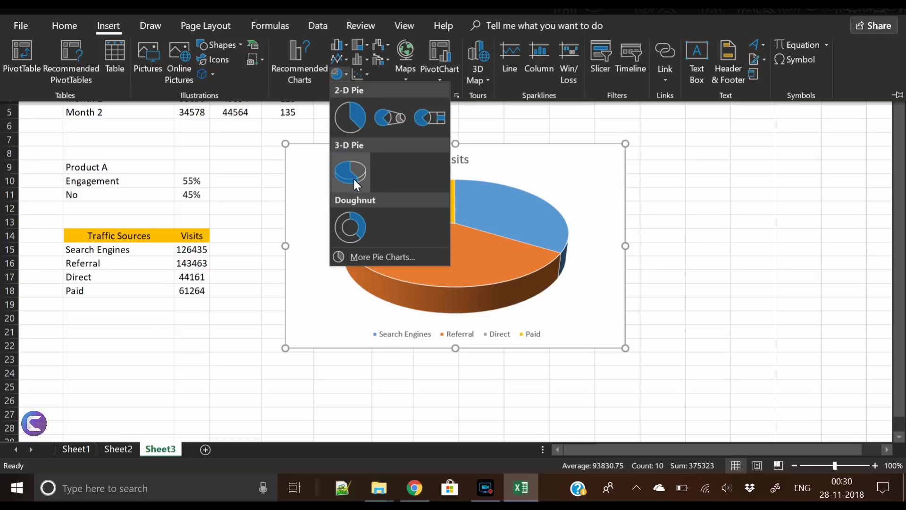
pyautogui.click(352, 133)
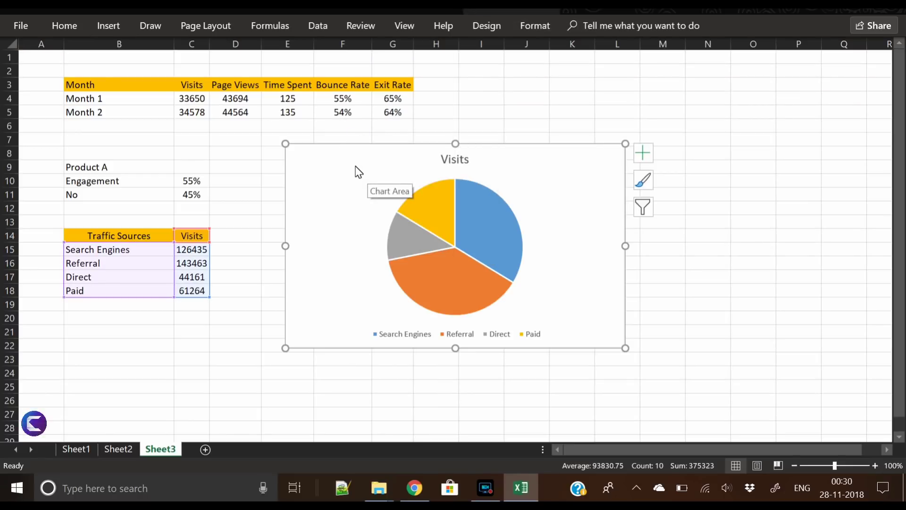
# Cut the pie chart, paste it into Sheet2 and move it up over the Traffic Sources circle
pyautogui.hotkey('ctrl', 'x')
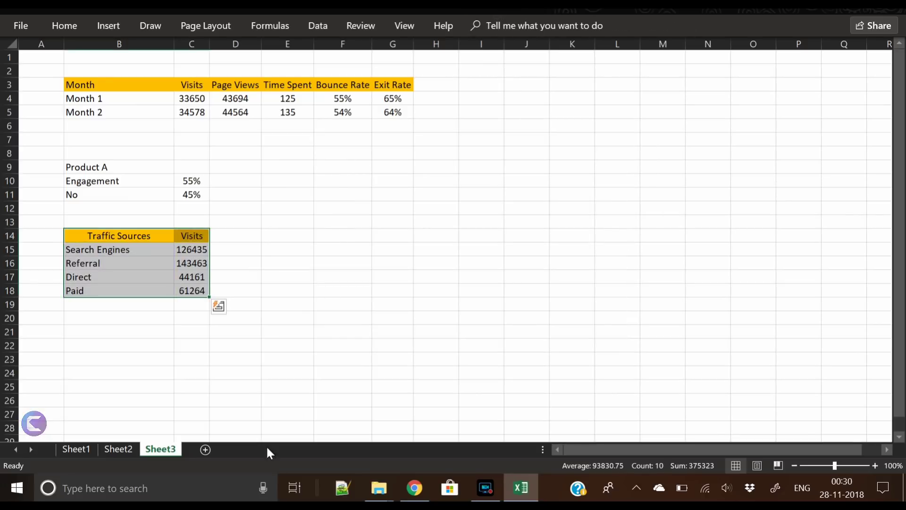
pyautogui.click(127, 448)
pyautogui.click(529, 364)
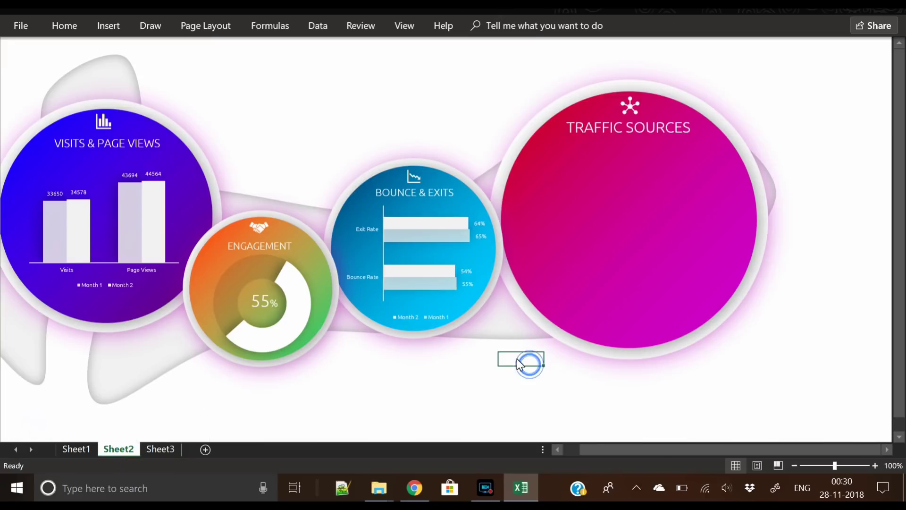
pyautogui.hotkey('ctrl', 'v')
pyautogui.moveTo(580, 364); pyautogui.dragTo(493, 120)
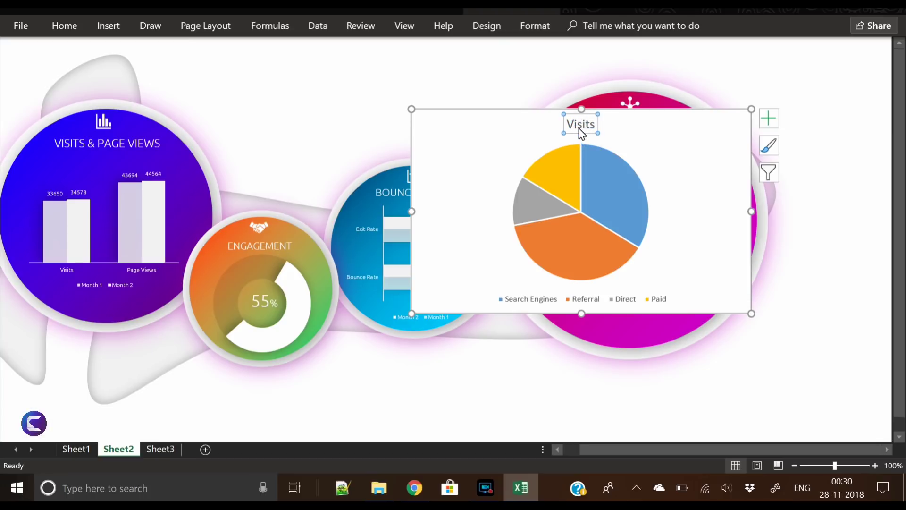
# Delete the pie chart's title and legend
pyautogui.press('Delete')
pyautogui.click(616, 301)
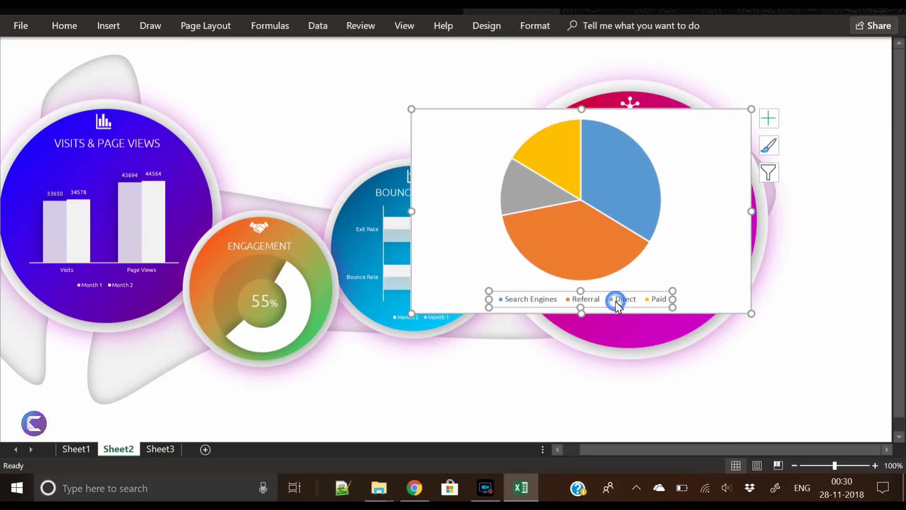
pyautogui.press('Delete')
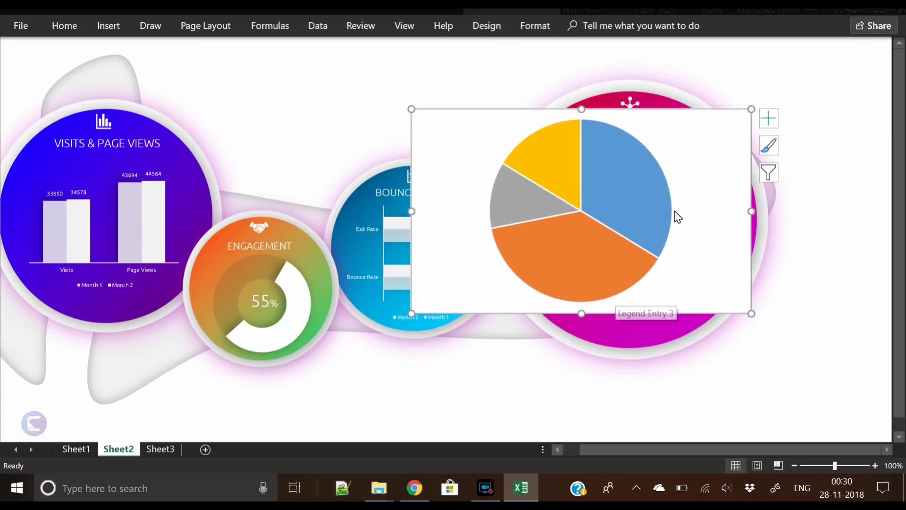
# Give the pie chart's area no fill and no border line, and close the formatting pane
pyautogui.rightClick(695, 135)
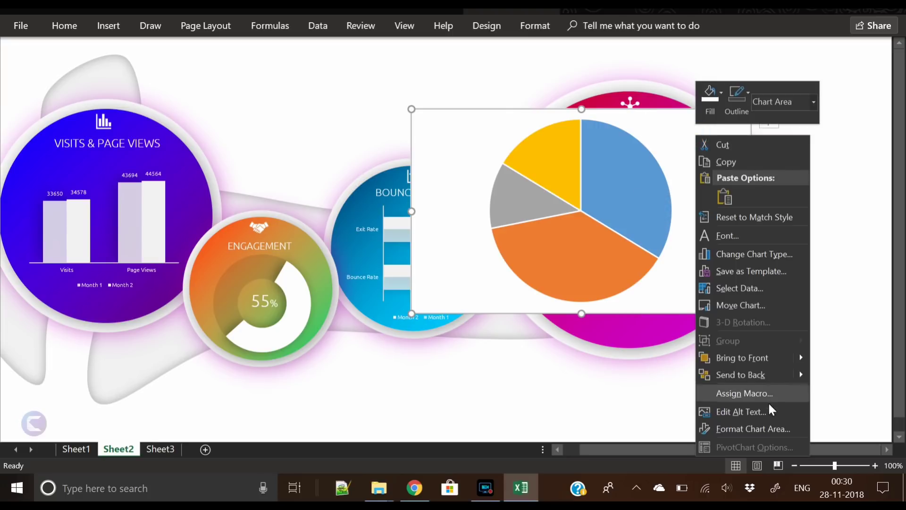
pyautogui.click(763, 427)
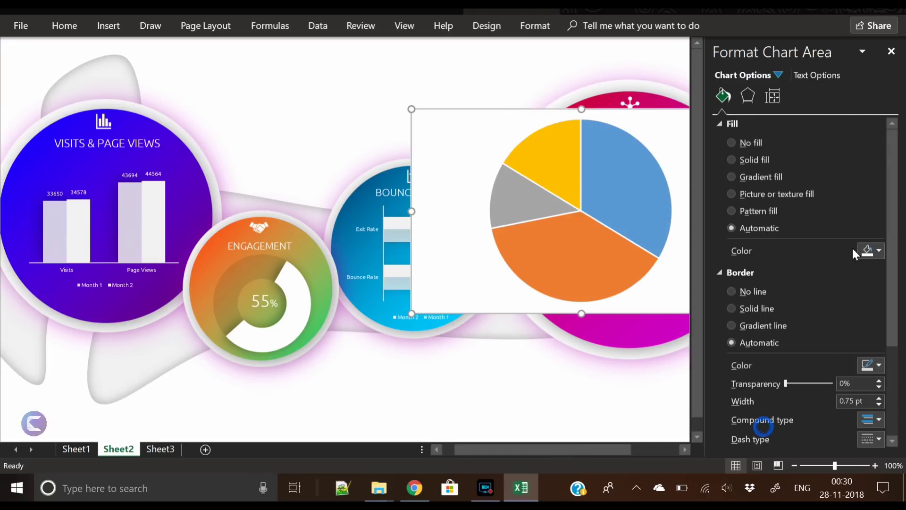
pyautogui.click(752, 141)
pyautogui.click(751, 267)
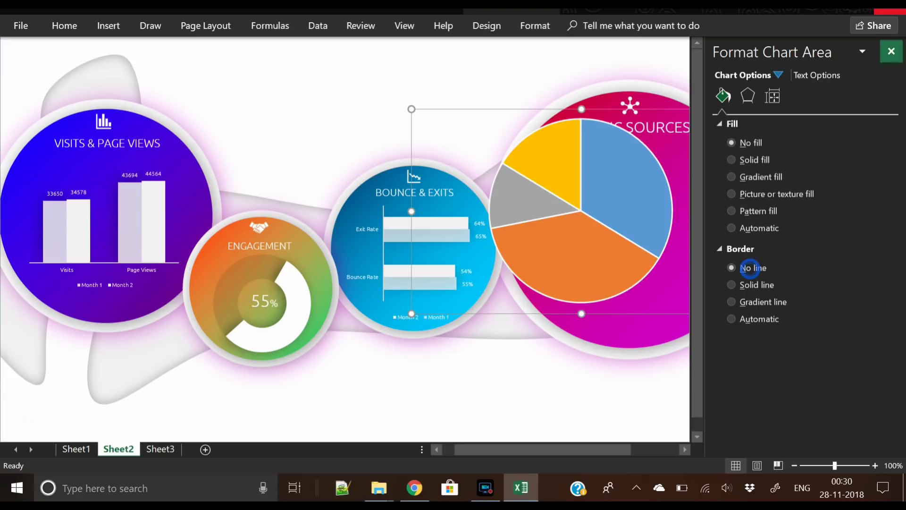
pyautogui.click(891, 52)
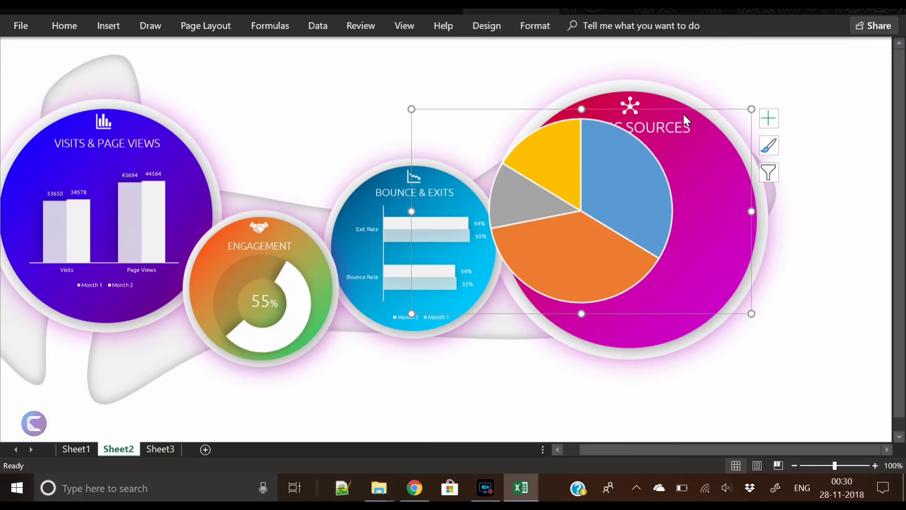
# Narrow the pie chart's frame and centre the pie below the heading in the Traffic Sources circle
pyautogui.moveTo(683, 108); pyautogui.dragTo(730, 137)
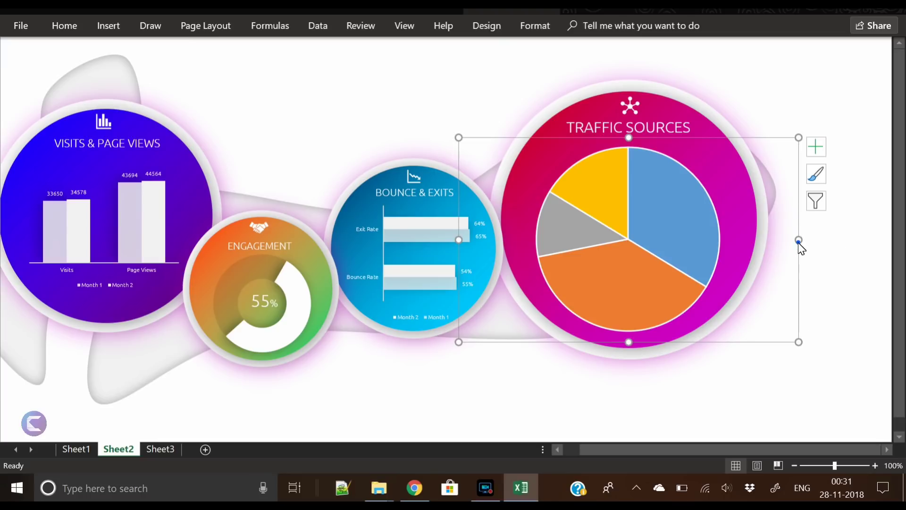
pyautogui.moveTo(798, 240); pyautogui.dragTo(704, 239)
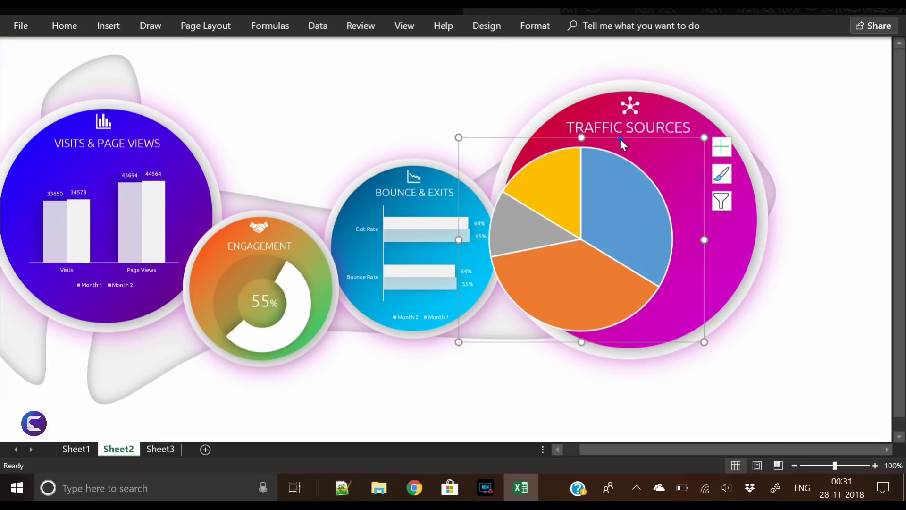
pyautogui.moveTo(620, 137); pyautogui.dragTo(672, 141)
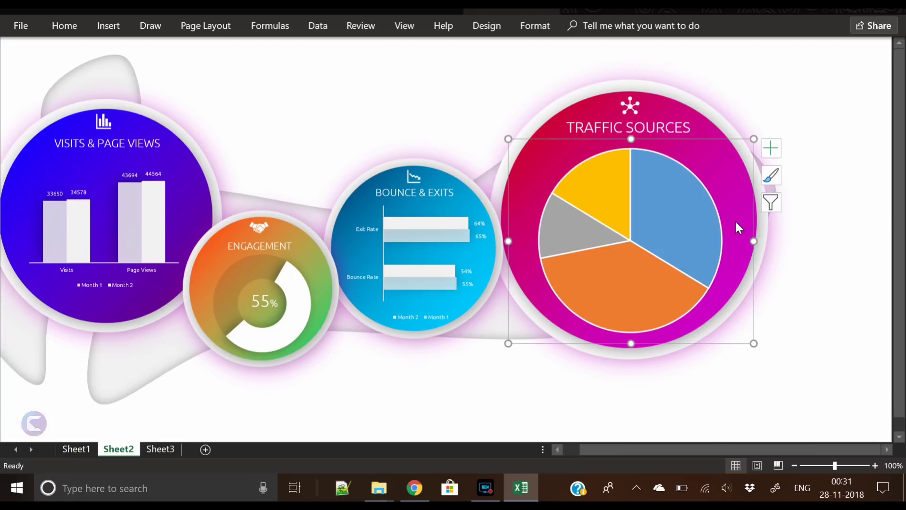
# Remove the border lines of the pie slices and give the whole series a solid off-white fill
pyautogui.moveTo(697, 217)
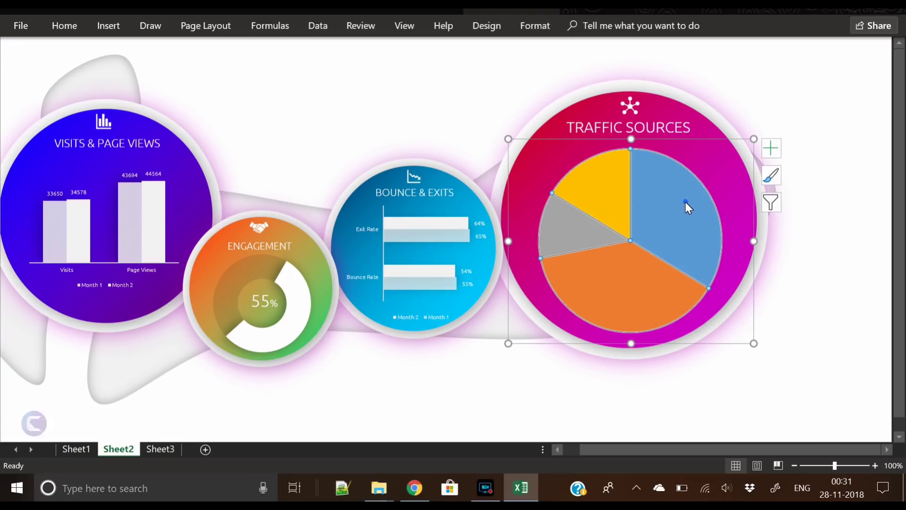
pyautogui.rightClick(686, 202)
pyautogui.click(708, 329)
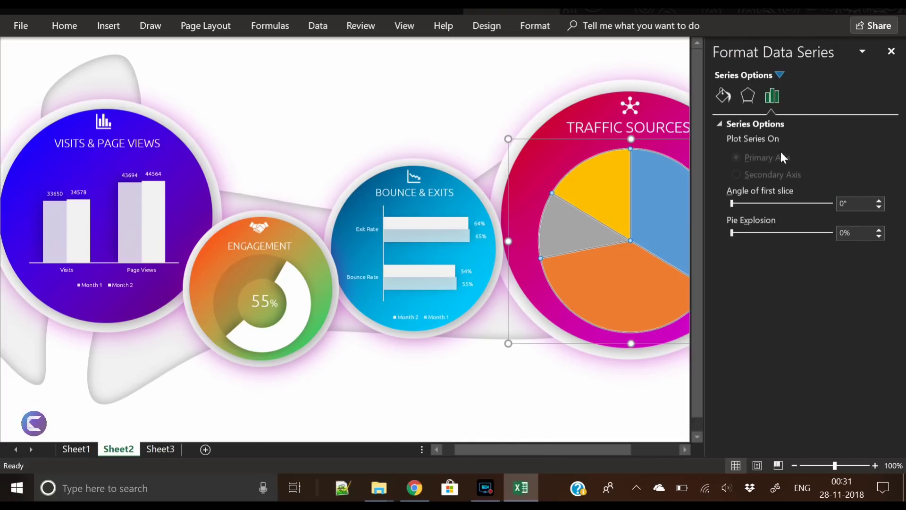
pyautogui.moveTo(605, 454); pyautogui.dragTo(641, 452)
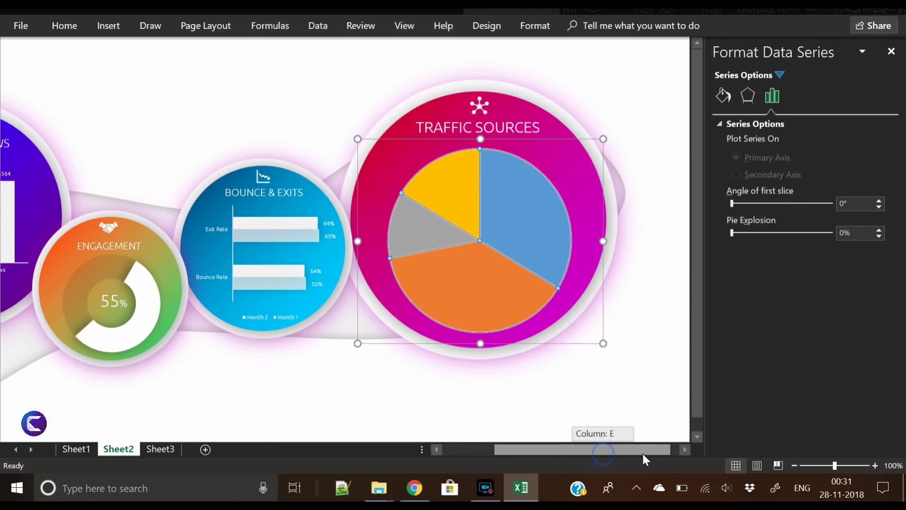
pyautogui.click(724, 97)
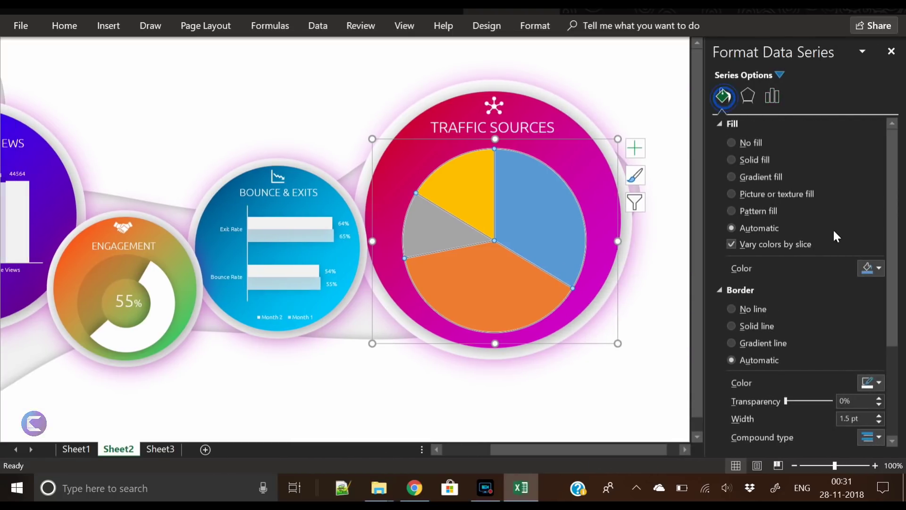
pyautogui.click(746, 311)
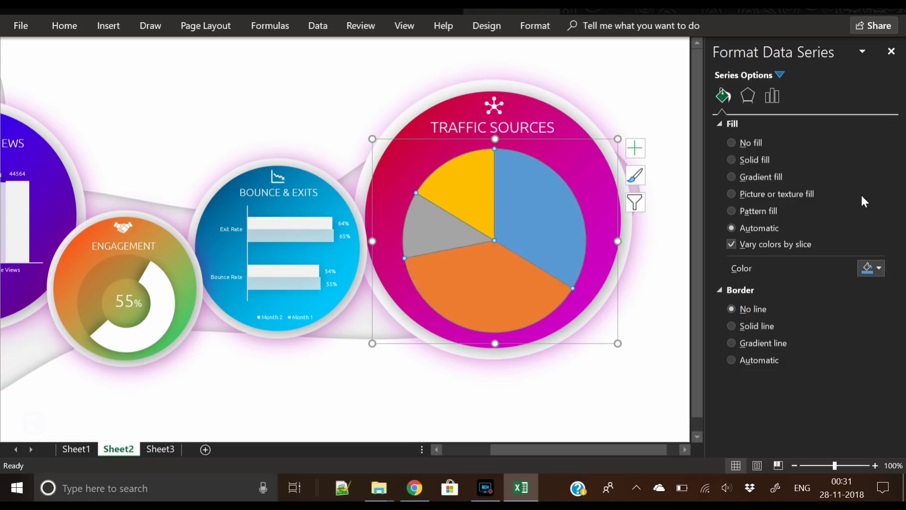
pyautogui.click(755, 161)
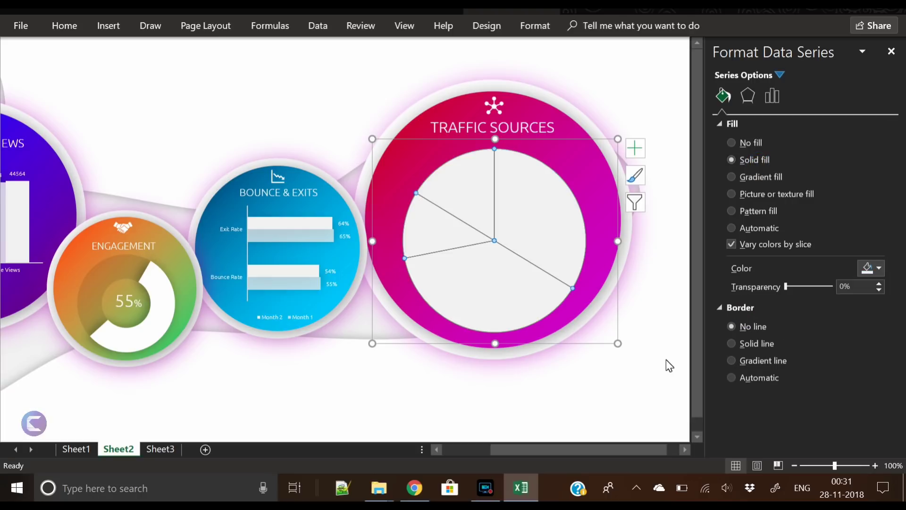
# Examine the individual slices of the Traffic Sources pie, including Search Engines and Referral
pyautogui.click(652, 383)
pyautogui.click(551, 209)
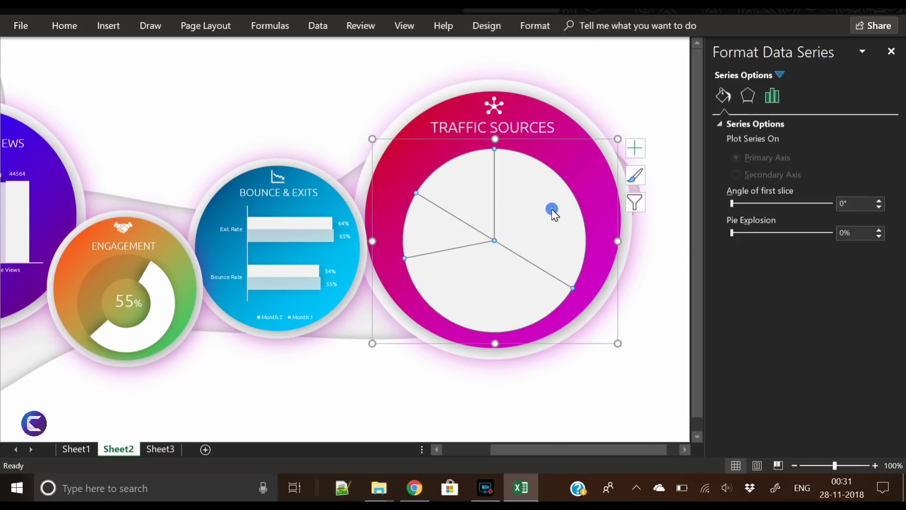
pyautogui.click(557, 383)
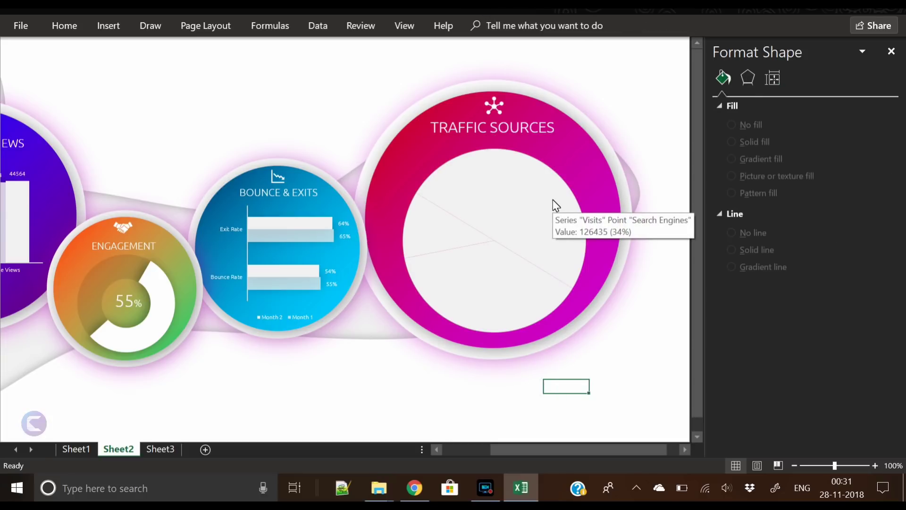
pyautogui.click(511, 288)
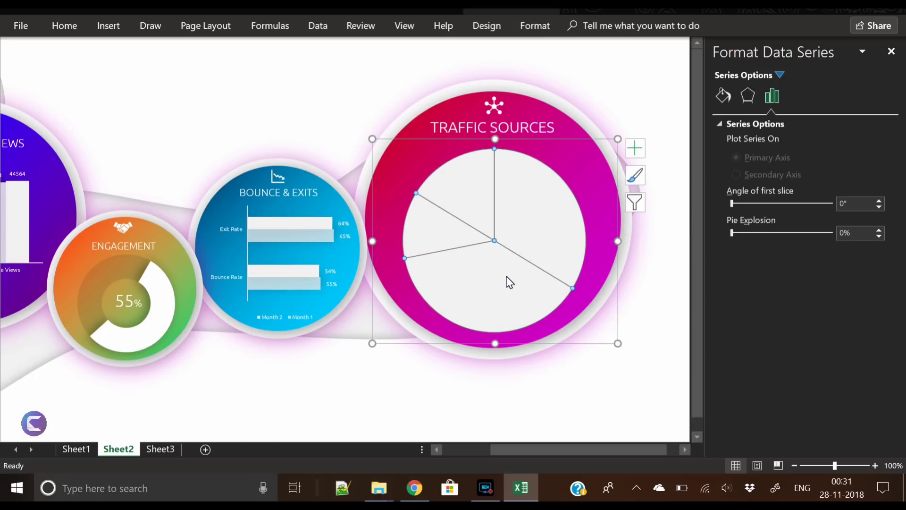
pyautogui.click(525, 413)
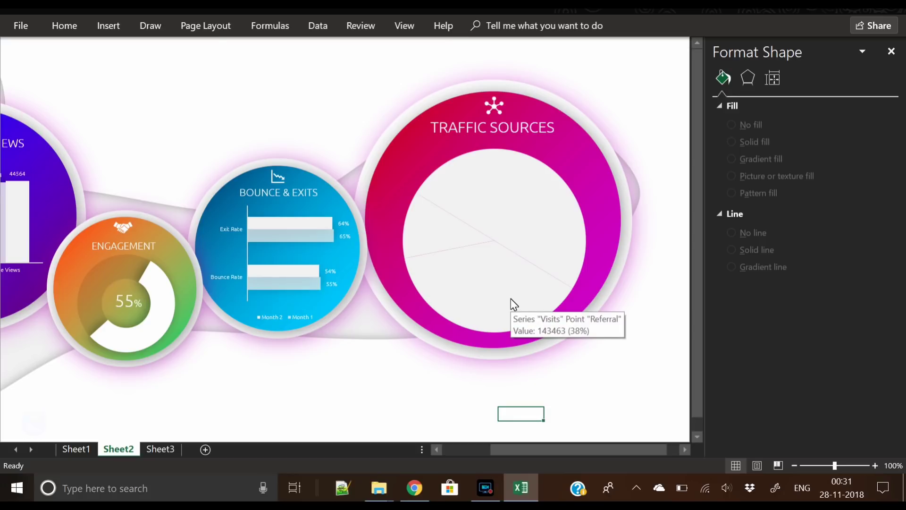
pyautogui.click(528, 219)
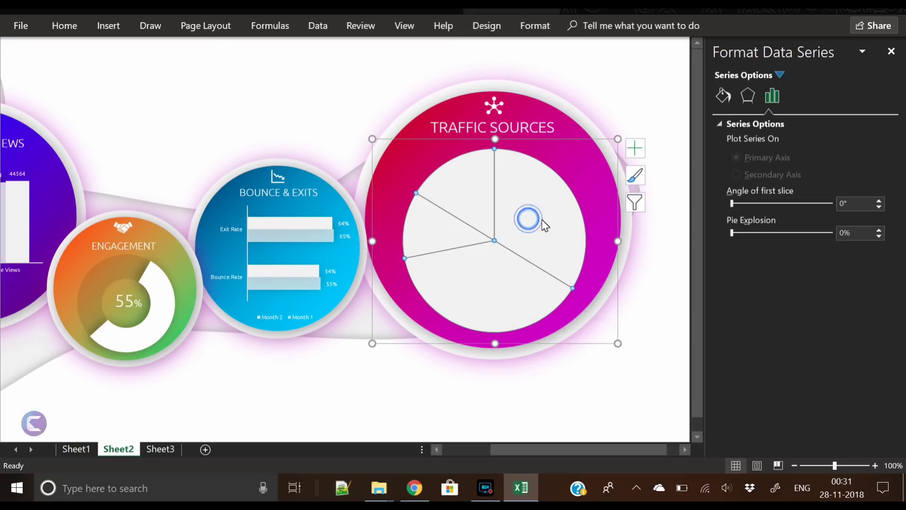
pyautogui.click(496, 301)
pyautogui.click(610, 397)
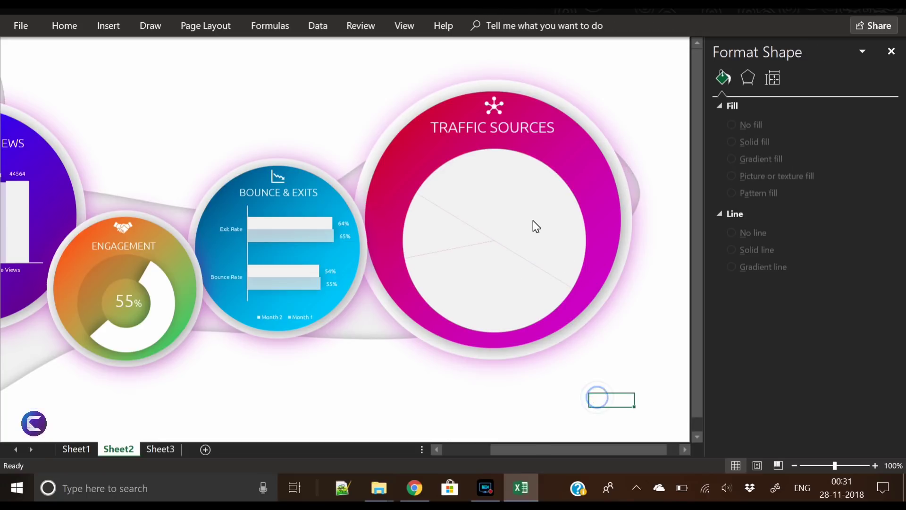
# Set the fill transparency of the Search Engines slice alone to 15%
pyautogui.click(502, 281)
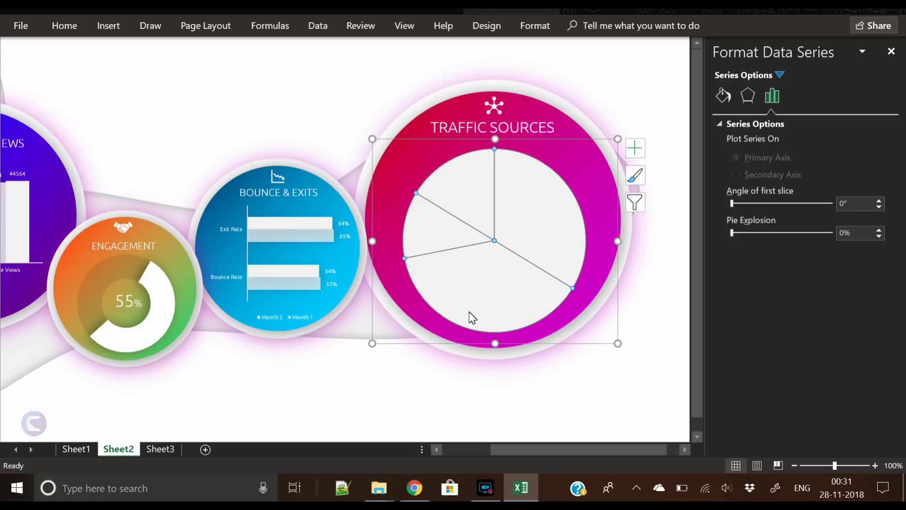
pyautogui.moveTo(481, 297)
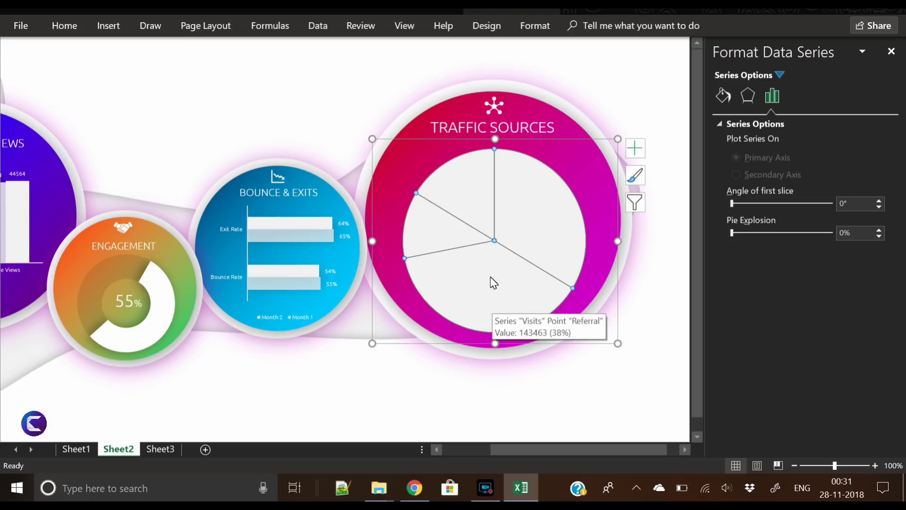
pyautogui.click(545, 213)
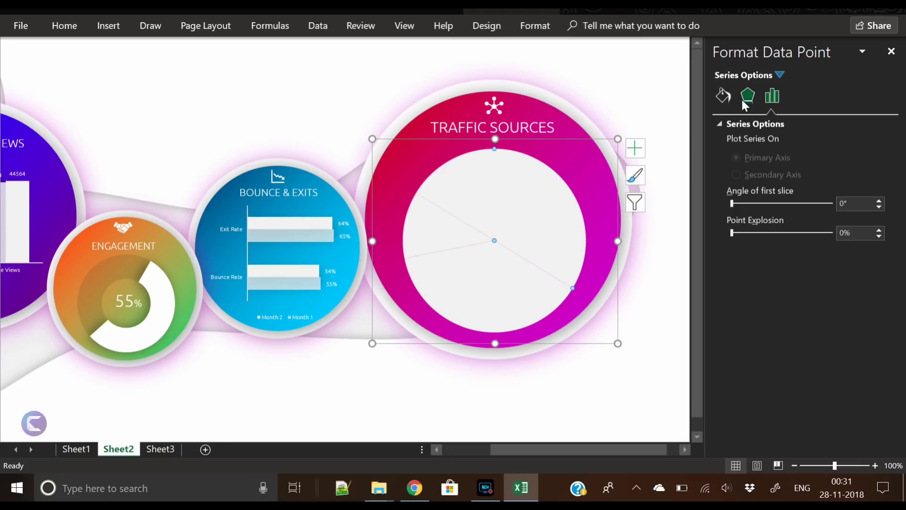
pyautogui.click(722, 95)
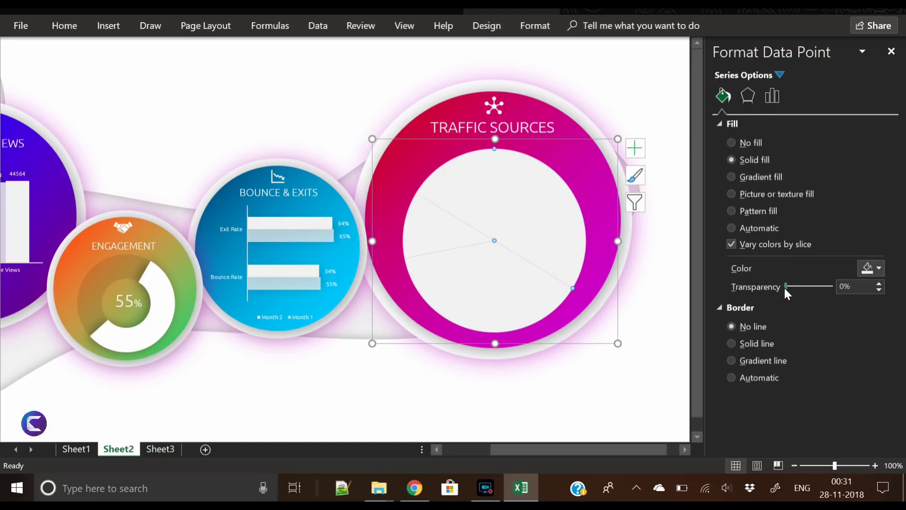
pyautogui.moveTo(785, 287); pyautogui.dragTo(789, 287)
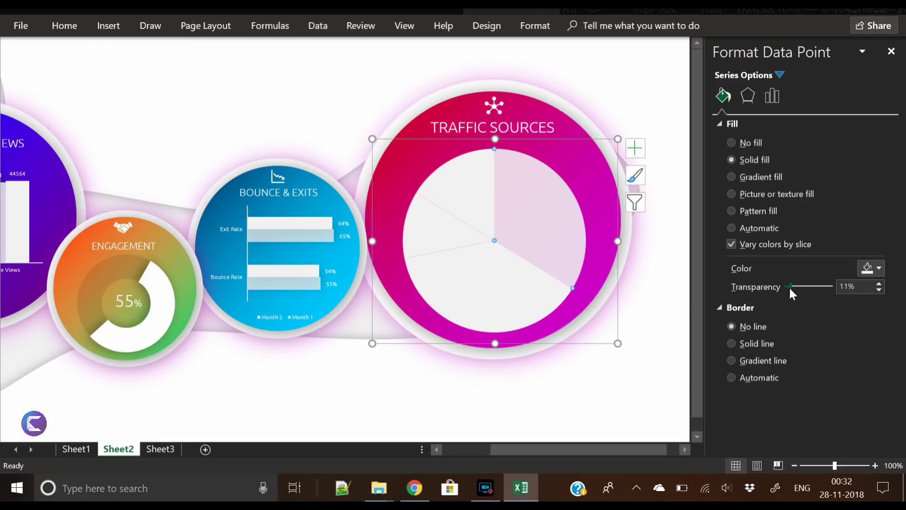
pyautogui.click(878, 284)
pyautogui.click(878, 283)
pyautogui.click(879, 284)
pyautogui.click(878, 283)
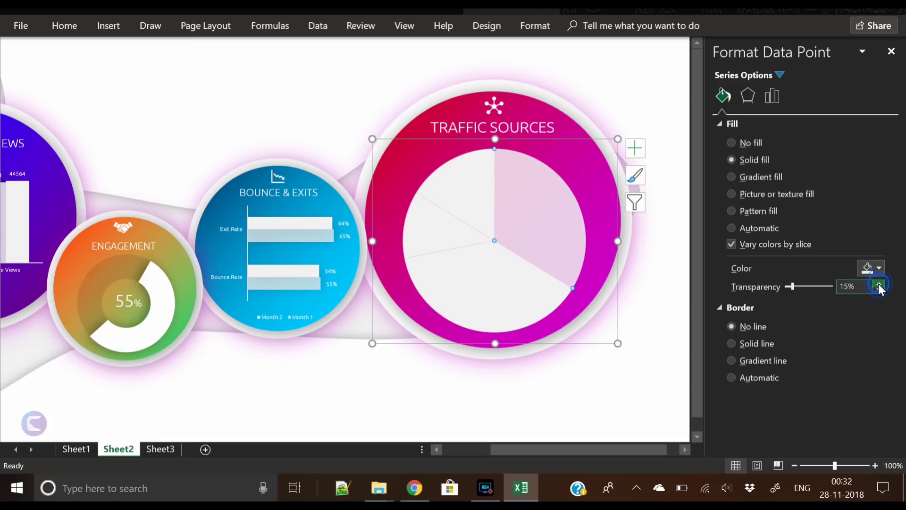
# Set the fill transparency of the Paid slice to 24% and of the Direct slice to 35%
pyautogui.click(482, 189)
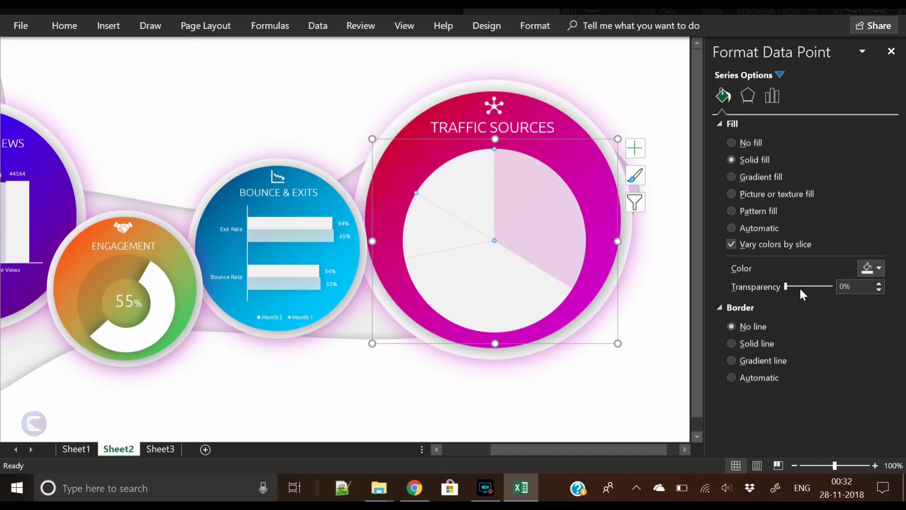
pyautogui.moveTo(785, 287); pyautogui.dragTo(798, 289)
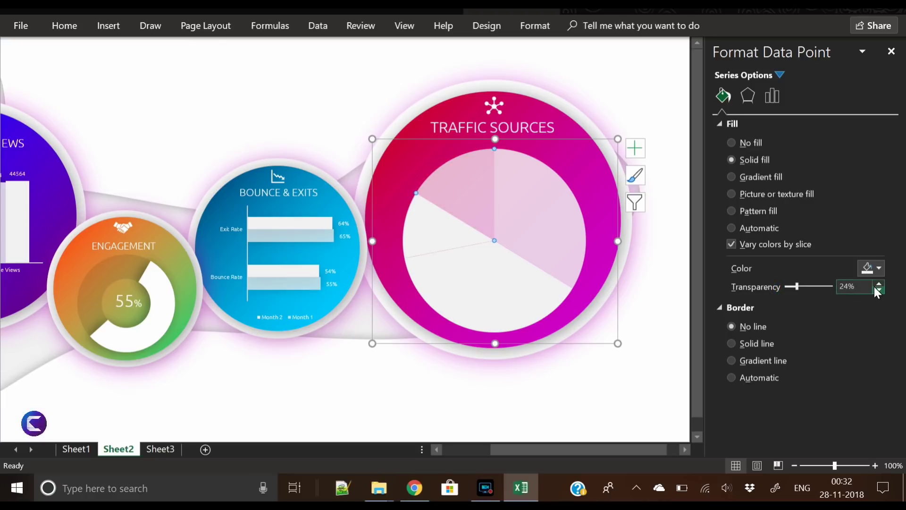
pyautogui.click(454, 235)
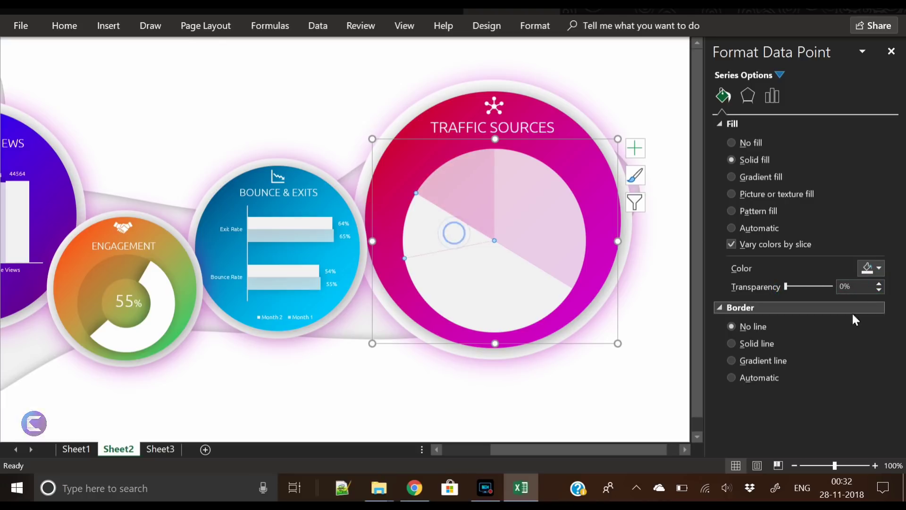
pyautogui.moveTo(784, 287); pyautogui.dragTo(800, 290)
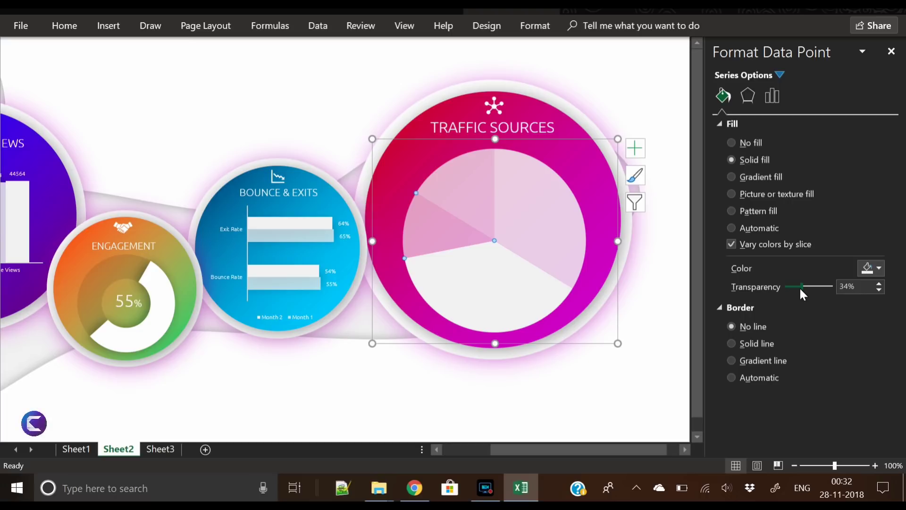
pyautogui.moveTo(800, 289); pyautogui.dragTo(801, 289)
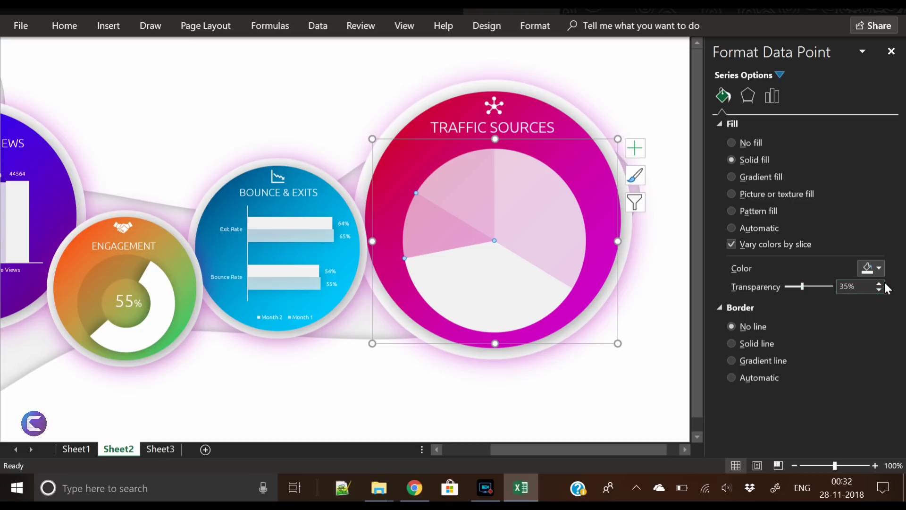
pyautogui.click(540, 389)
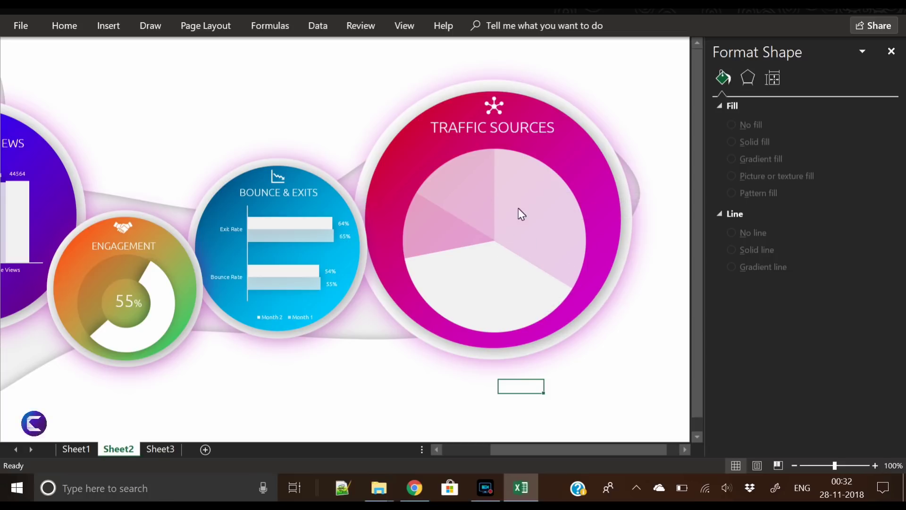
# Give the whole Traffic Sources pie series an outer shadow cast downward at 90°, with 17 pt blur and 11 pt distance
pyautogui.click(493, 300)
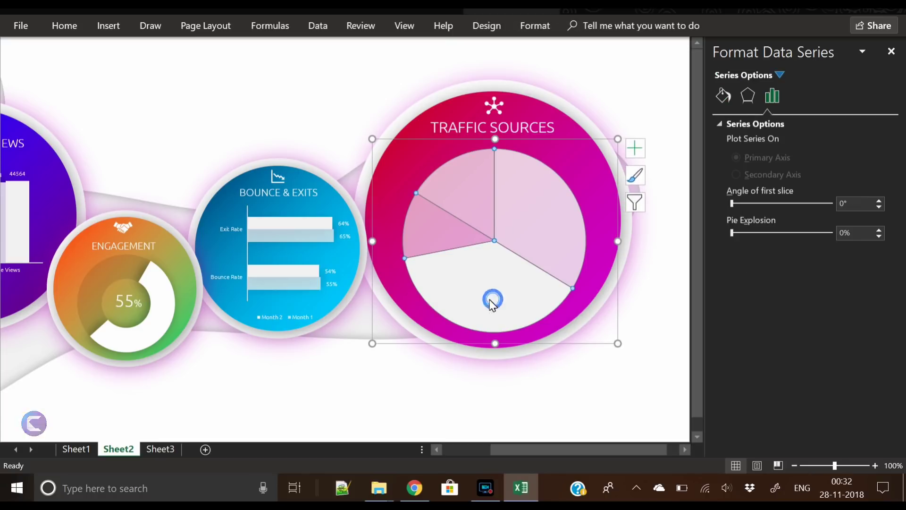
pyautogui.click(721, 94)
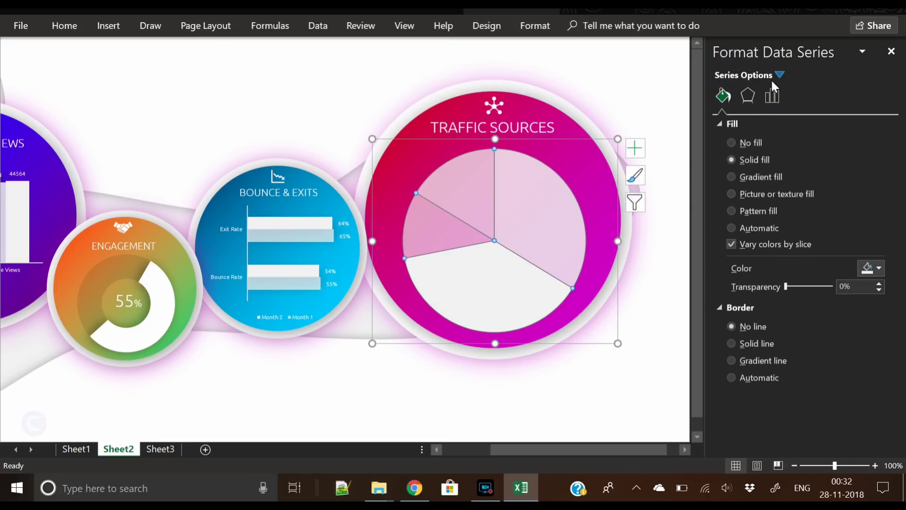
pyautogui.click(748, 96)
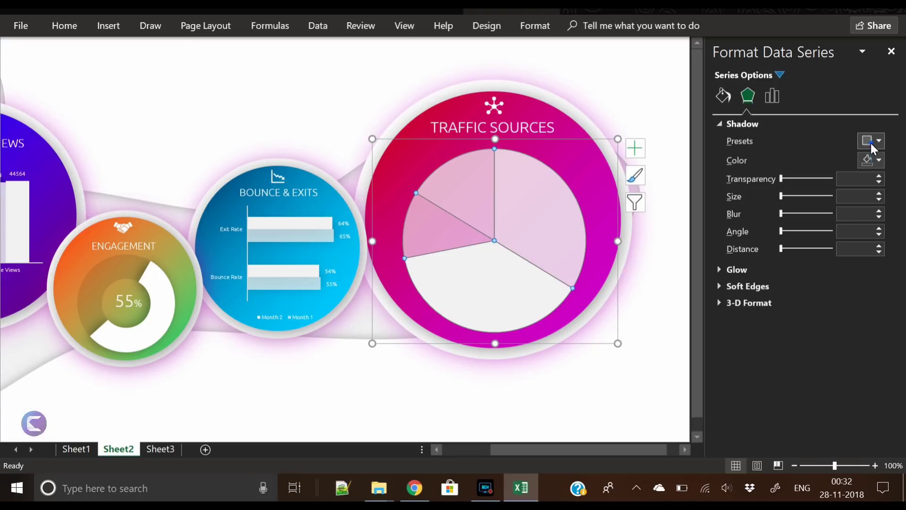
pyautogui.click(870, 142)
pyautogui.click(833, 320)
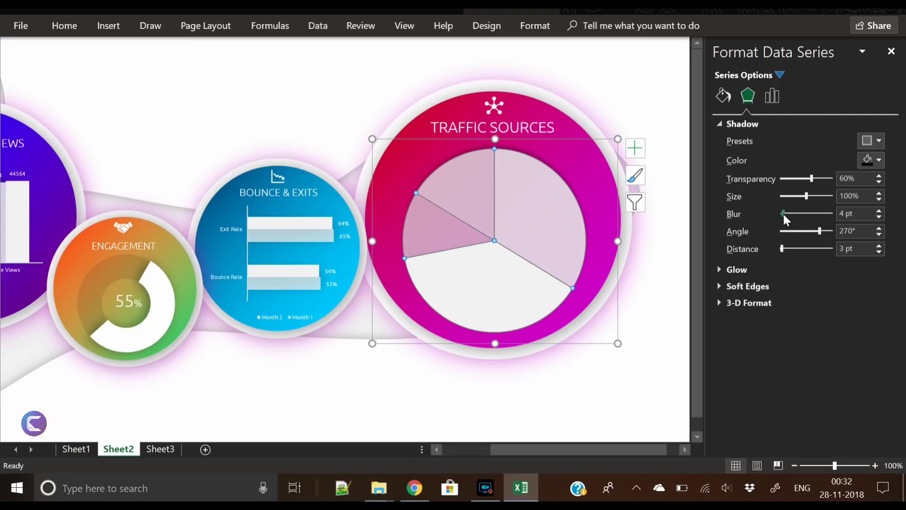
pyautogui.click(868, 142)
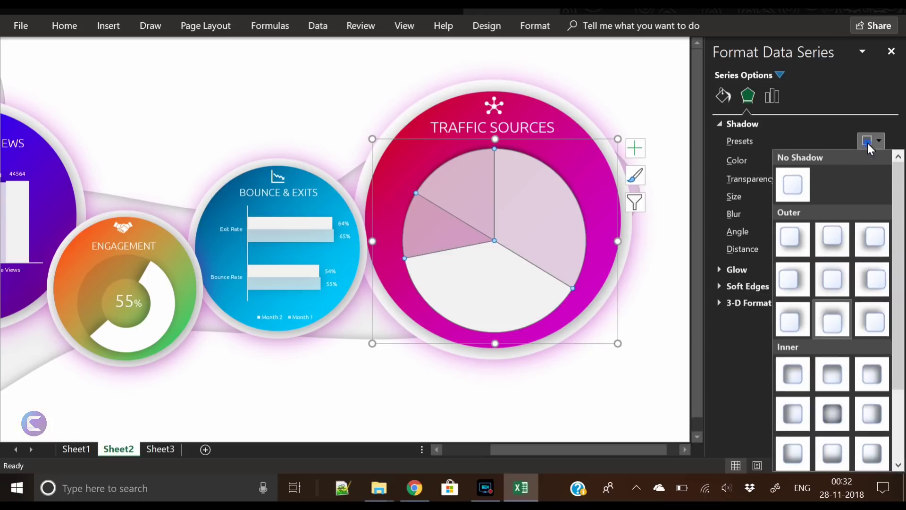
pyautogui.click(831, 243)
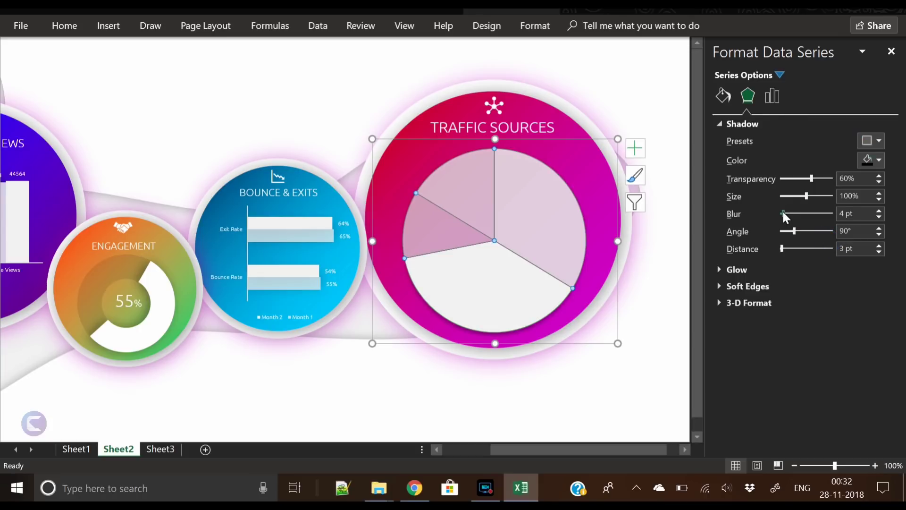
pyautogui.moveTo(783, 211); pyautogui.dragTo(790, 216)
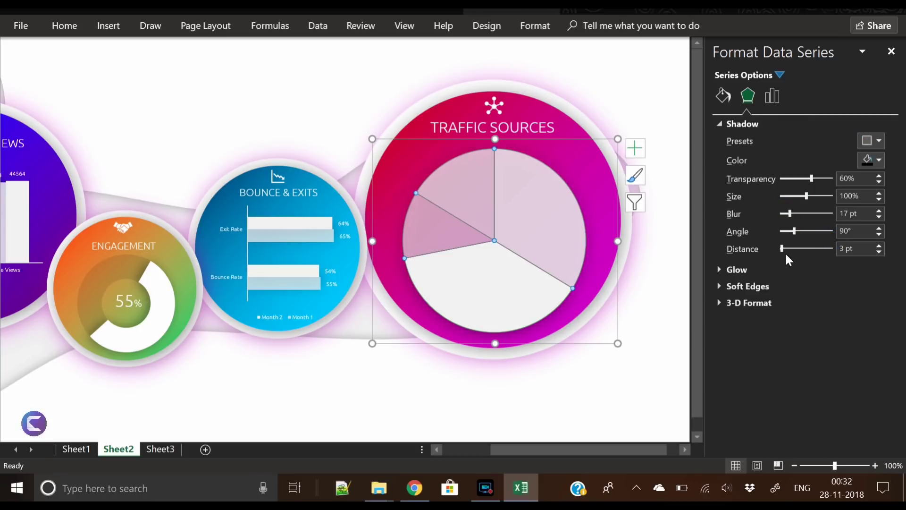
pyautogui.moveTo(782, 250); pyautogui.dragTo(782, 250)
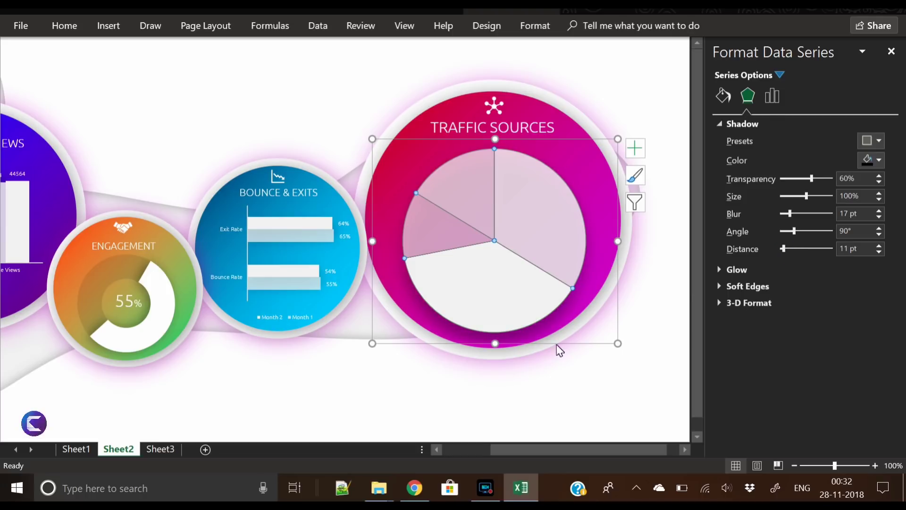
pyautogui.click(528, 390)
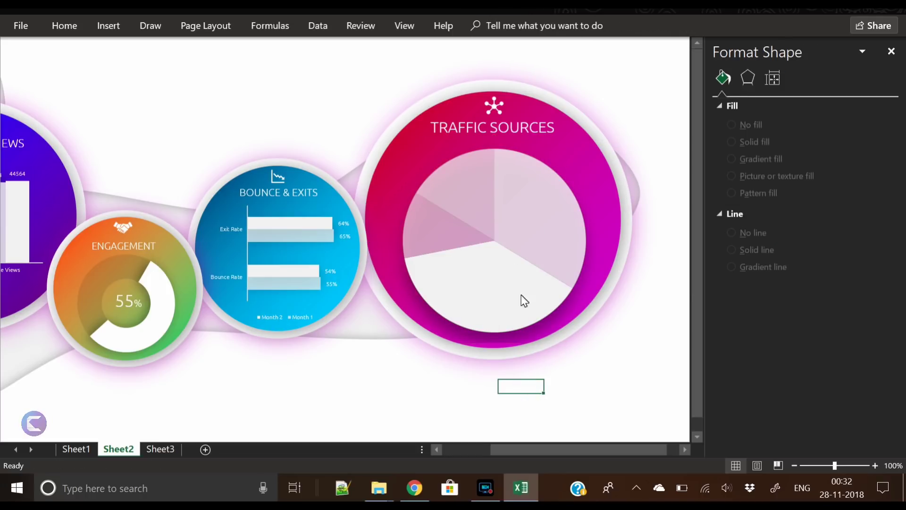
# Add data labels to all slices of the Traffic Sources pie
pyautogui.moveTo(521, 301)
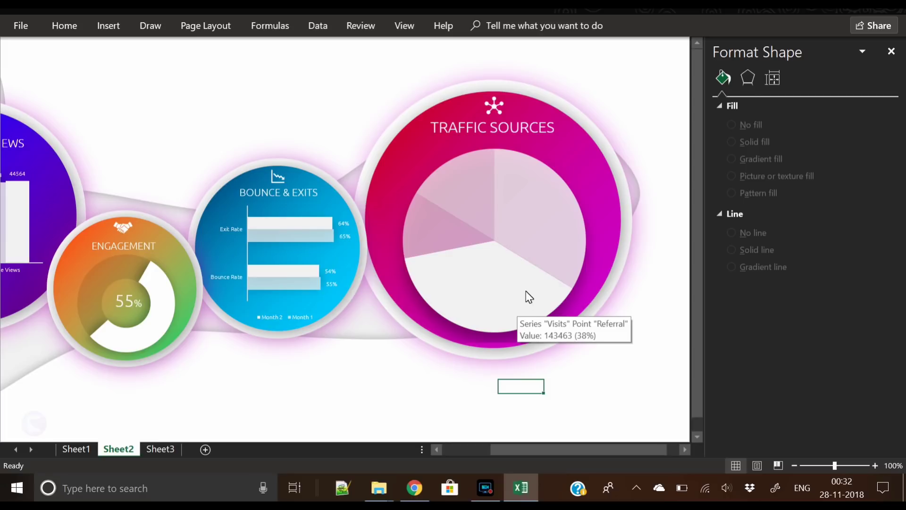
pyautogui.rightClick(504, 270)
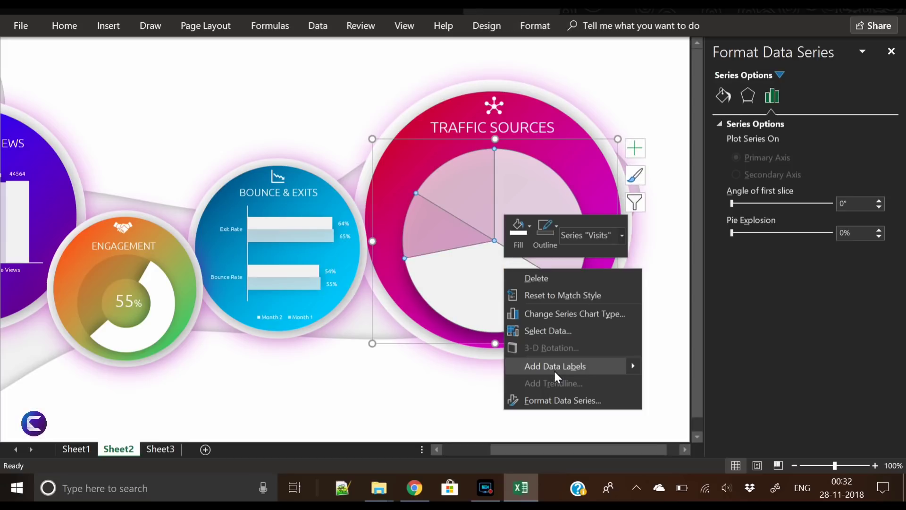
pyautogui.click(553, 367)
pyautogui.click(549, 209)
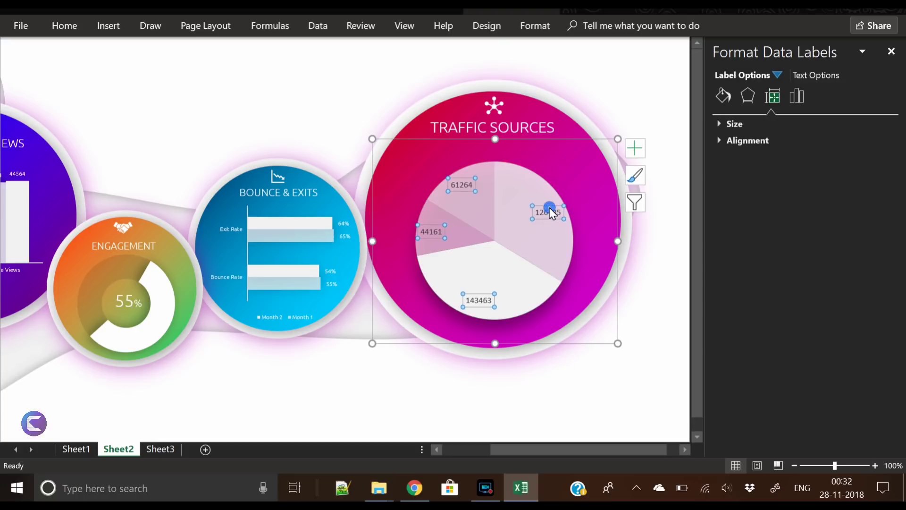
pyautogui.rightClick(549, 207)
pyautogui.click(602, 357)
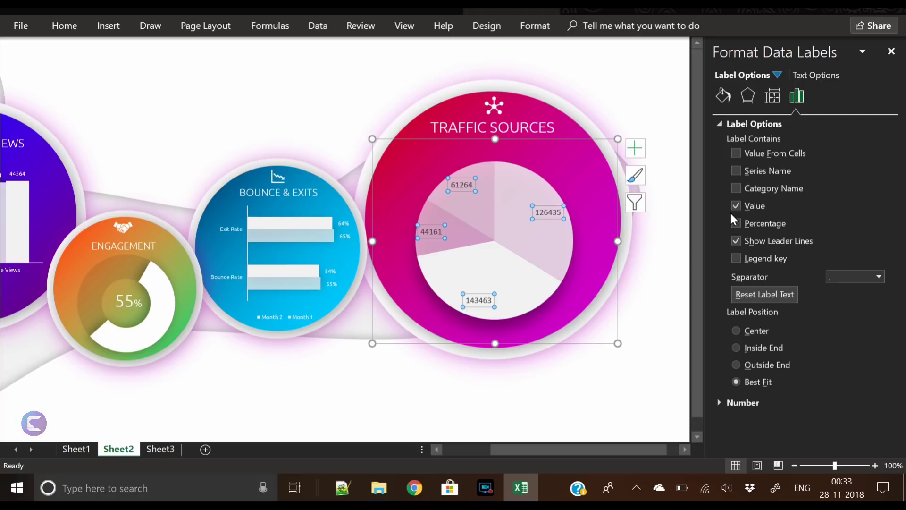
pyautogui.click(735, 206)
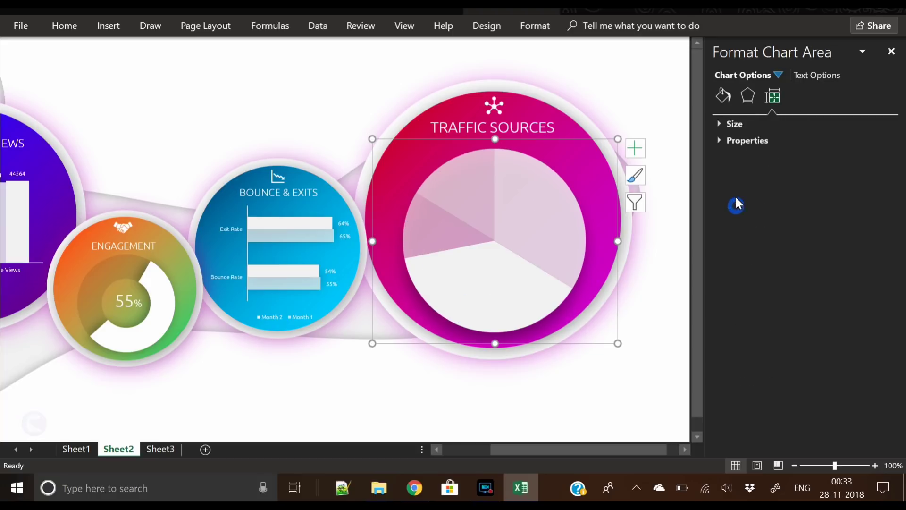
pyautogui.moveTo(538, 233)
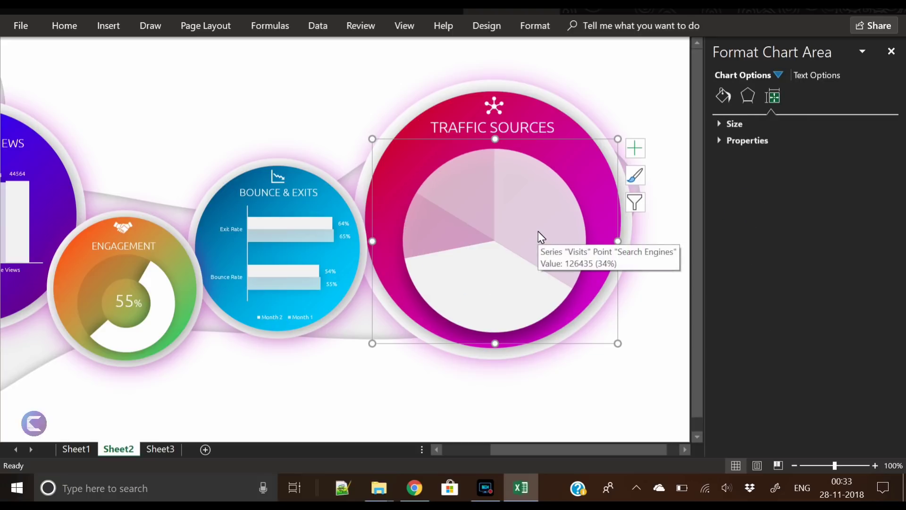
pyautogui.hotkey('ctrl', 'z')
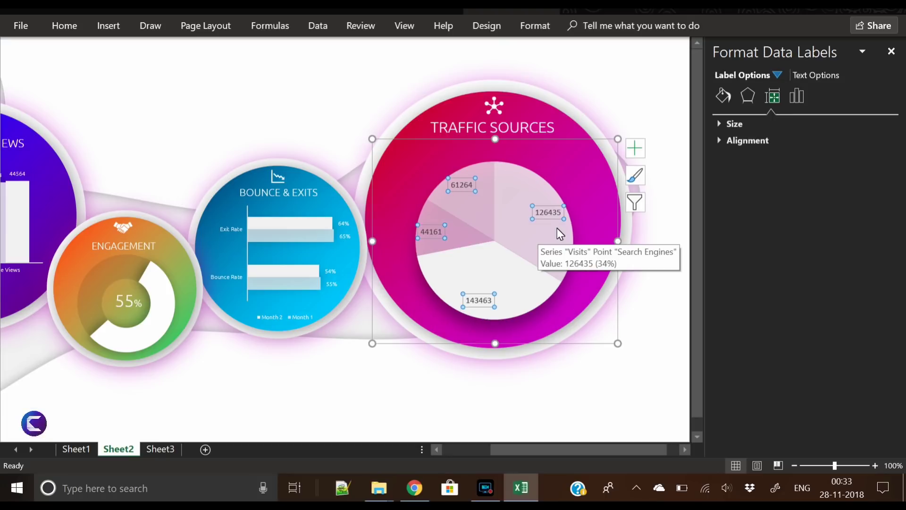
# Set the pie's data labels to show the category name and percentage instead of the value
pyautogui.rightClick(556, 216)
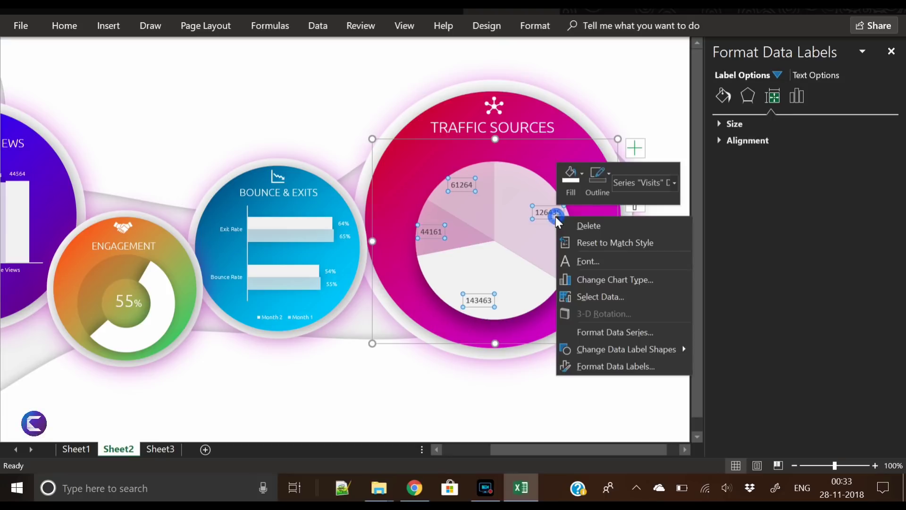
pyautogui.click(615, 365)
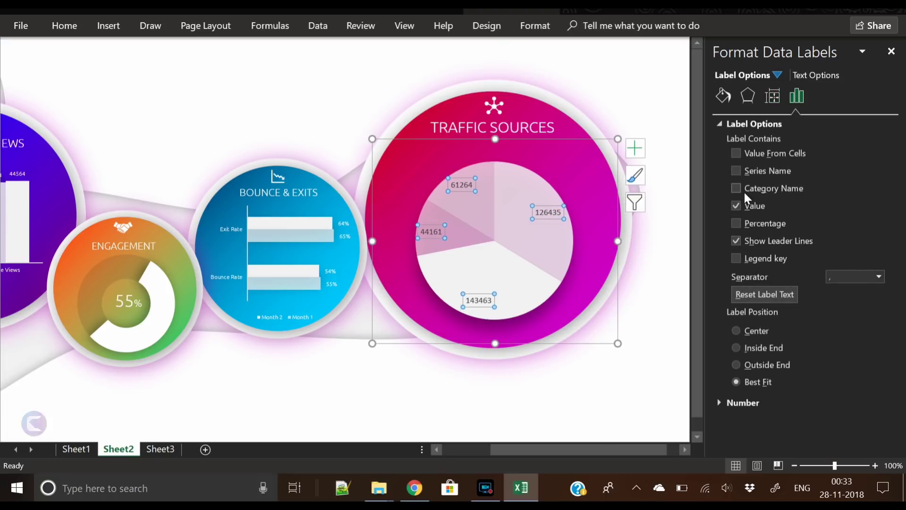
pyautogui.click(736, 189)
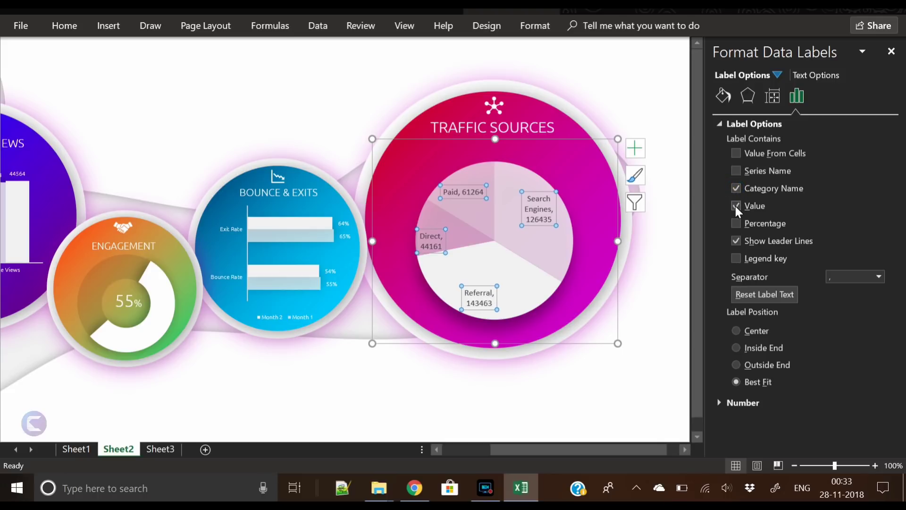
pyautogui.click(735, 206)
pyautogui.click(736, 223)
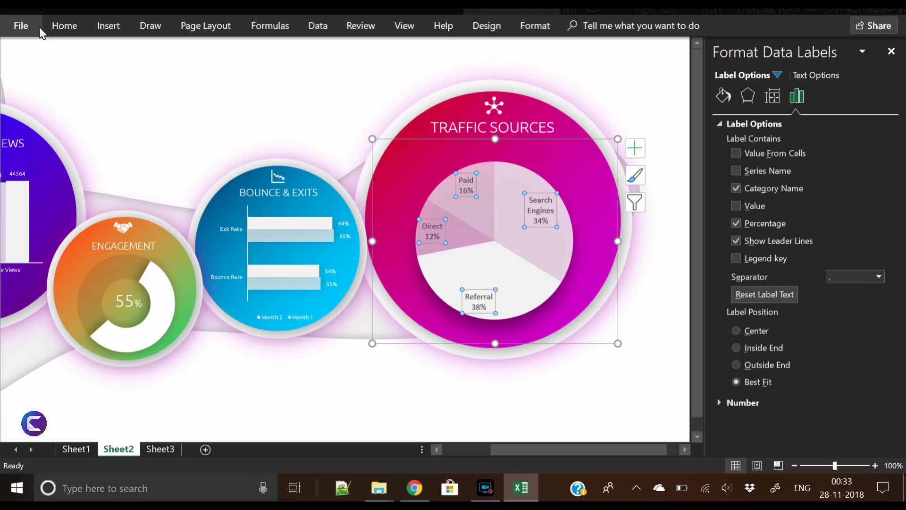
# Format the pie's data labels in the Ubuntu Light font at size 7
pyautogui.click(63, 28)
pyautogui.click(146, 54)
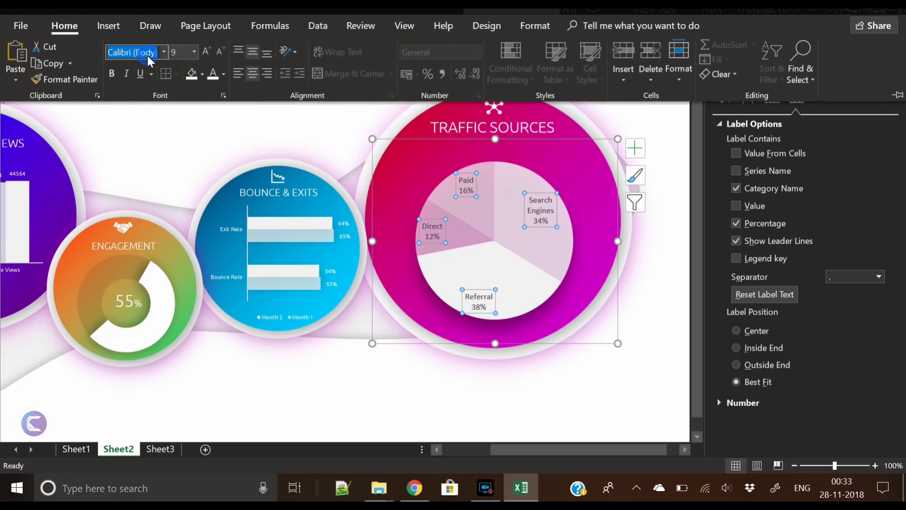
pyautogui.write('Ubuntu Light')
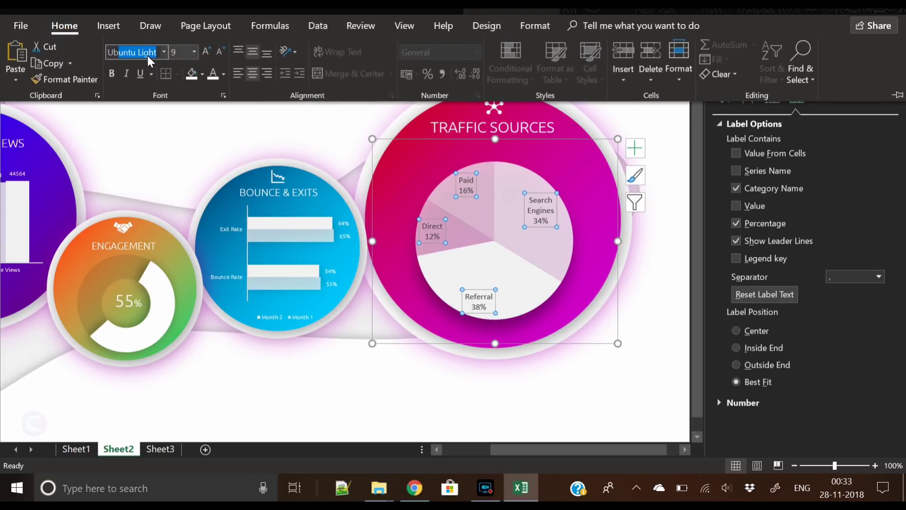
pyautogui.press('Return')
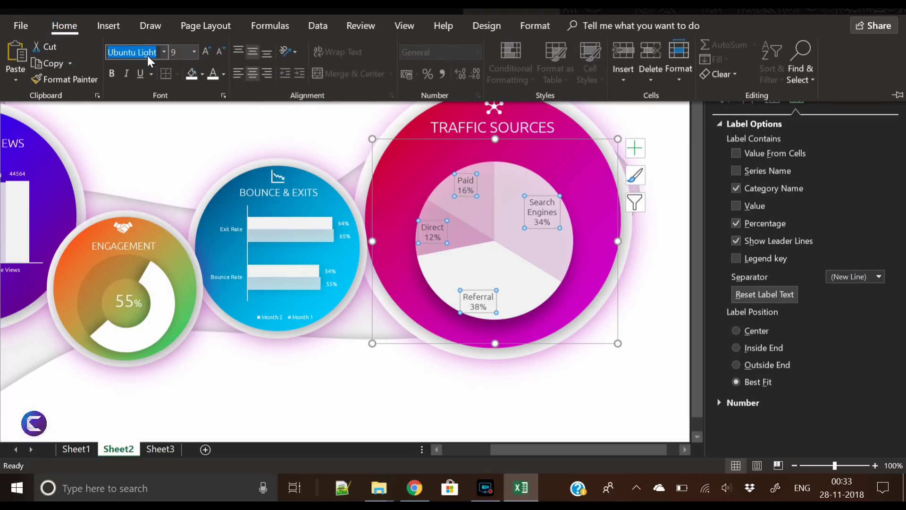
pyautogui.click(221, 51)
pyautogui.click(221, 51)
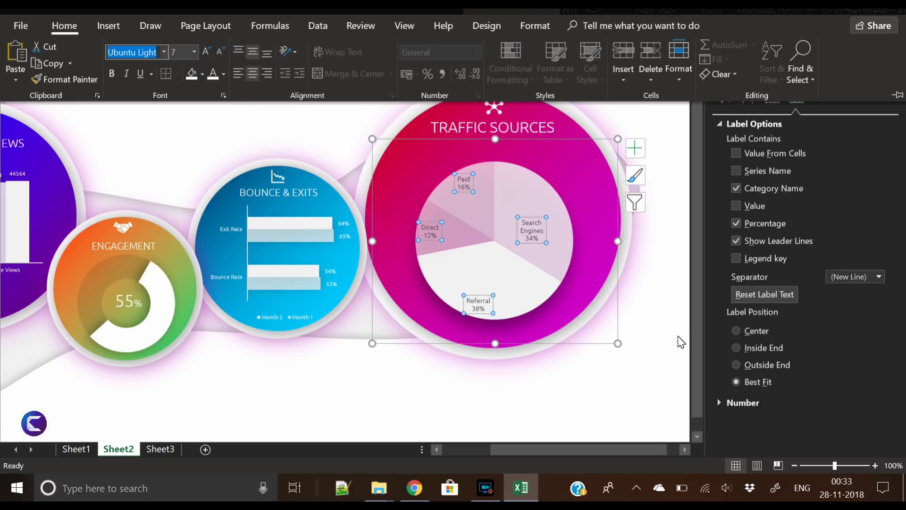
pyautogui.click(593, 404)
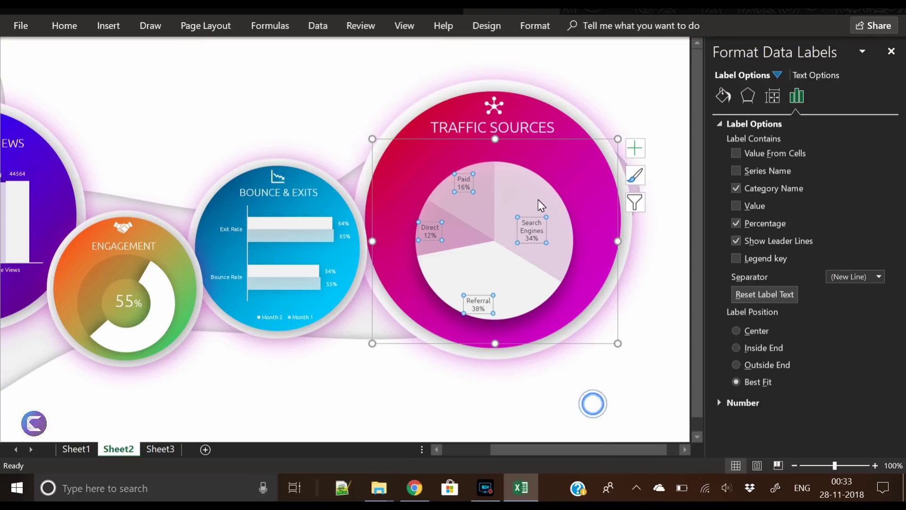
pyautogui.click(593, 357)
# Move the Search Engines label slightly outward and the Referral label closer to the pie's centre within their slices
pyautogui.click(531, 218)
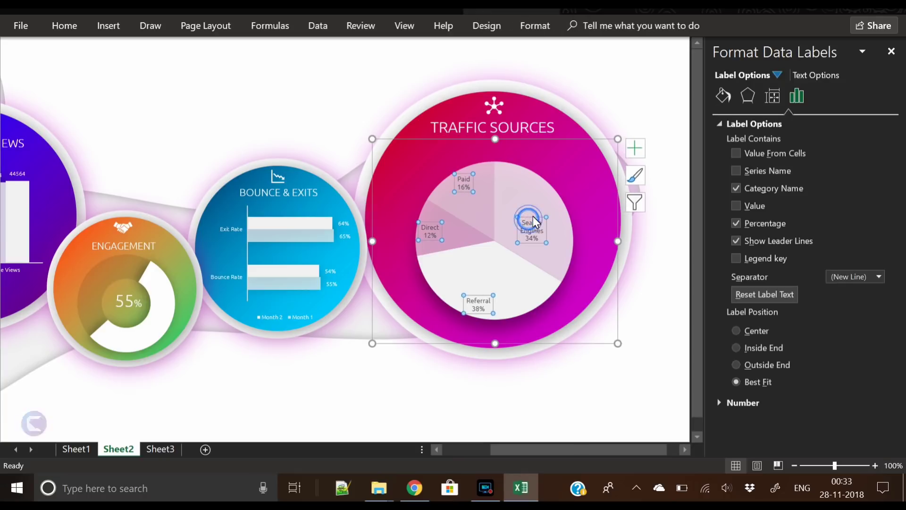
pyautogui.click(532, 218)
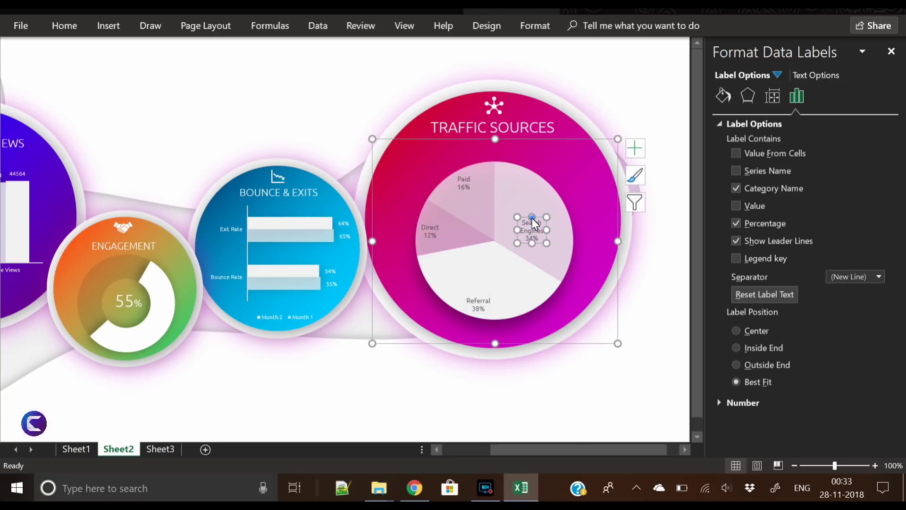
pyautogui.click(476, 304)
pyautogui.moveTo(488, 300); pyautogui.dragTo(499, 280)
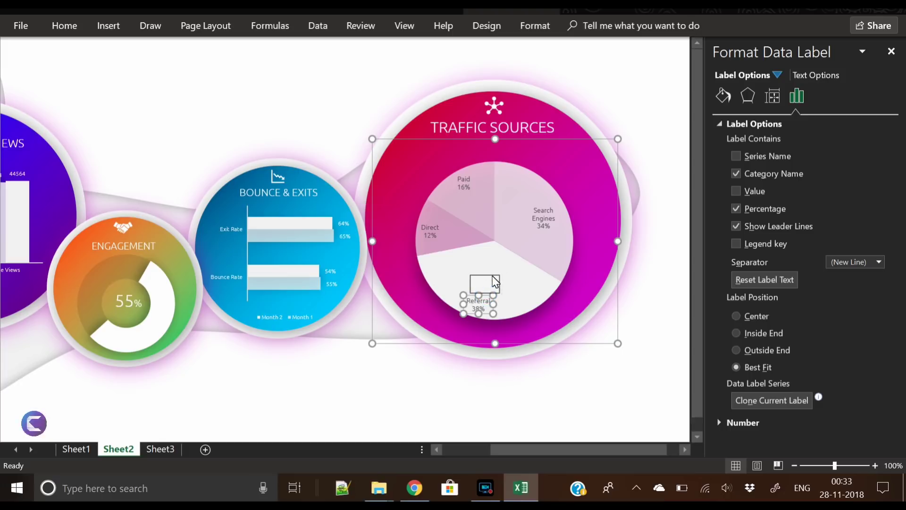
# Move the Direct label alone inward from the pie's edge, keeping it within its slice
pyautogui.click(438, 226)
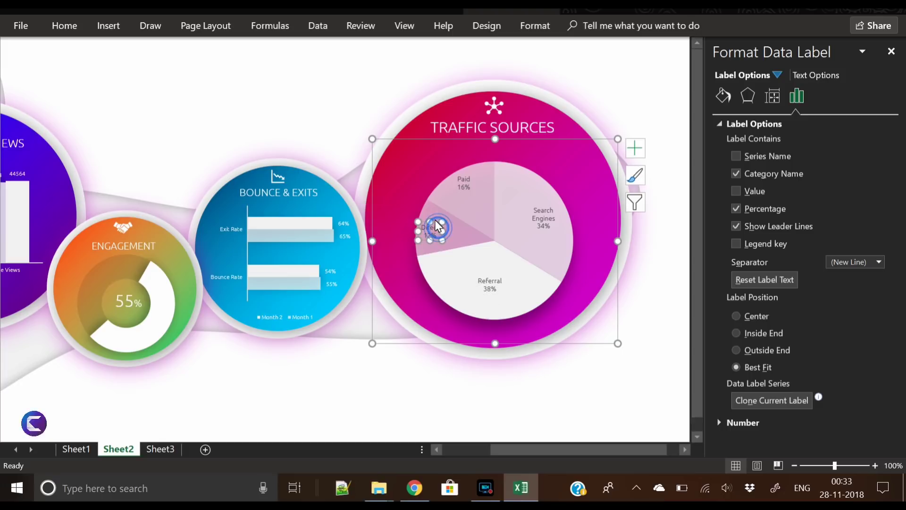
pyautogui.click(448, 224)
pyautogui.click(436, 223)
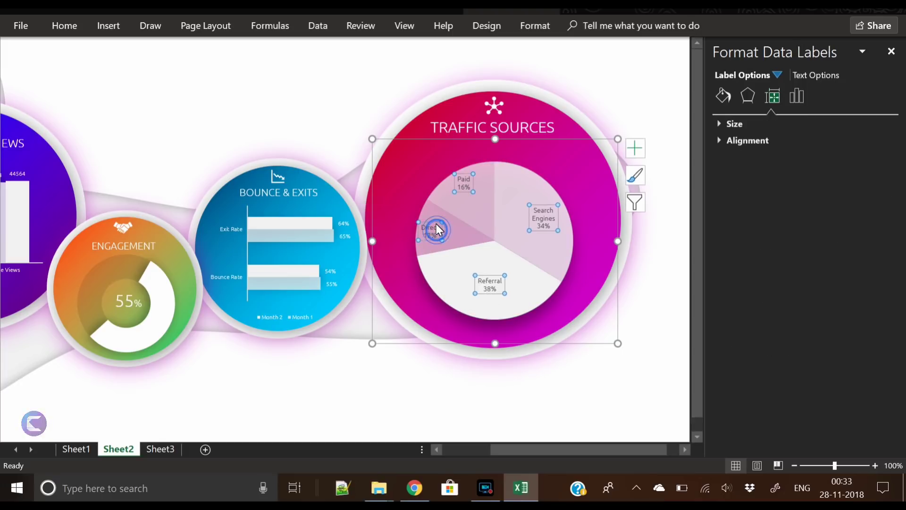
pyautogui.click(435, 222)
pyautogui.moveTo(435, 222); pyautogui.dragTo(447, 223)
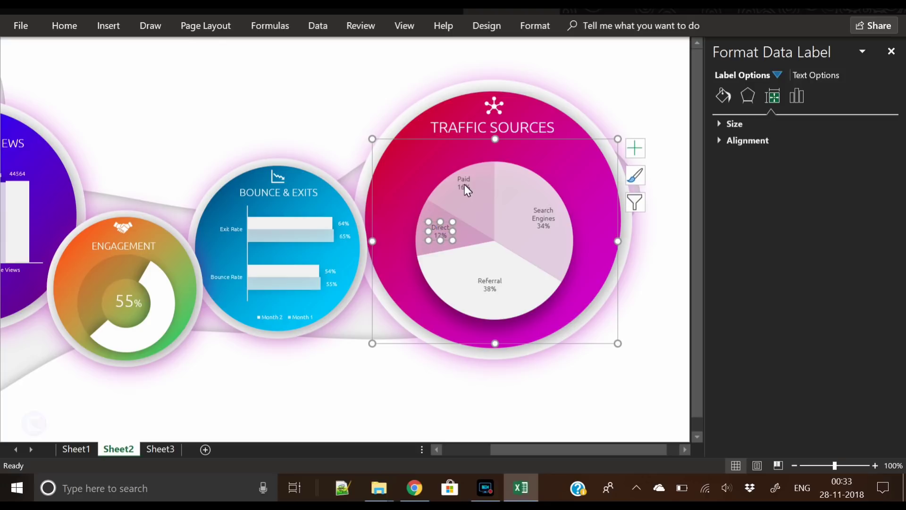